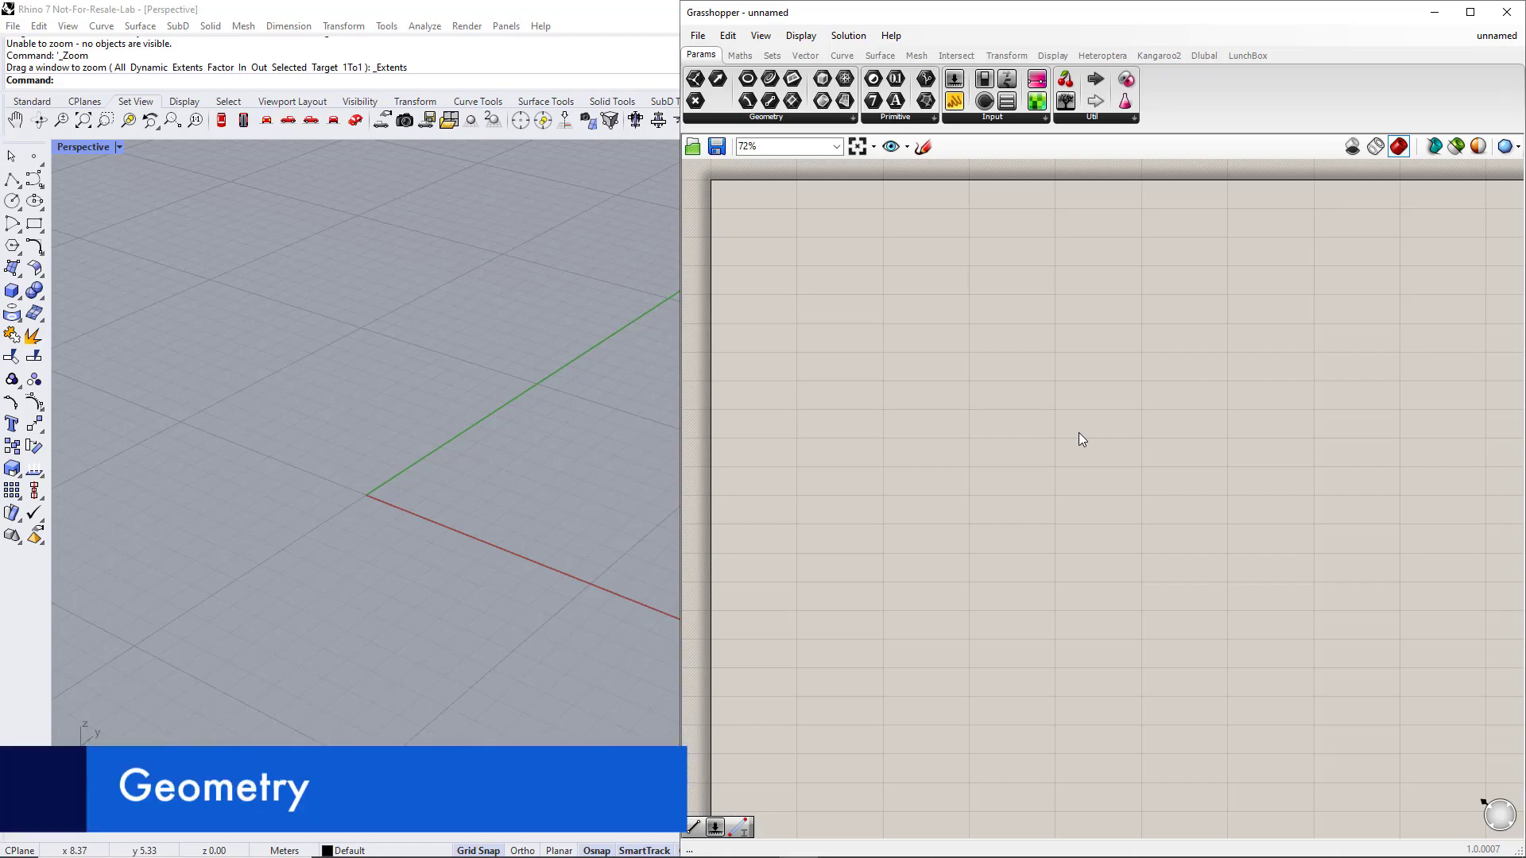
Place a Construct Point component on the canvas and duplicate it directly below the original
click(806, 55)
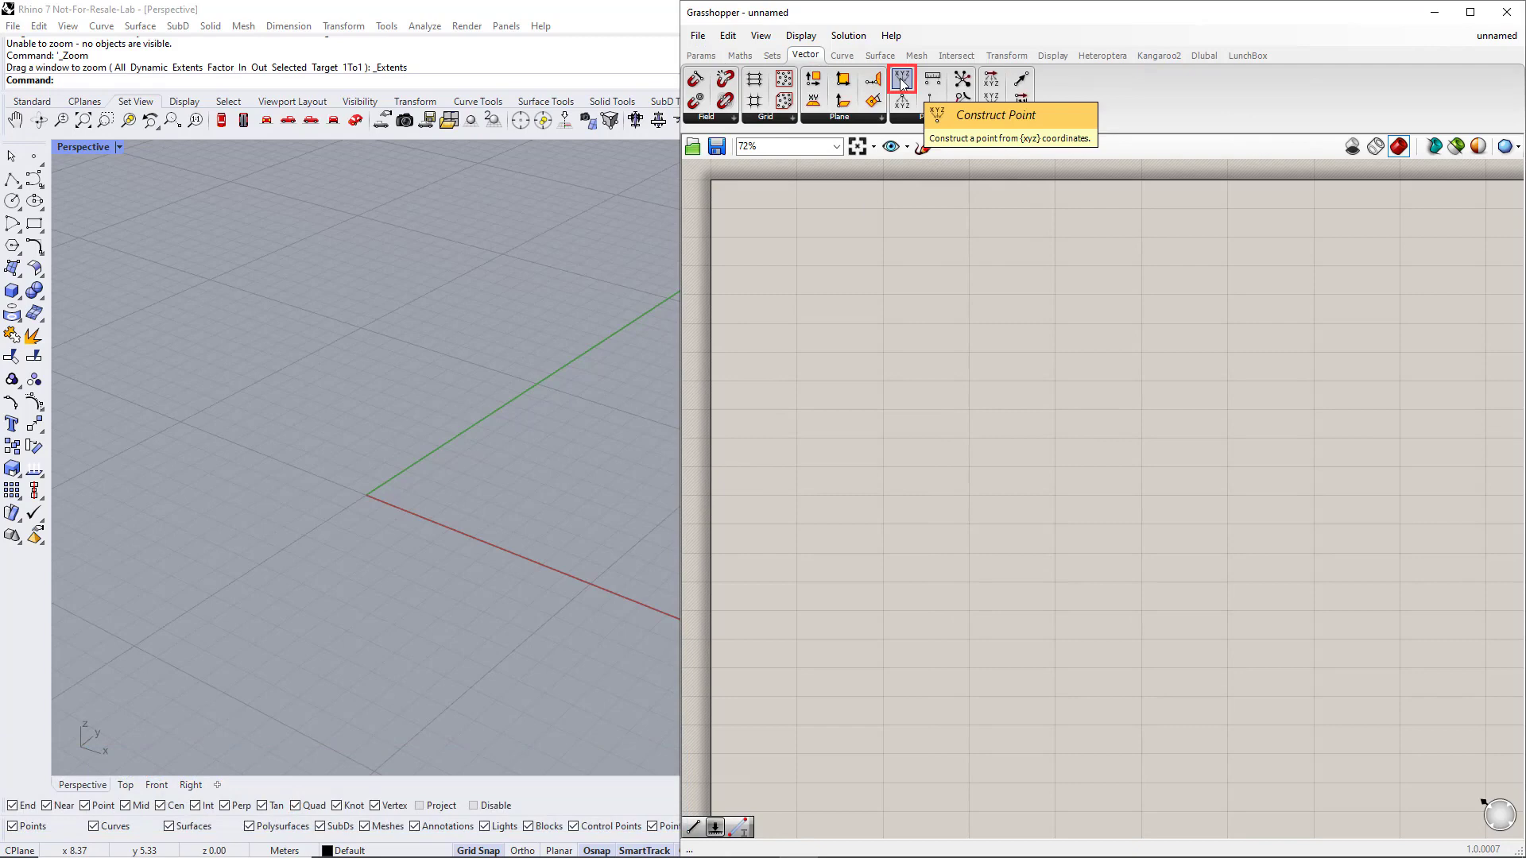
drag(902, 82, 1020, 372)
drag(1036, 457, 1030, 465)
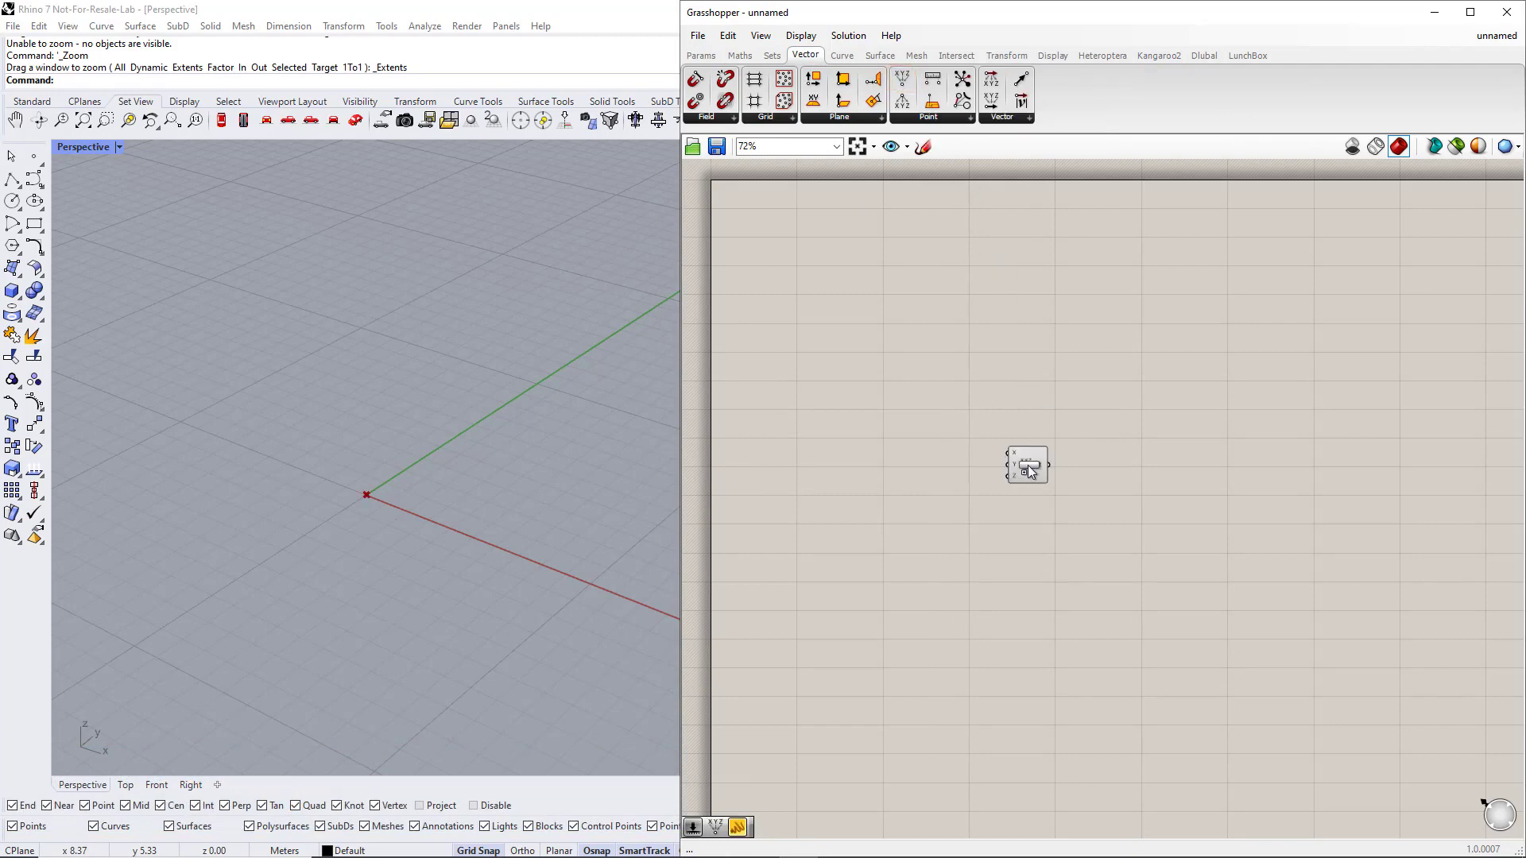
click(1030, 469)
click(1035, 508)
alt+drag(1035, 509, 1030, 545)
click(924, 538)
Add a Number Slider and connect it to the X input of the lower Construct Point
click(701, 55)
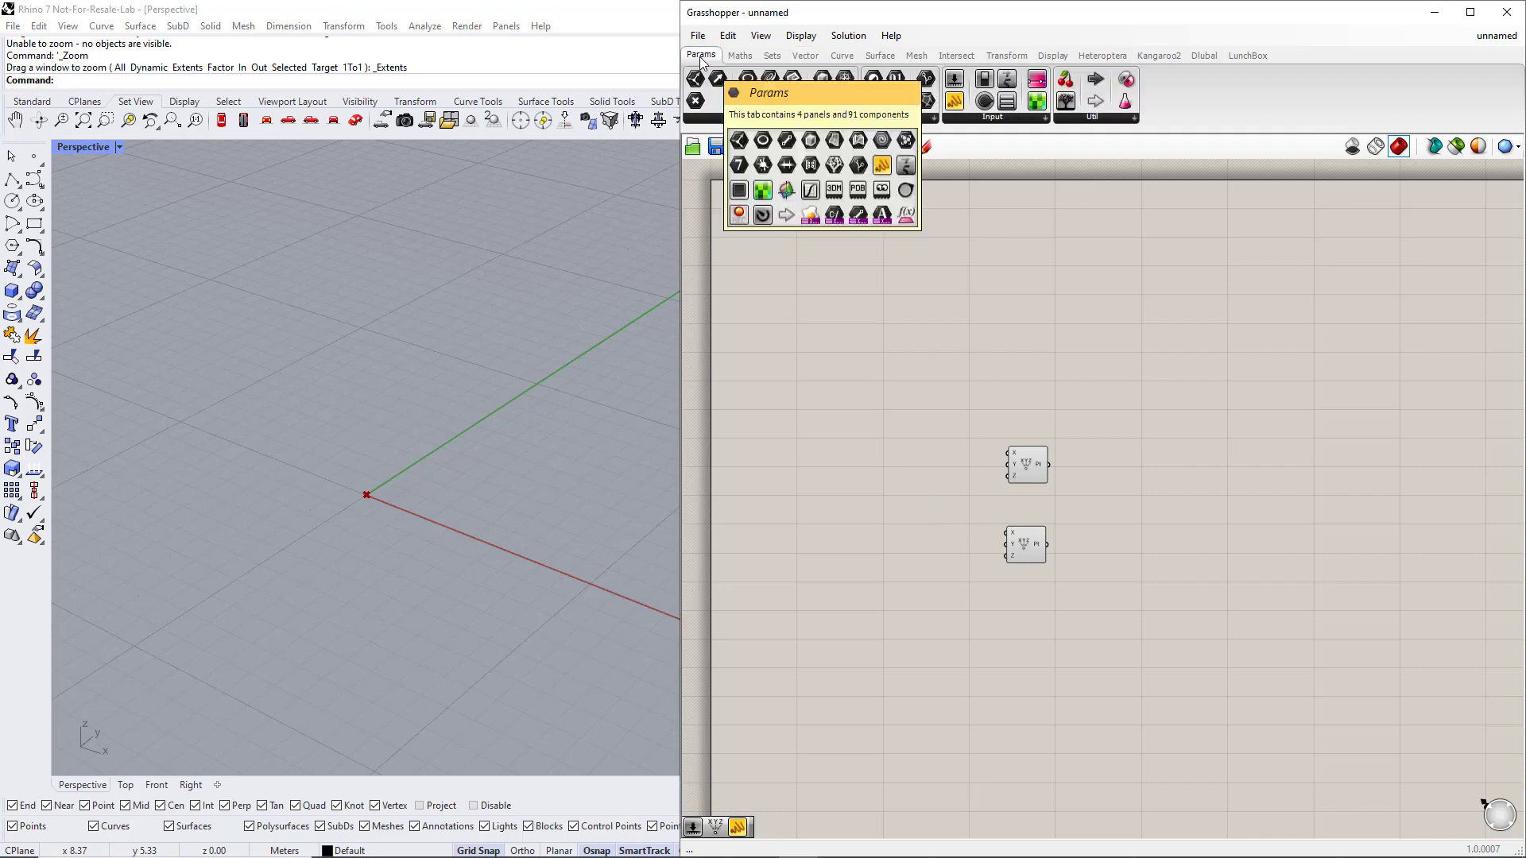
click(956, 119)
click(971, 147)
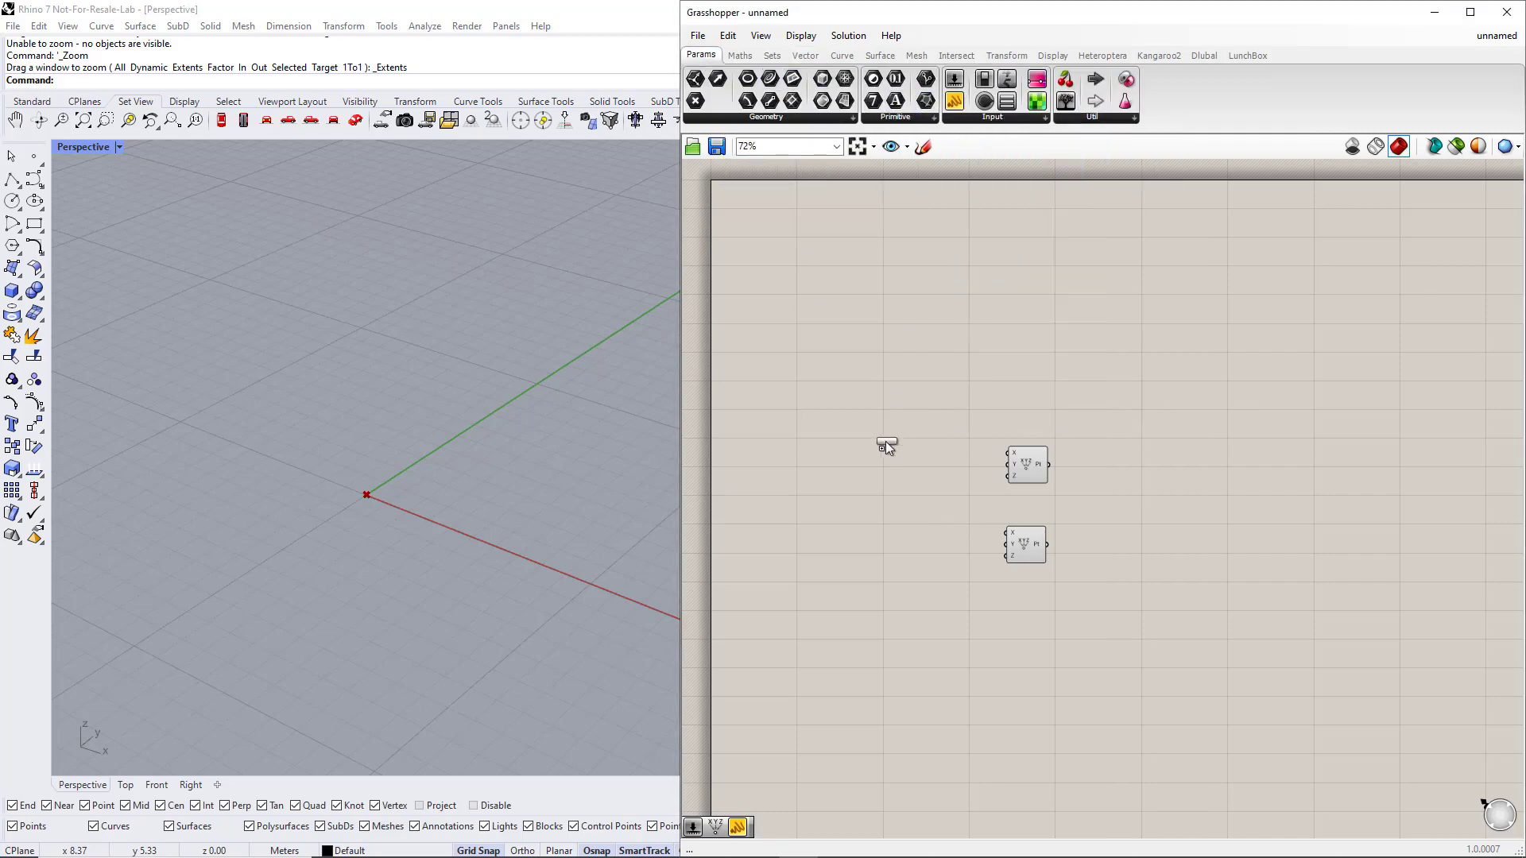
click(851, 532)
drag(895, 537, 998, 534)
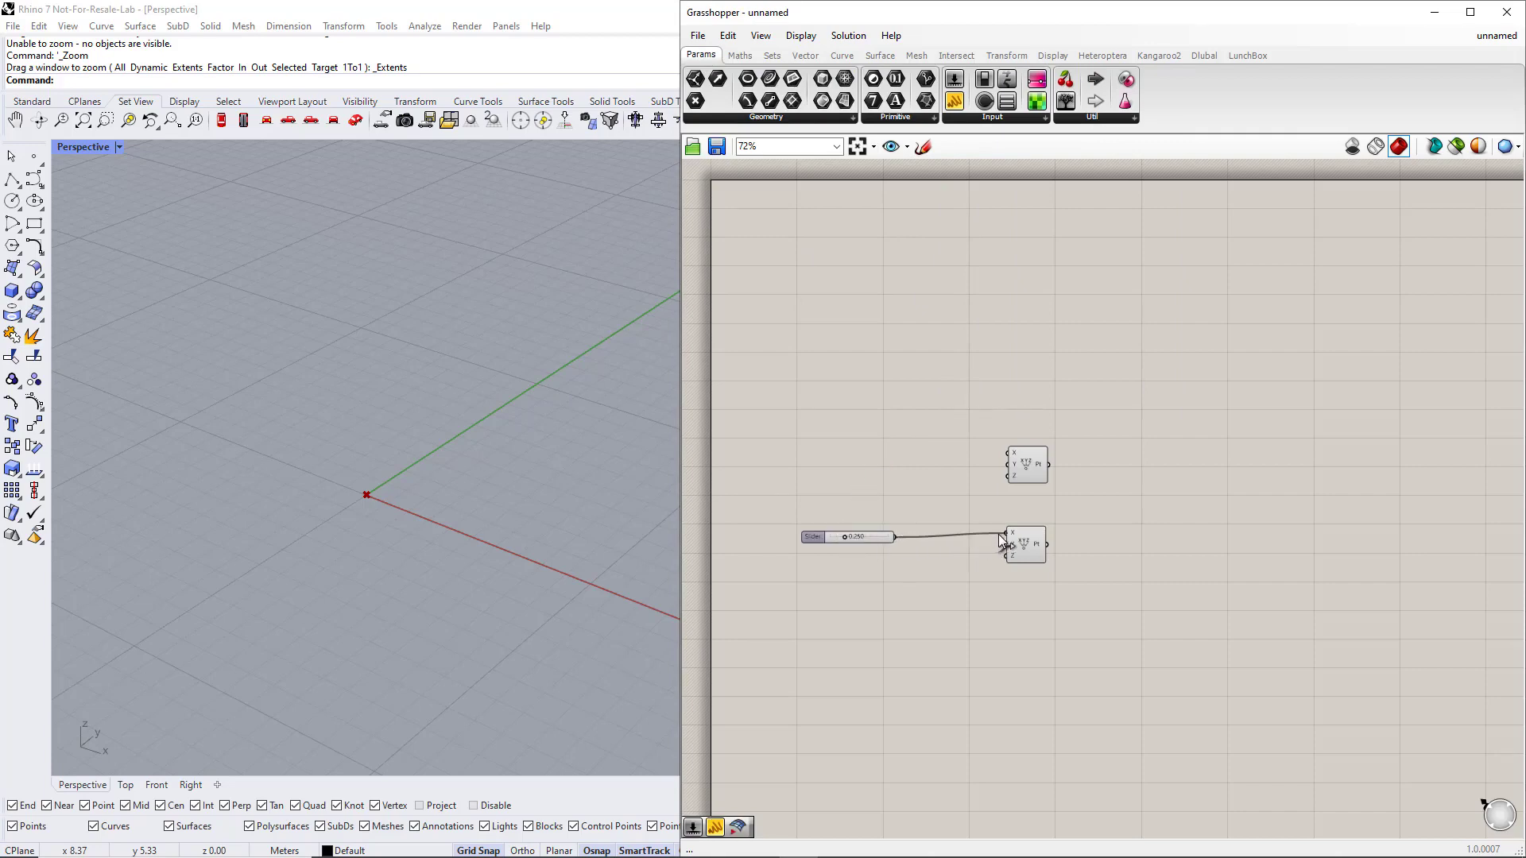
Set the slider's numeric domain to a minimum of 1 and a maximum of 30
double_click(838, 532)
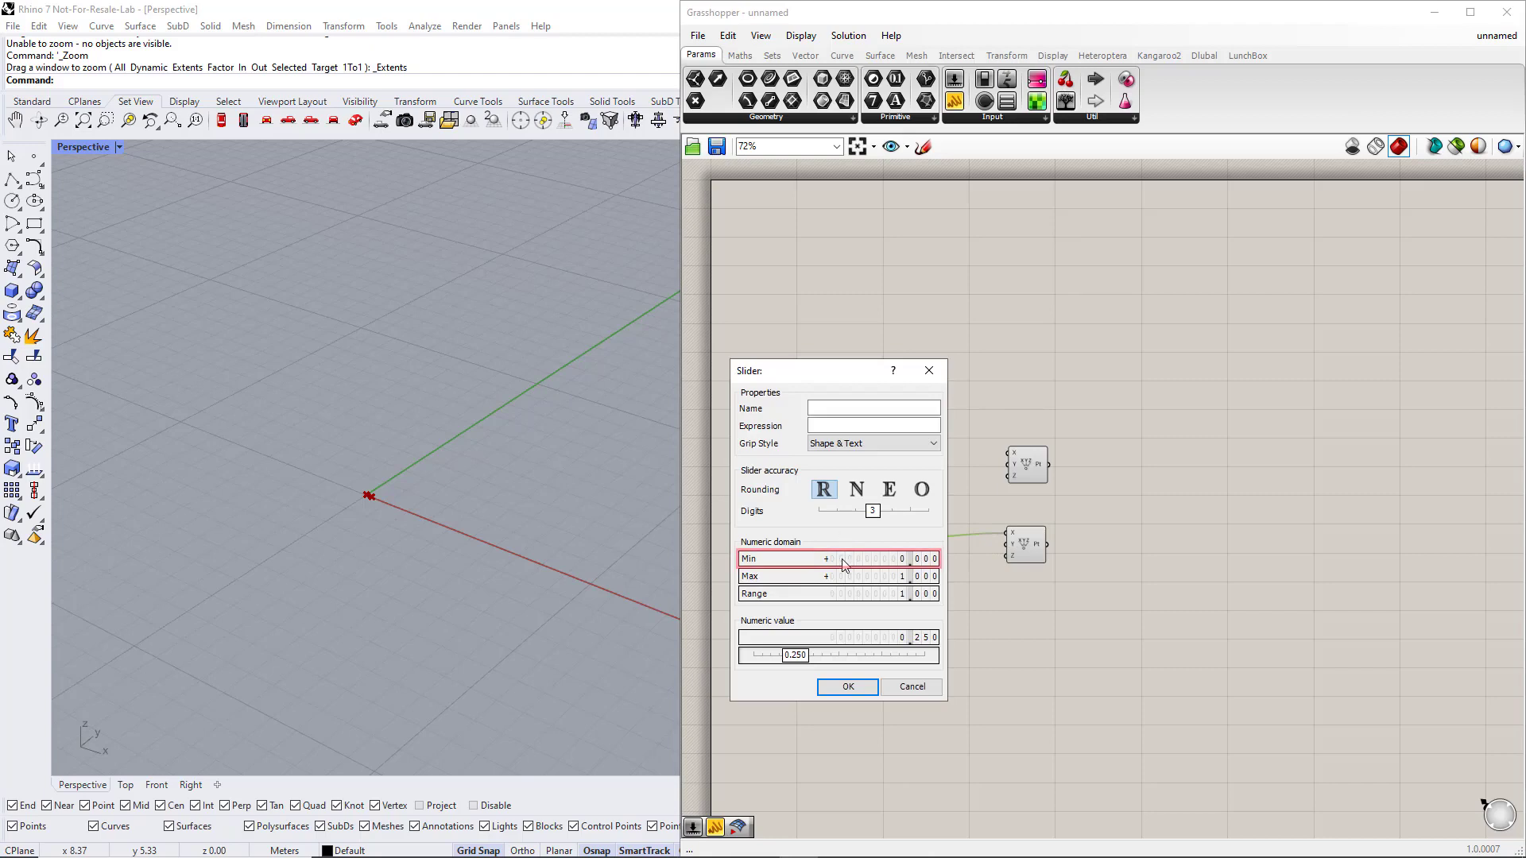
double_click(844, 565)
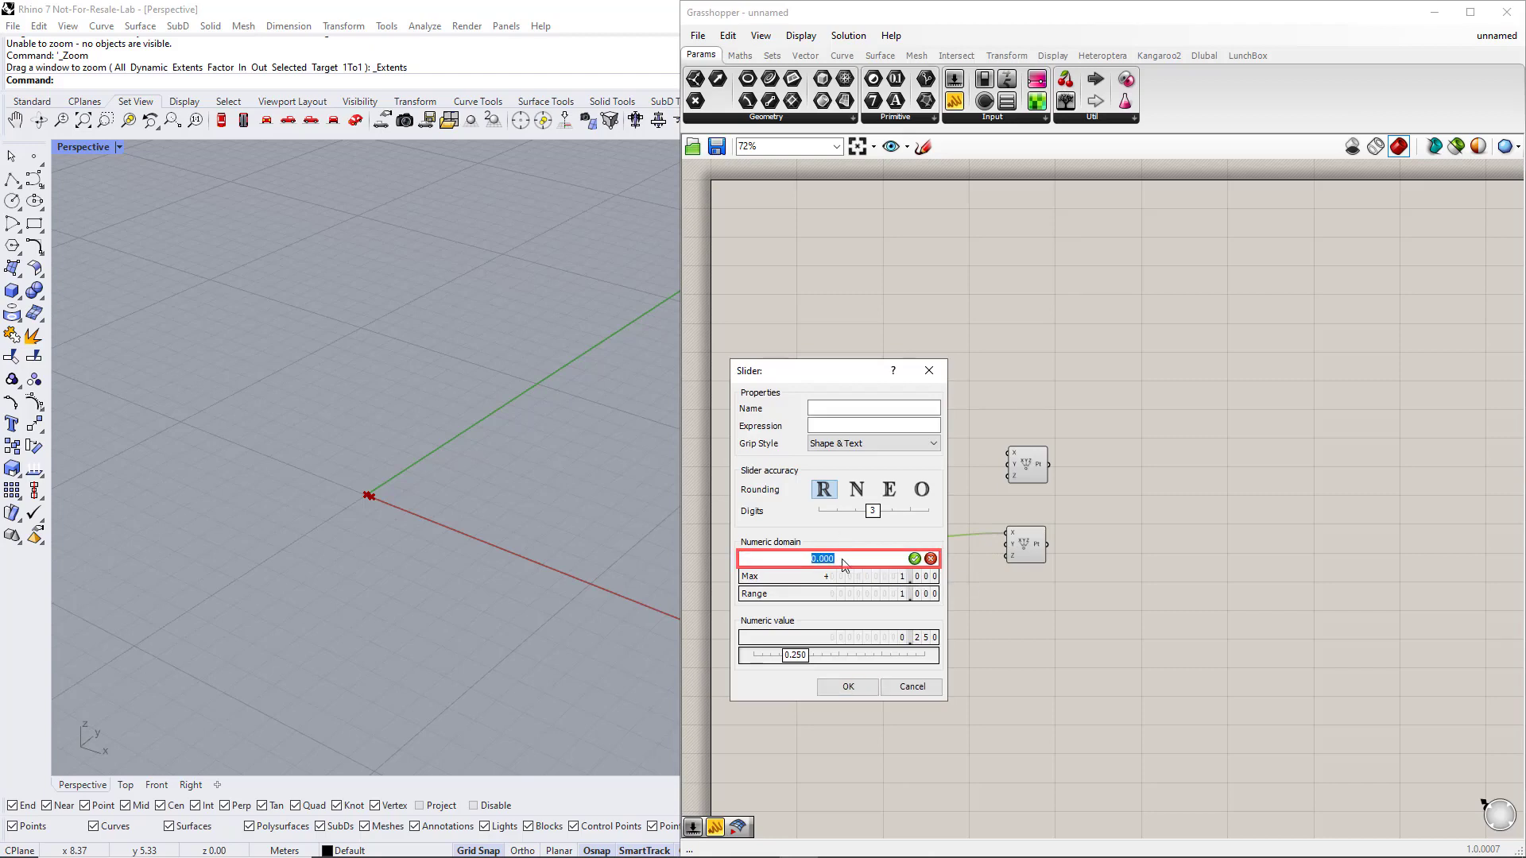
text(1)
click(914, 559)
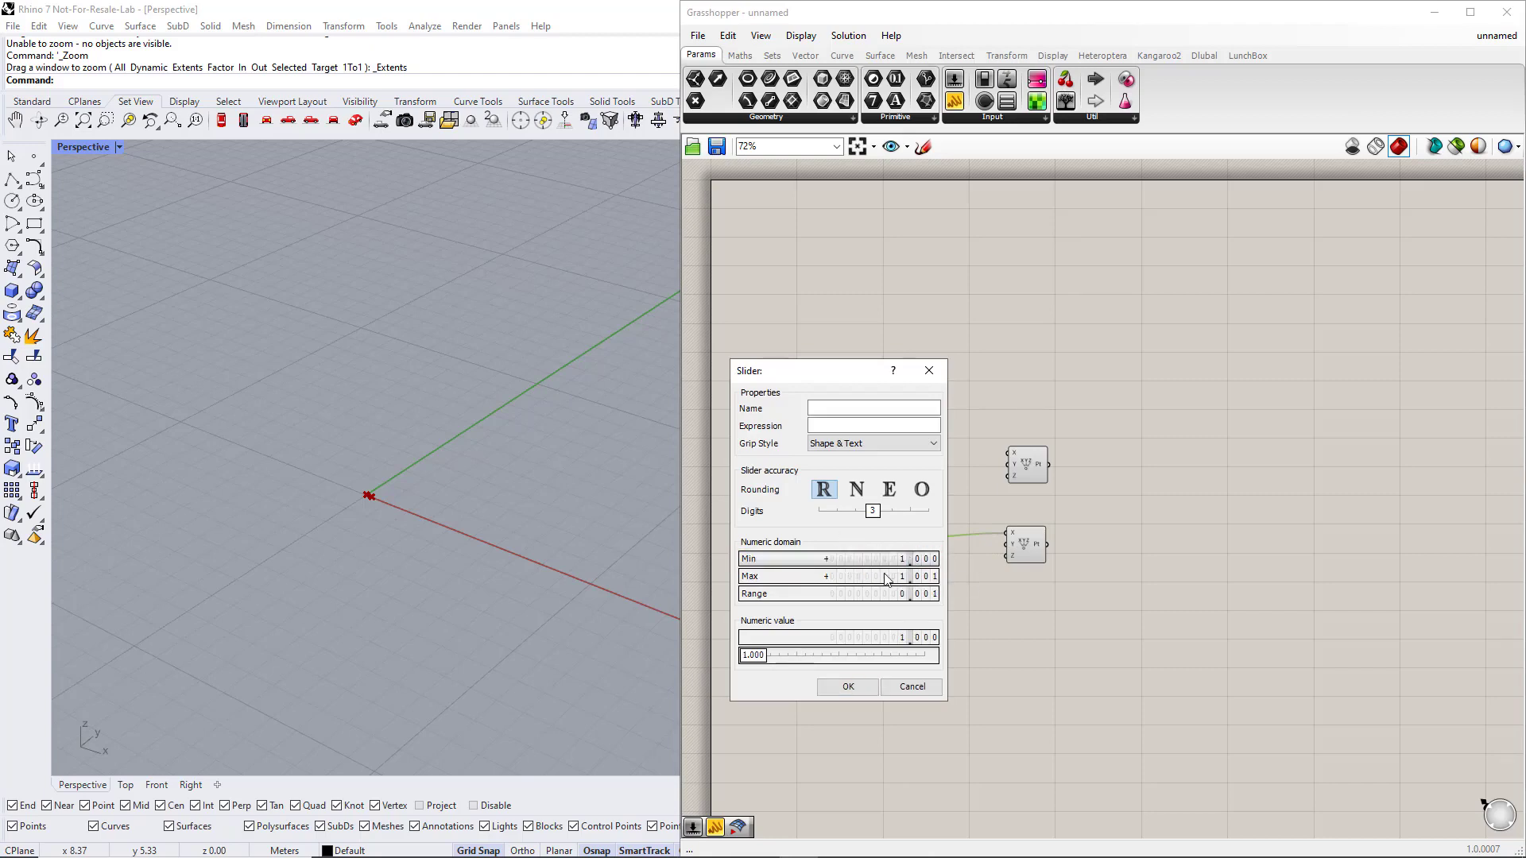
double_click(871, 578)
text(30)
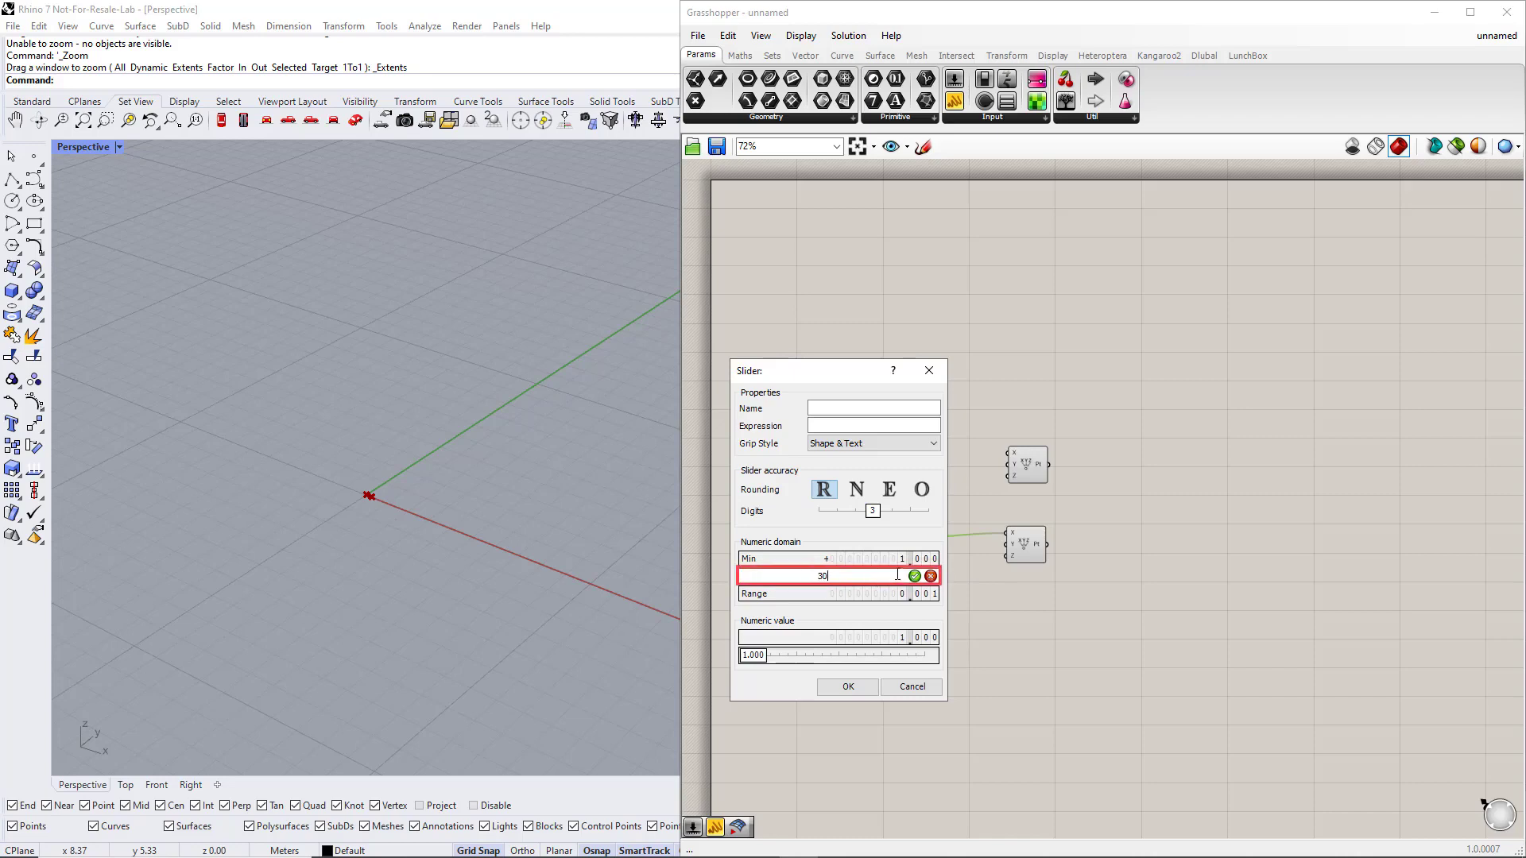
click(914, 576)
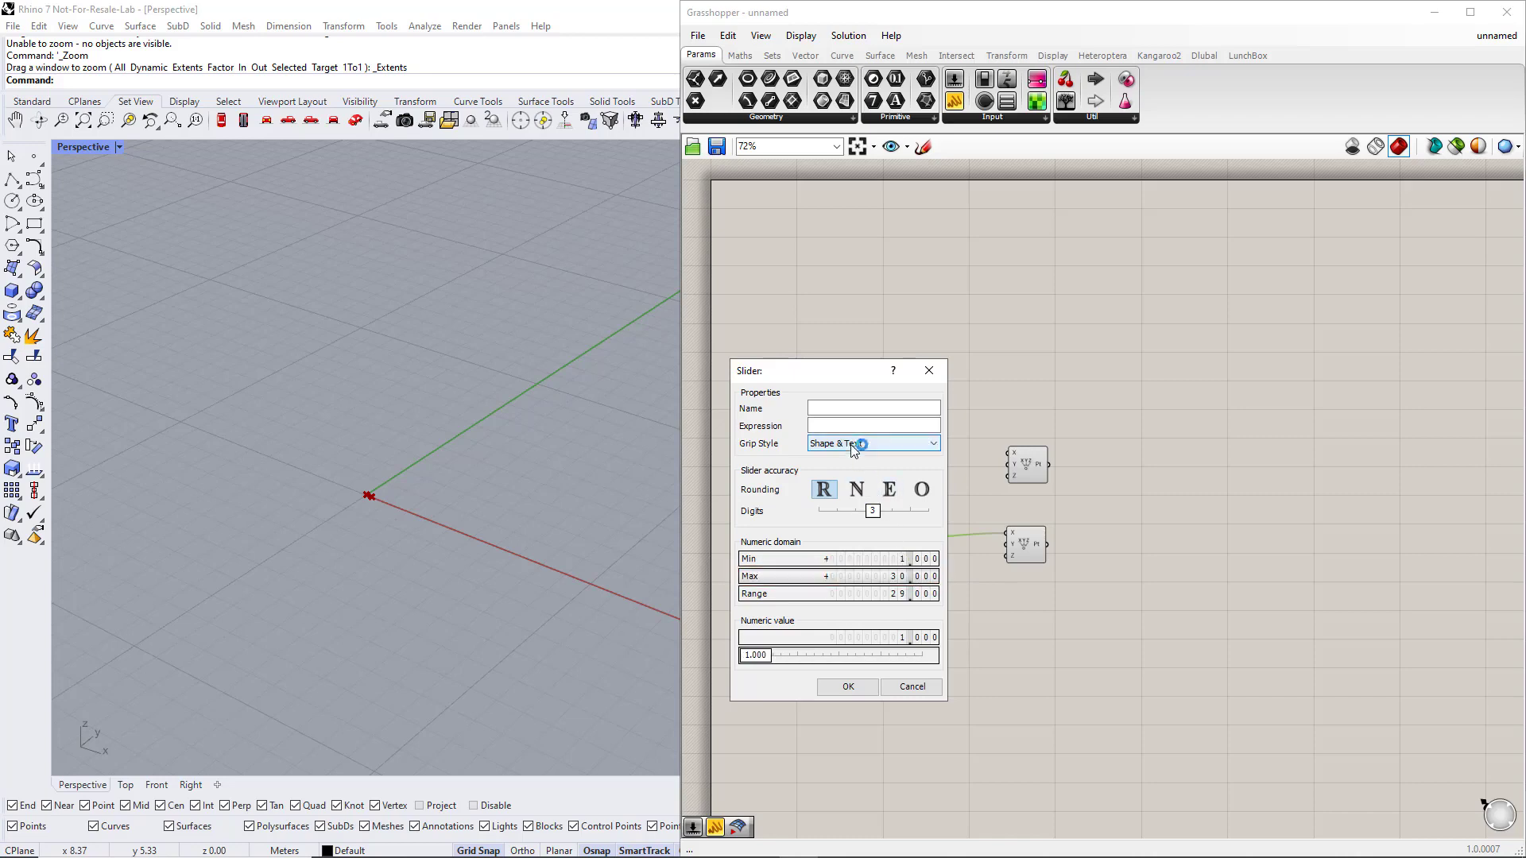
Name the slider "Total length" and choose Floating point as its slider type
click(830, 409)
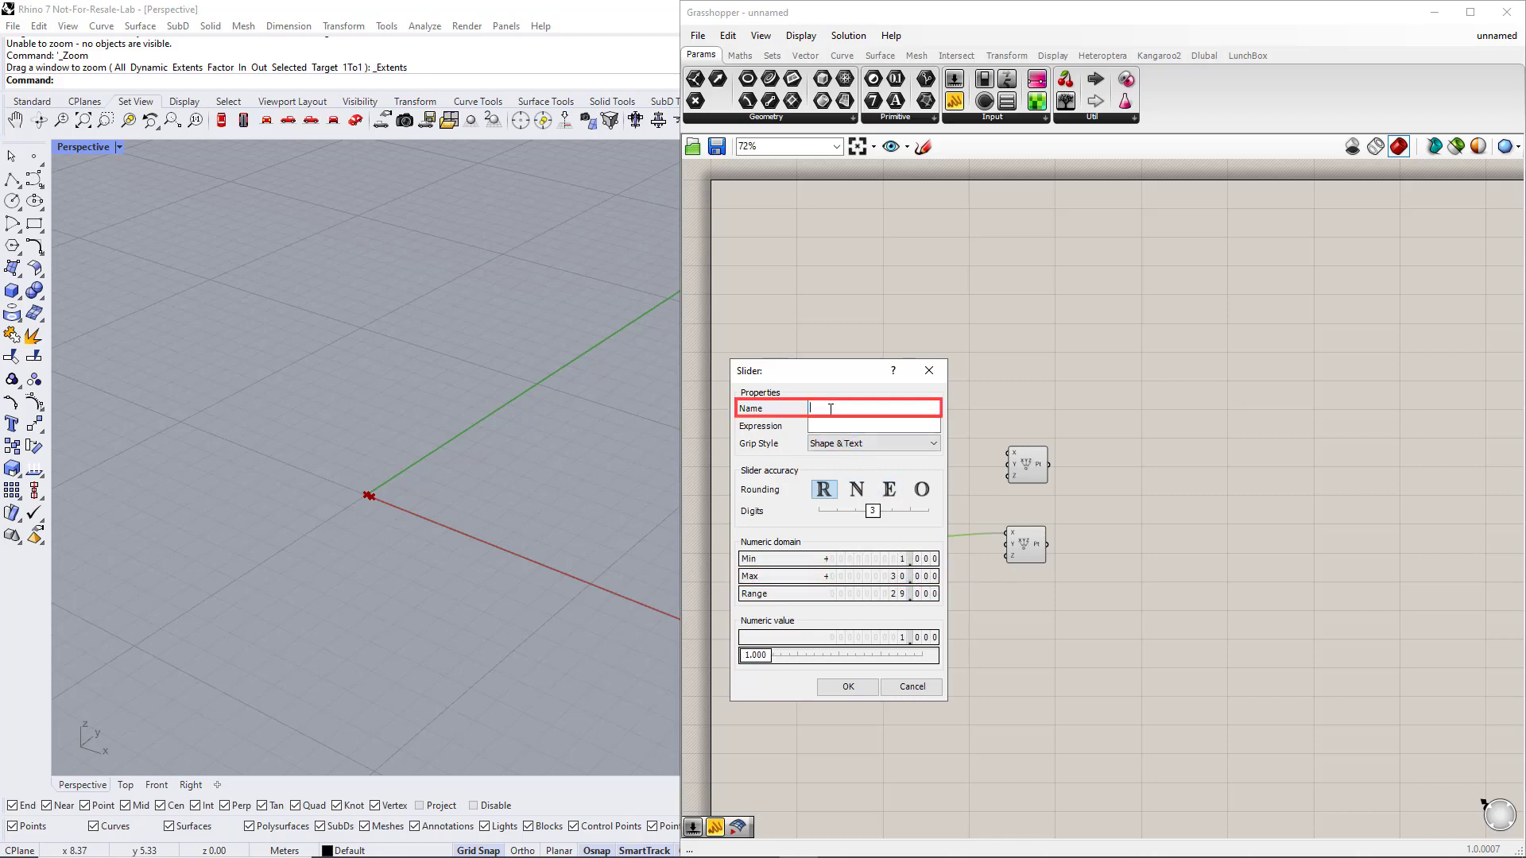
text(Tot)
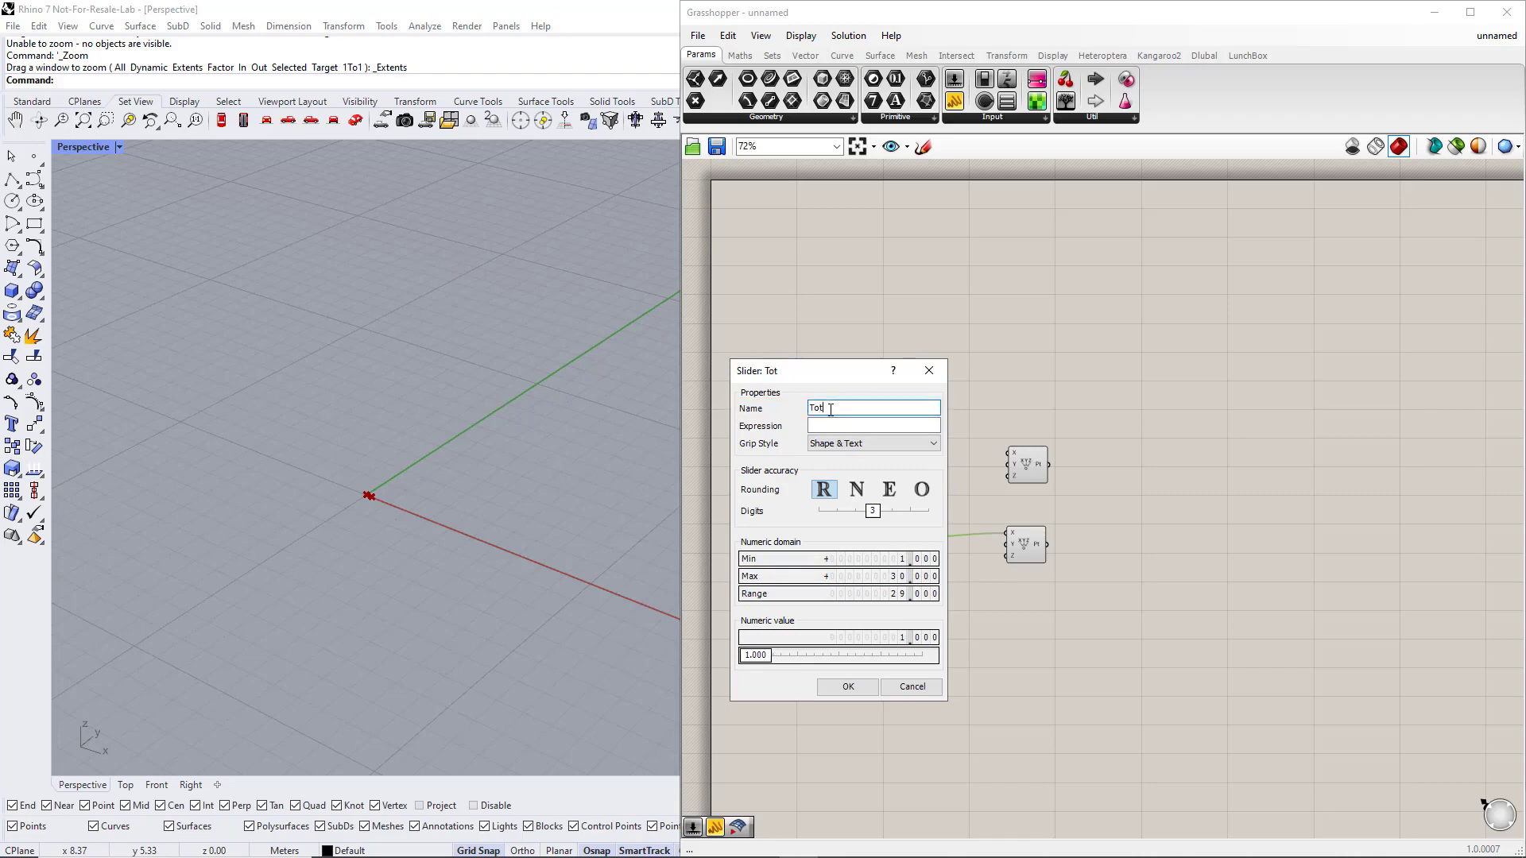
text(al length)
click(869, 688)
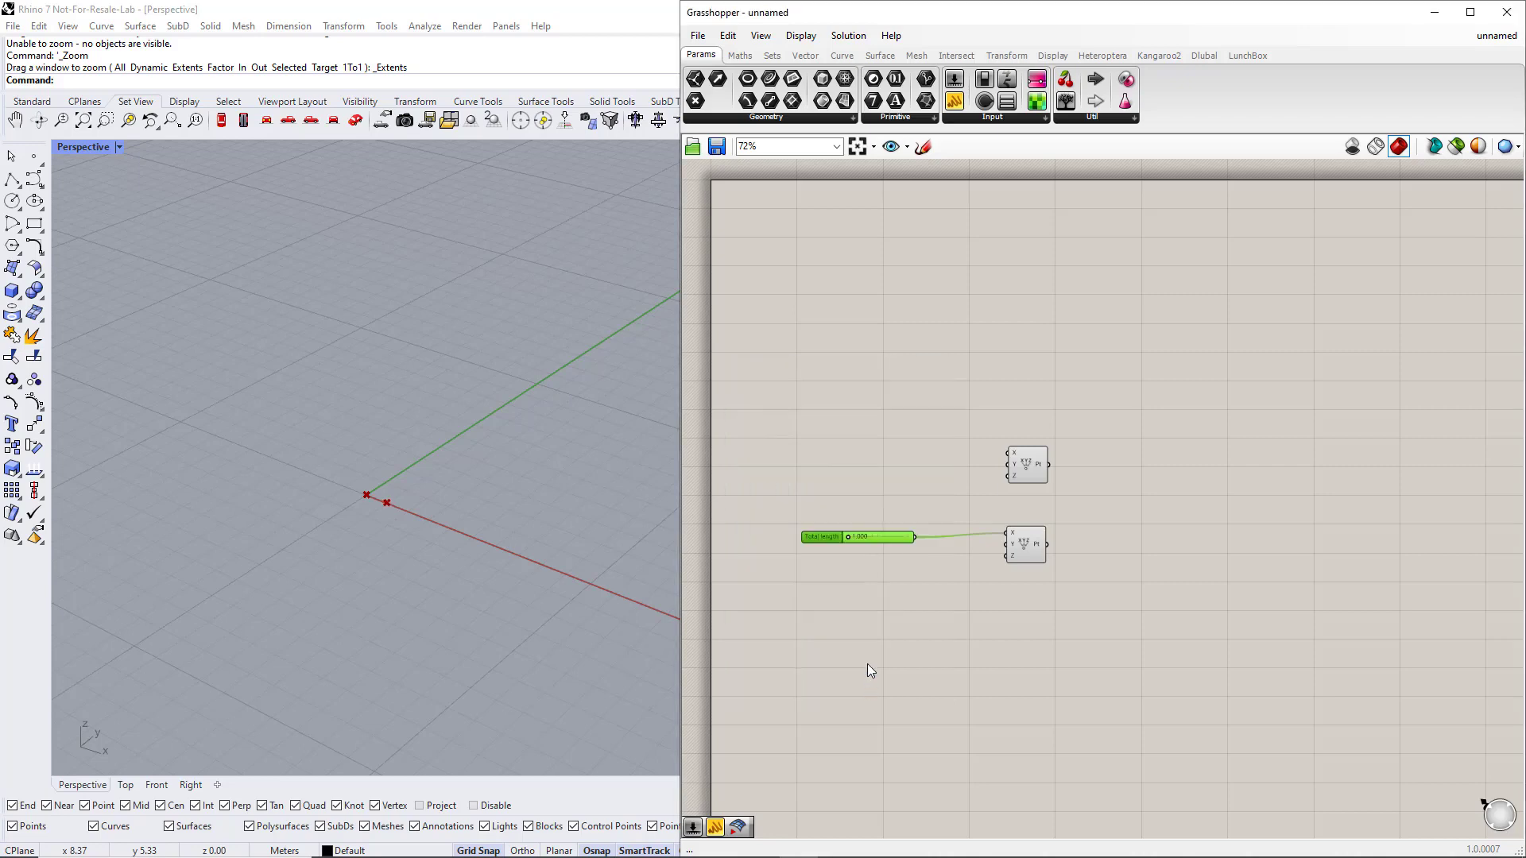
right_click(827, 539)
mouse_move(870, 588)
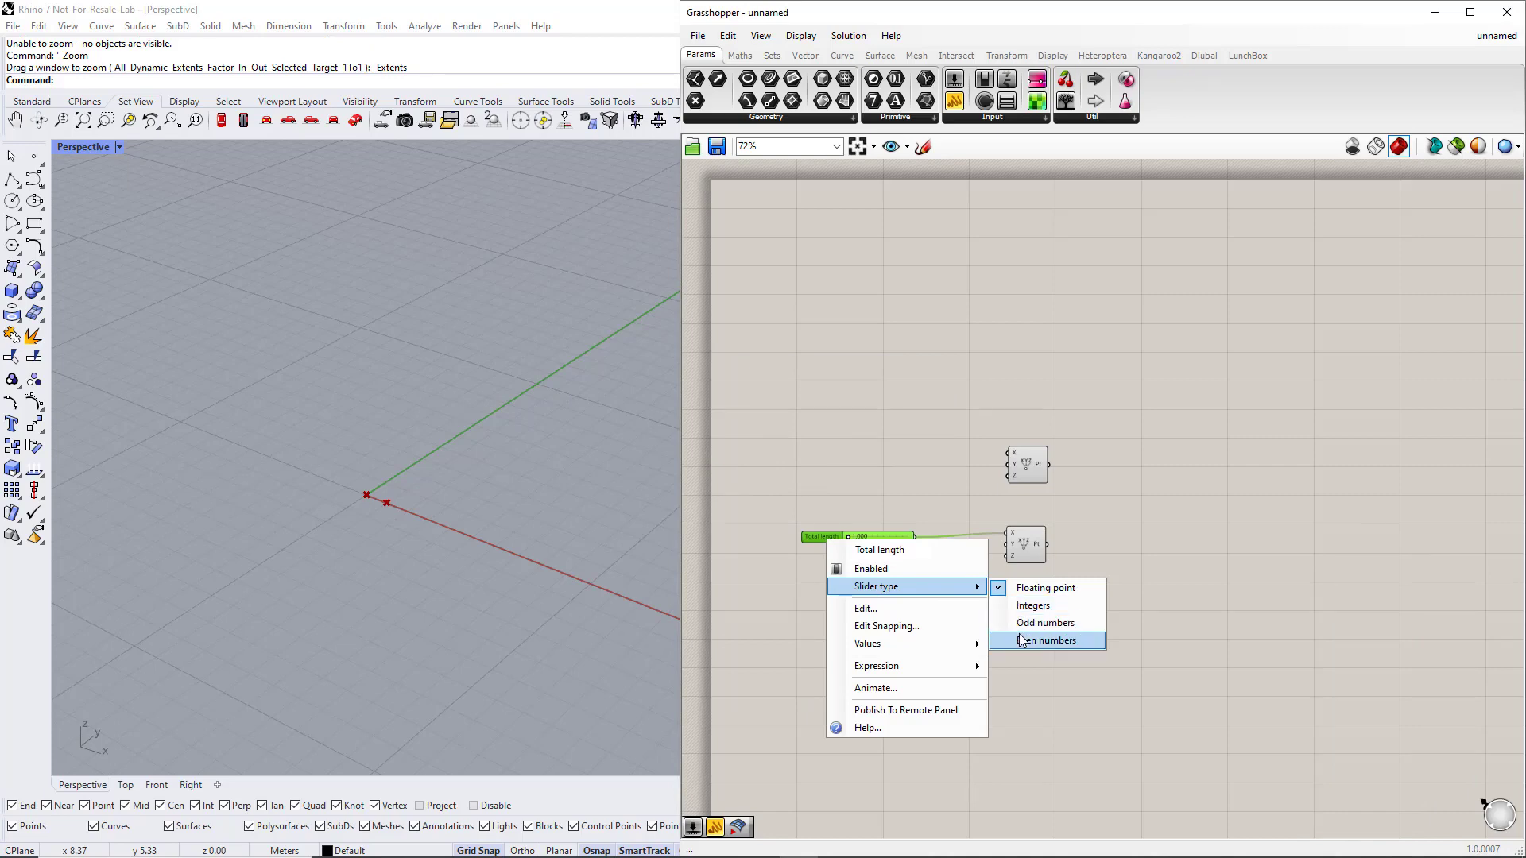
click(1024, 589)
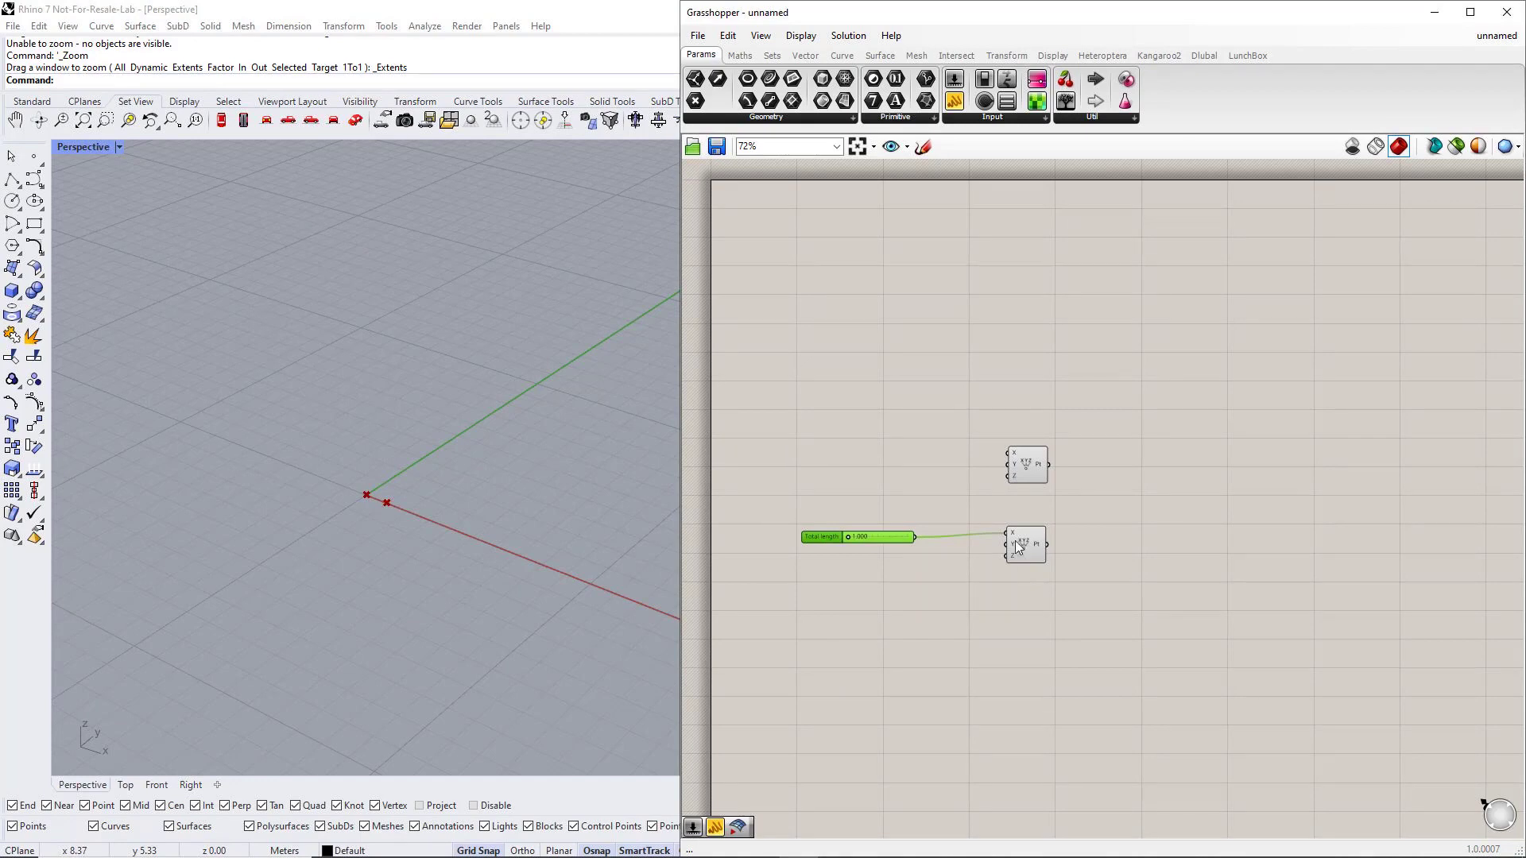
Add a Line component between the two constructed points and raise the Total length slider to about 6.8
click(844, 55)
drag(893, 85, 1072, 353)
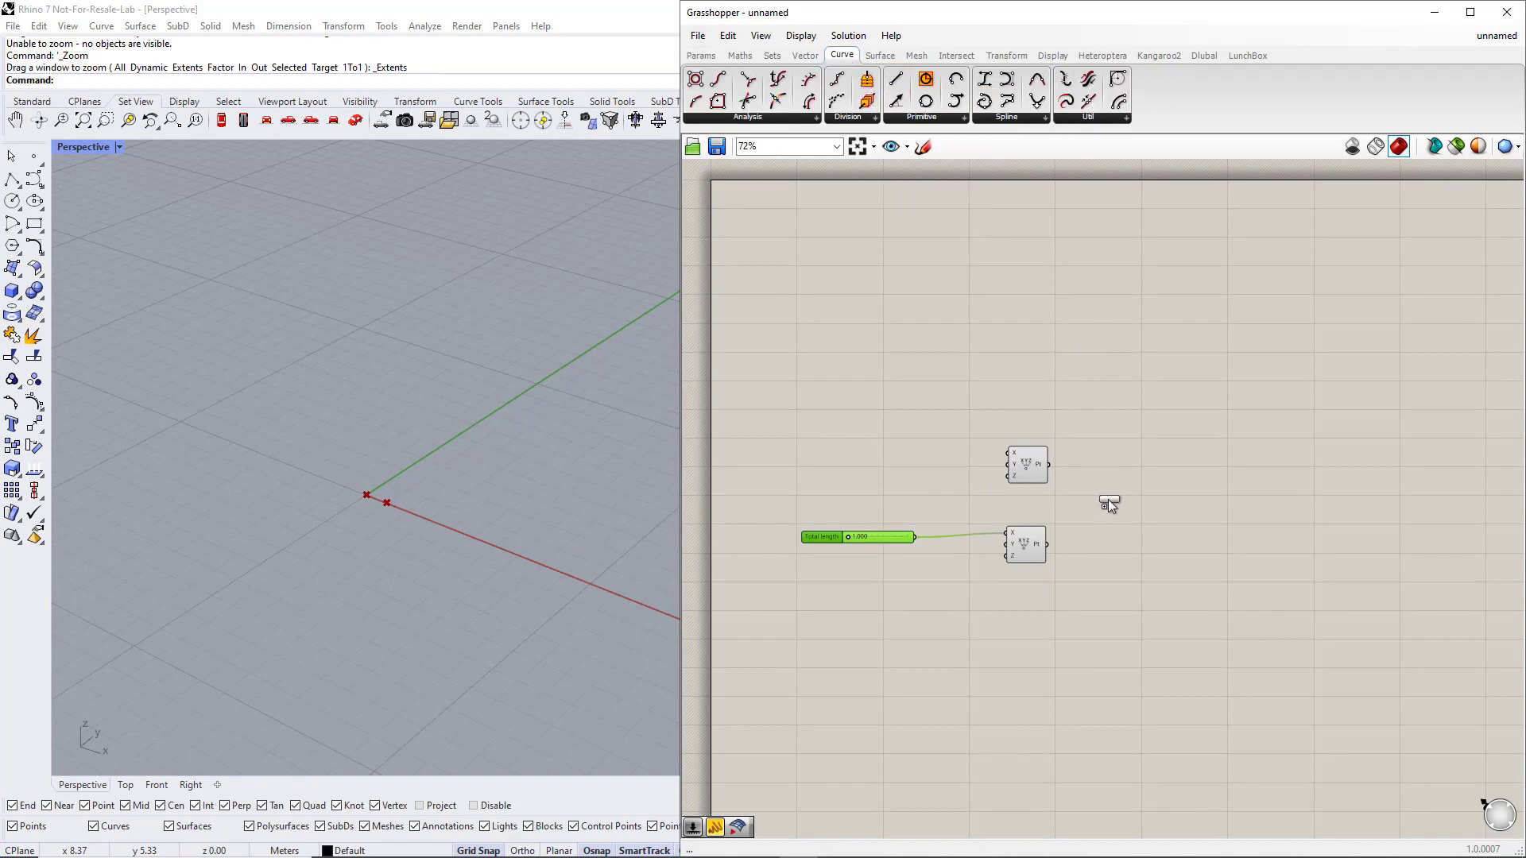
mouse_move(1109, 499)
mouse_down()
mouse_move(1049, 465)
mouse_move(1096, 493)
mouse_up()
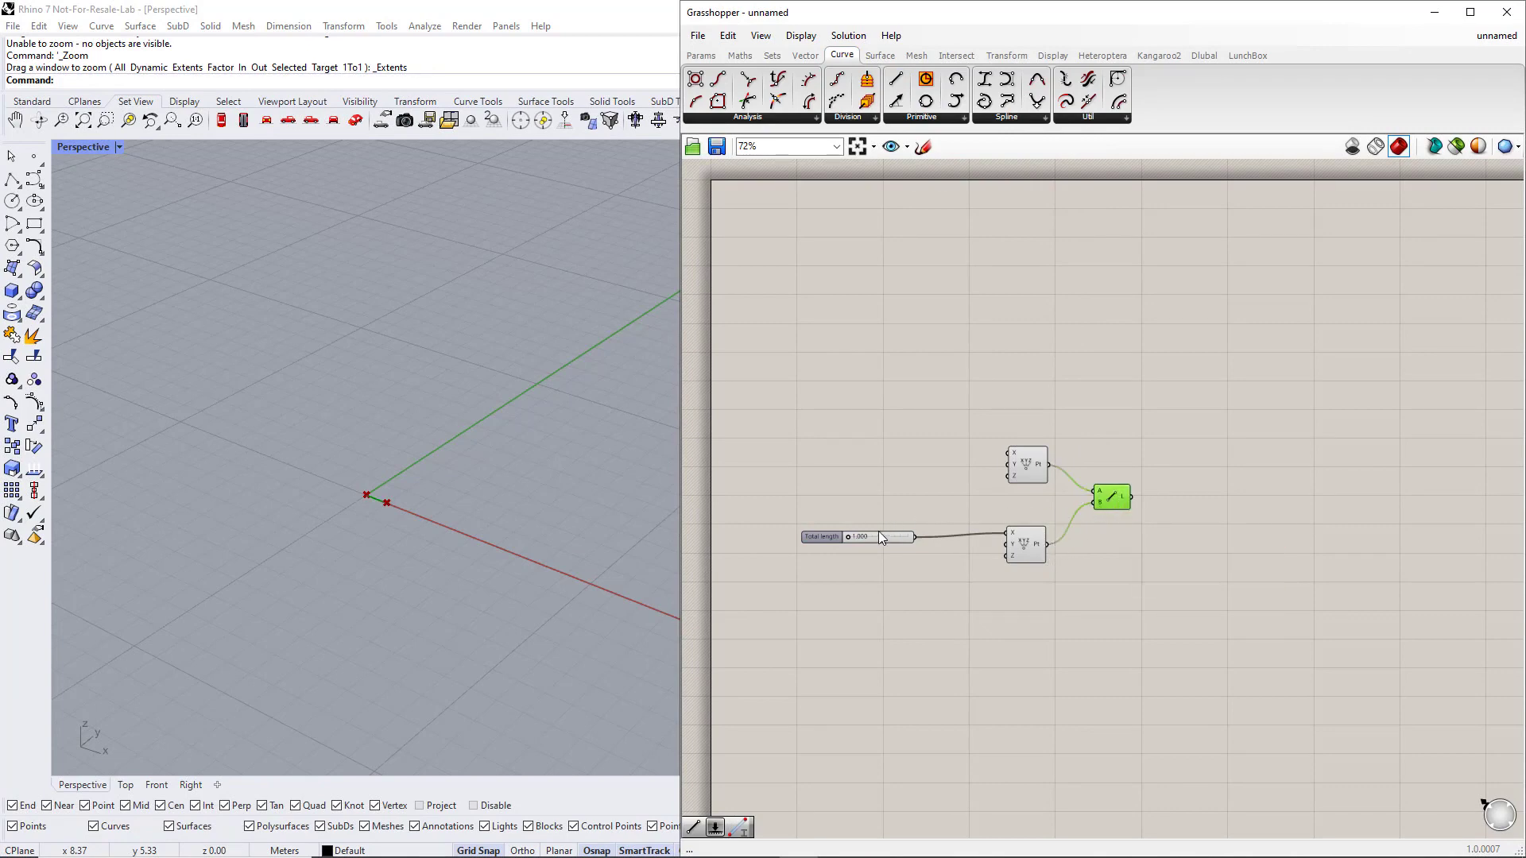
drag(849, 536, 861, 536)
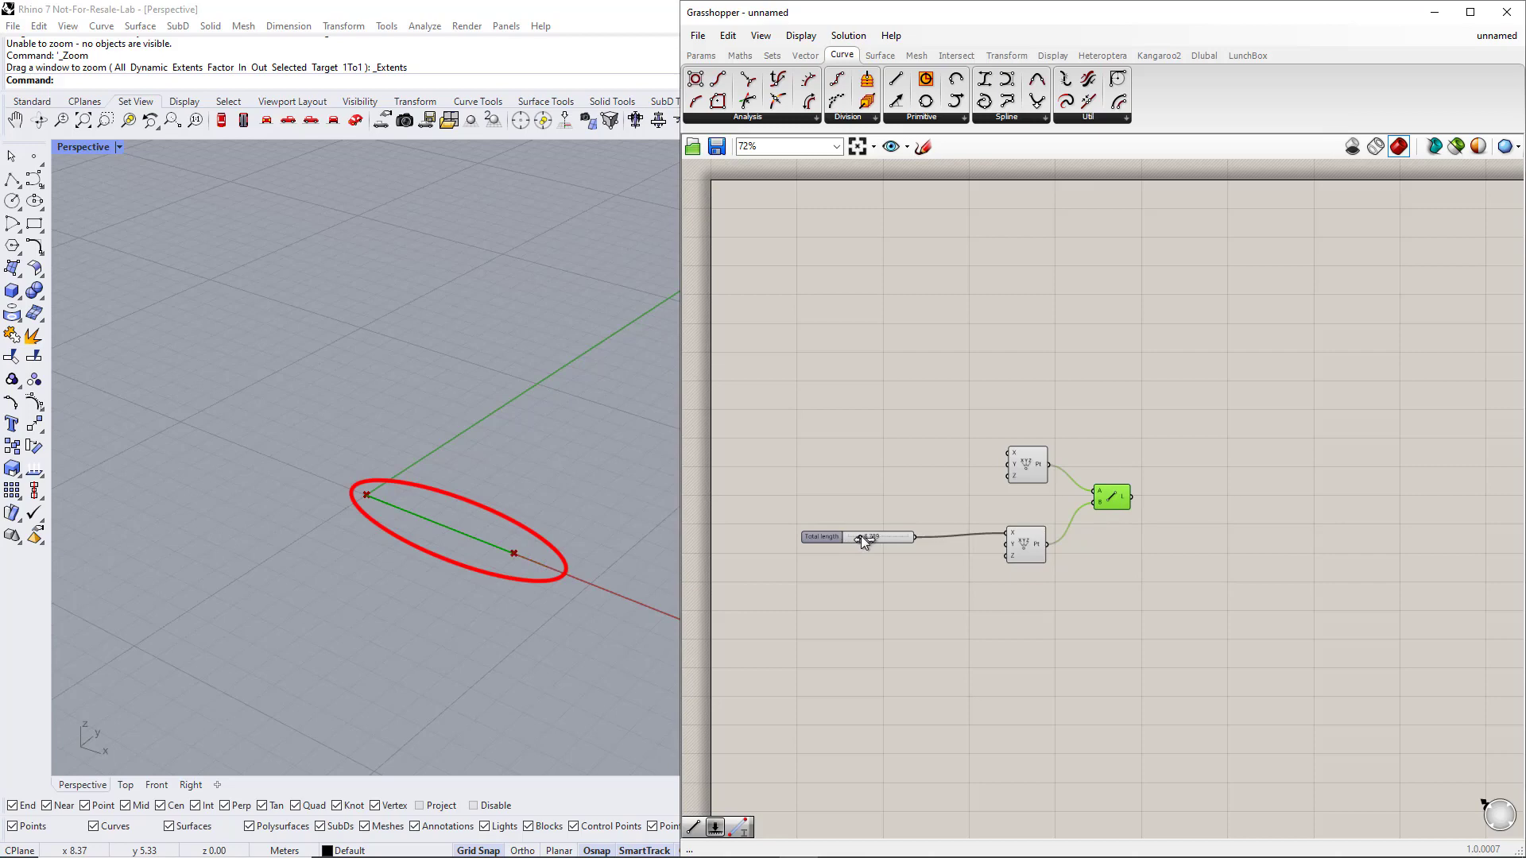
click(961, 583)
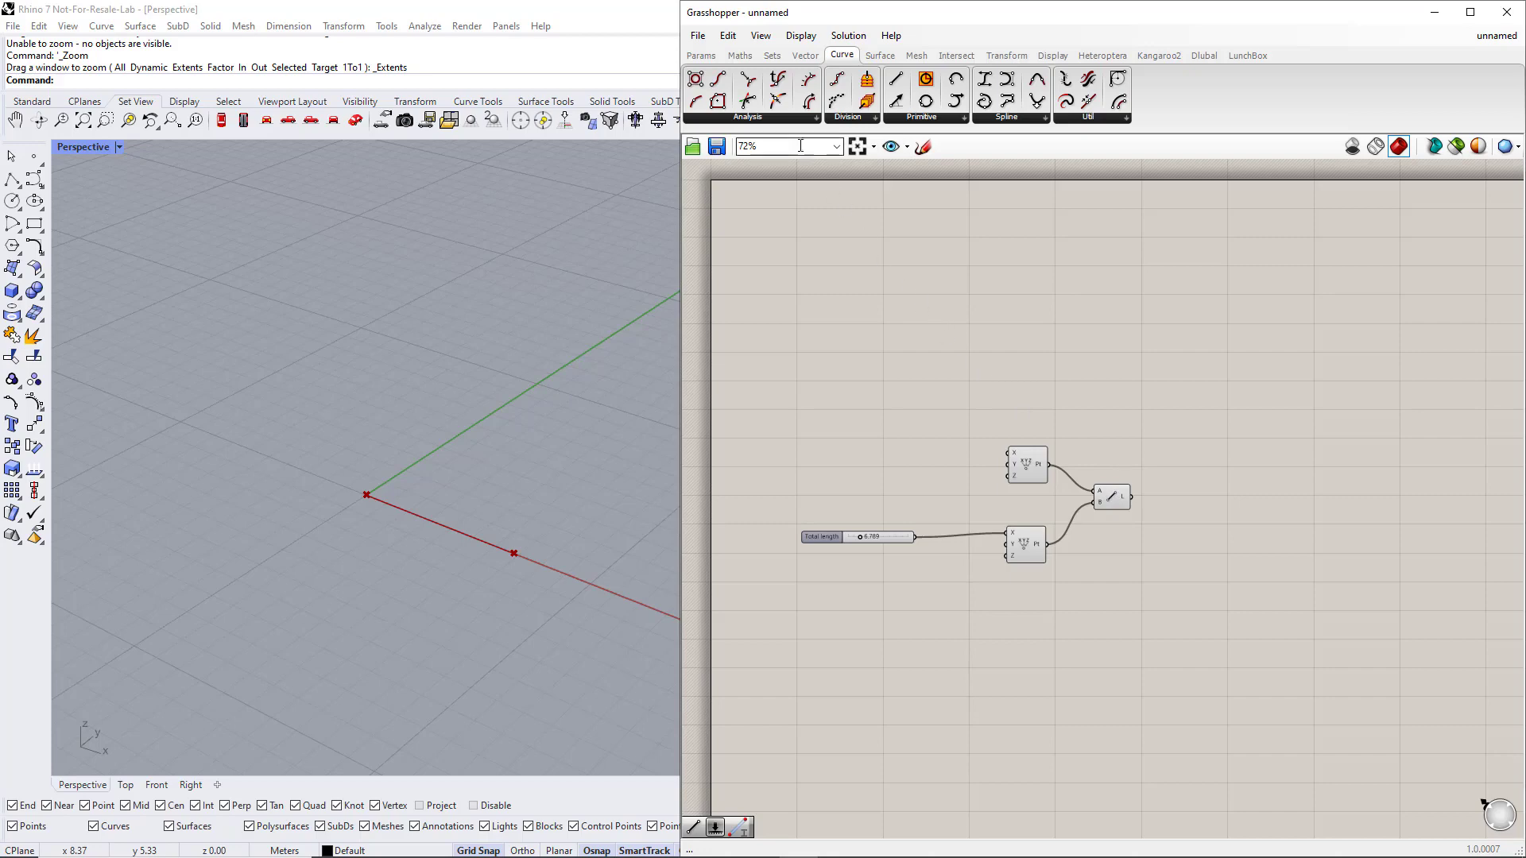
Add a Curve Middle component and feed it the line to get the line's midpoint
click(764, 119)
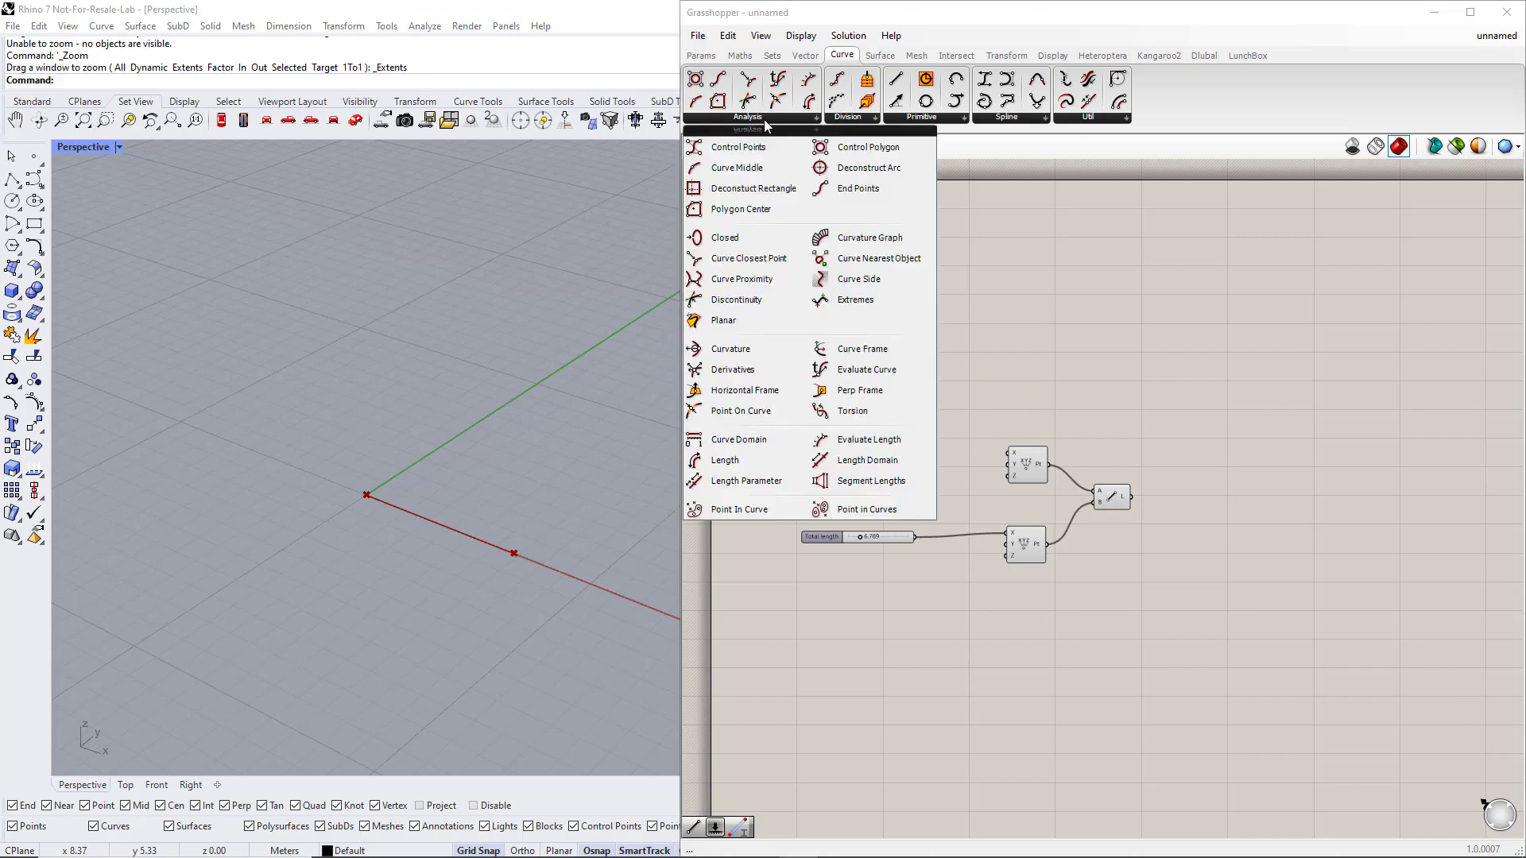
click(746, 169)
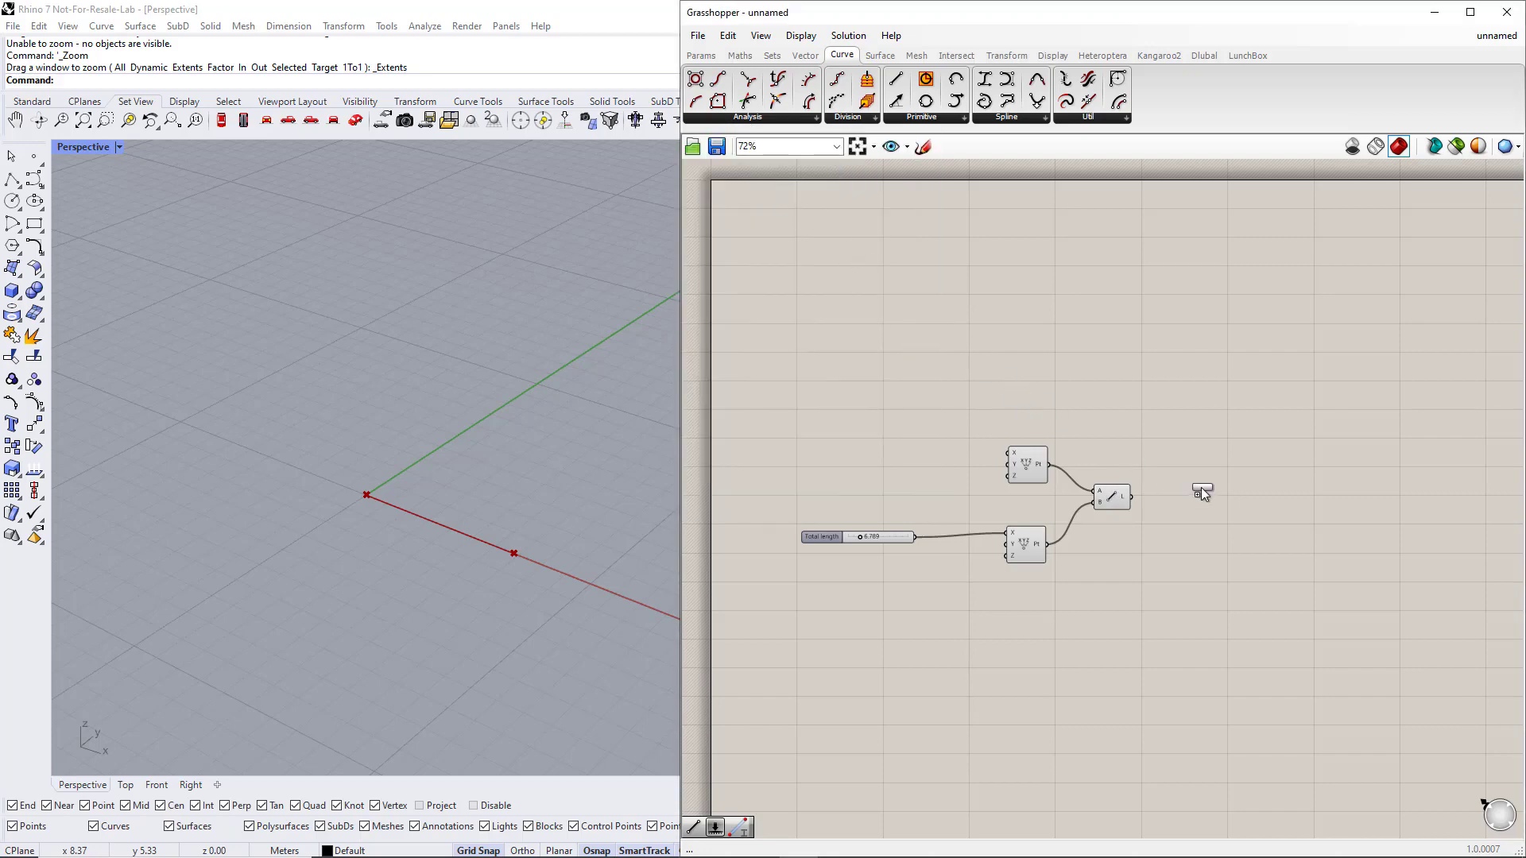
click(1202, 492)
drag(1131, 497, 1178, 494)
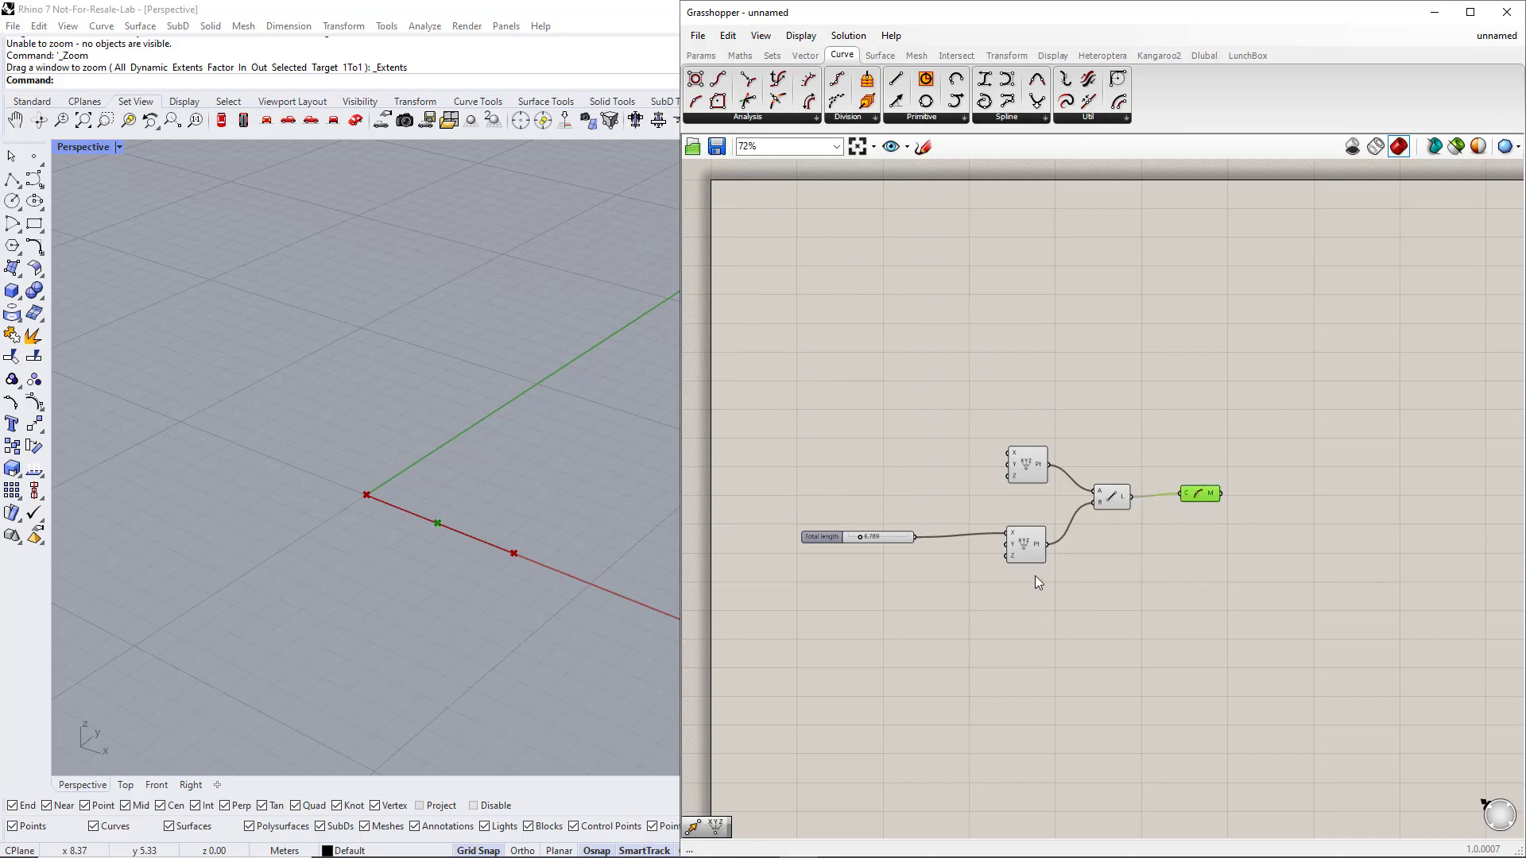
shift+drag(1033, 577, 1014, 453)
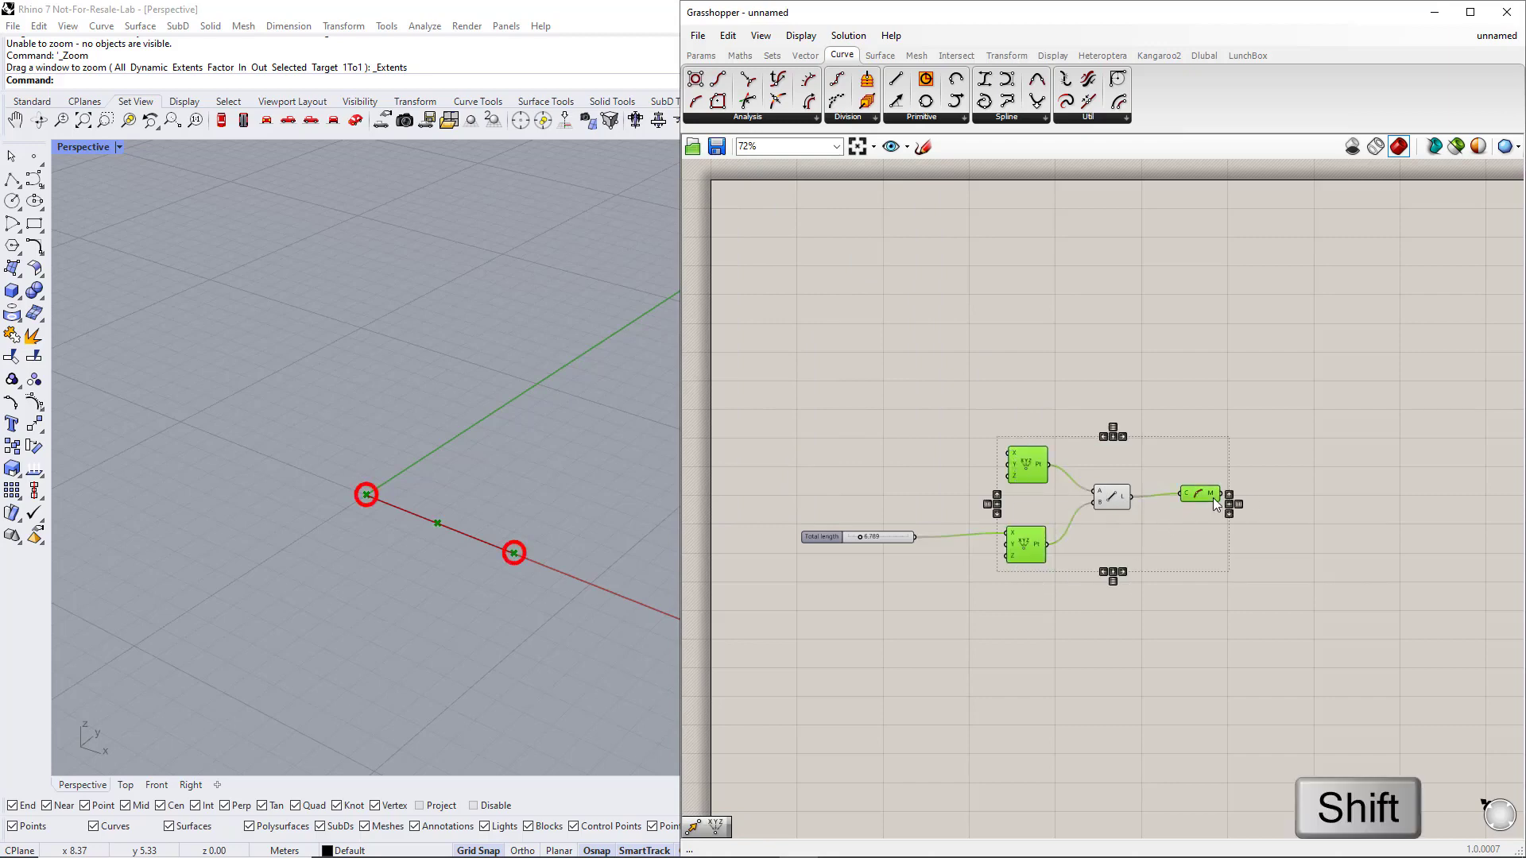
click(1210, 374)
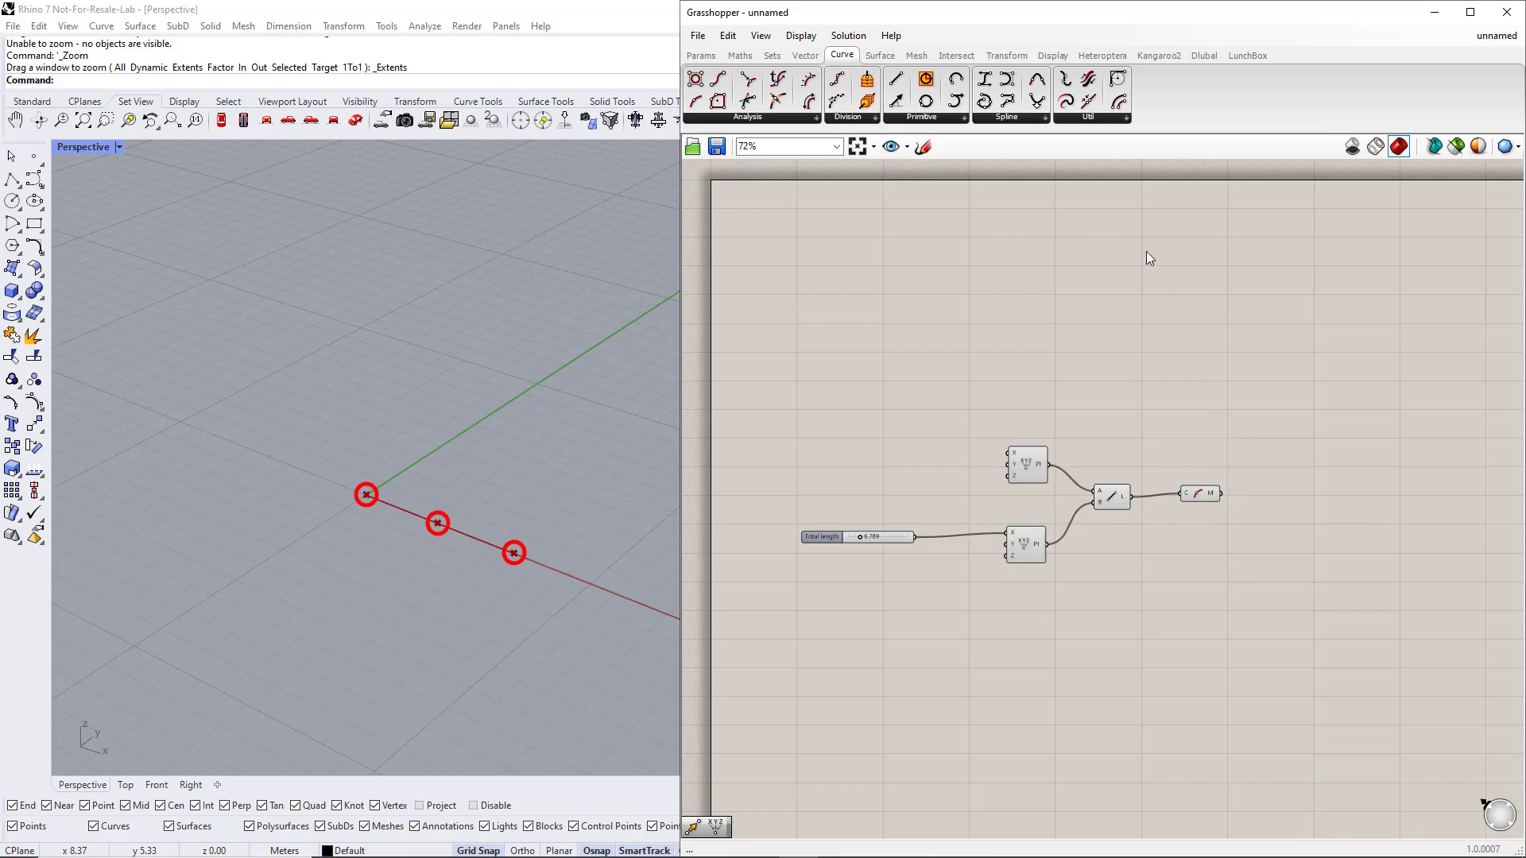
Add a Move component to the canvas above the Line component
click(1007, 55)
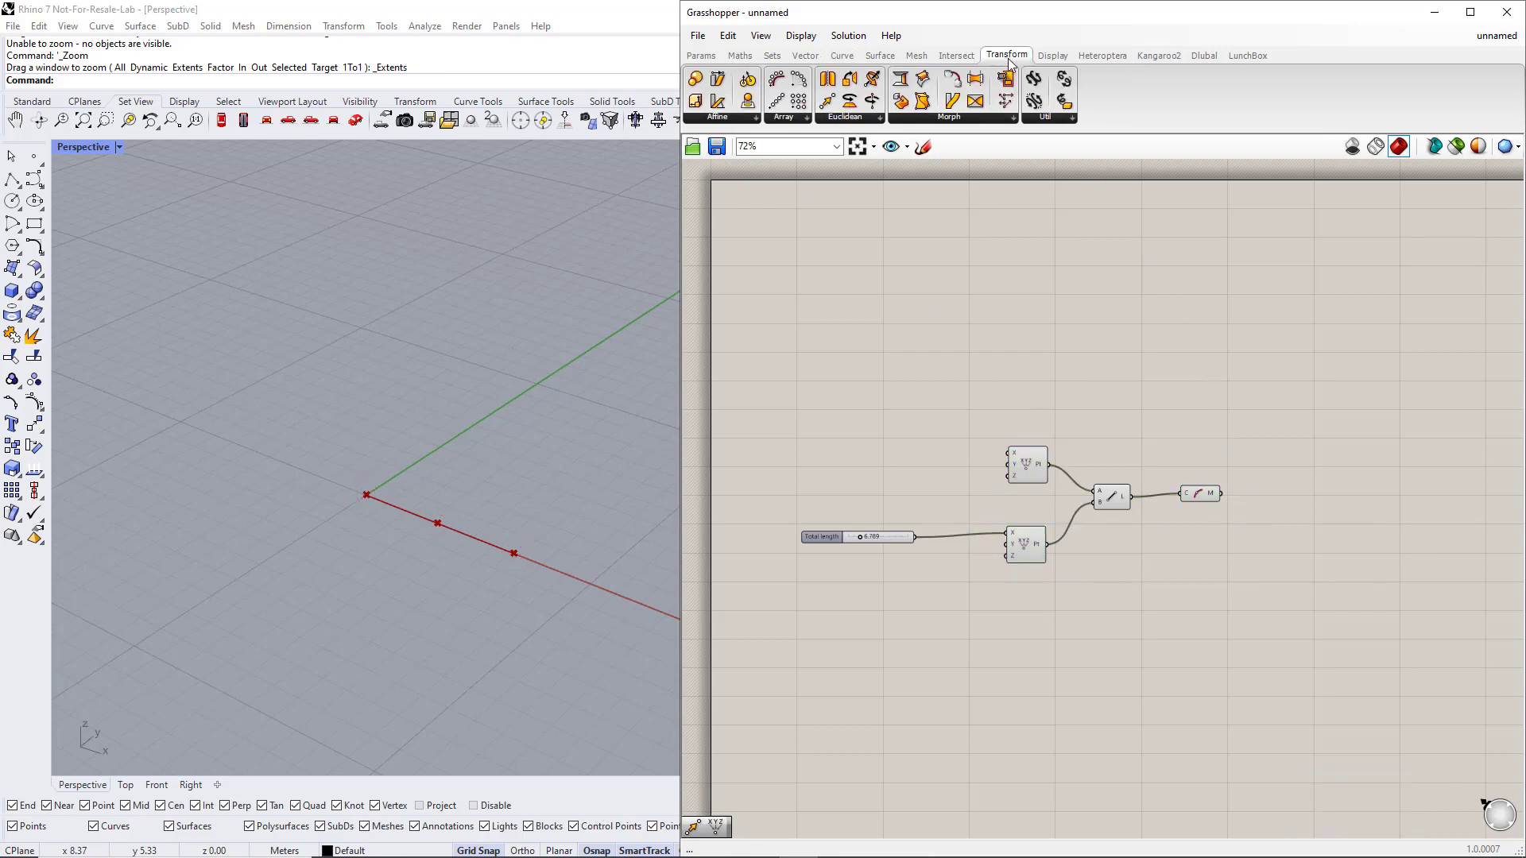
click(863, 118)
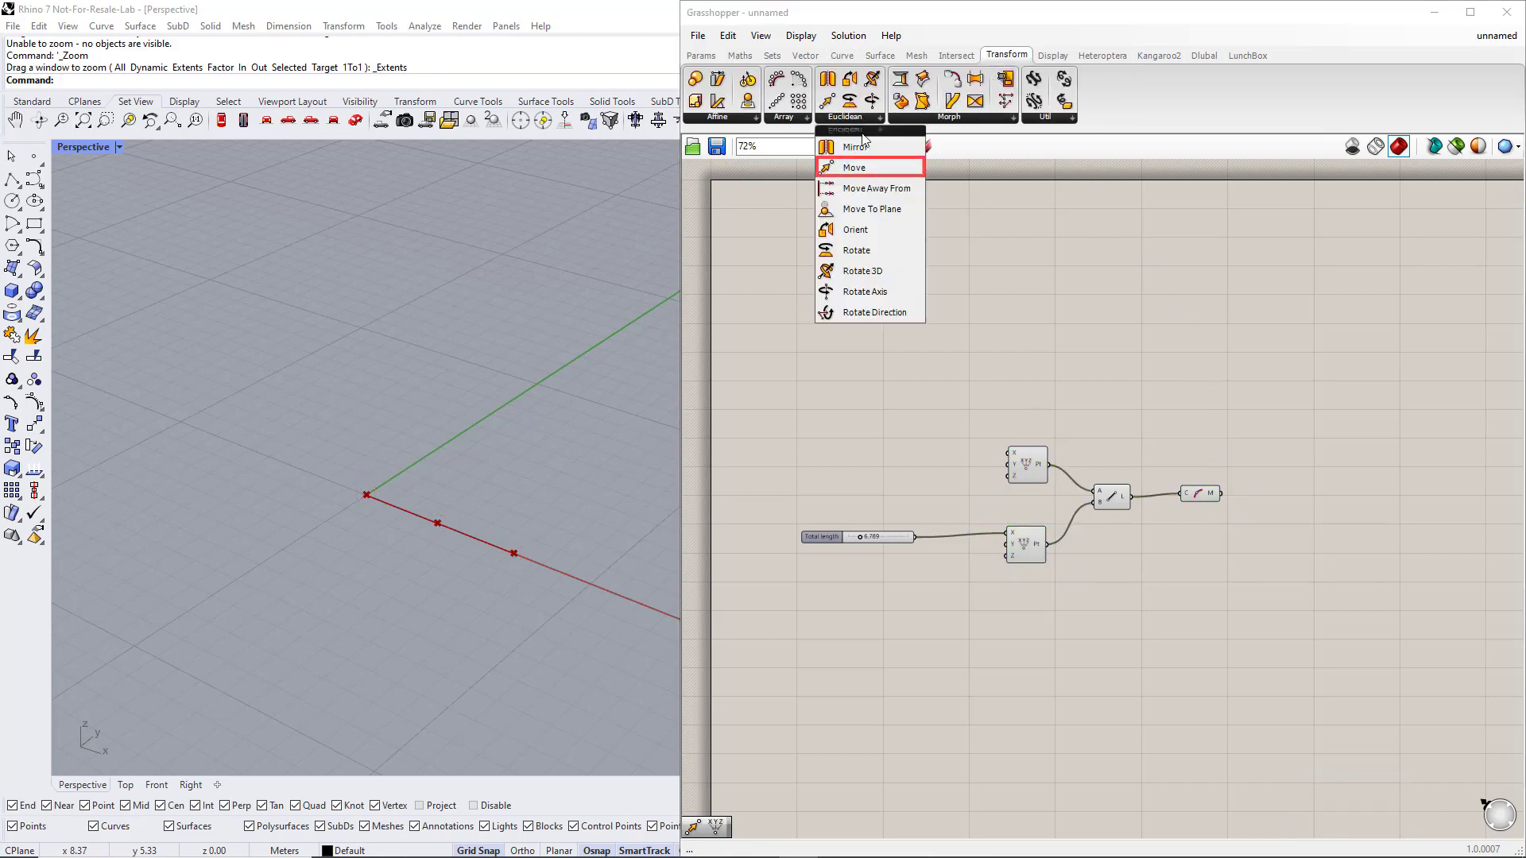
double_click(1155, 358)
text(move)
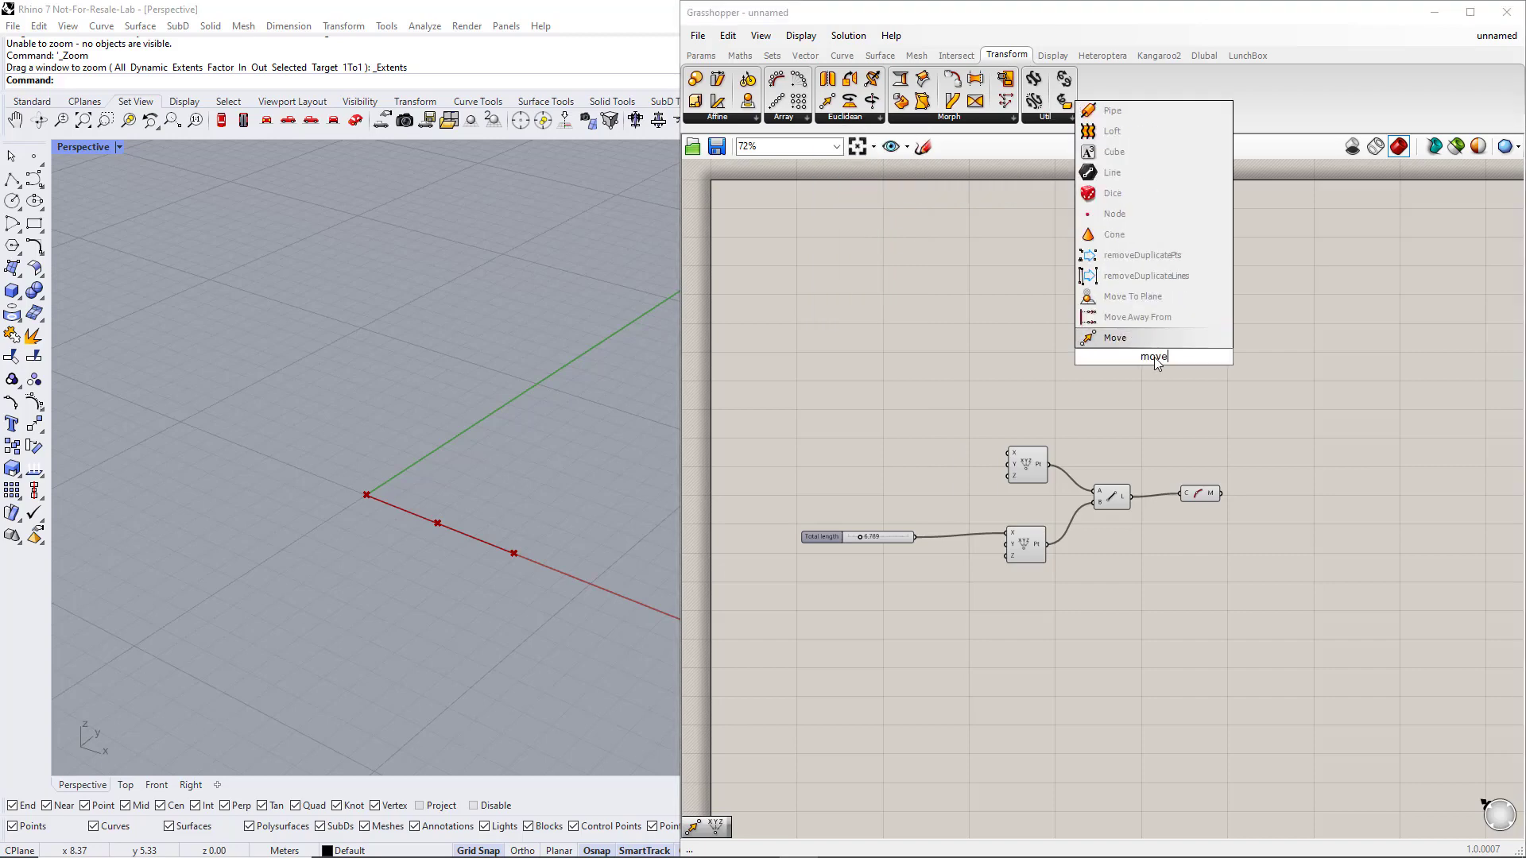
key(Return)
Duplicate the Move component and connect the upper Construct Point to one Move's geometry input and the lower point to the other's
click(1154, 358)
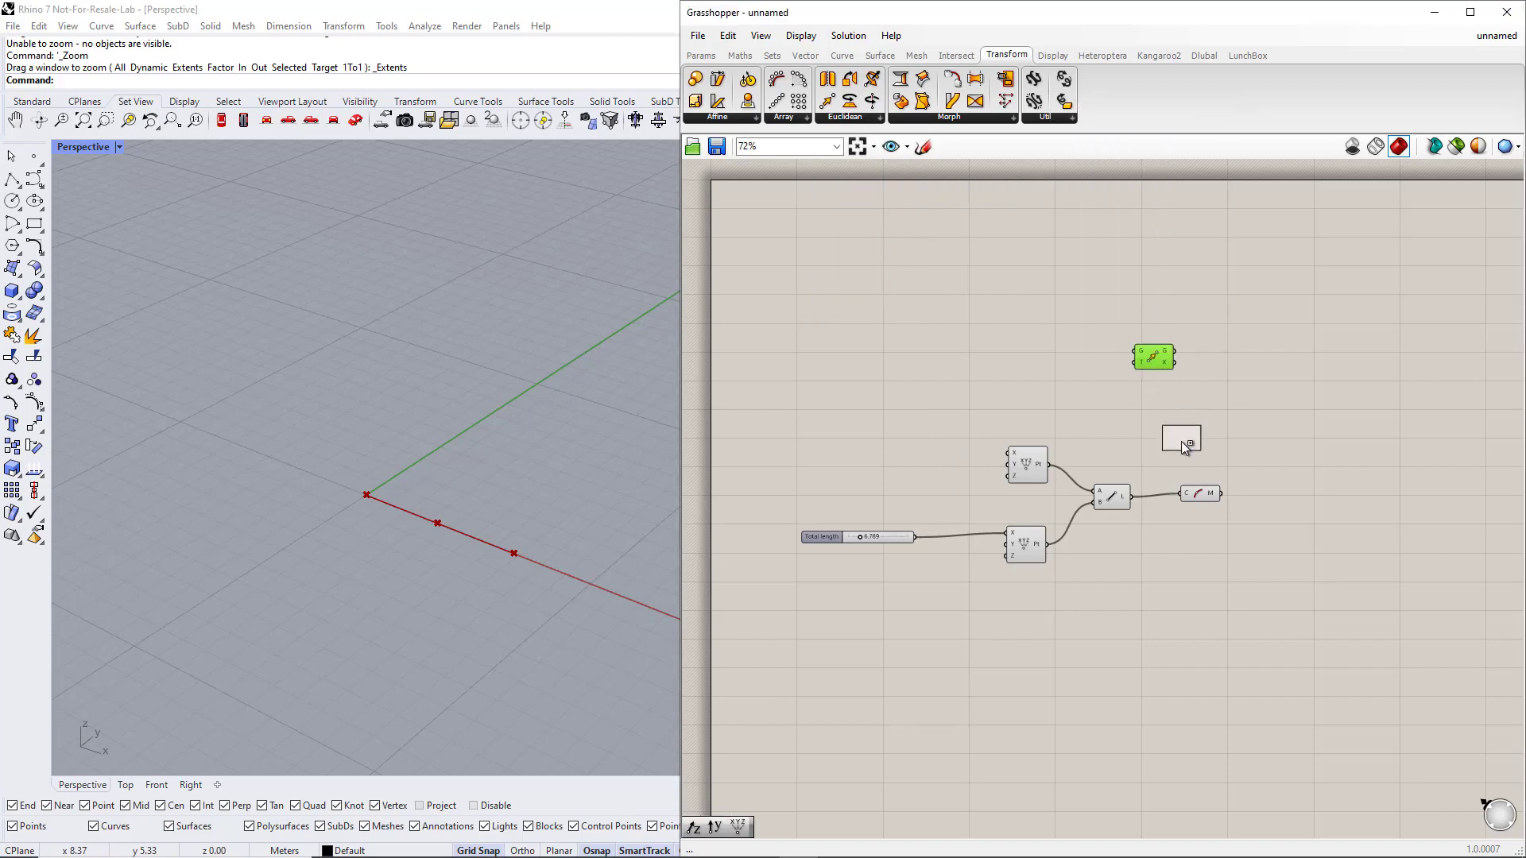
click(1245, 651)
drag(1164, 362, 1247, 385)
drag(1025, 411, 996, 557)
drag(1049, 464, 1216, 375)
drag(1050, 544, 1224, 625)
drag(1297, 659, 1249, 371)
click(1245, 435)
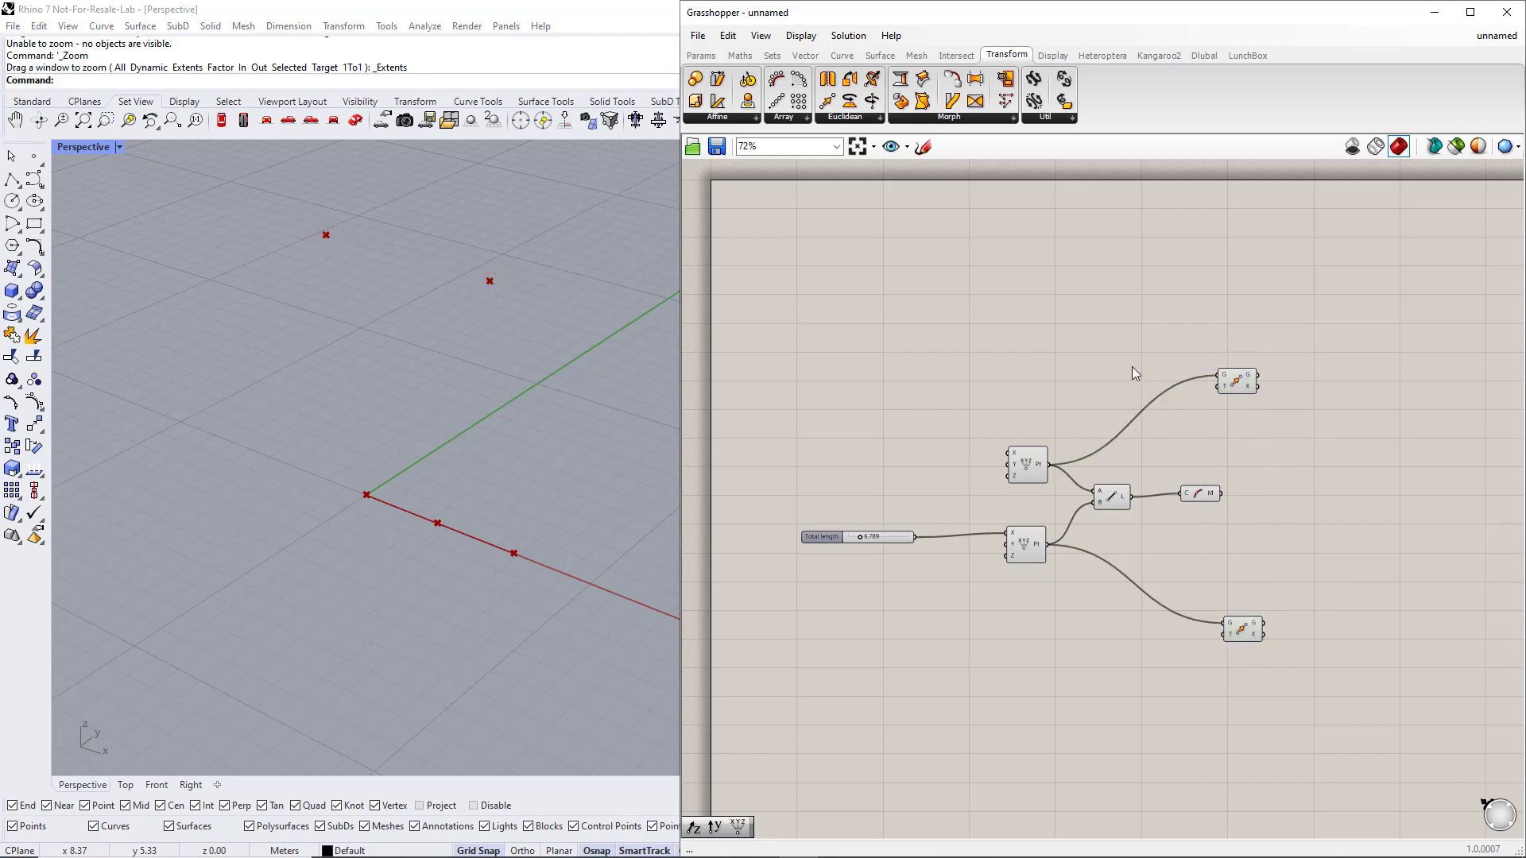
Add a Unit Z vector and connect it to the motion inputs of both Move components
click(805, 55)
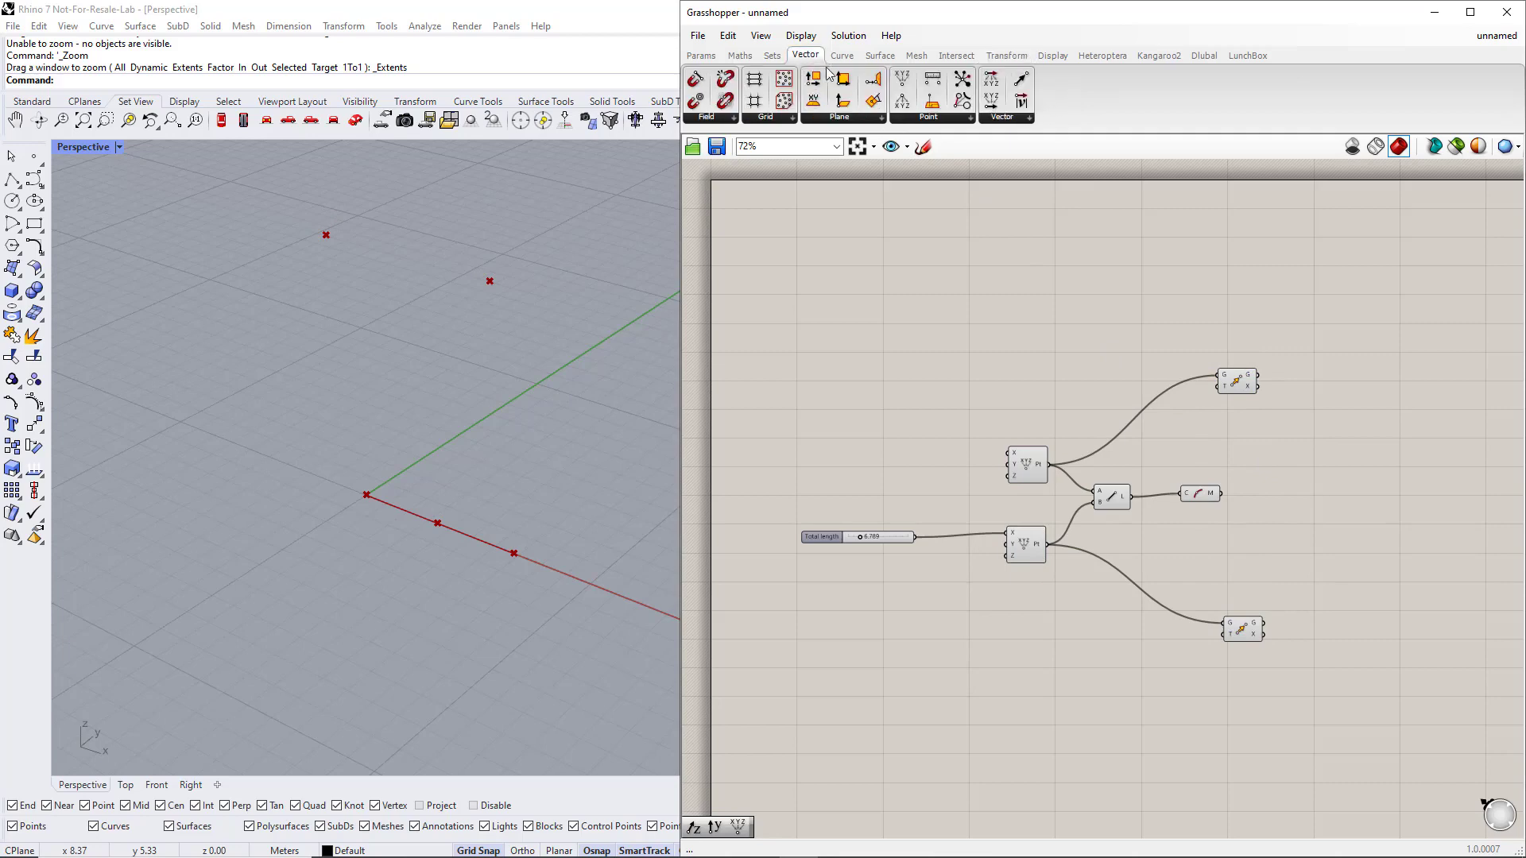
click(1012, 111)
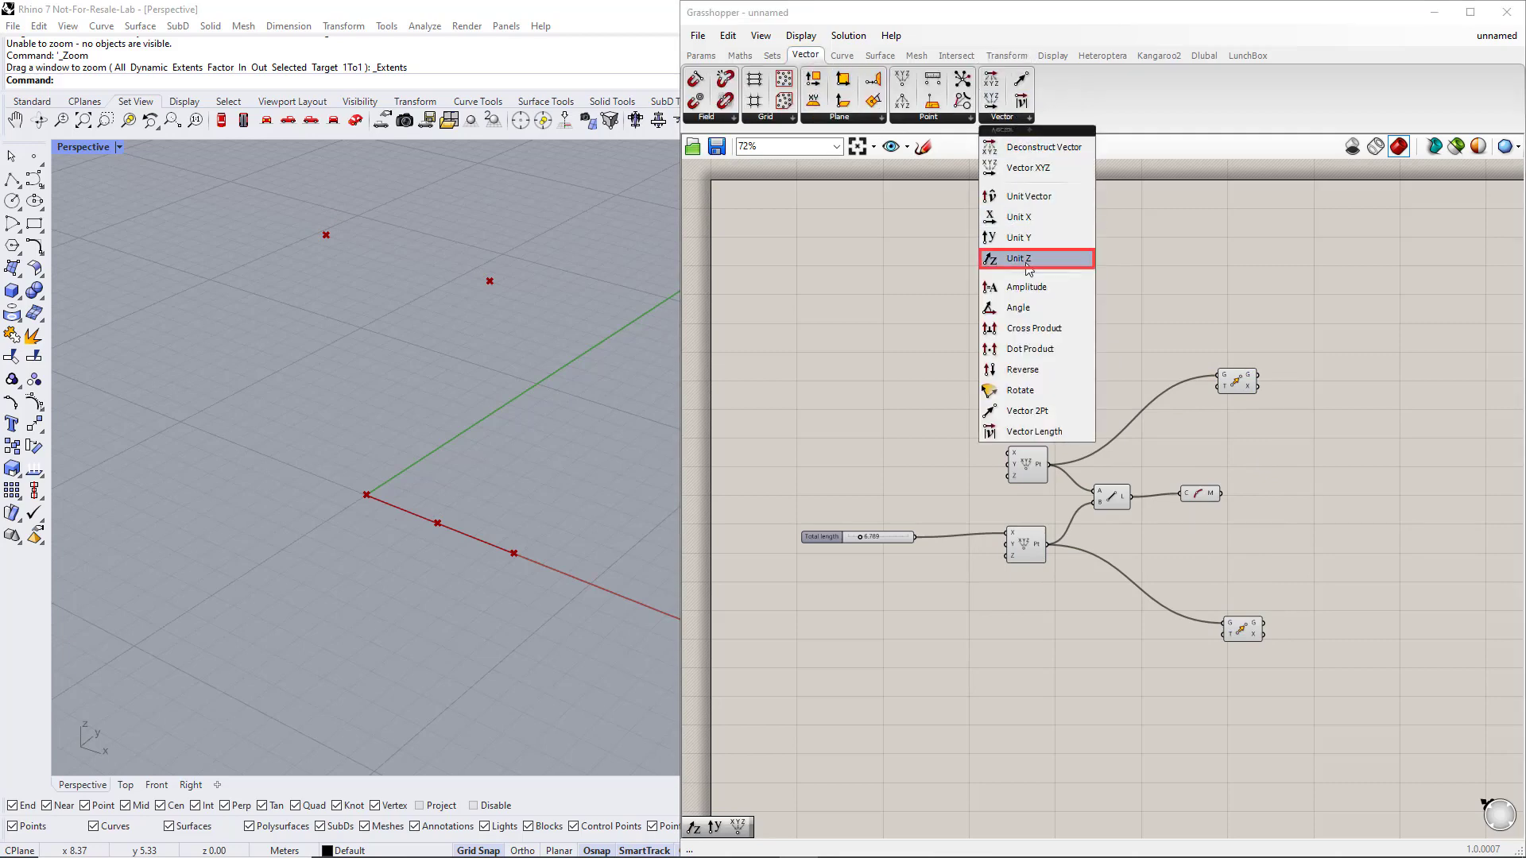
click(1177, 545)
double_click(1176, 545)
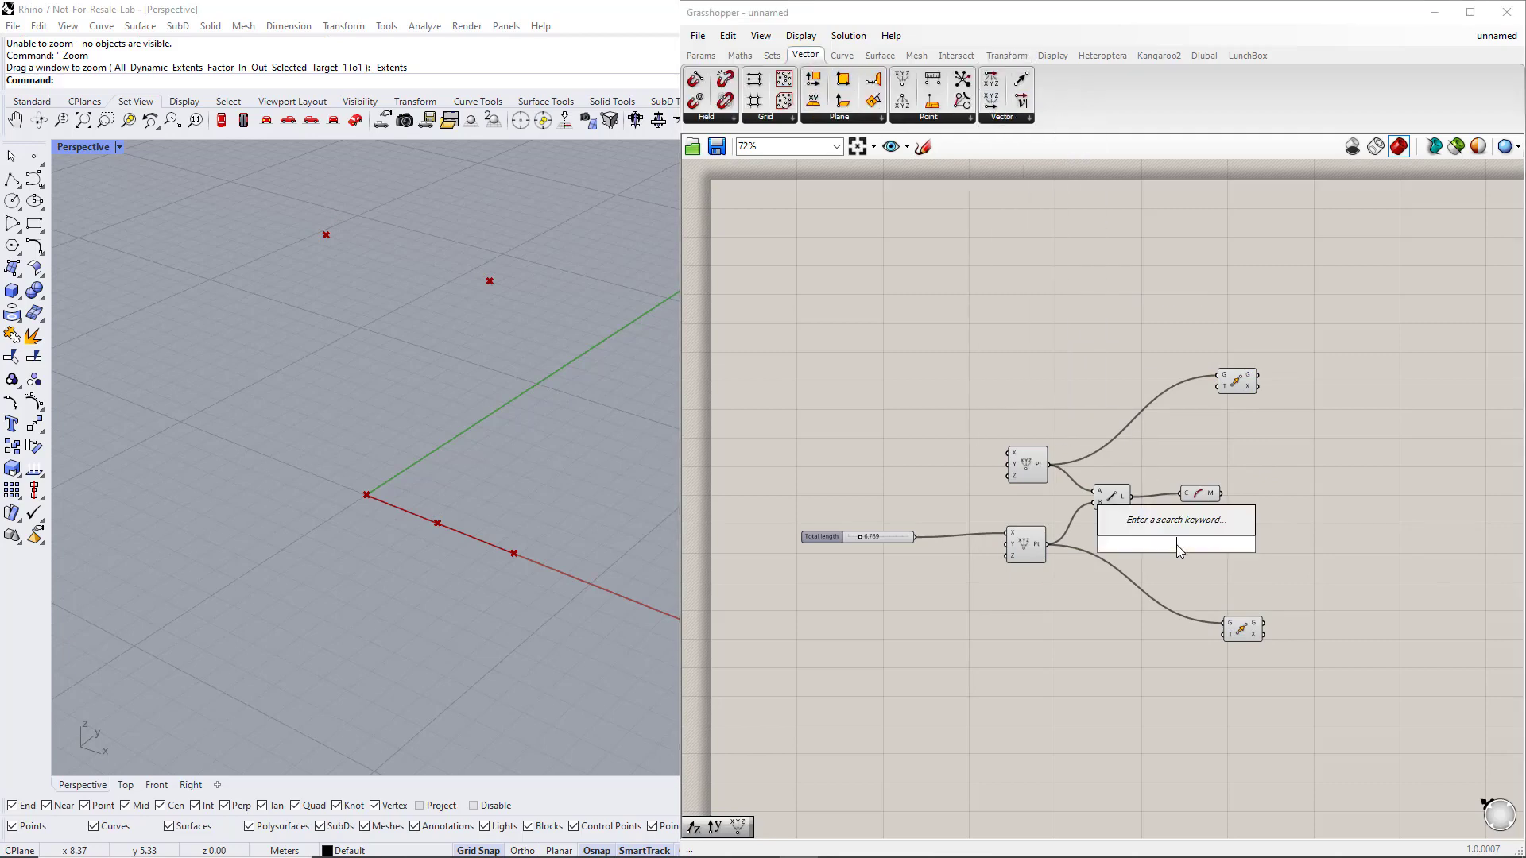
text(z)
key(Return)
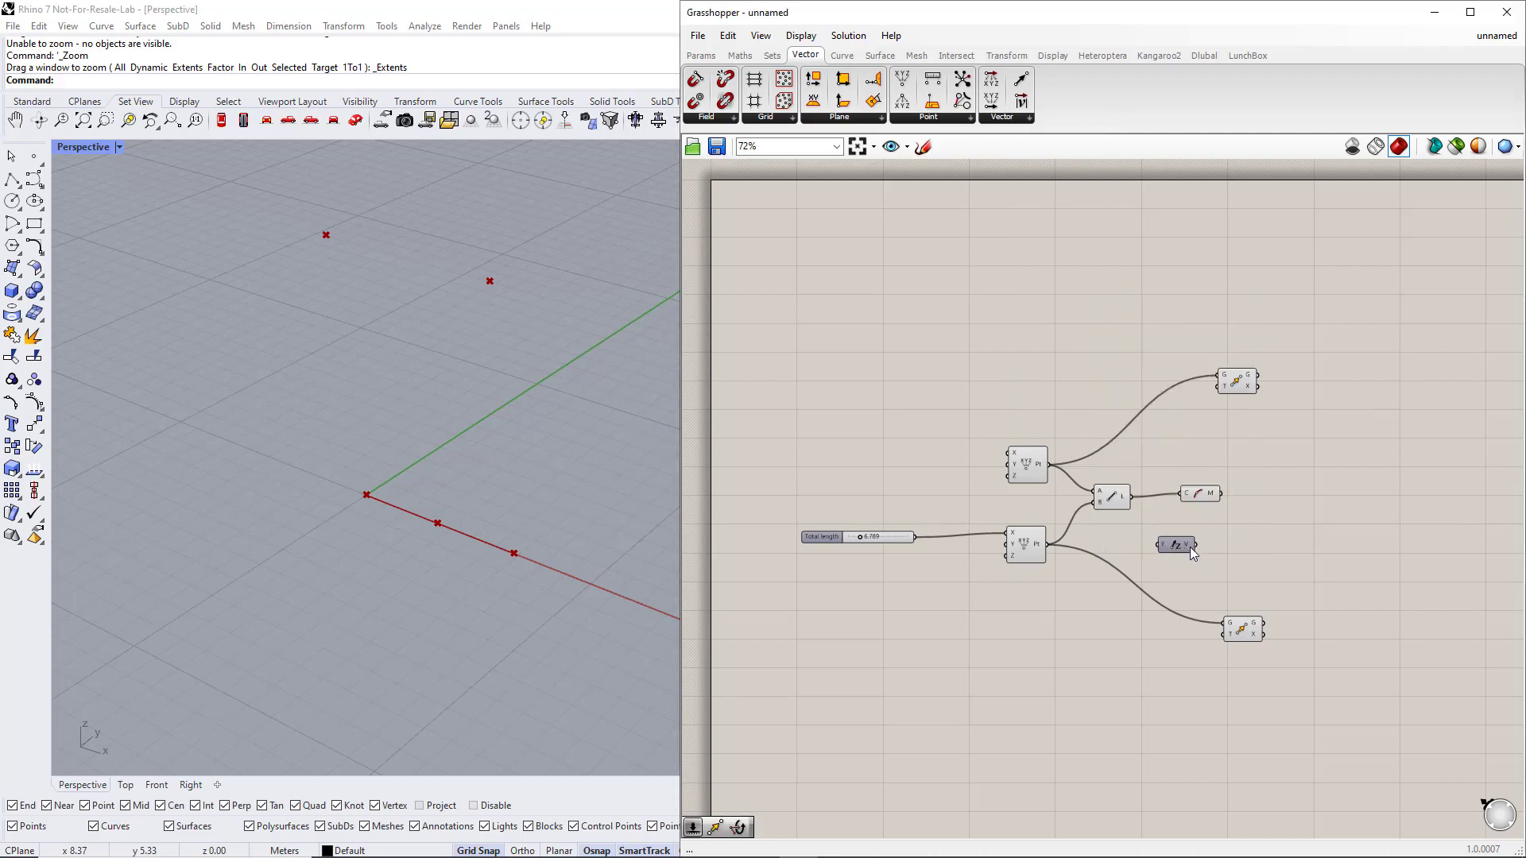
drag(1193, 545, 1218, 387)
drag(1211, 596, 1119, 608)
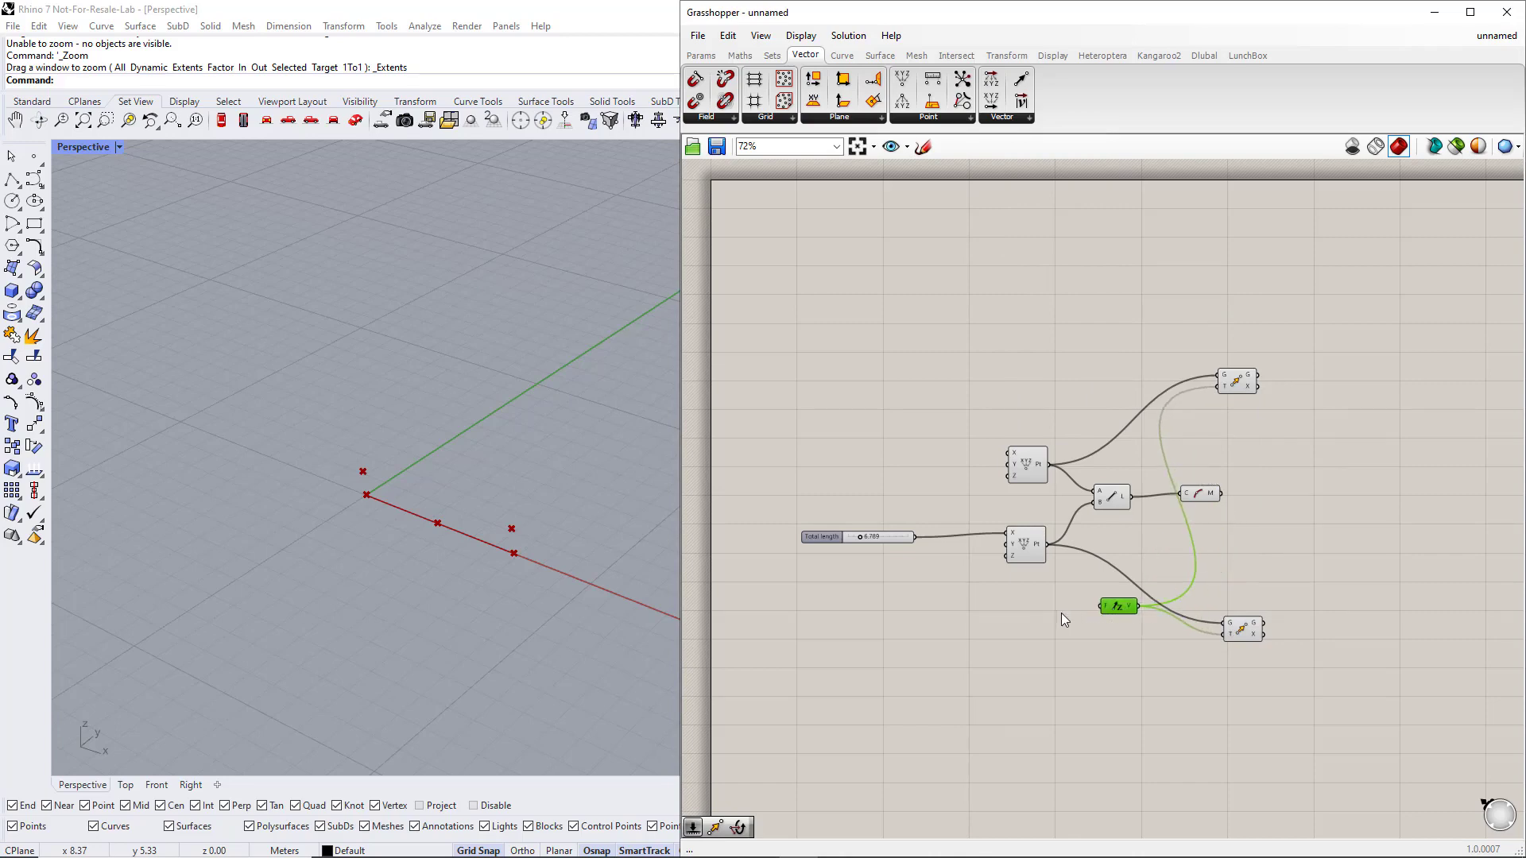
Add a number slider named Side height with a range of 1 to 5 and connect it to the Unit Z factor
double_click(1018, 610)
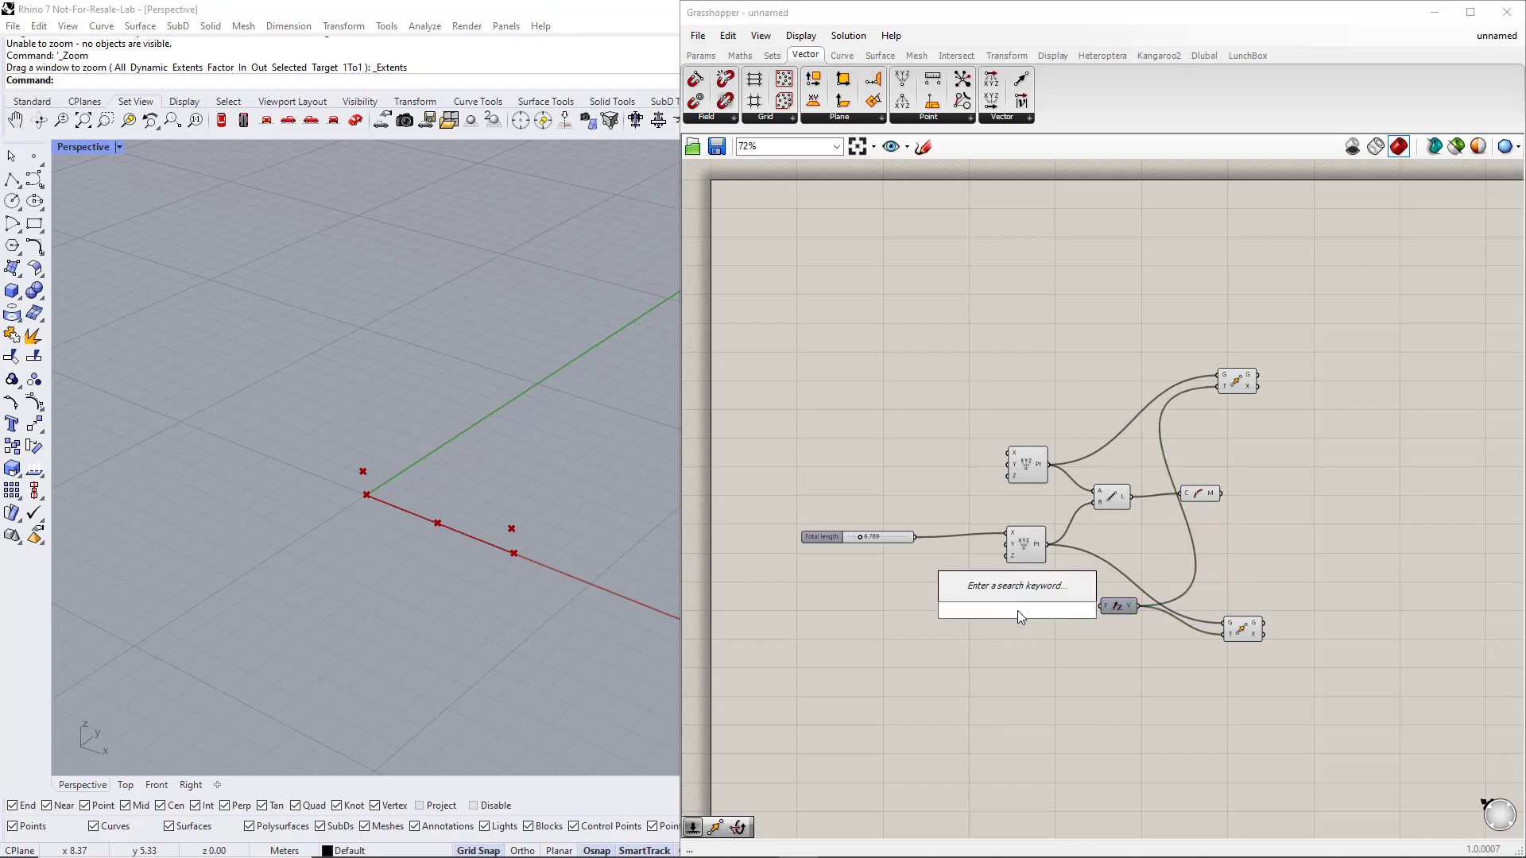
text(1.5)
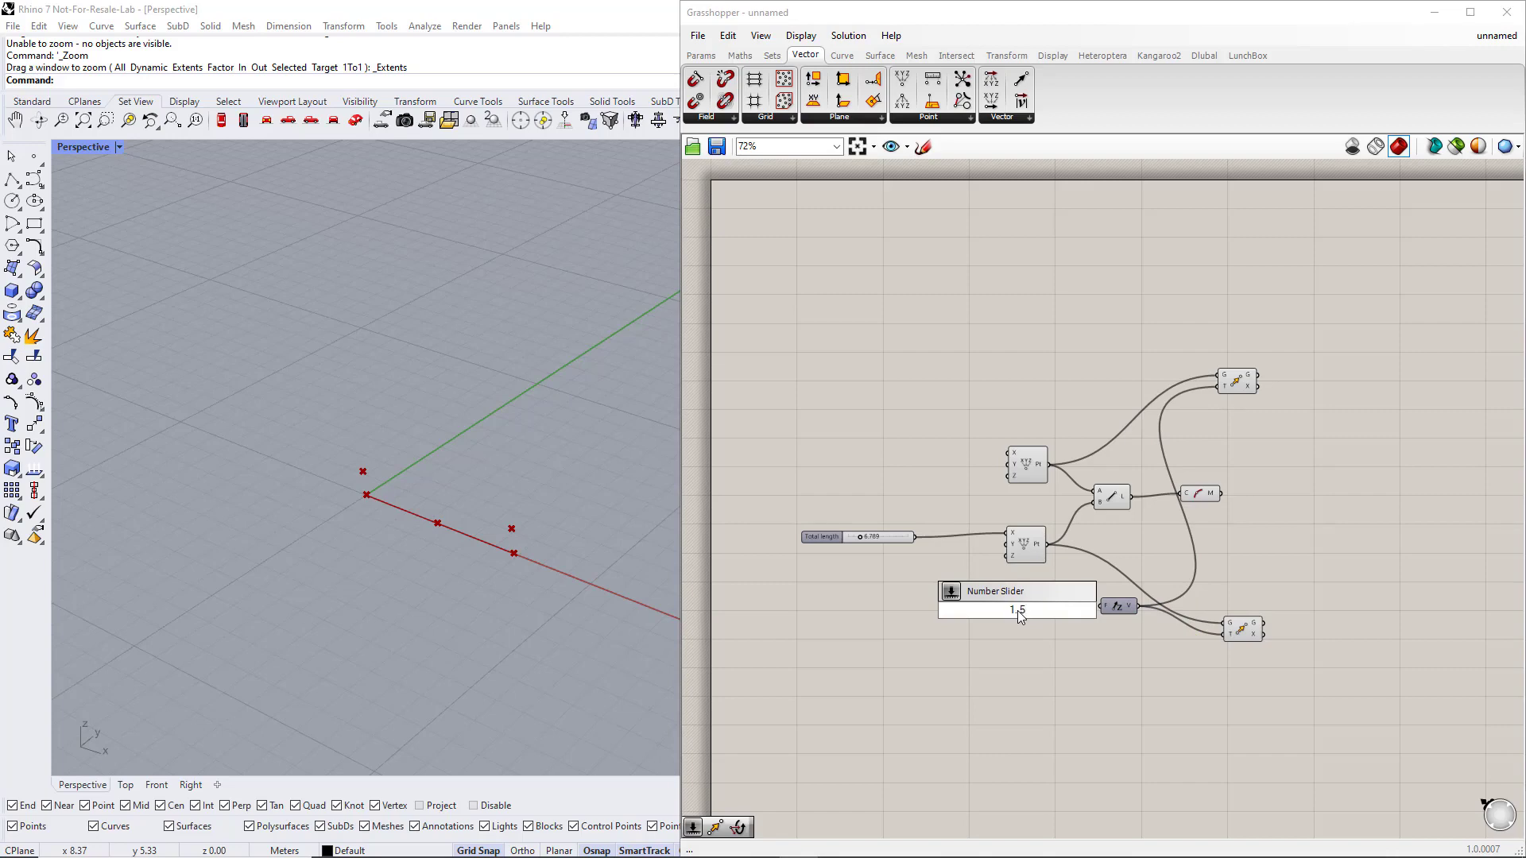
key(Return)
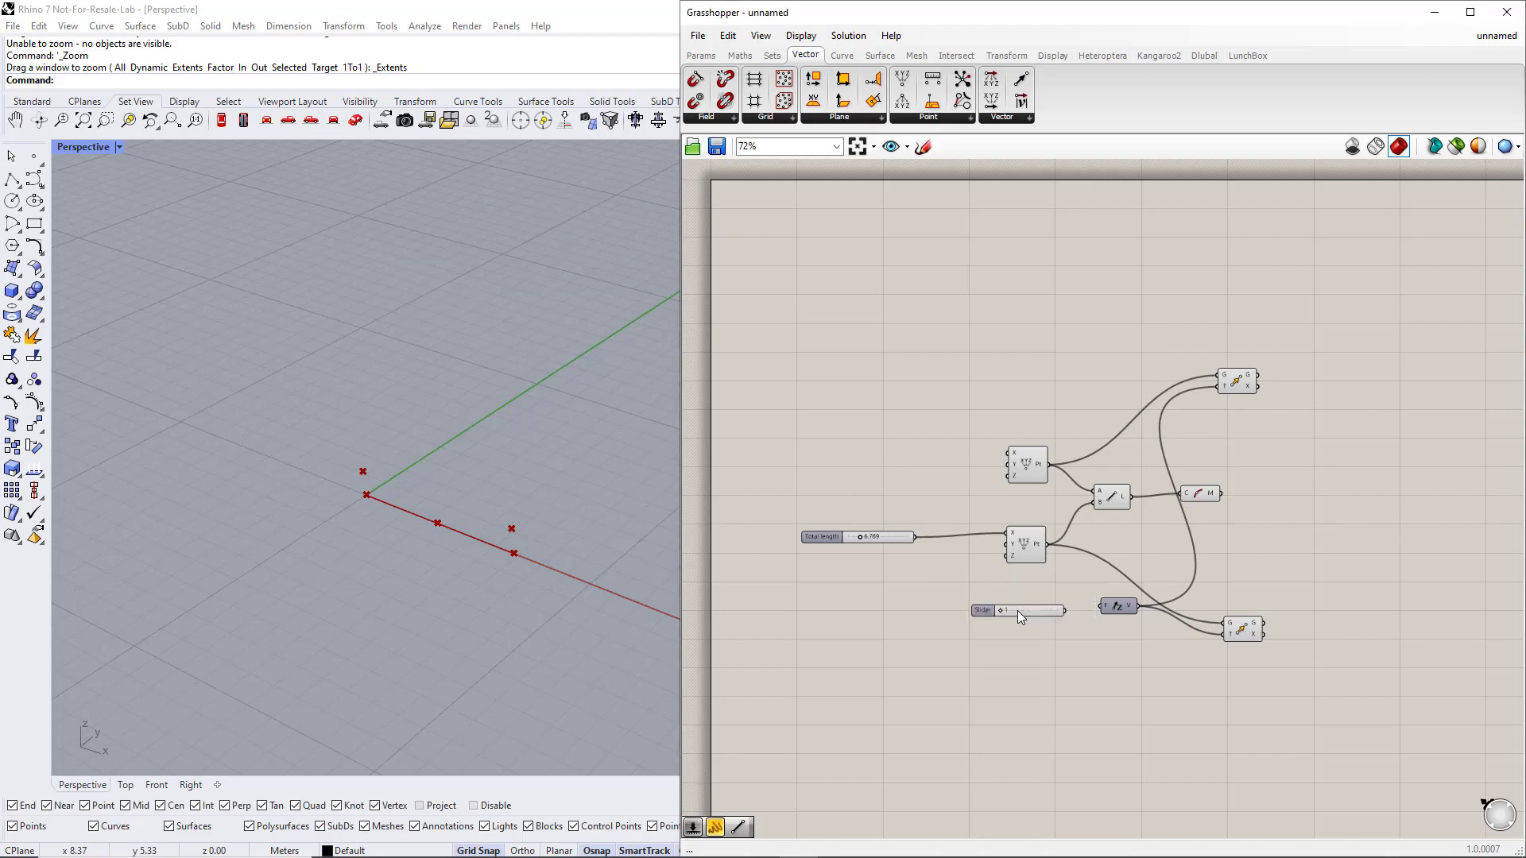
double_click(992, 609)
click(1000, 482)
text(Side)
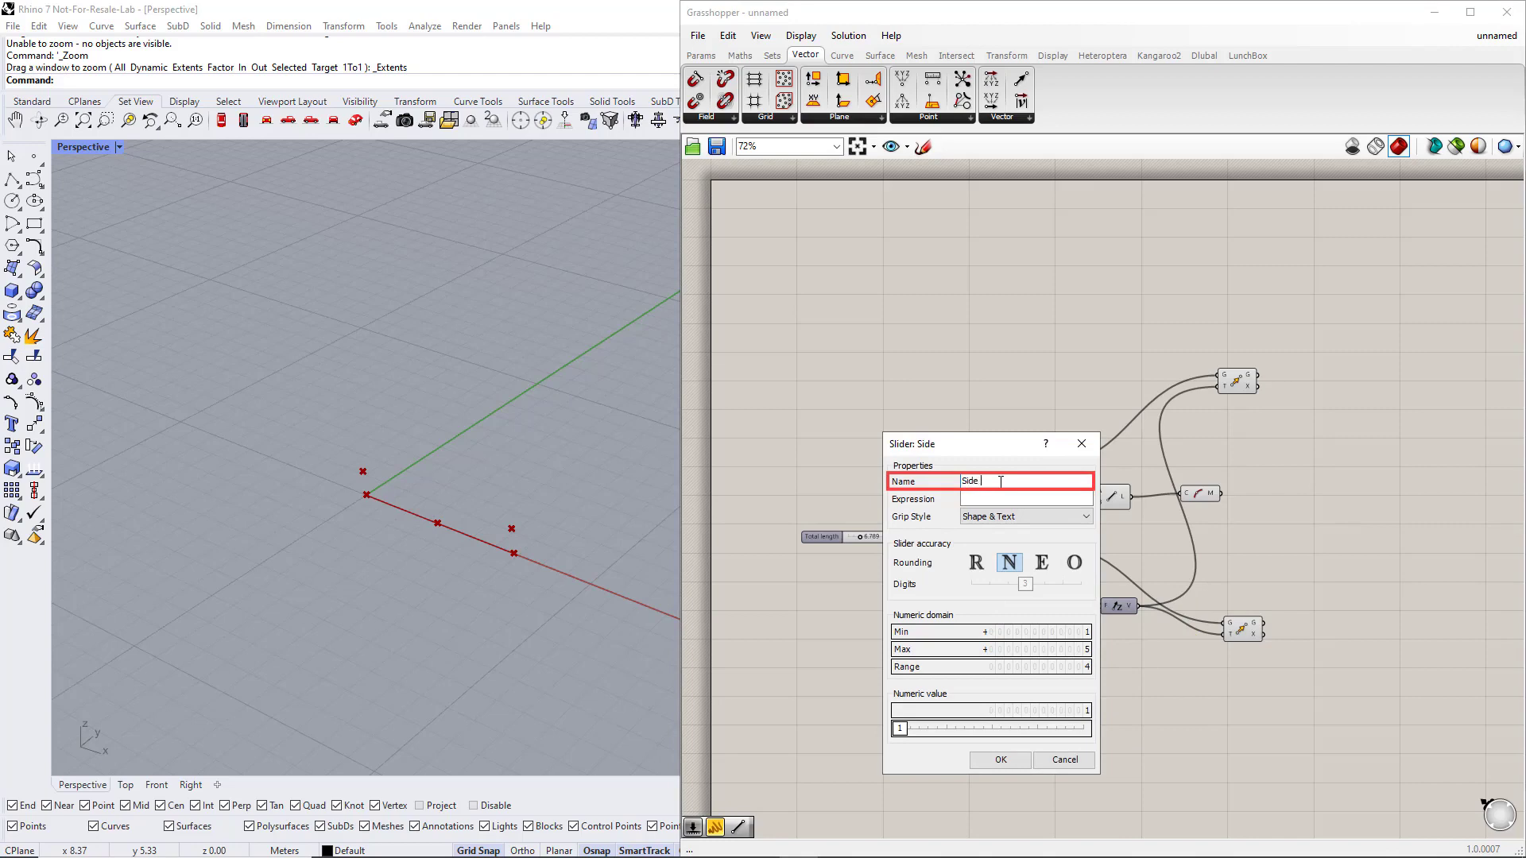
text( height)
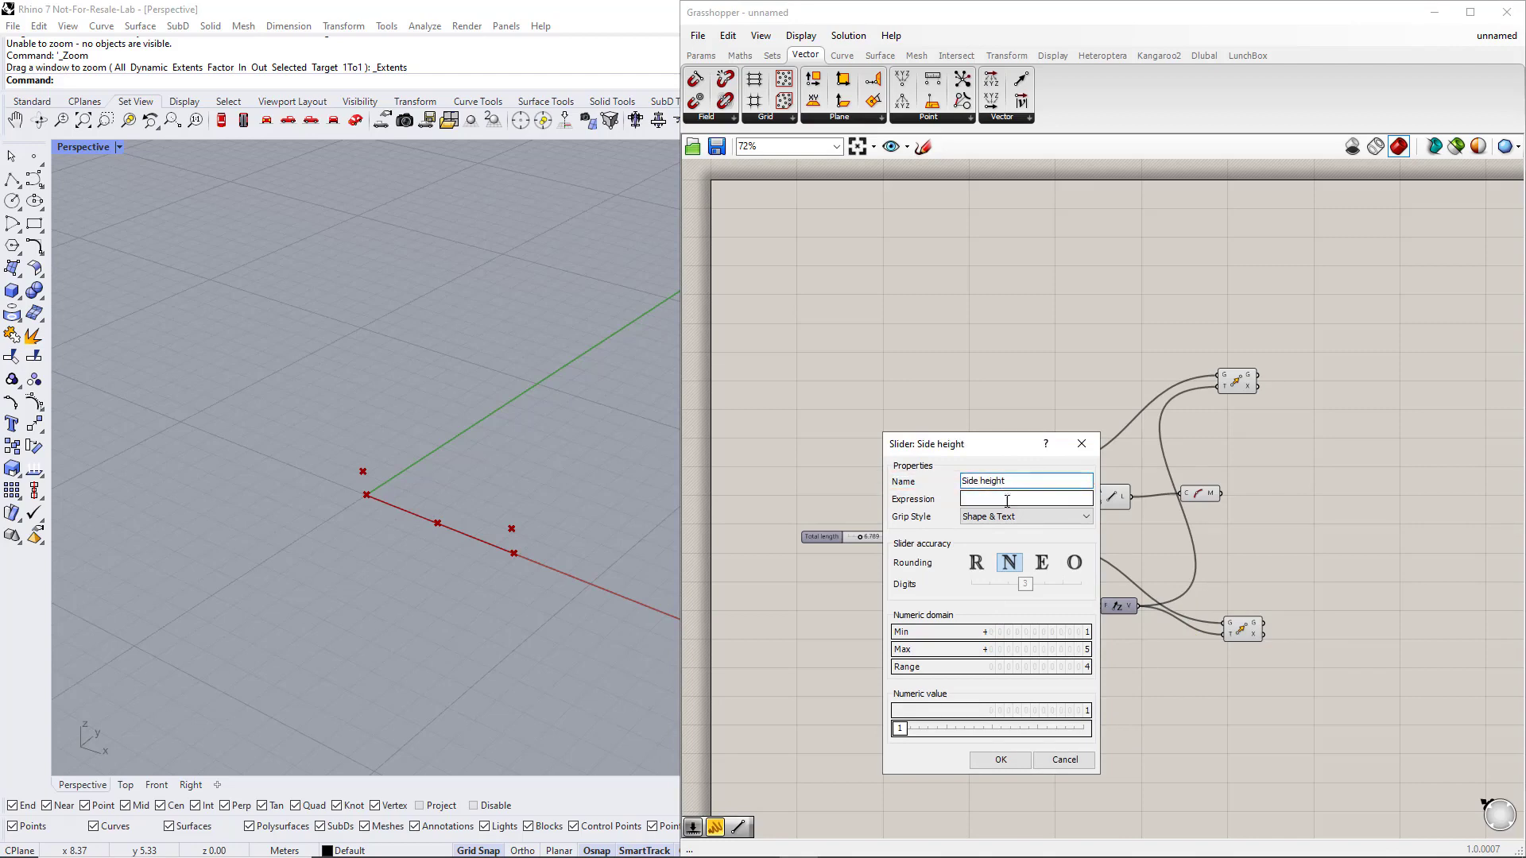
click(999, 759)
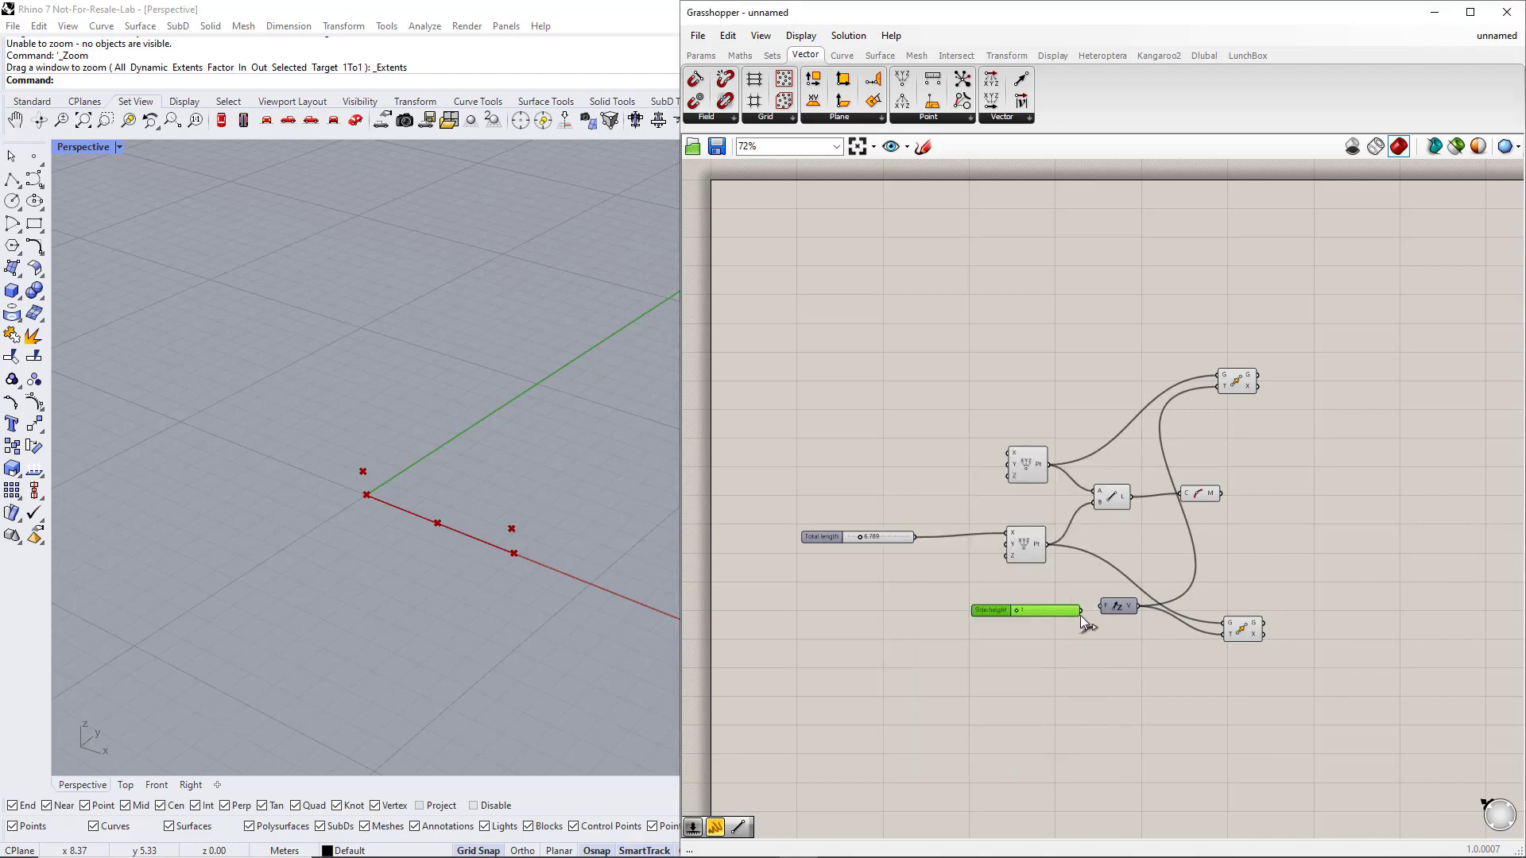
click(1112, 643)
Add a third Move component after Curve Middle and feed it the midpoint as geometry
click(1206, 497)
right_drag(1275, 516, 1213, 515)
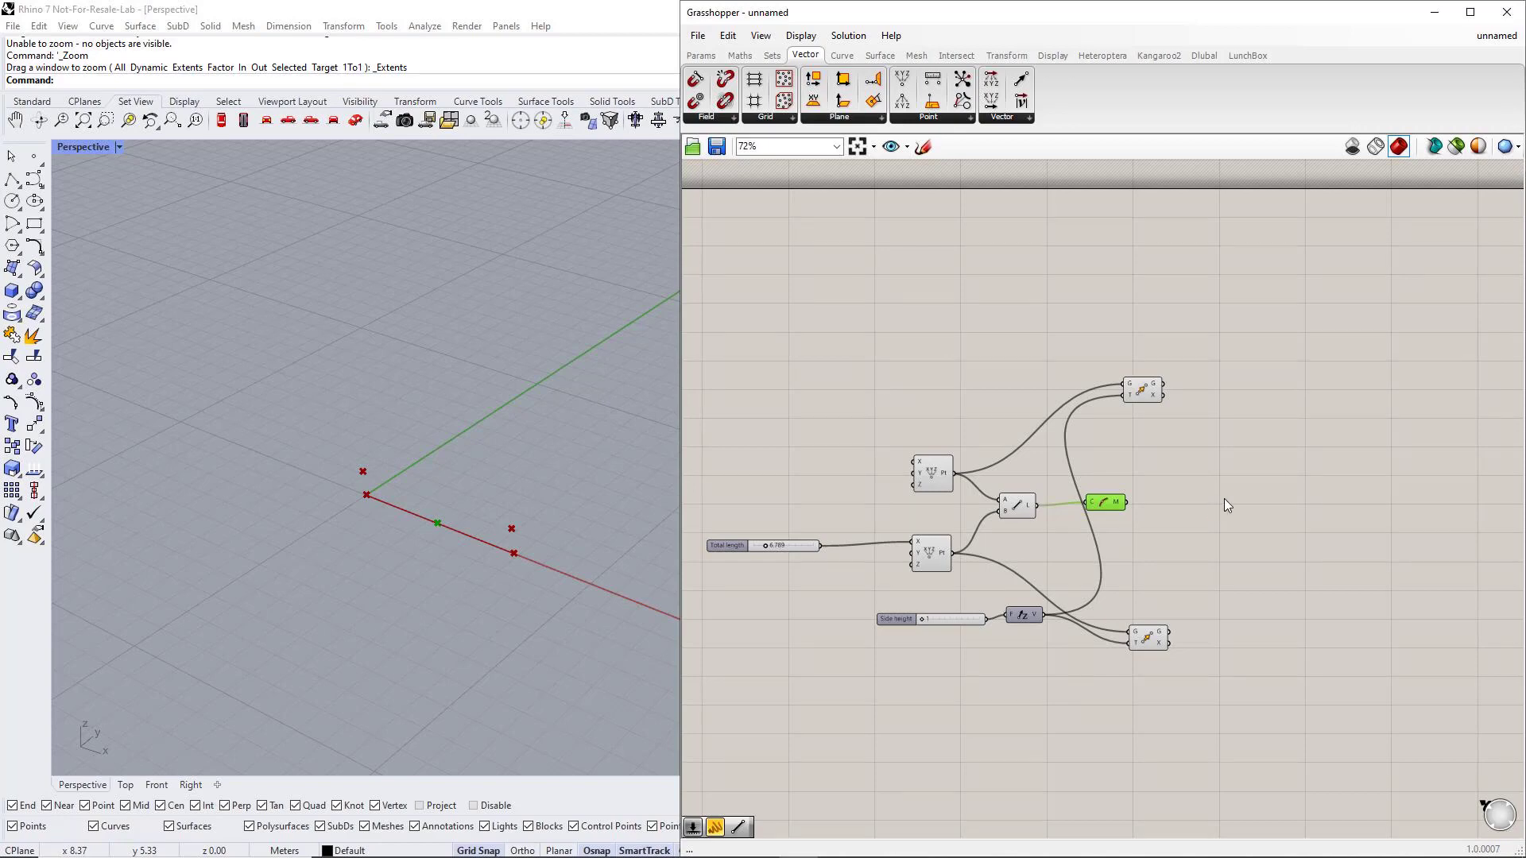
double_click(1213, 507)
text(move)
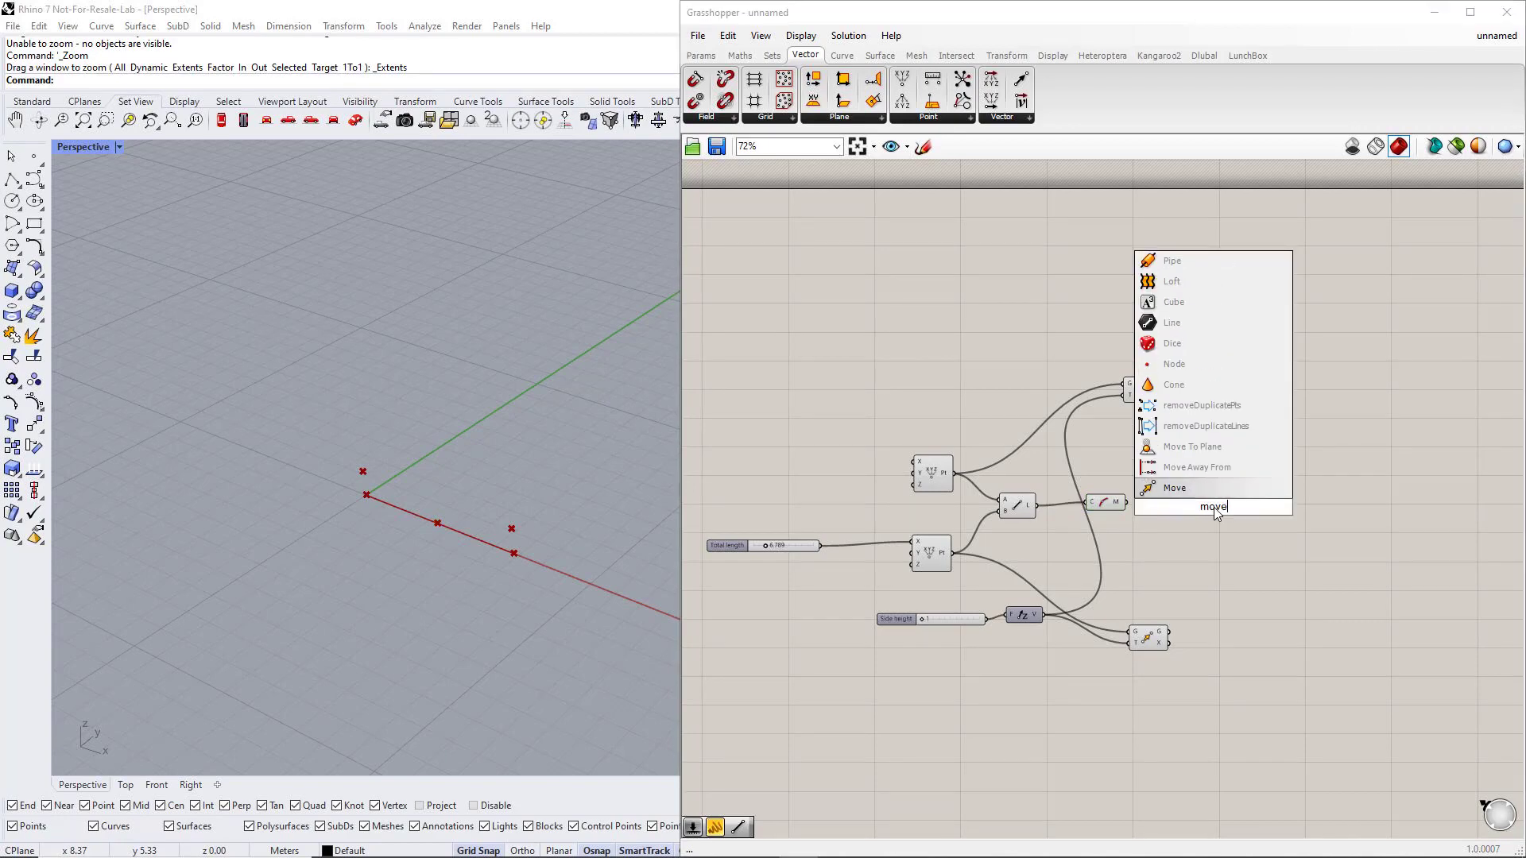
key(Return)
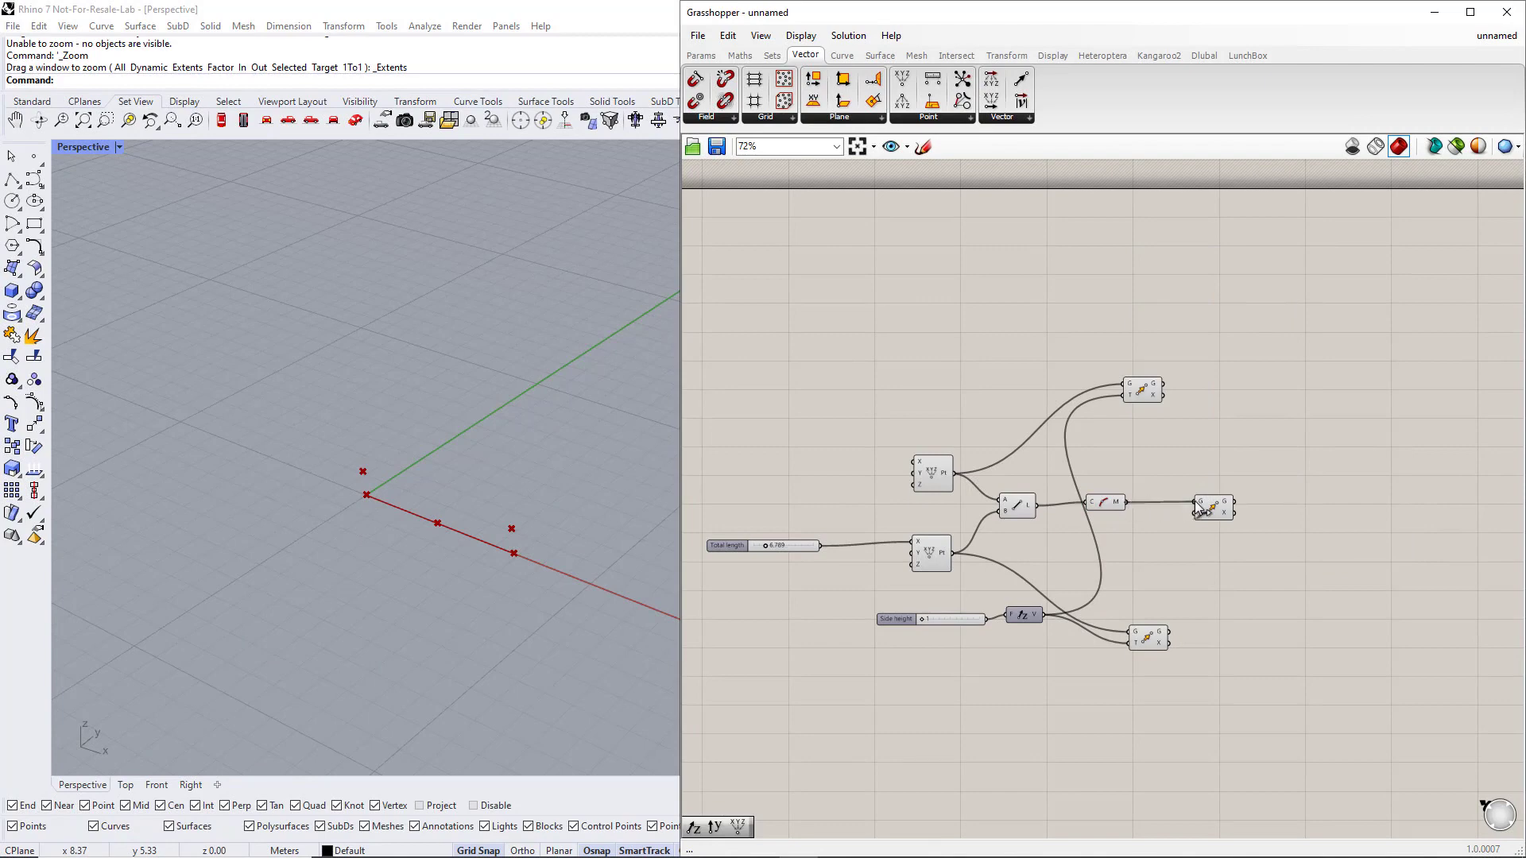
drag(1200, 509, 1256, 510)
Add a second Unit Z vector and connect it to the motion input of the midpoint's Move component
double_click(1223, 545)
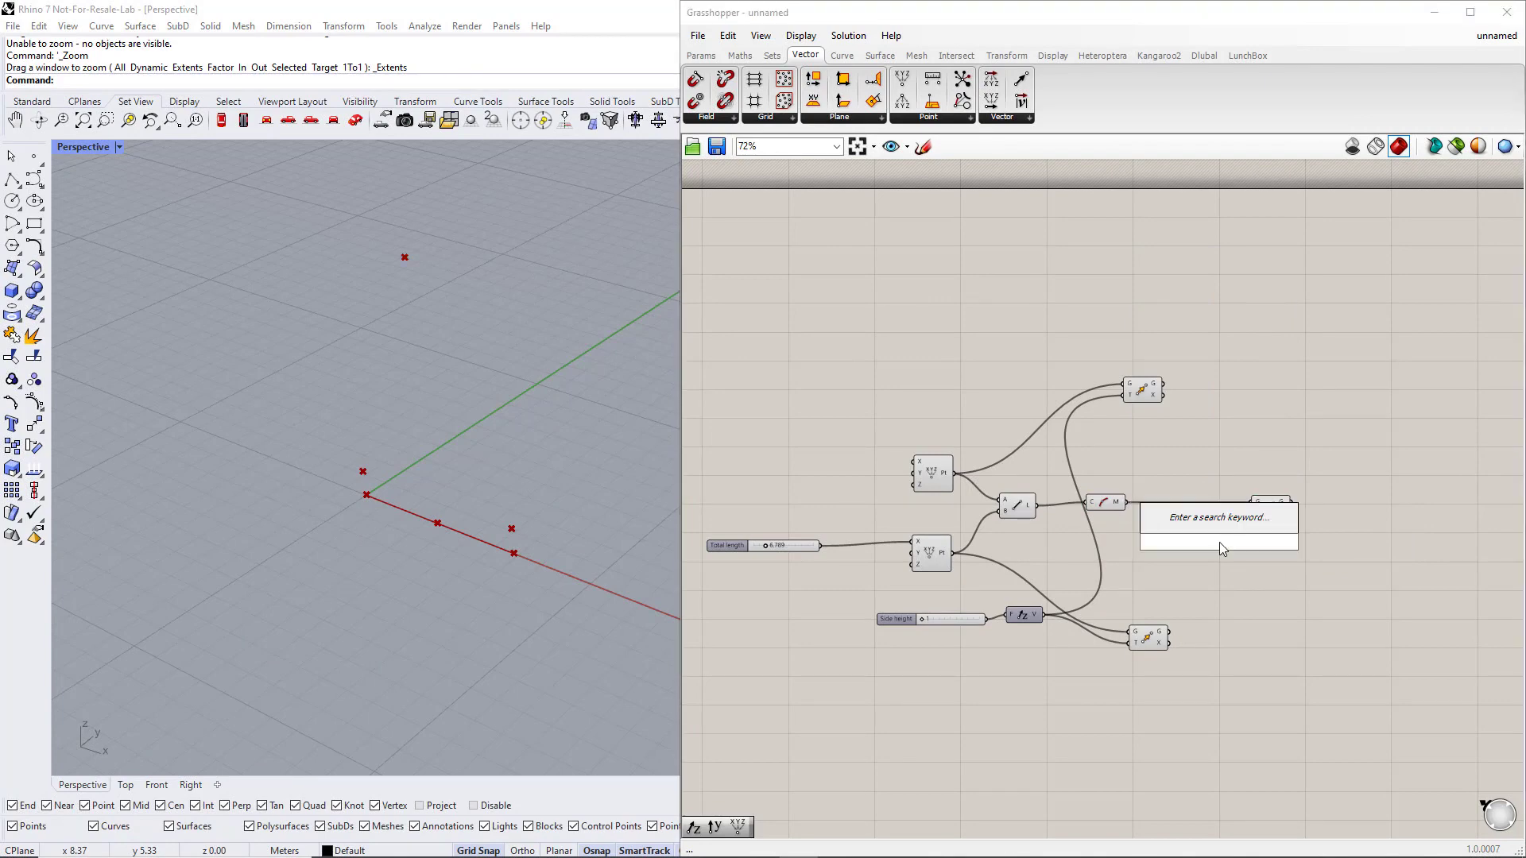
text(unit z)
key(Return)
click(1276, 513)
drag(1276, 511, 1310, 510)
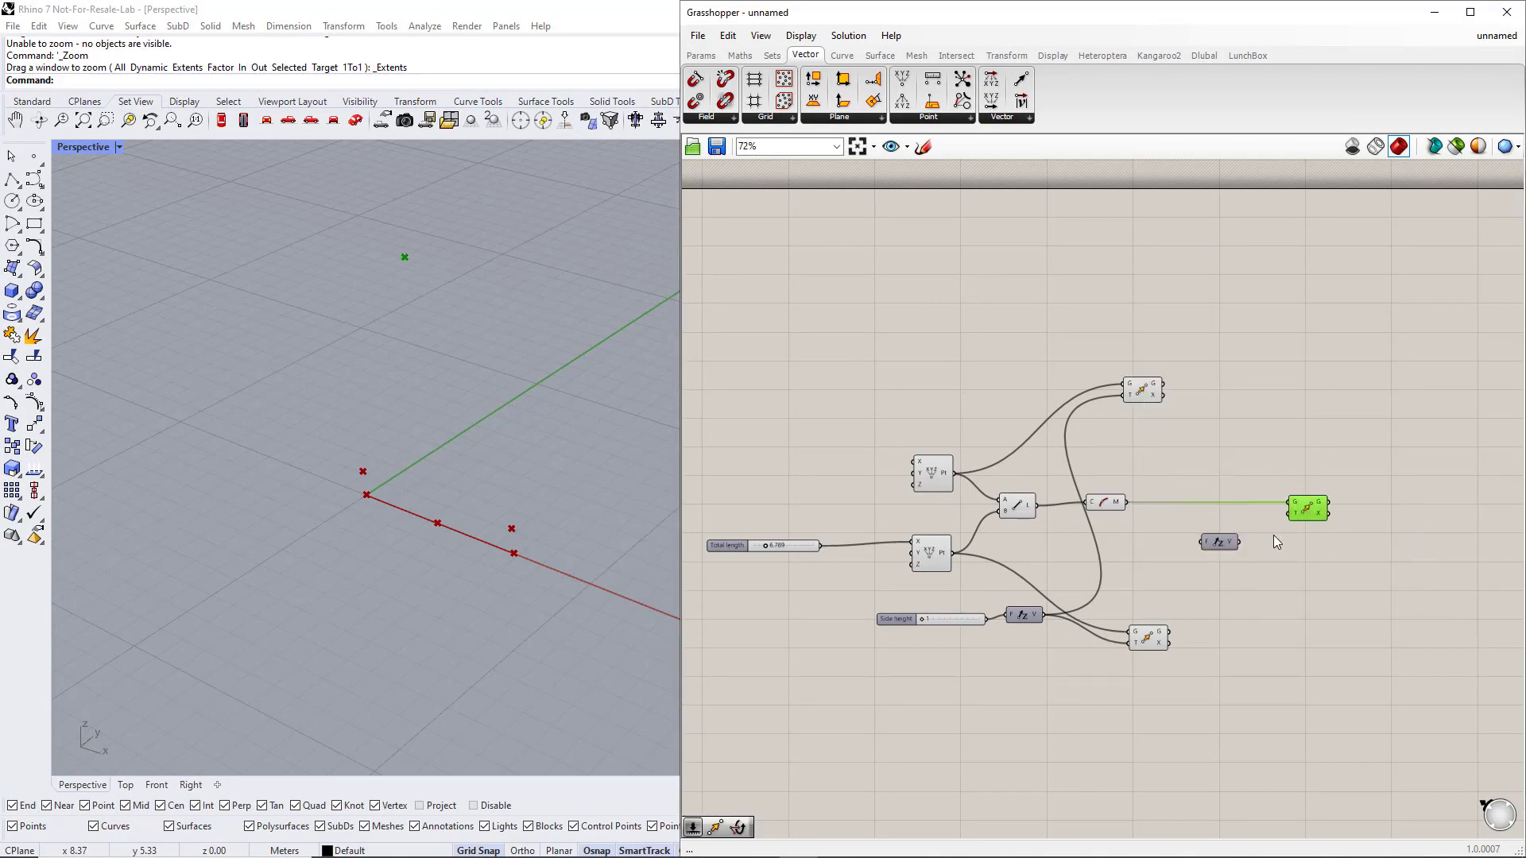
drag(1228, 548, 1265, 555)
click(1219, 552)
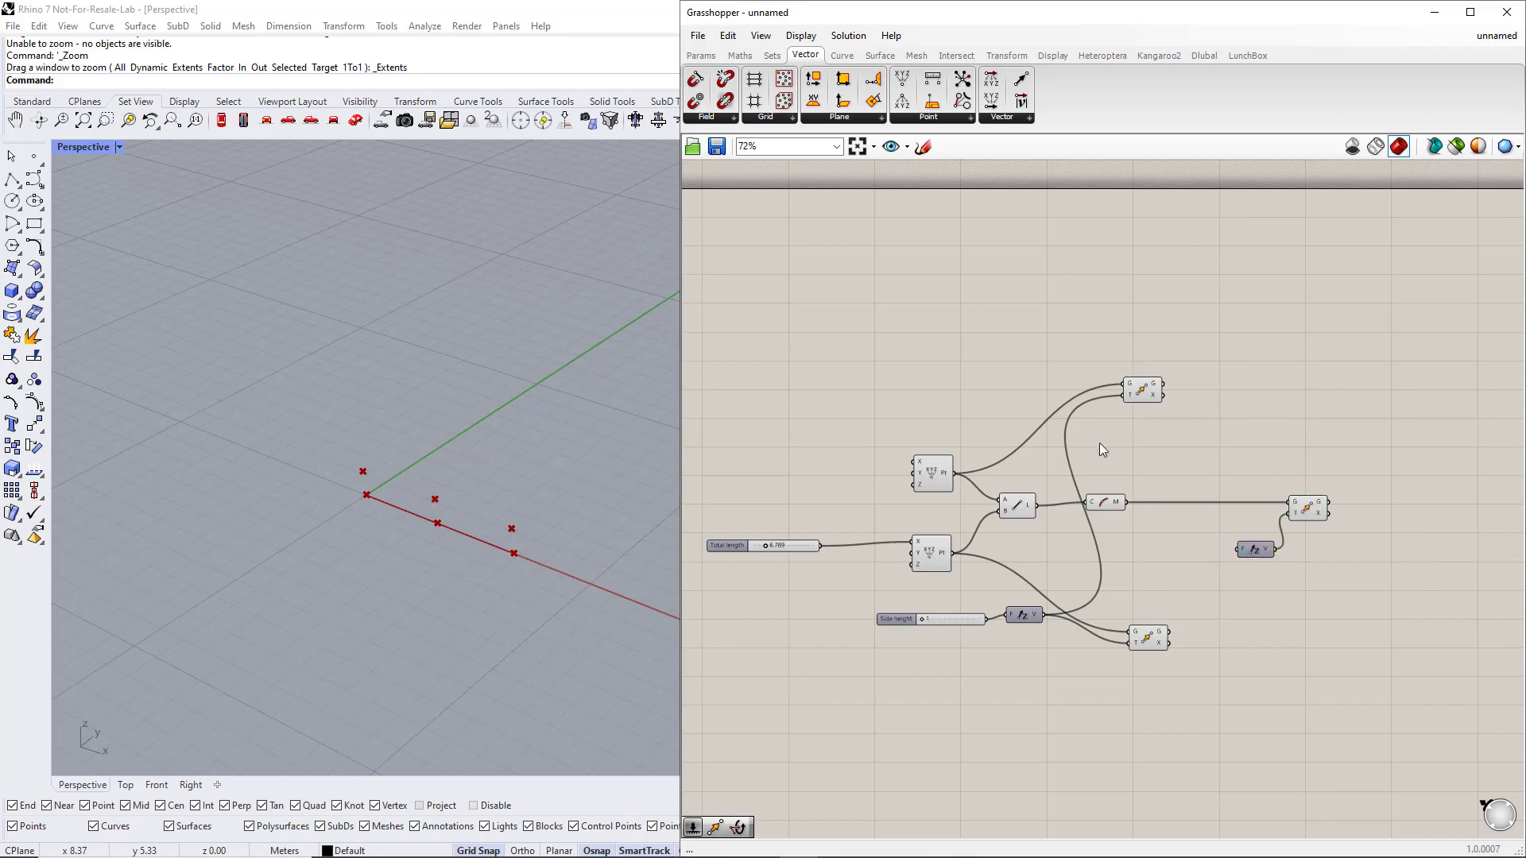
Add an Expression component with the formula x+y and connect the Side height slider to its x input
click(740, 55)
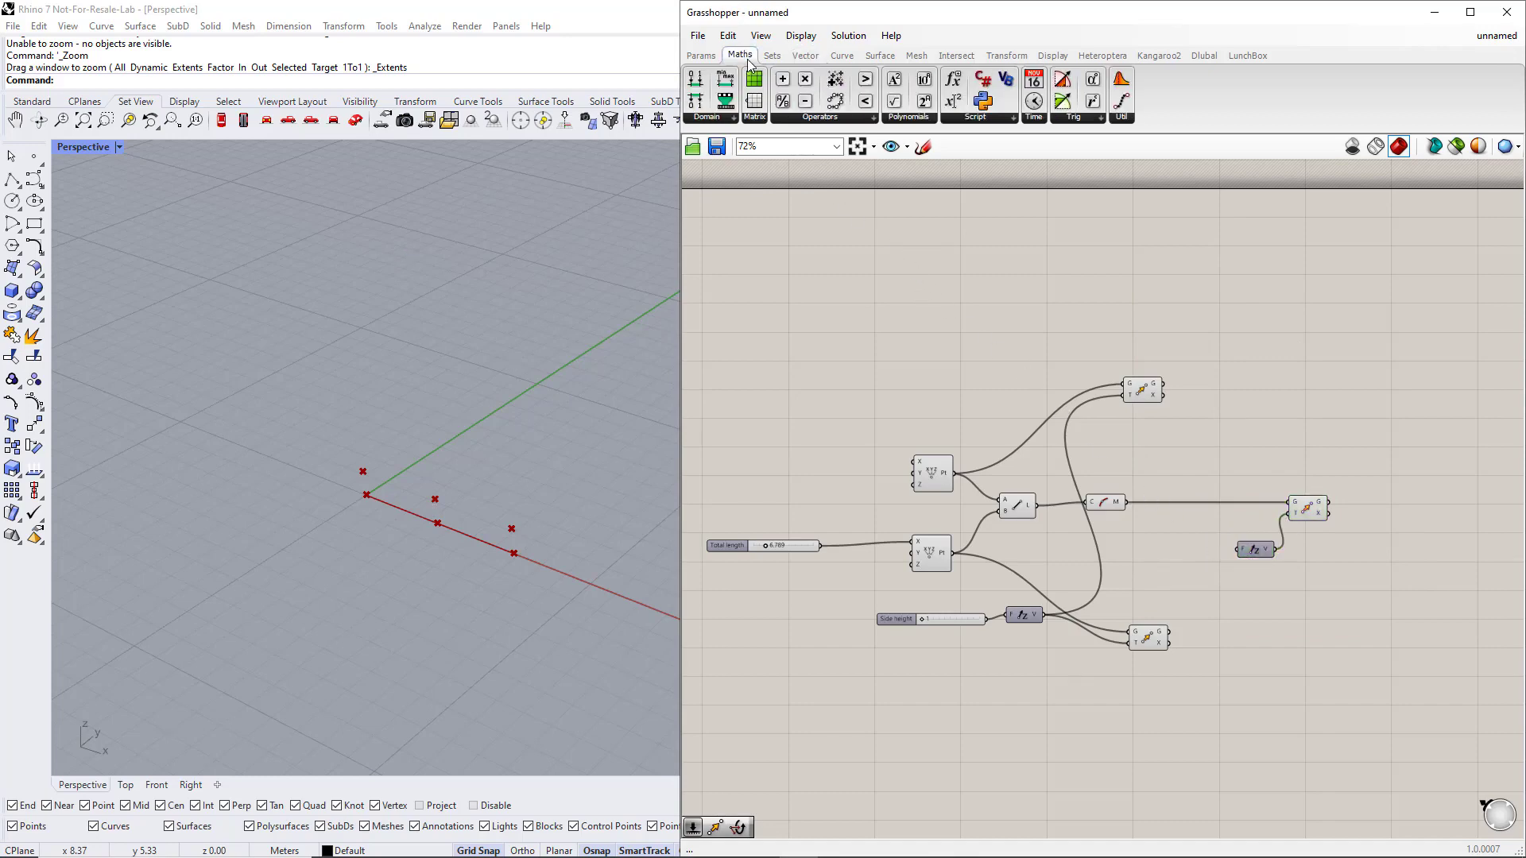
click(978, 118)
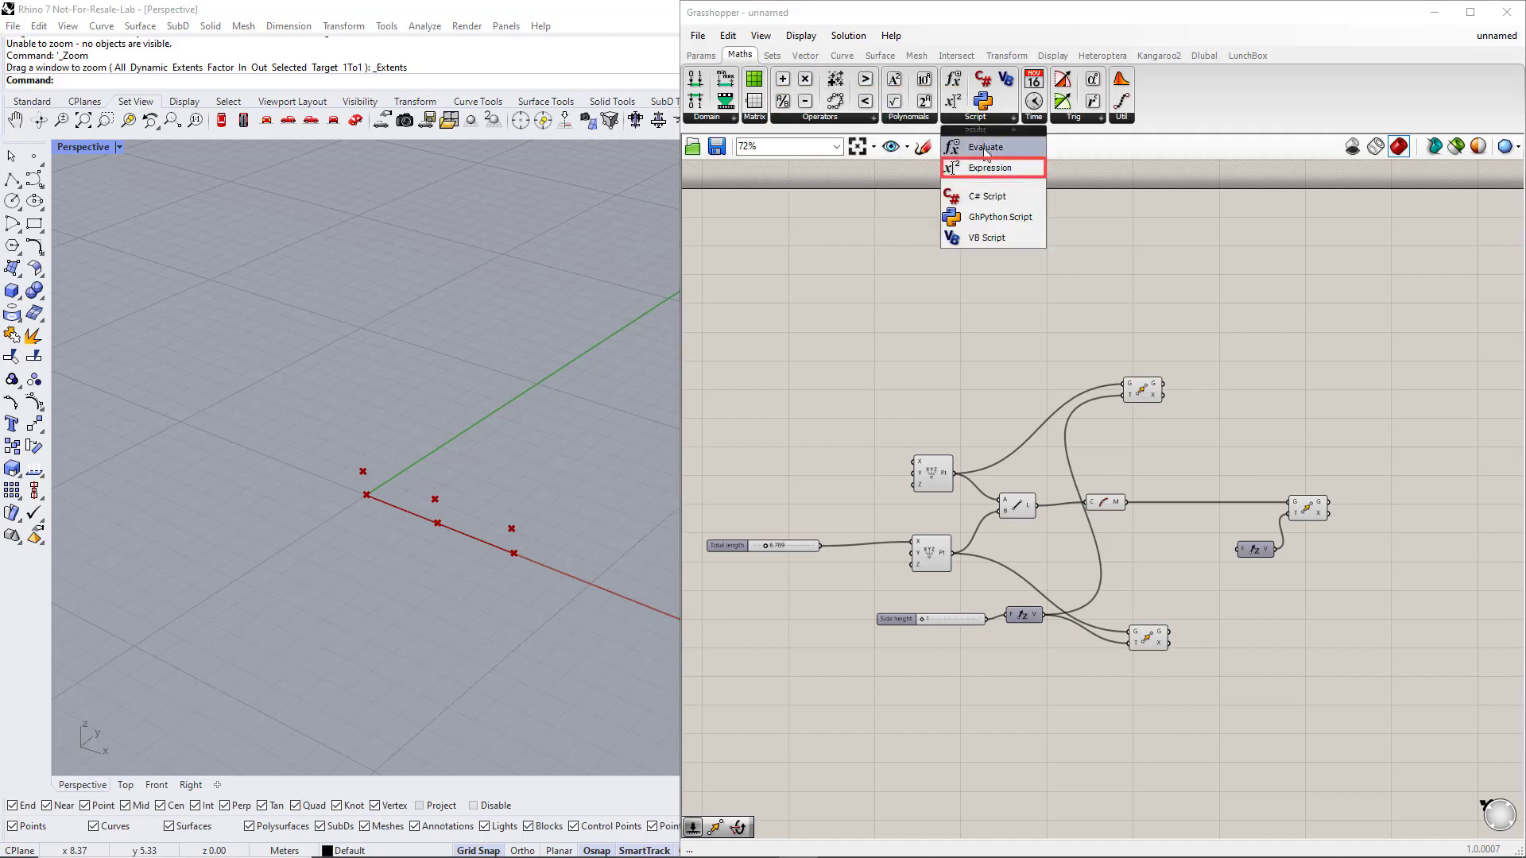
drag(985, 168, 965, 603)
double_click(1157, 571)
text(x+y)
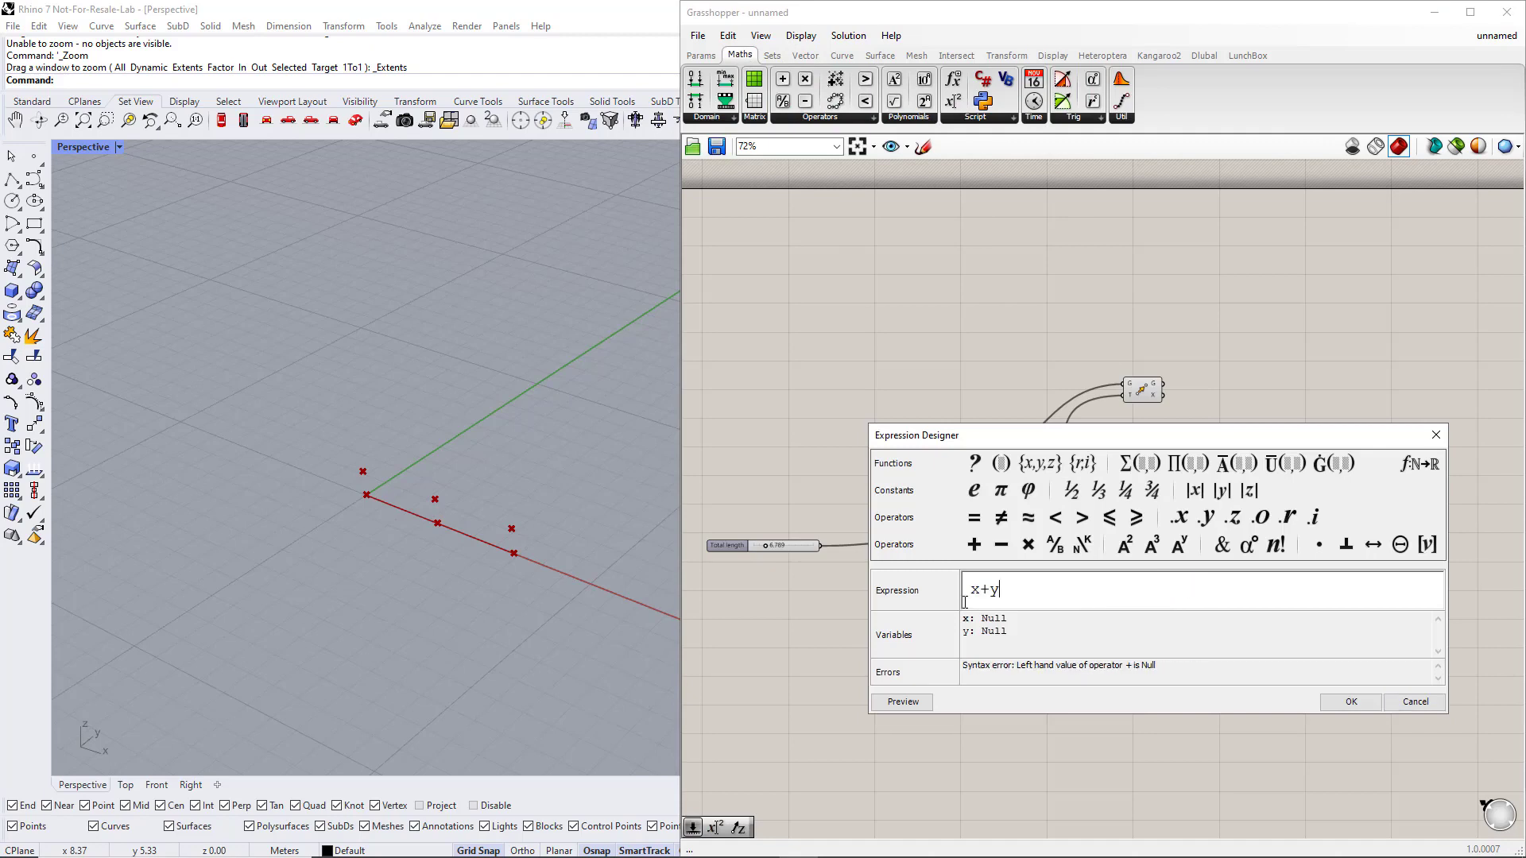
click(1351, 702)
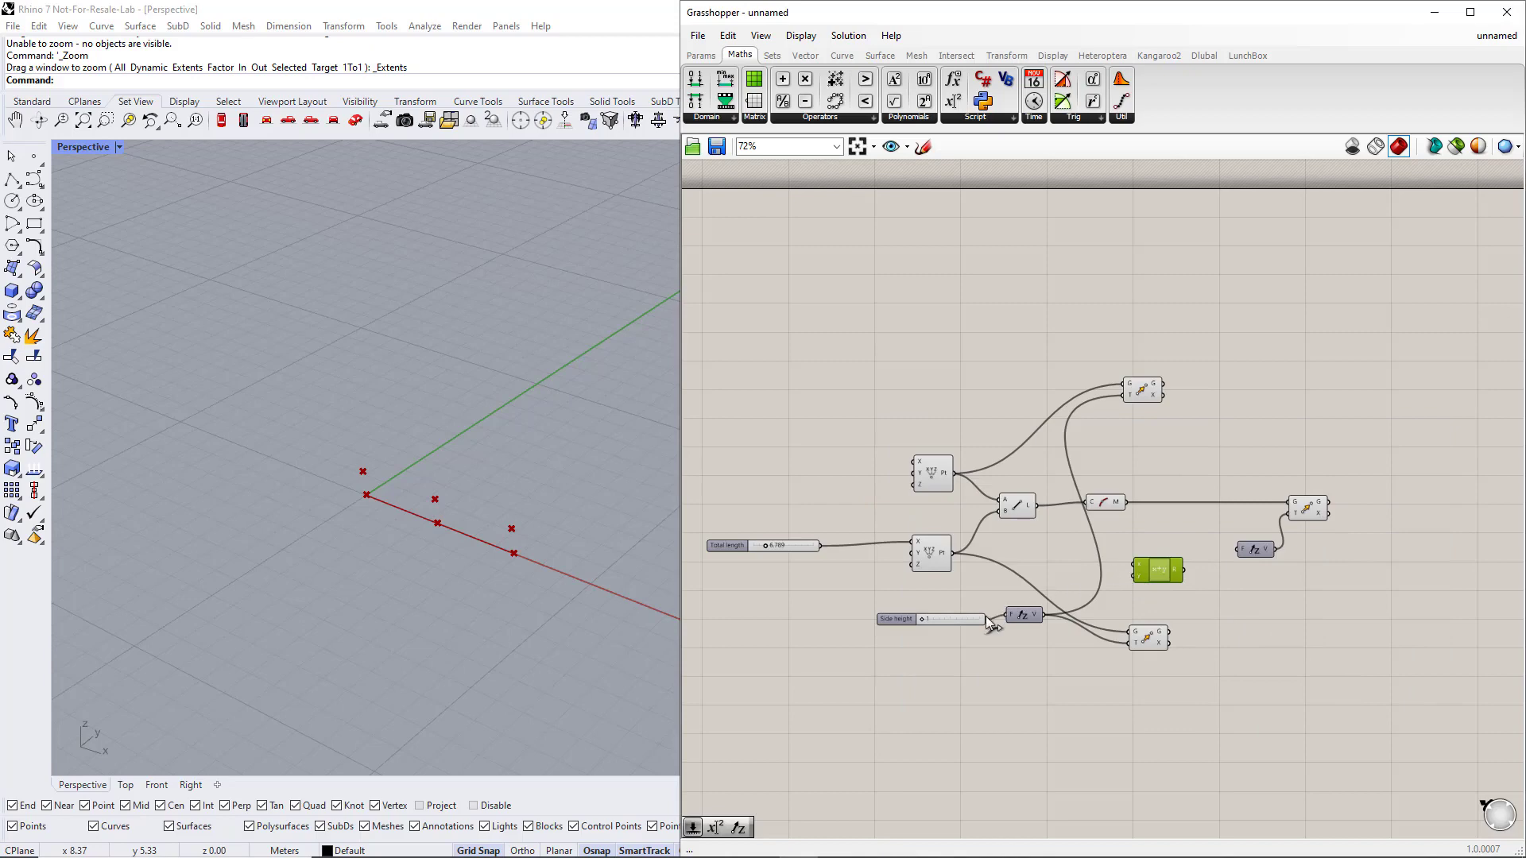
drag(1037, 588, 1137, 566)
Add a 0 to 5 slider named Apex height as the expression's y input and feed the expression's result to the midpoint's Unit Z
double_click(1119, 602)
text(0.5)
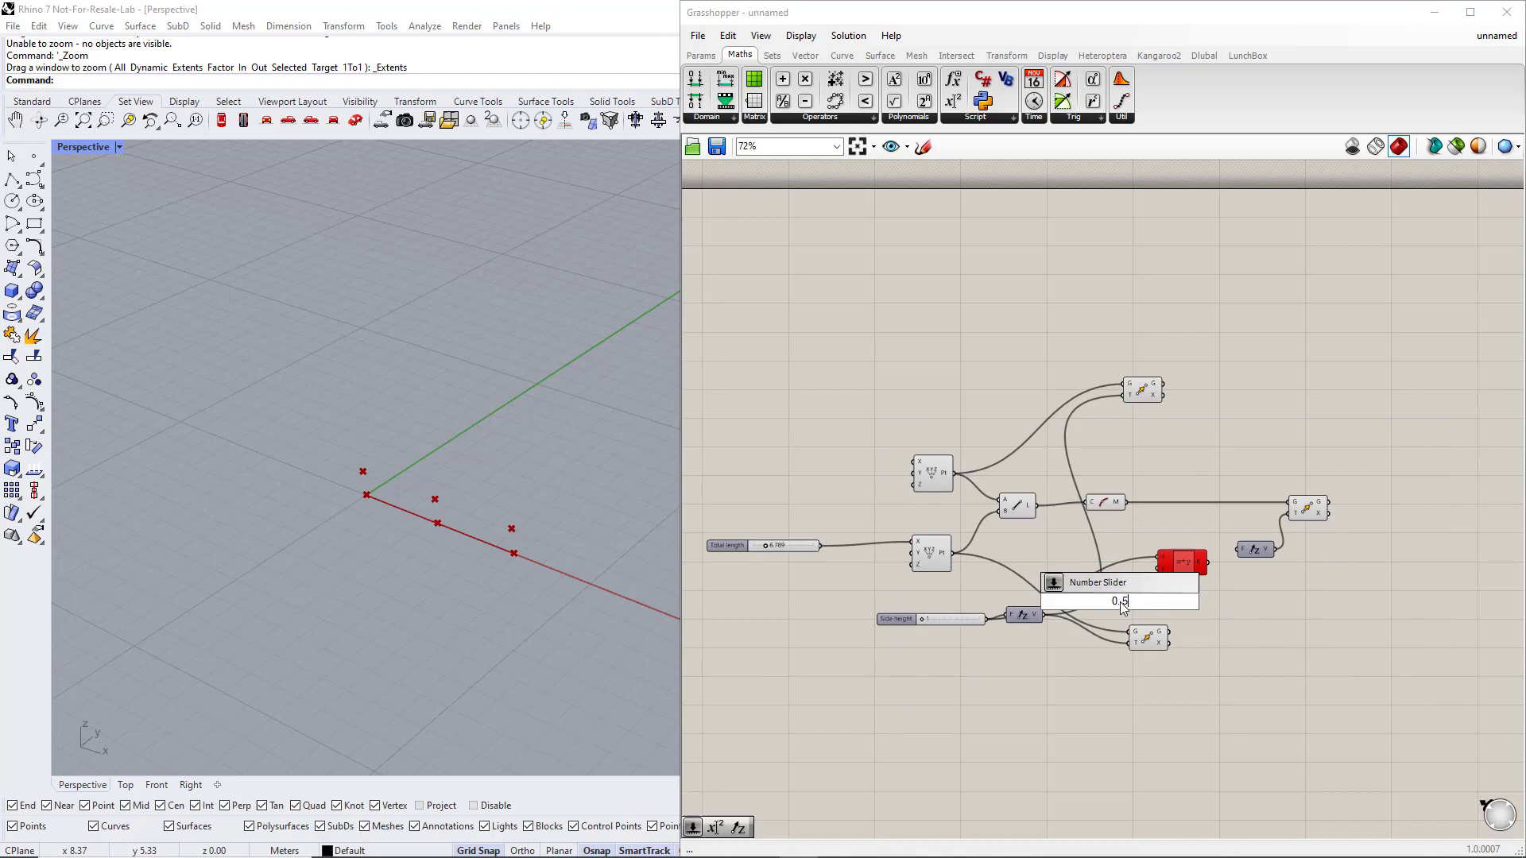
key(Return)
double_click(1099, 596)
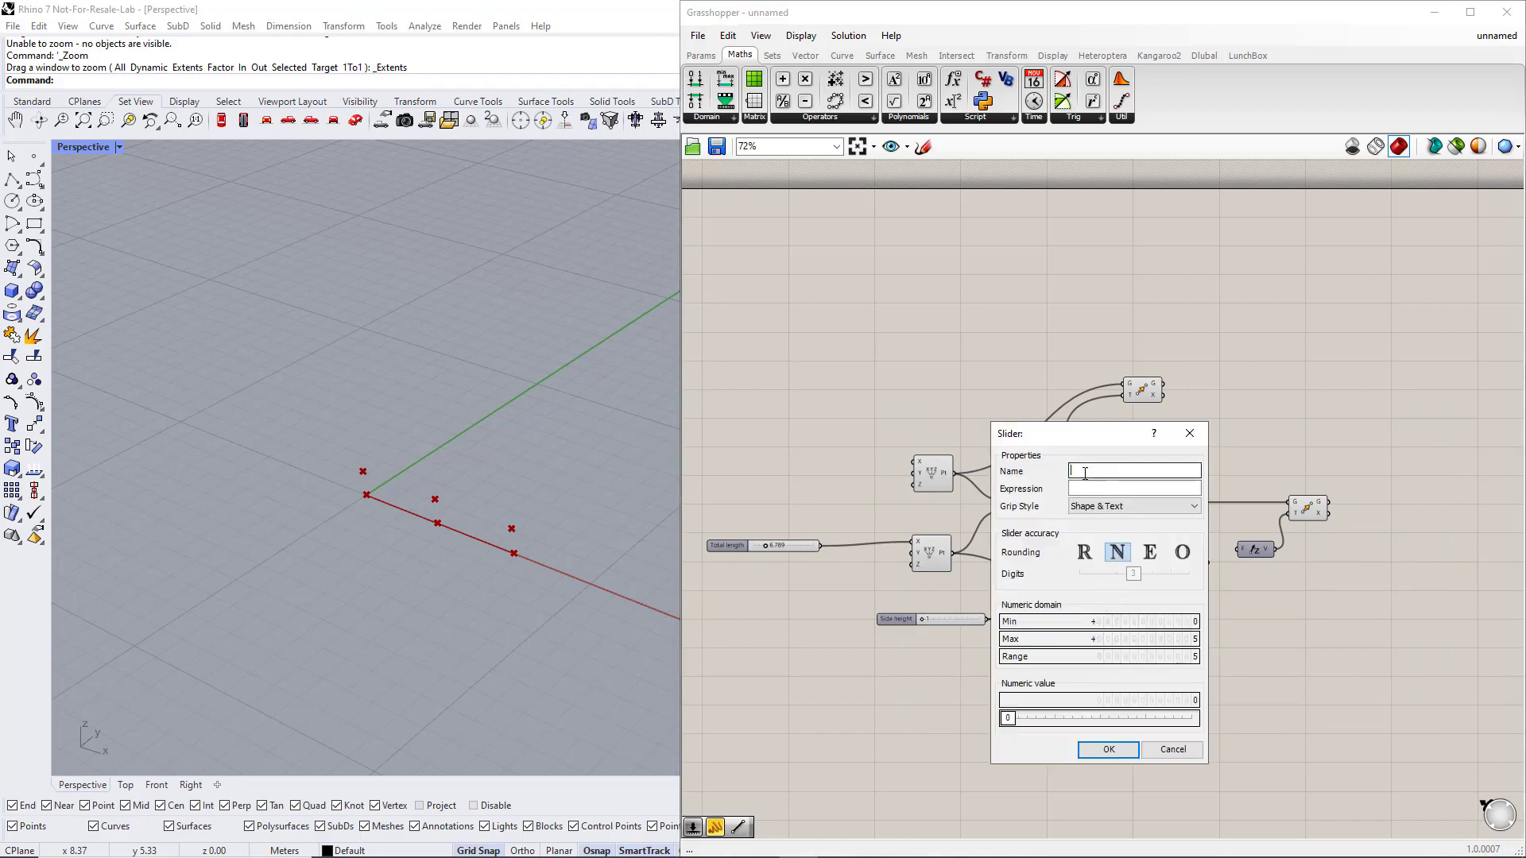
text(Apex height)
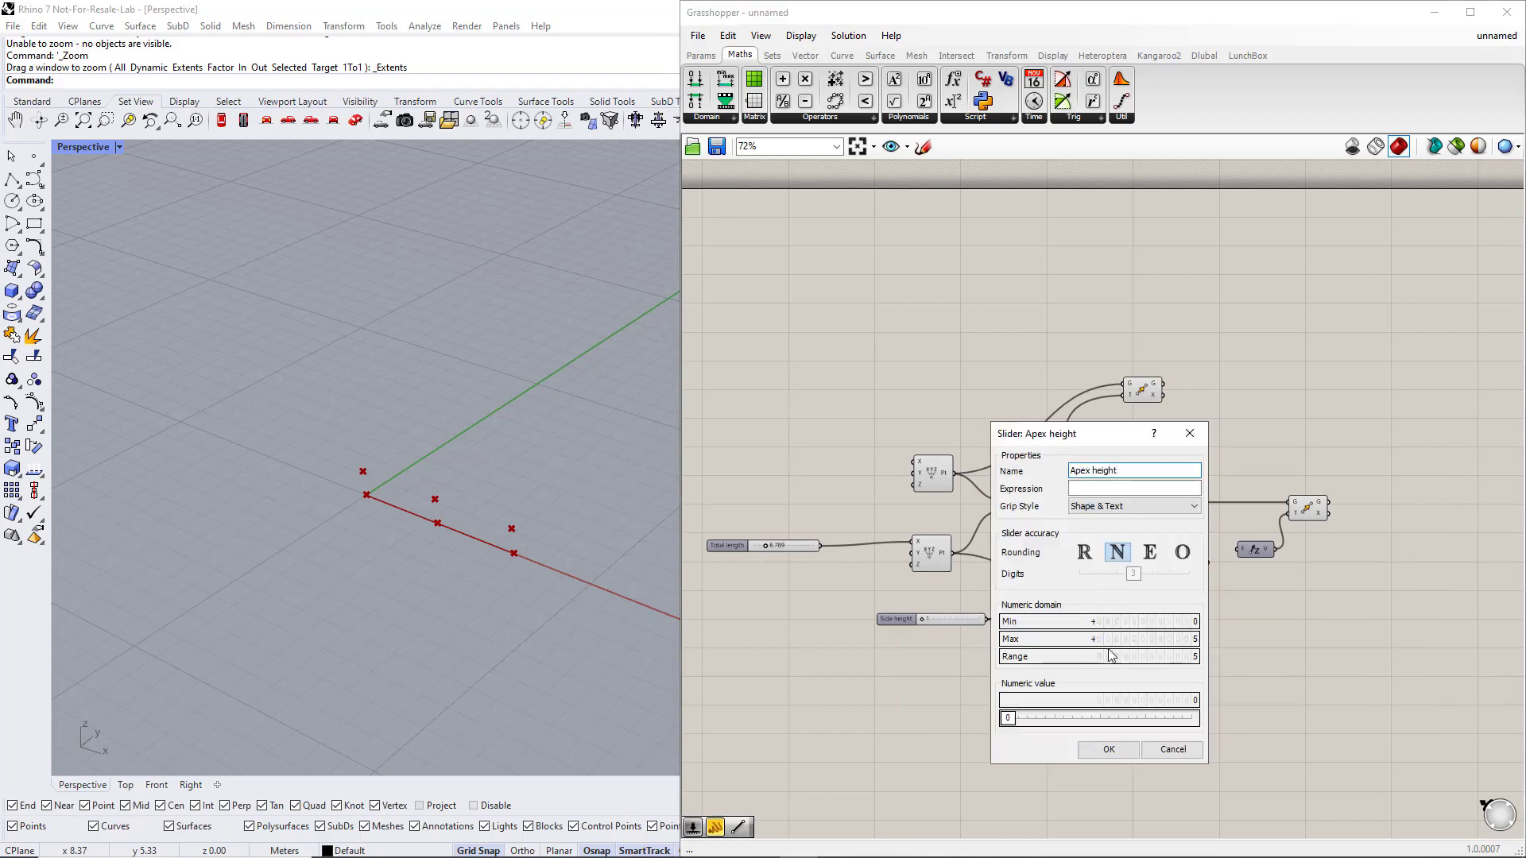
key(Return)
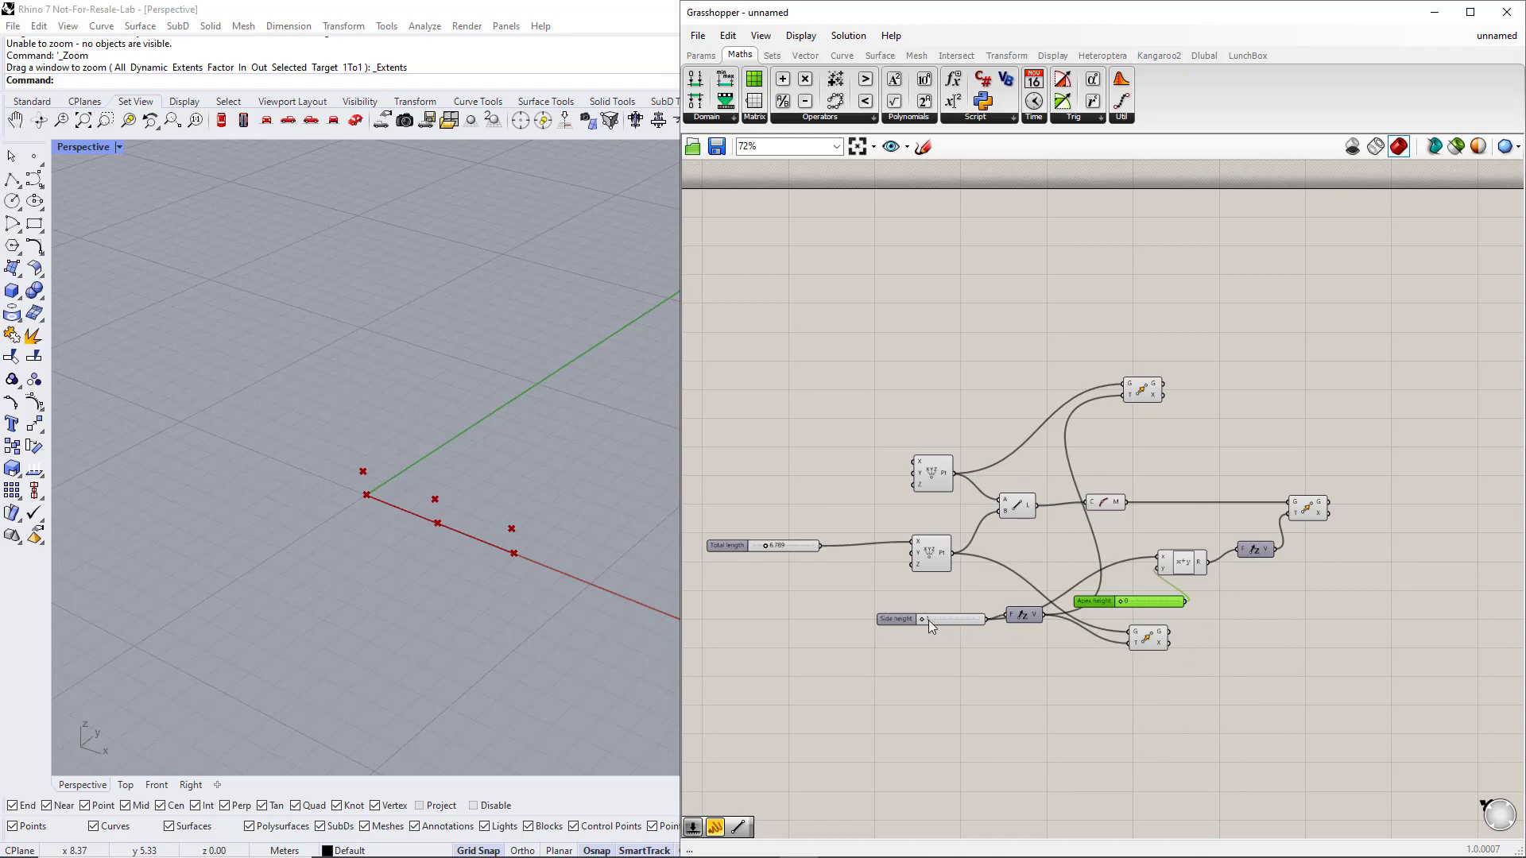
Set the Side height slider to 2 and the Apex height slider to about 1.8
mouse_move(1131, 607)
mouse_down()
mouse_move(1178, 604)
mouse_move(1129, 604)
mouse_move(1176, 604)
mouse_move(1142, 602)
mouse_up()
right_click(1112, 602)
mouse_move(1152, 646)
click(1343, 647)
click(1230, 620)
Rearrange the three Move components into a vertical column beyond the sliders and expression
drag(1142, 390, 1345, 368)
drag(1307, 507, 1343, 467)
click(1343, 466)
drag(1162, 650, 1382, 637)
right_drag(1382, 637, 1209, 643)
Add a Line component from the upper Move's geometry output to the midpoint Move's geometry output
click(1295, 405)
right_click(1295, 363)
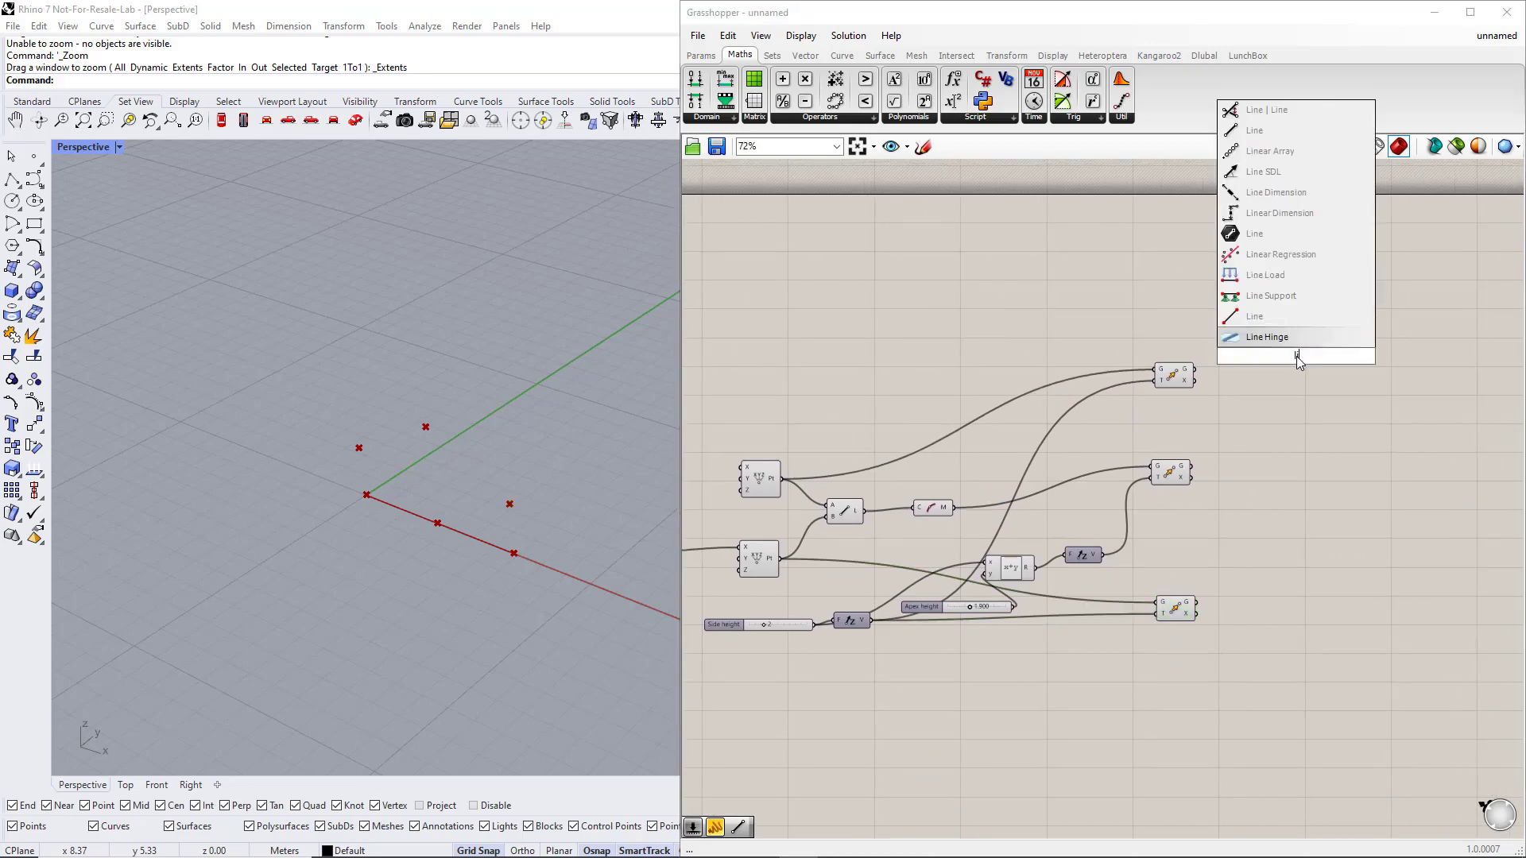
click(1296, 350)
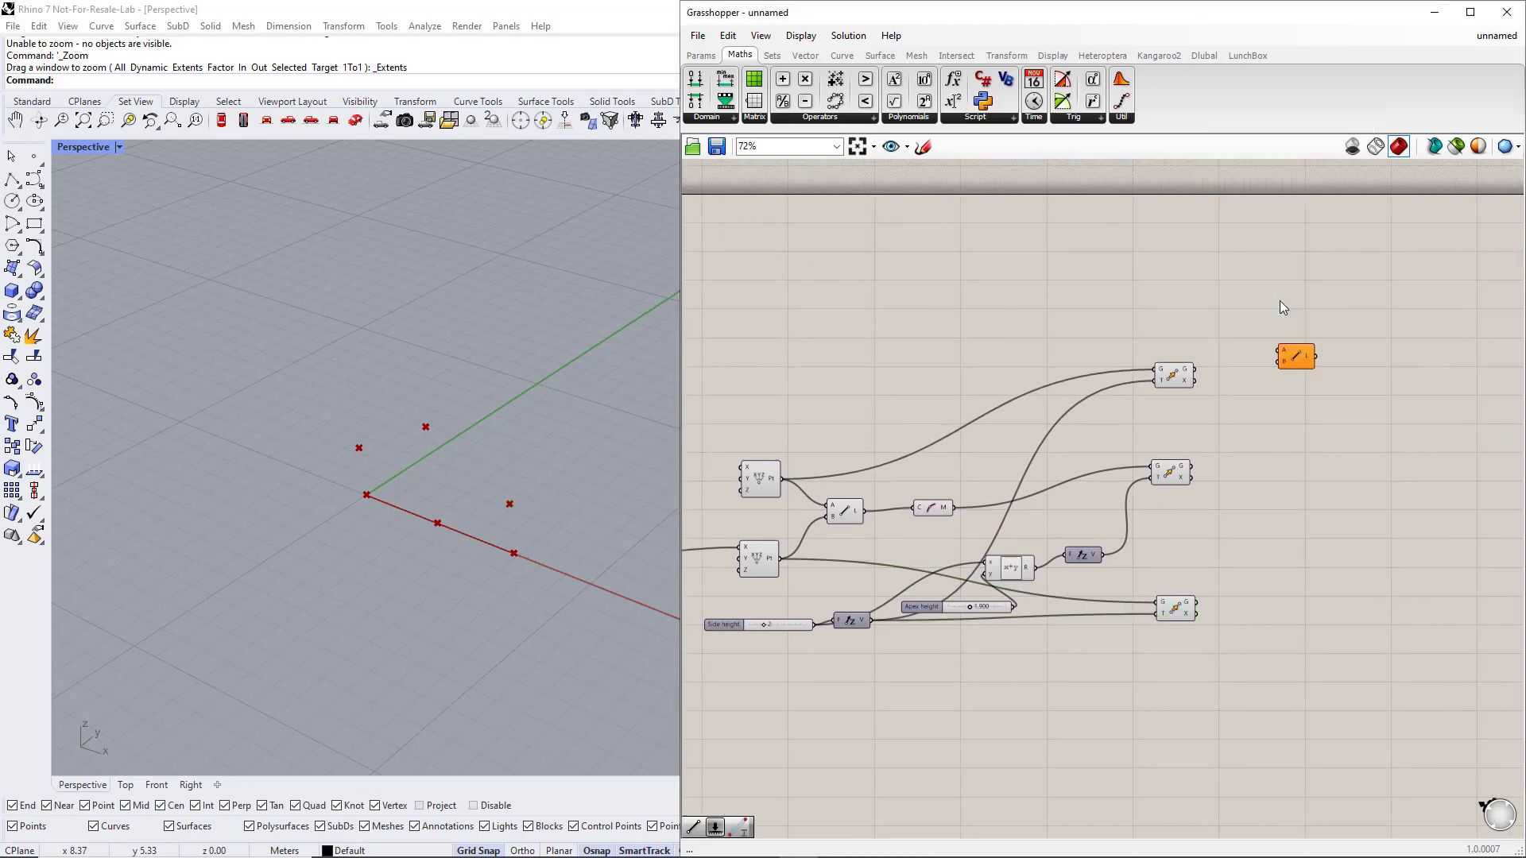
click(1172, 379)
click(1176, 474)
drag(1195, 369, 1282, 372)
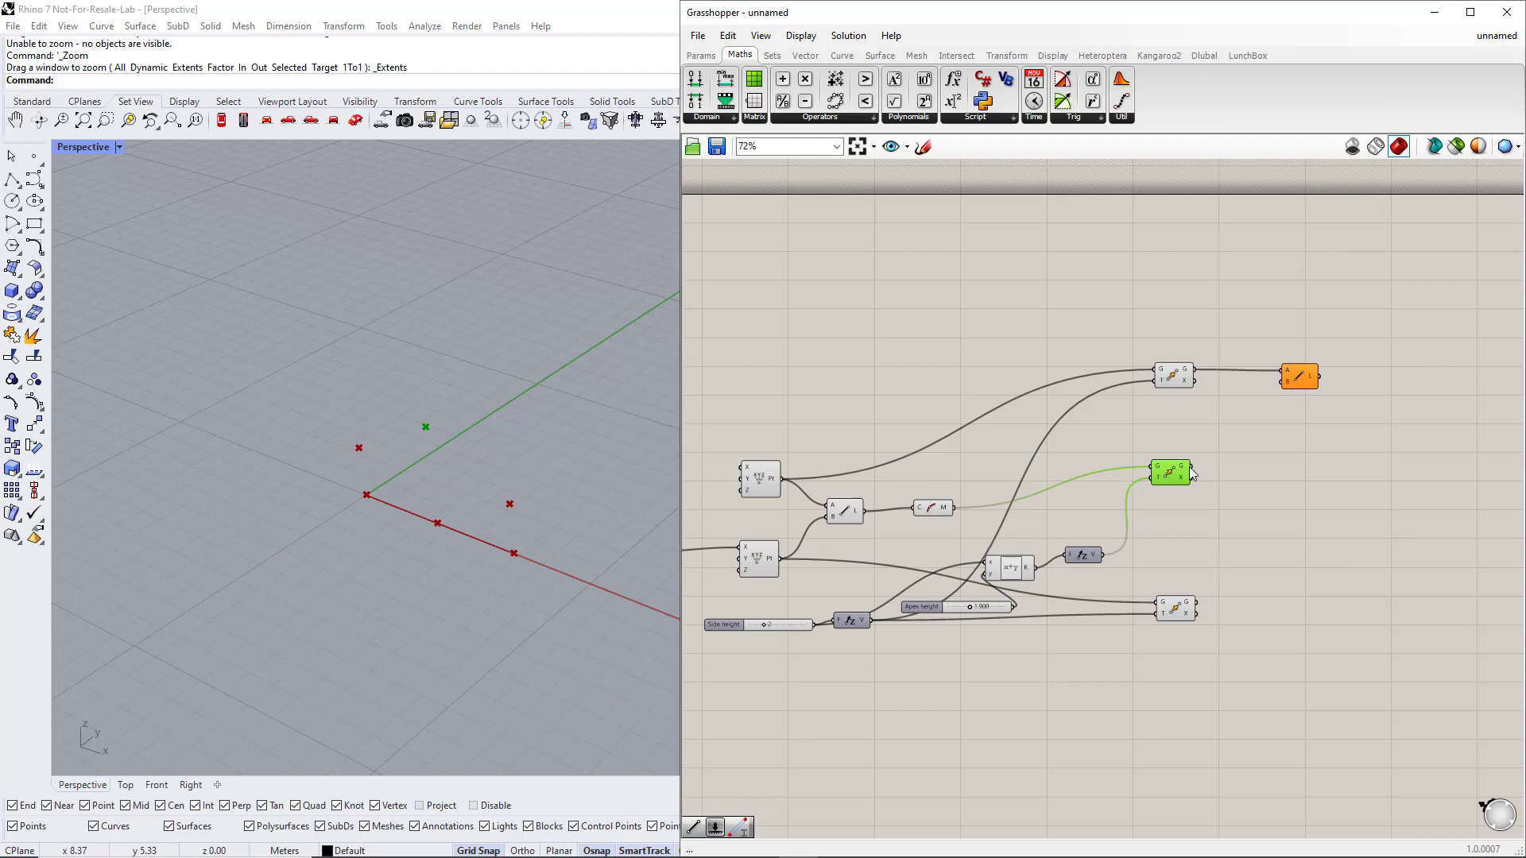
drag(1192, 467, 1283, 383)
Add a second Line component from the midpoint Move's geometry output to the lower Move's geometry output
right_click(1299, 450)
click(1298, 439)
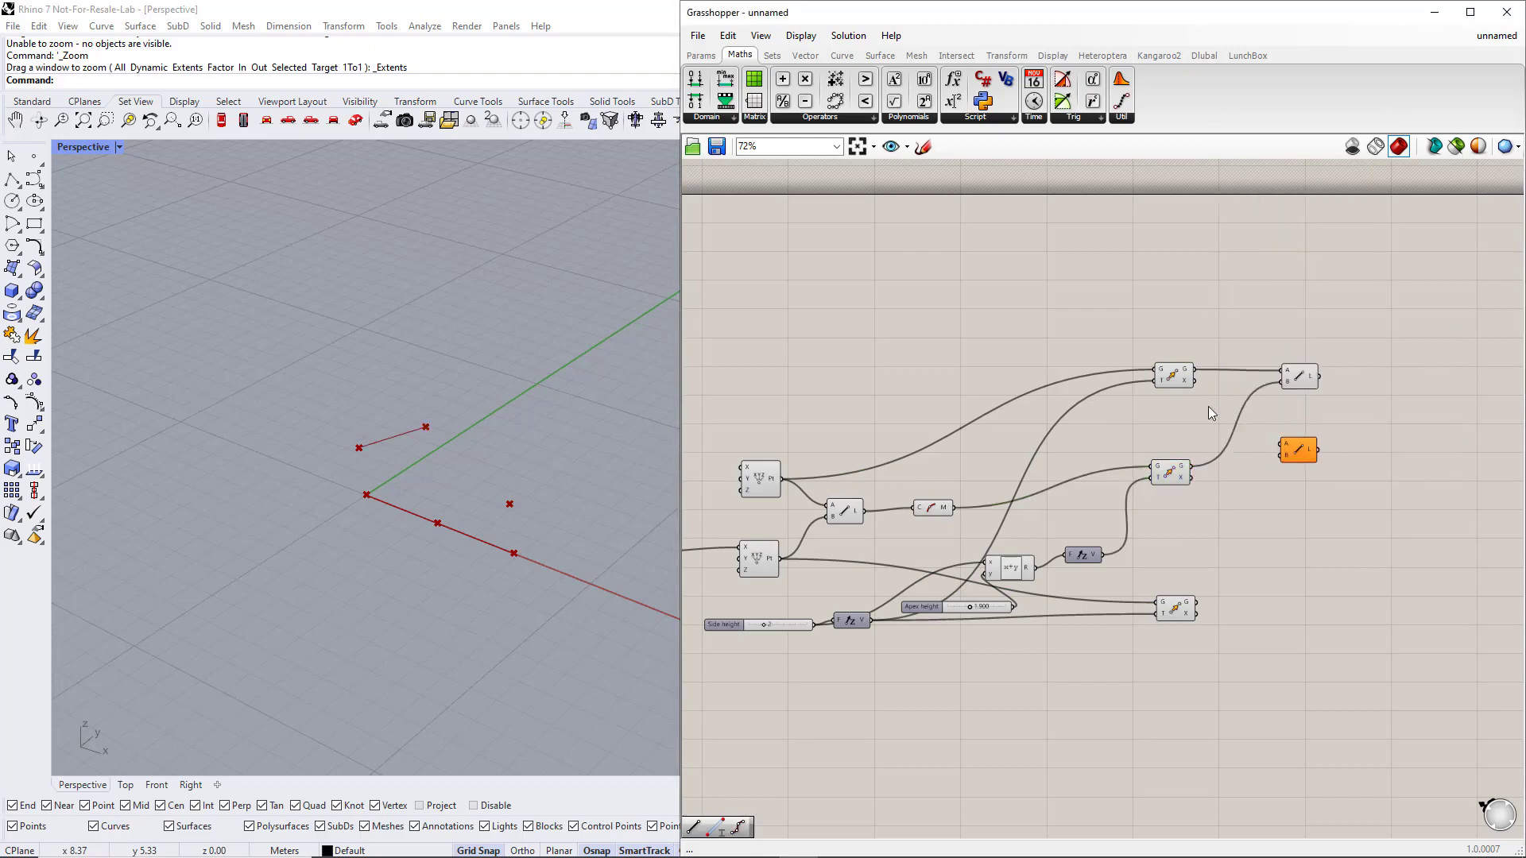
click(1171, 474)
drag(1192, 468, 1283, 445)
drag(1300, 450, 1303, 463)
click(1176, 609)
click(1205, 612)
drag(1195, 602, 1308, 454)
Add a third Line component from the upper Construct Point to the Curve Middle point
double_click(1309, 503)
text(l)
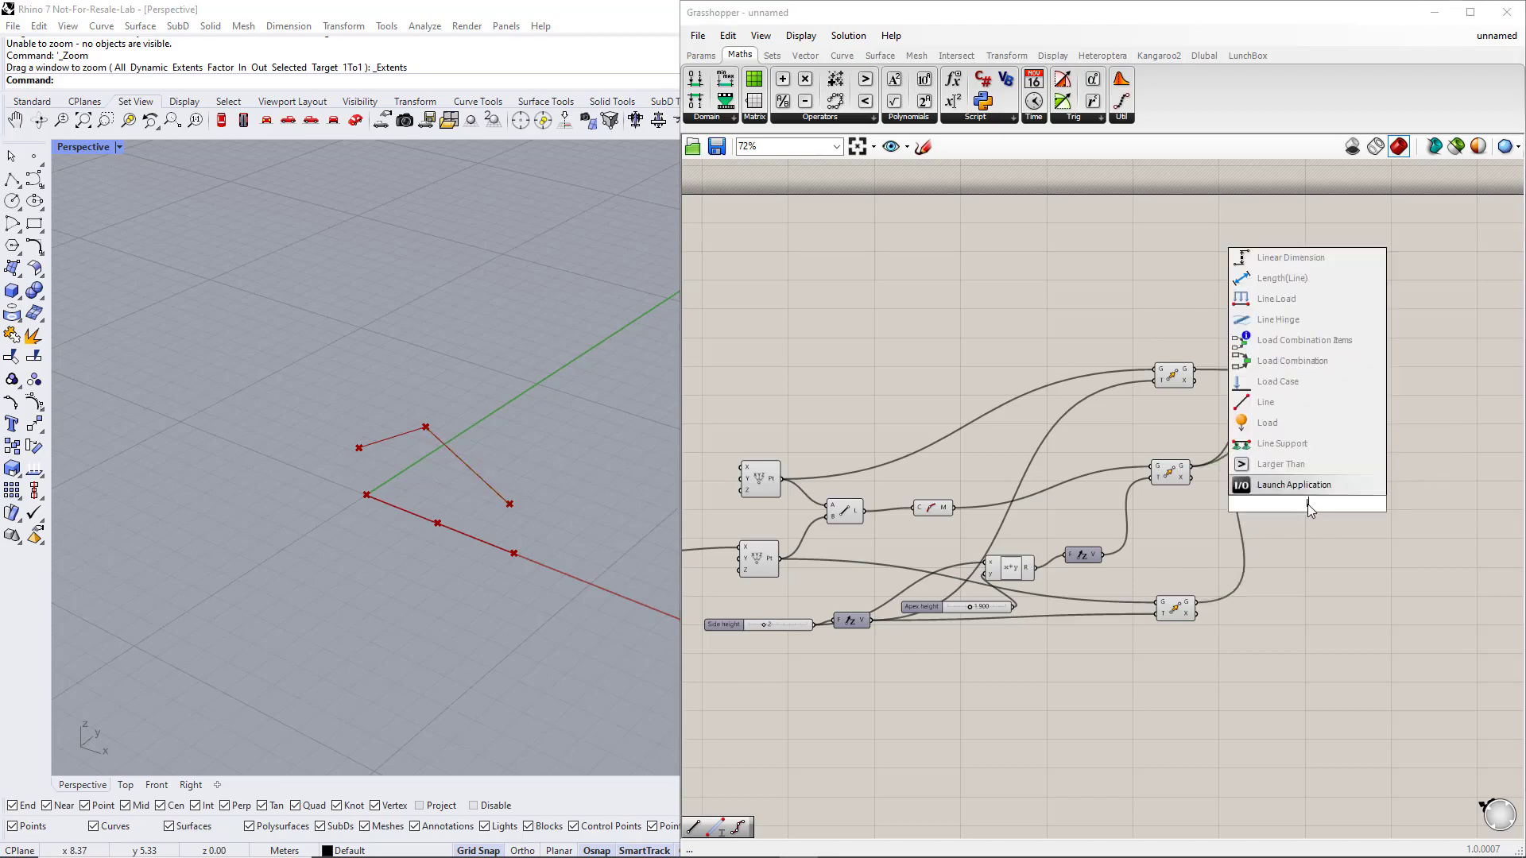
text(ine)
key(Return)
click(1301, 499)
click(769, 488)
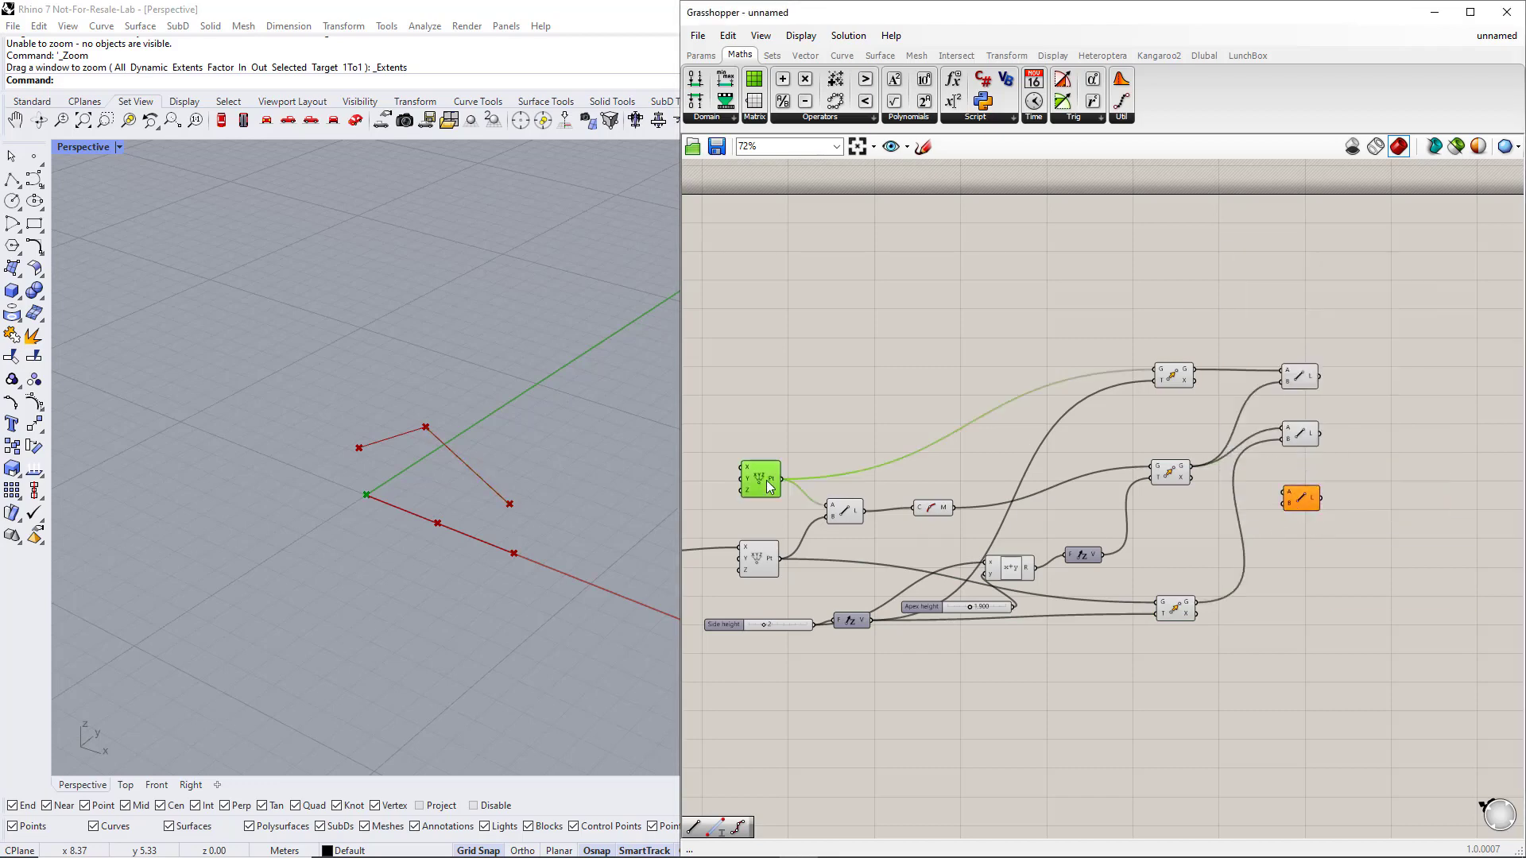
drag(781, 480, 1283, 493)
click(932, 508)
drag(953, 507, 1273, 506)
Add a fourth Line component from the Curve Middle point to the lower Construct Point
right_click(1298, 550)
click(1290, 532)
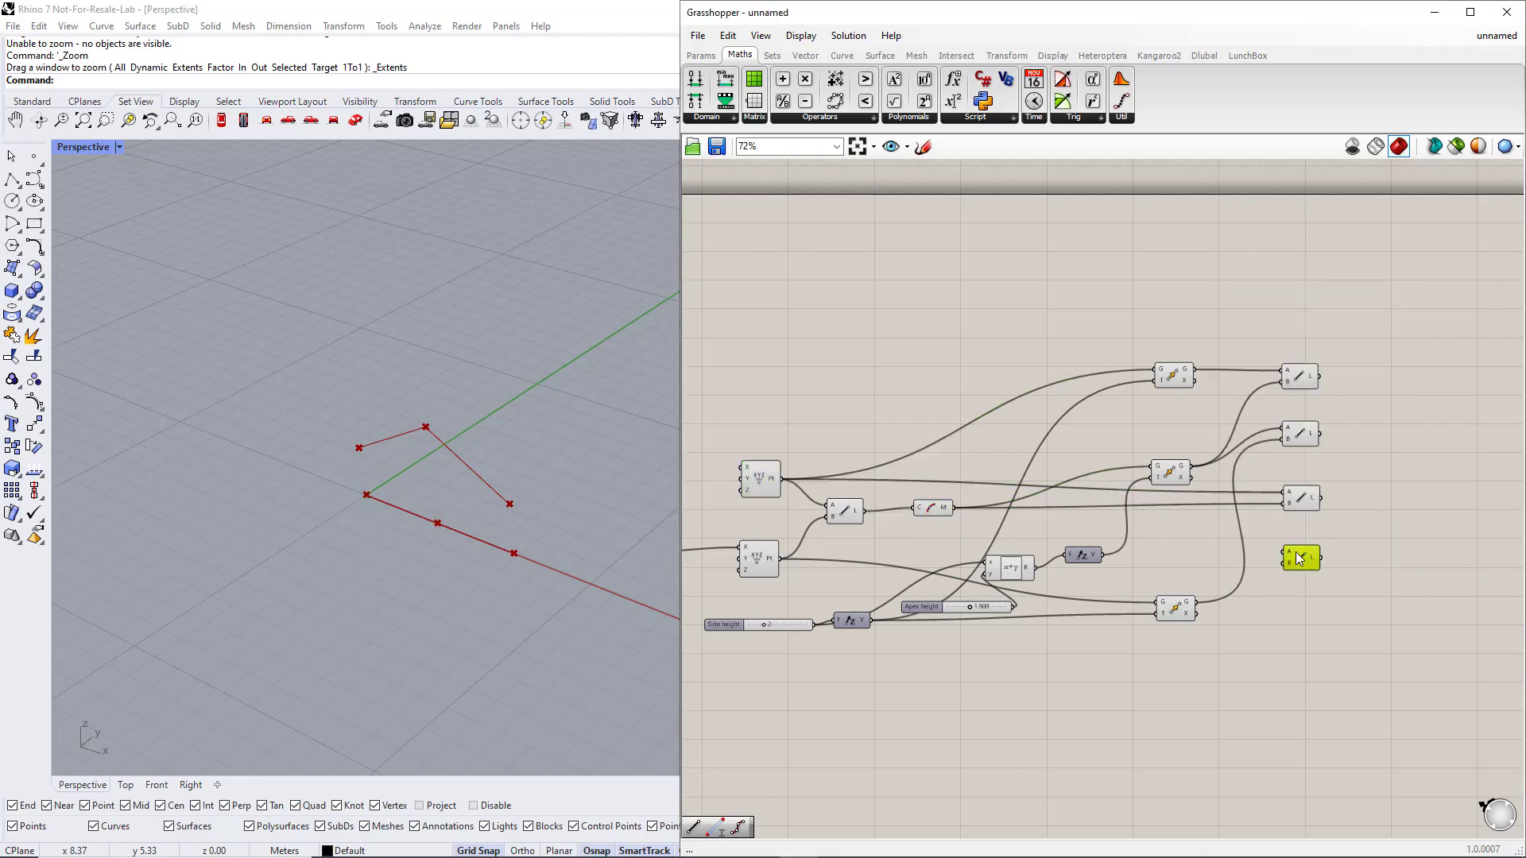
drag(953, 508, 1286, 566)
click(753, 563)
drag(782, 560, 1286, 566)
drag(1362, 598, 1294, 360)
click(1398, 455)
Add a Divide Curve component and connect the uppermost of the four new Line components to its curve input
right_drag(1399, 454, 1273, 514)
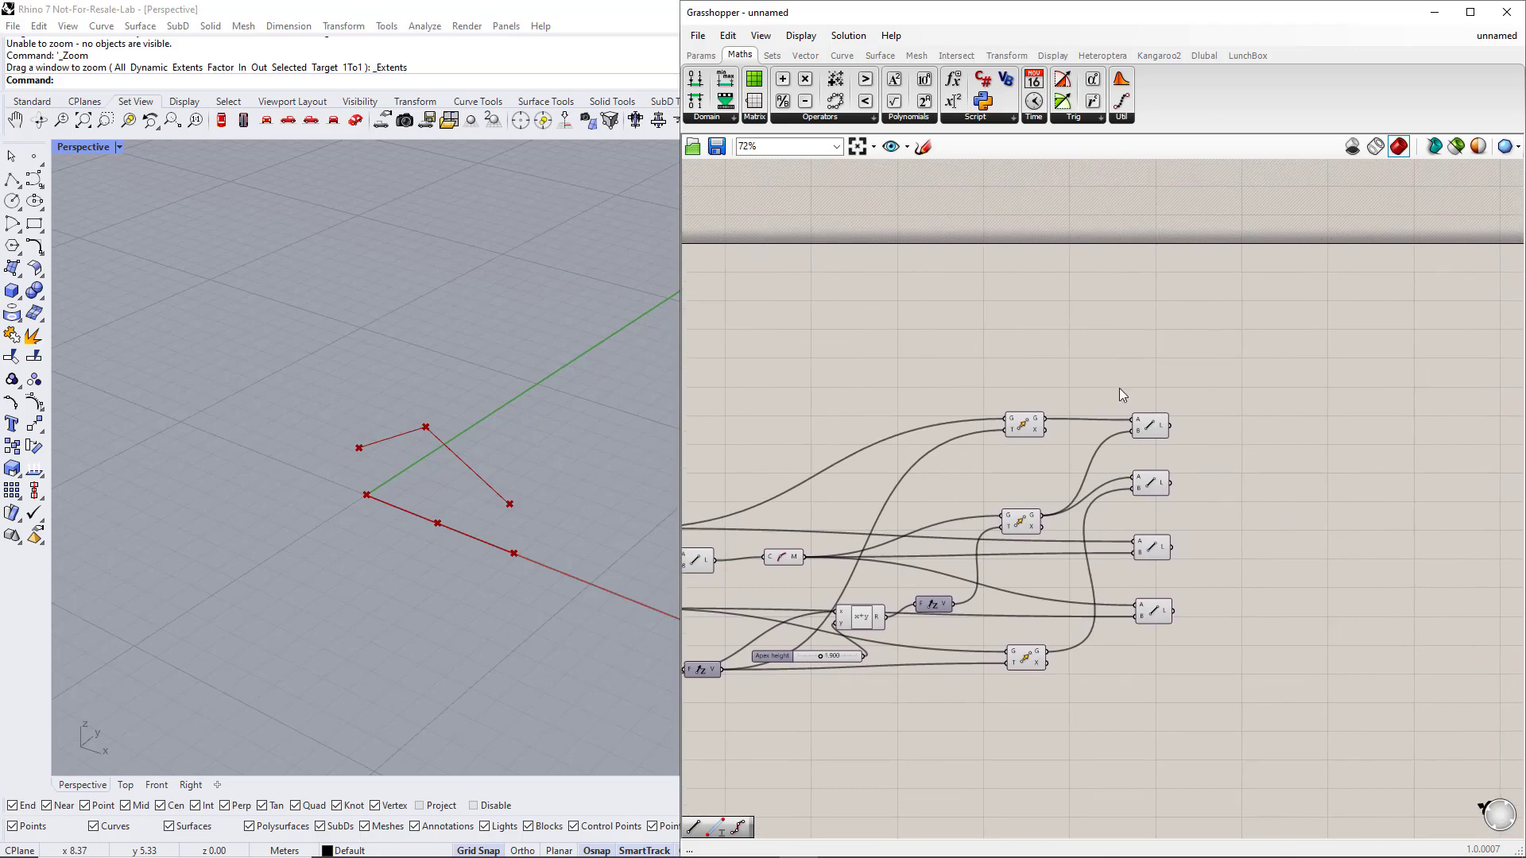
click(842, 54)
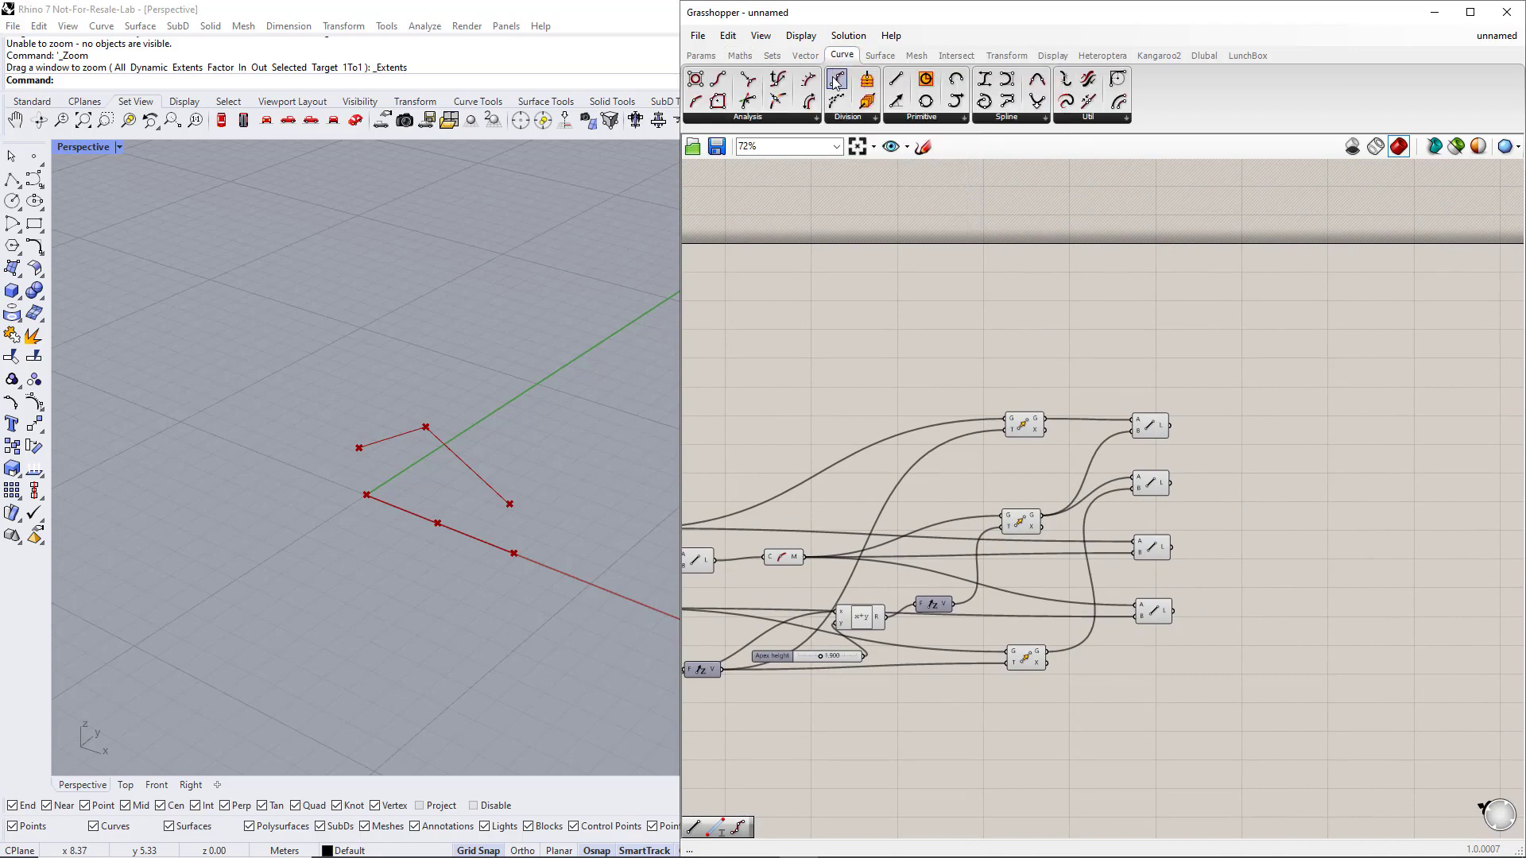
click(845, 118)
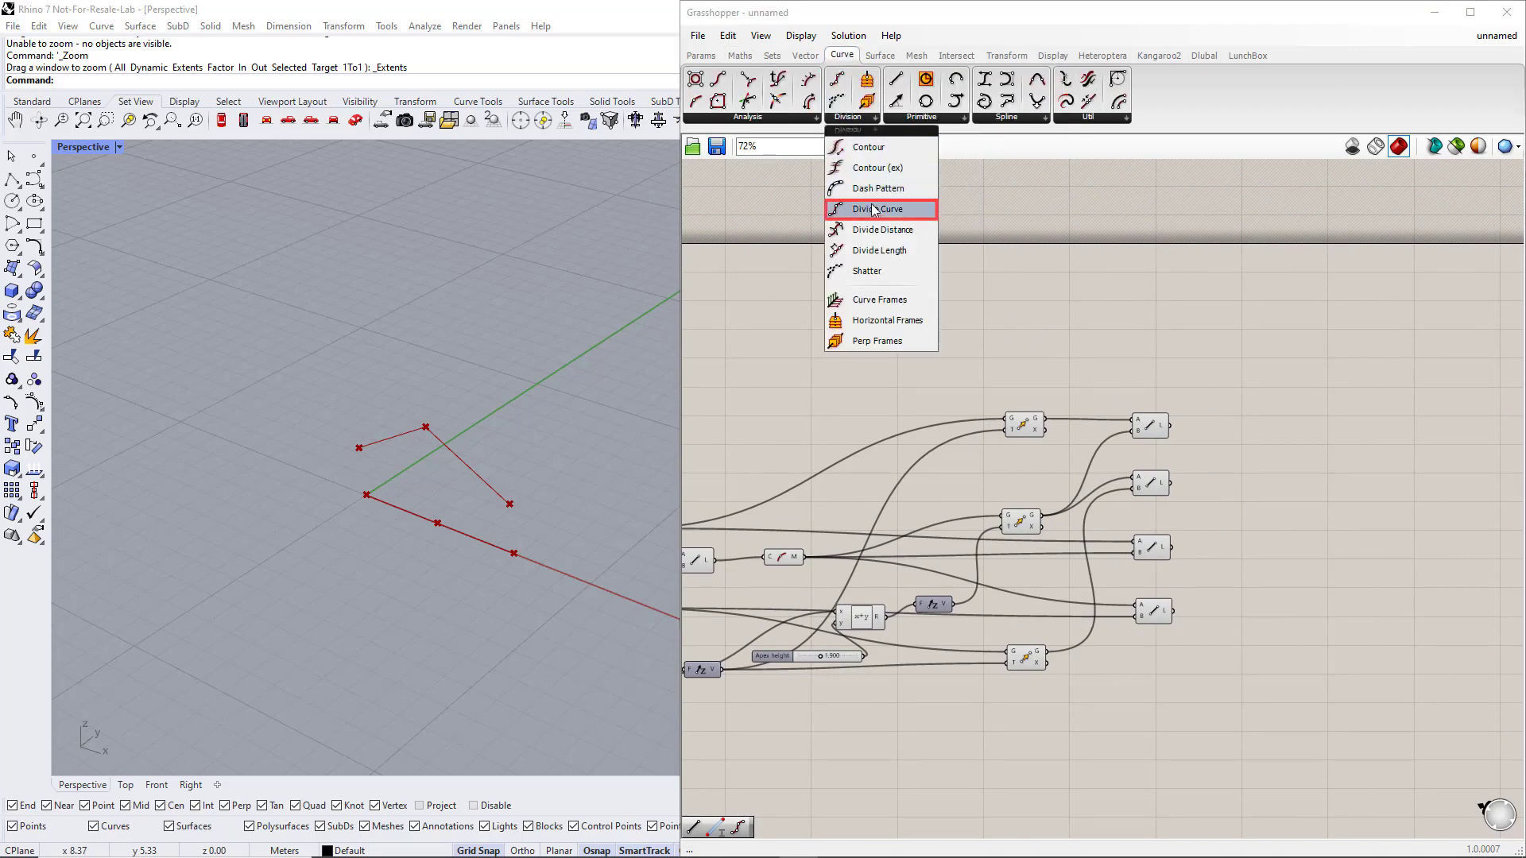
double_click(1274, 429)
text(divid)
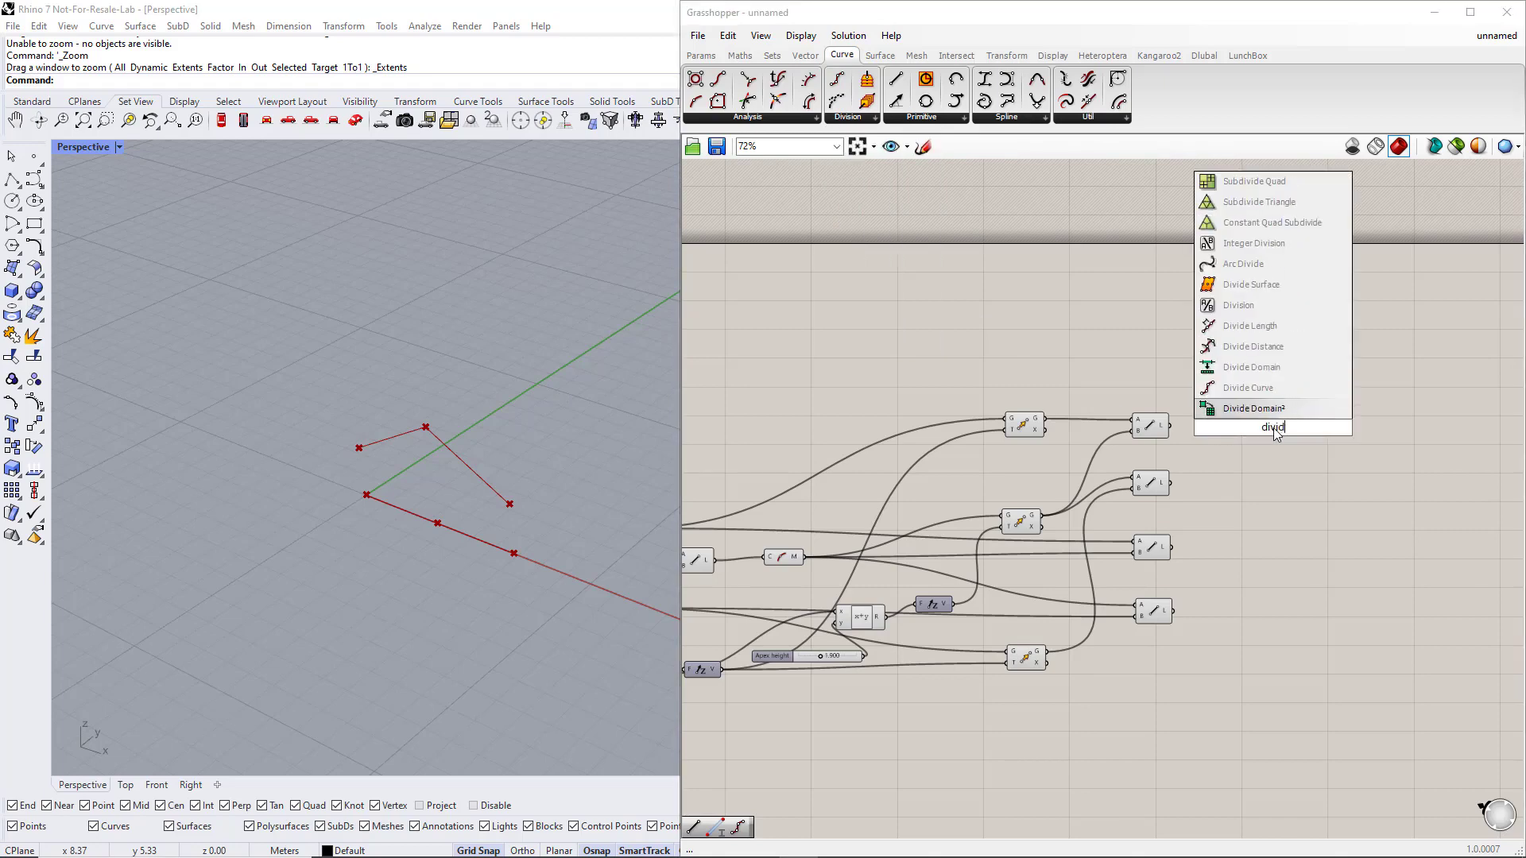
text(e curve)
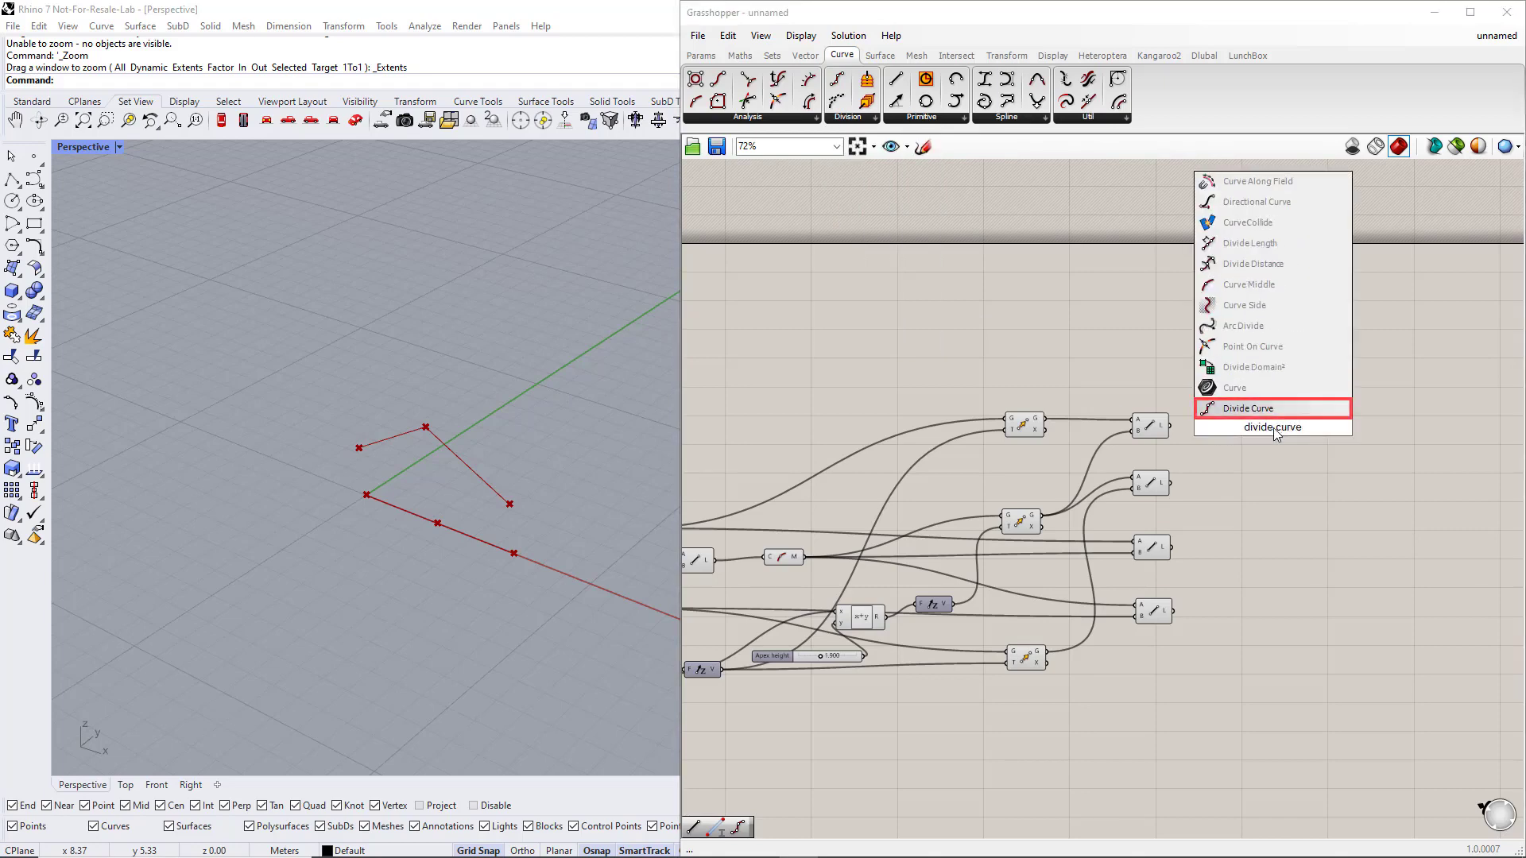
key(Return)
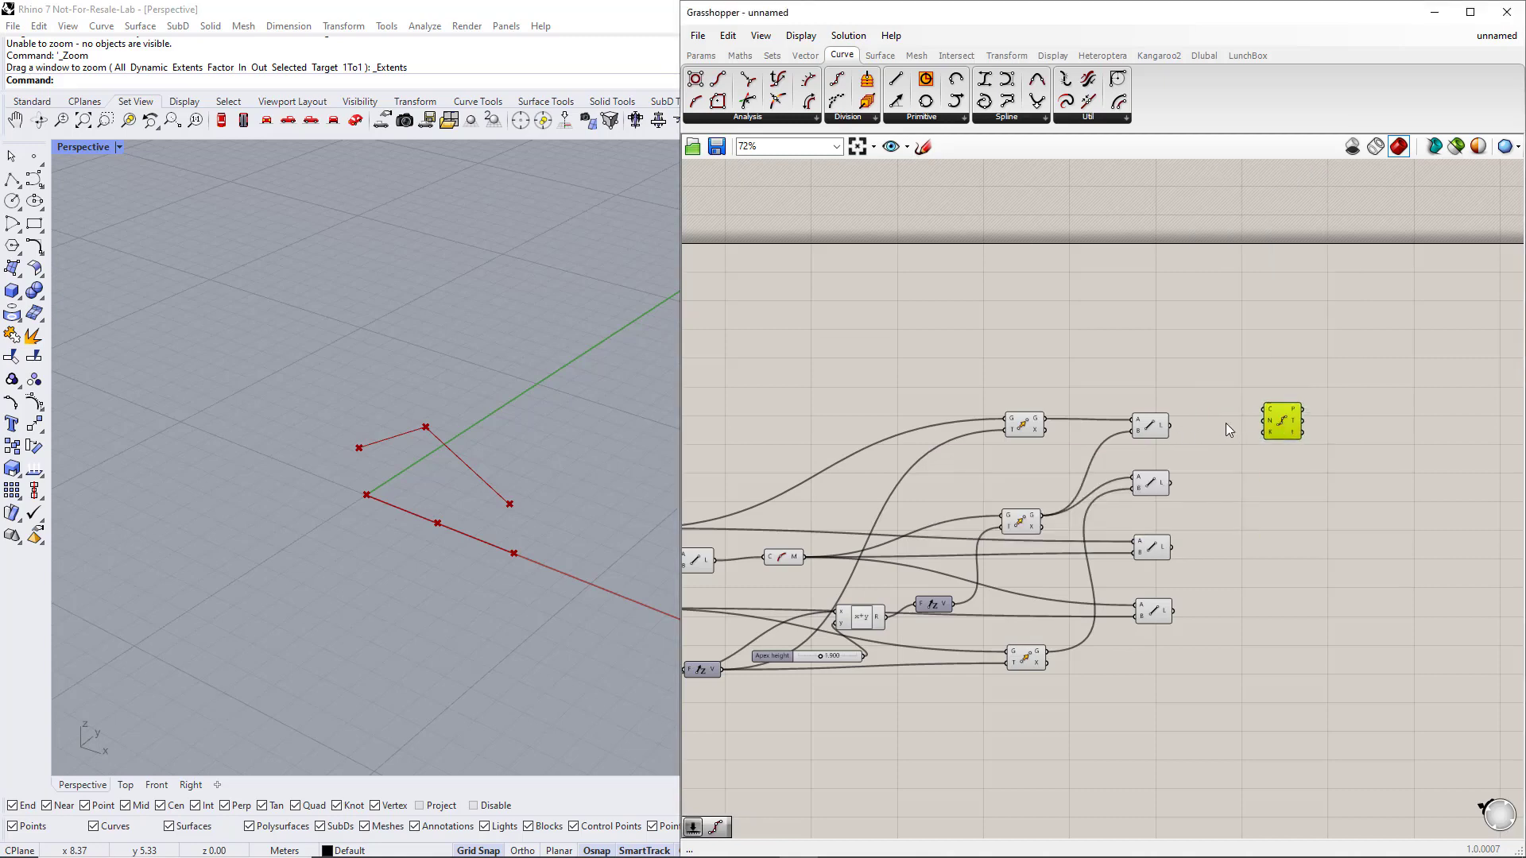
mouse_move(1272, 428)
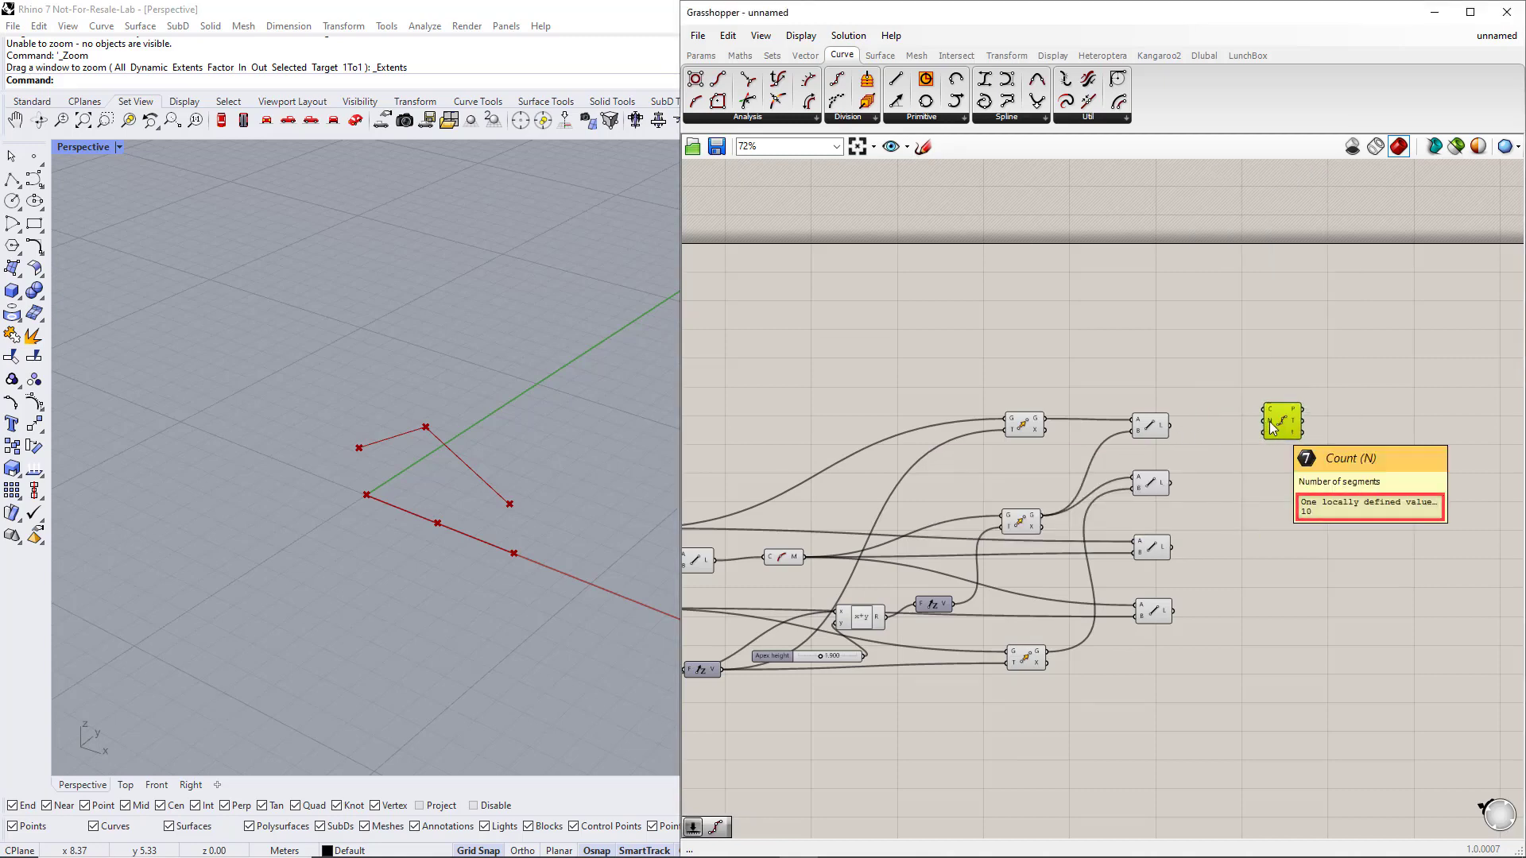
drag(1170, 425, 1264, 410)
drag(1282, 428, 1321, 436)
Add an integer slider ranging 1 to 15, connect it to Divide Curve's count input, and duplicate Divide Curve three times below
double_click(1228, 457)
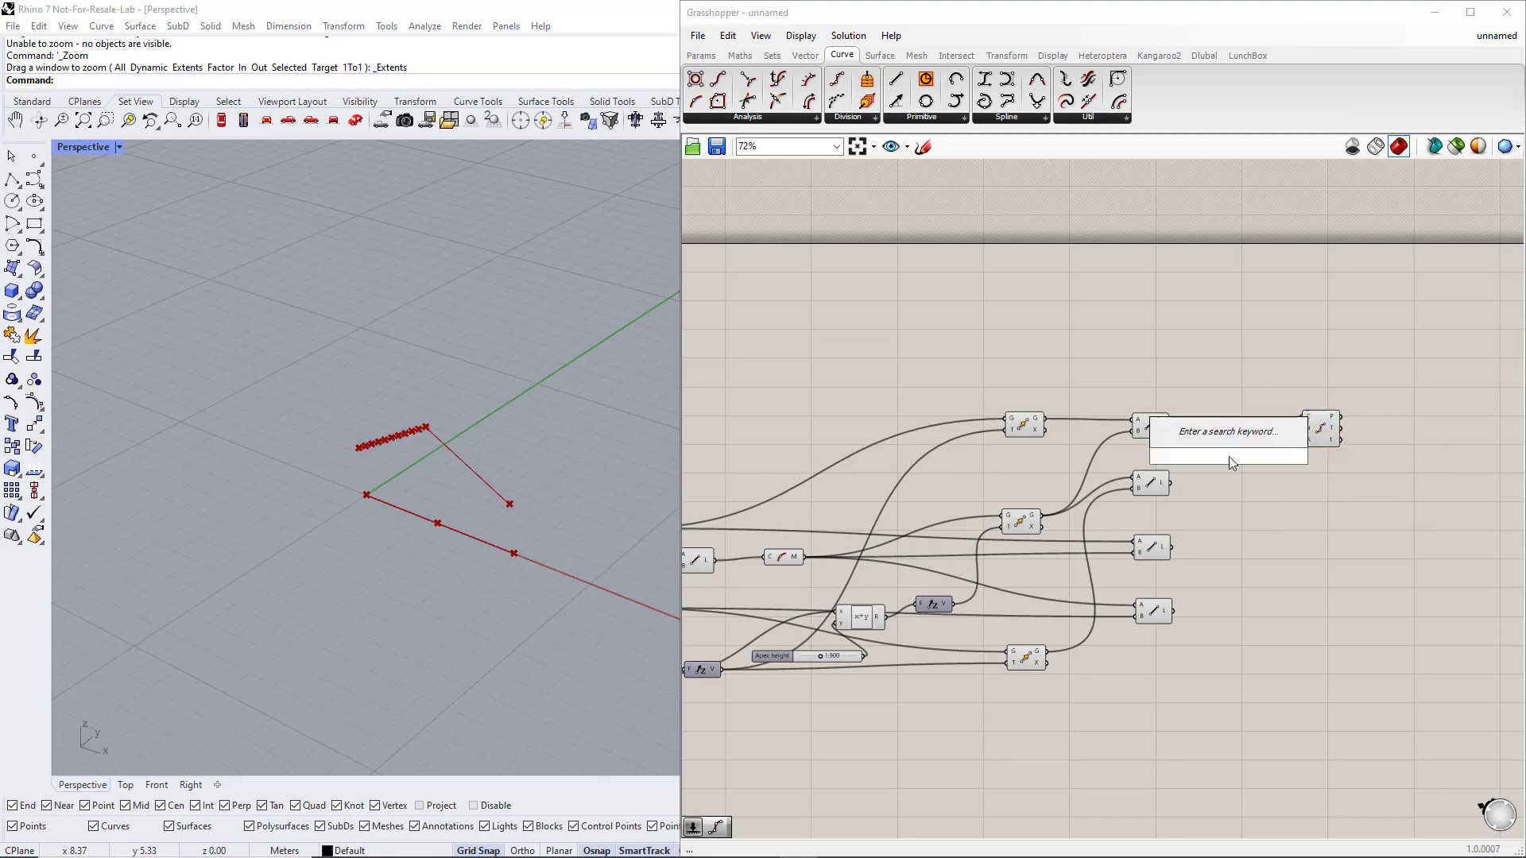
text(1..15)
key(Return)
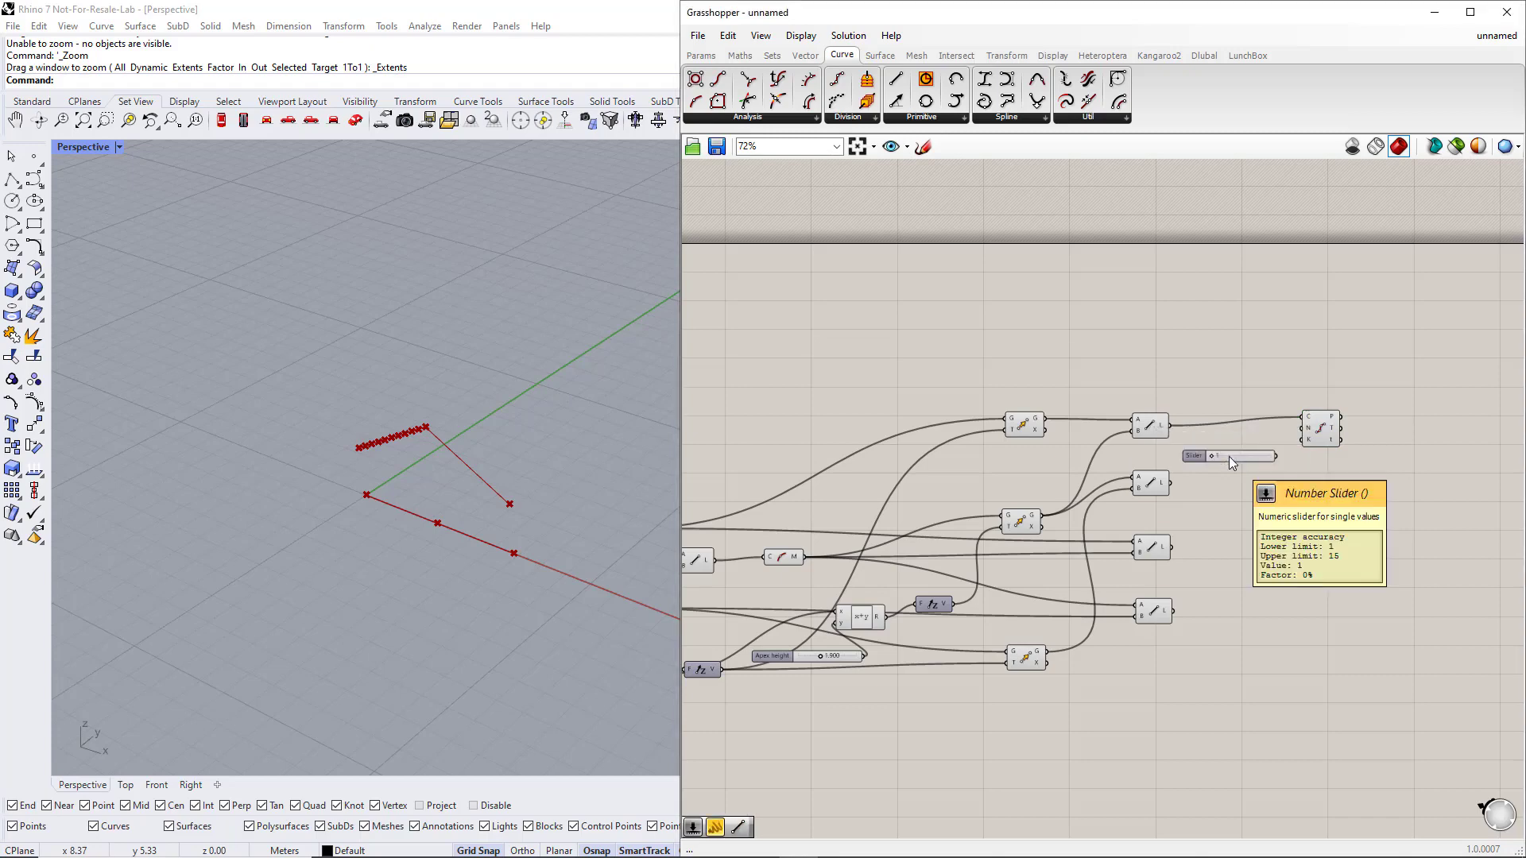
drag(1276, 456, 1349, 666)
click(1324, 439)
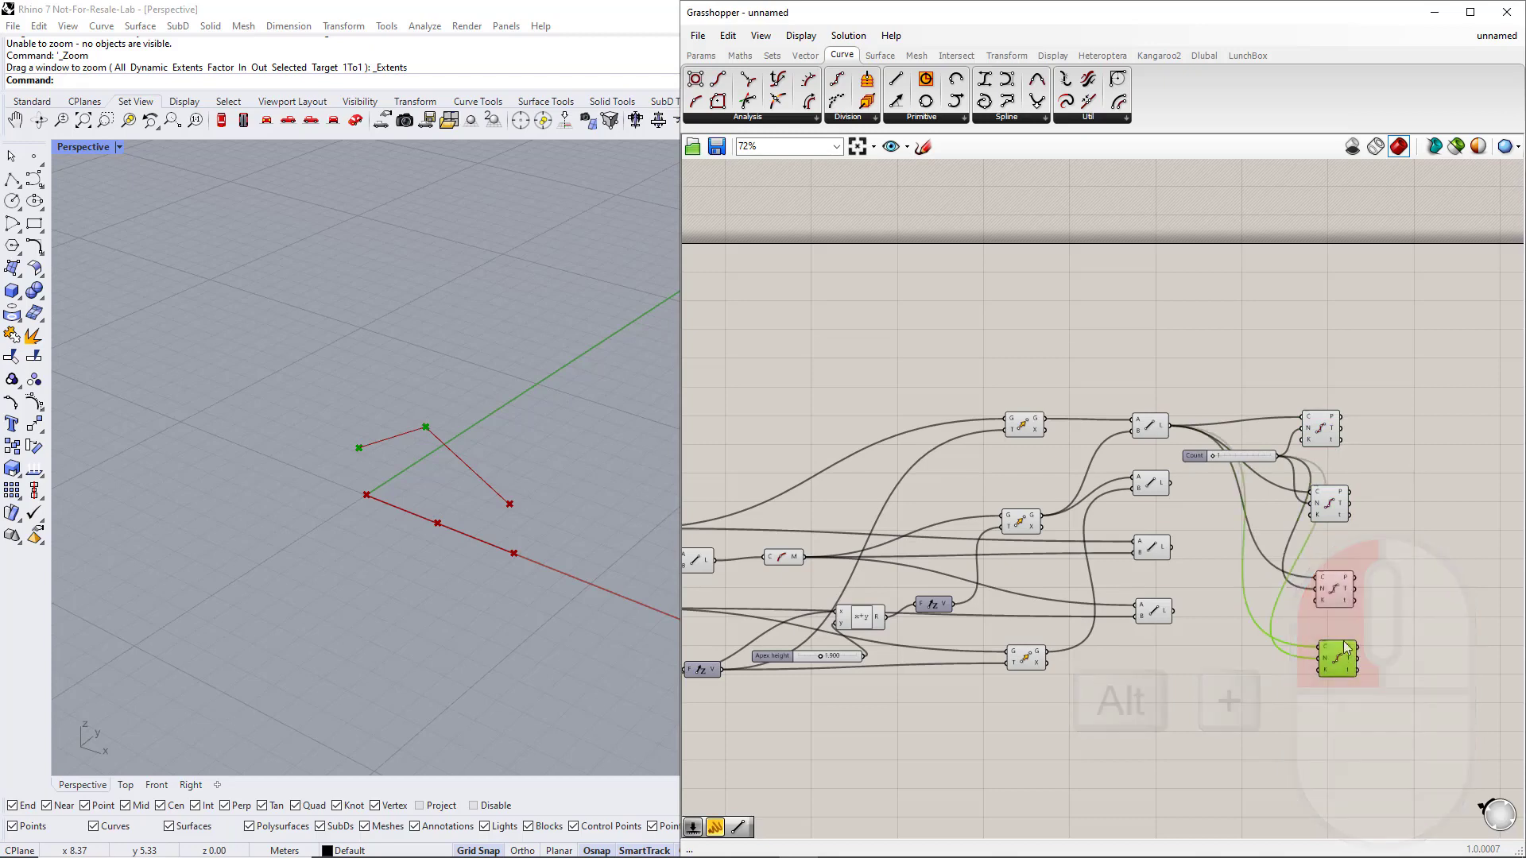
Connect the second, third and fourth Line outputs to the curve inputs of the three duplicated Divide Curve components in order
drag(1311, 499, 1168, 482)
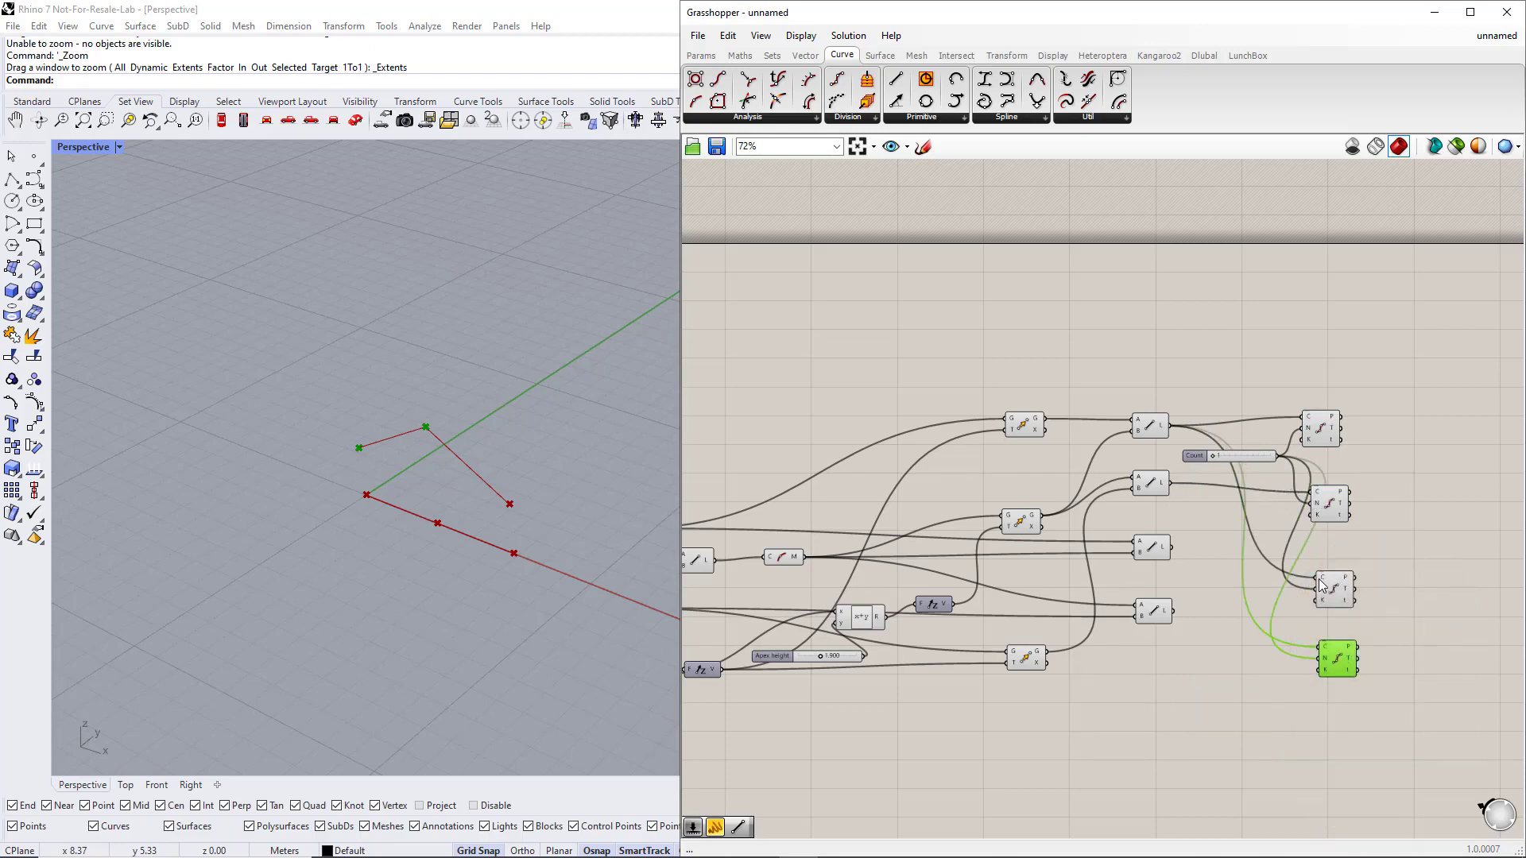
drag(1315, 578, 1172, 547)
drag(1319, 646, 1174, 611)
Reposition the Count slider between the second and third Line components and set it to 3 segments
drag(1245, 461, 1211, 527)
click(1396, 511)
drag(1186, 519, 1187, 521)
right_drag(1389, 519, 1085, 524)
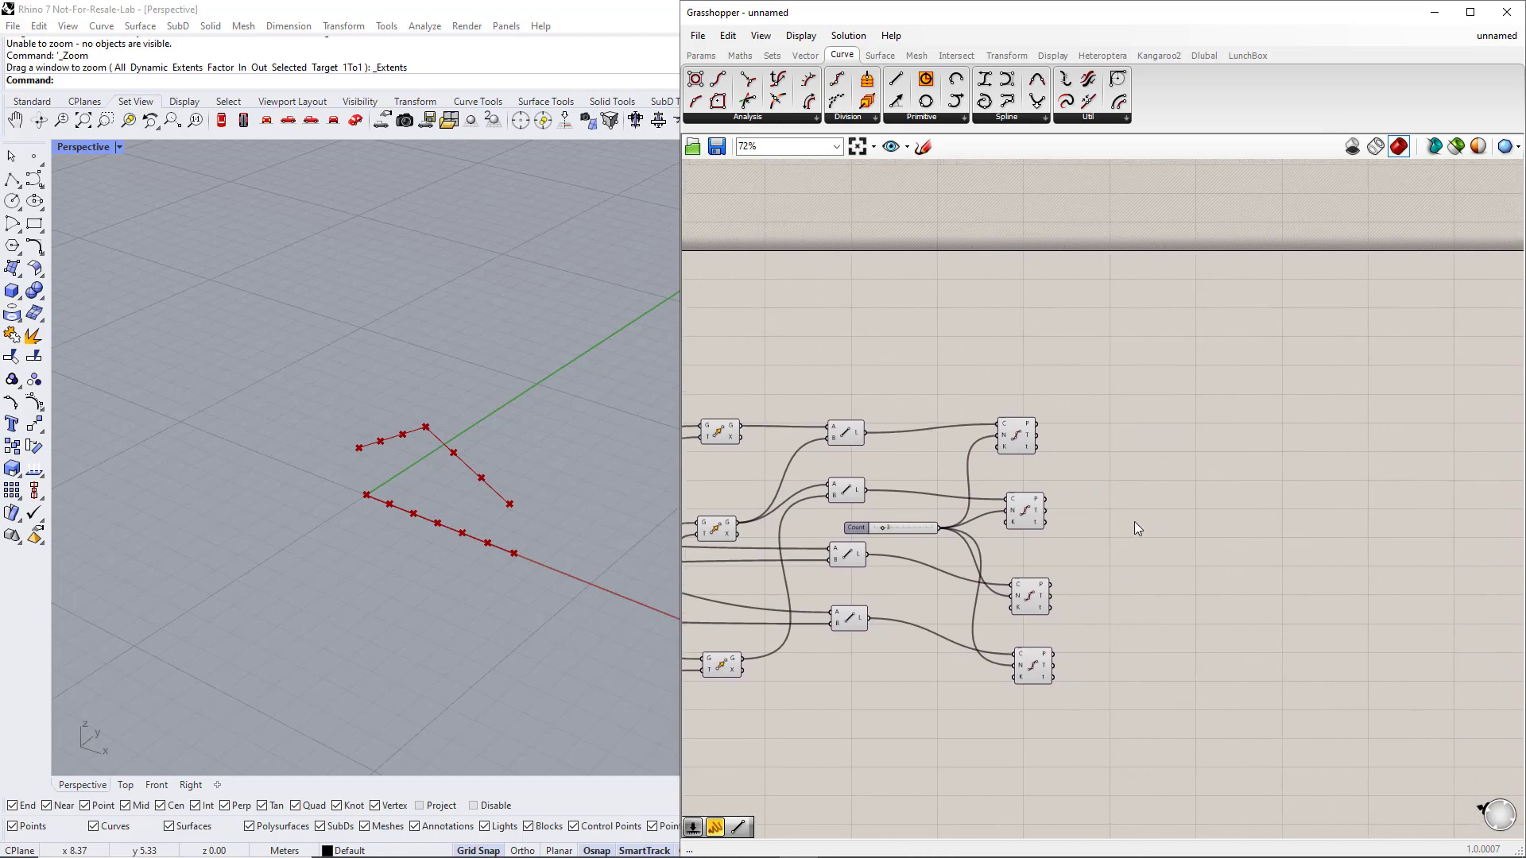
Reorder the four Divide Curve components so the top and bottom chord dividers of each frame half form adjacent pairs
click(1019, 438)
click(1027, 511)
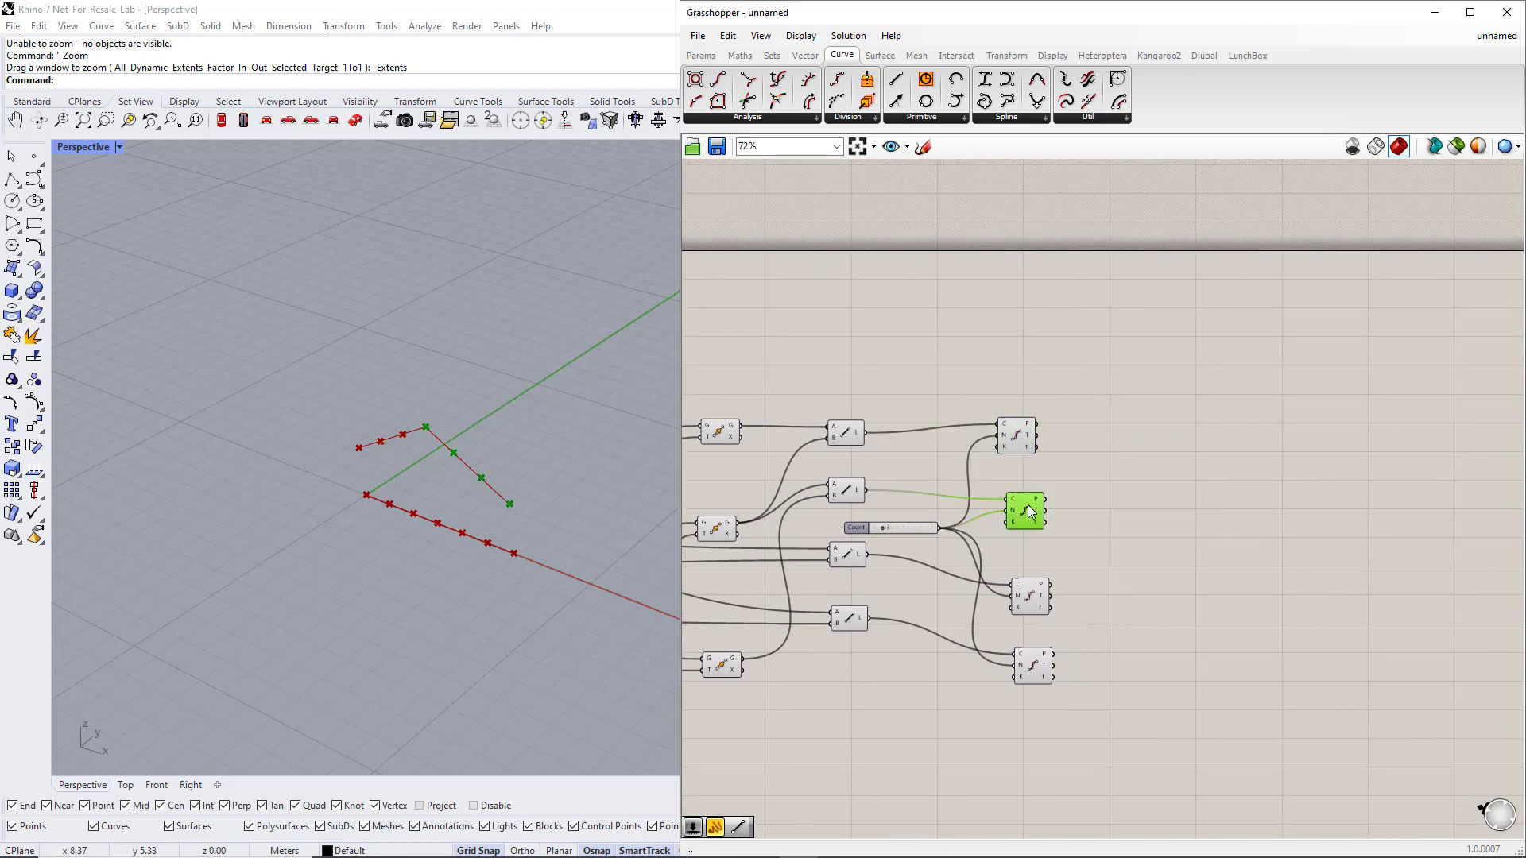
mouse_move(1034, 598)
mouse_down()
mouse_move(1026, 491)
mouse_move(1032, 621)
mouse_up()
click(1033, 501)
click(1020, 439)
click(1024, 619)
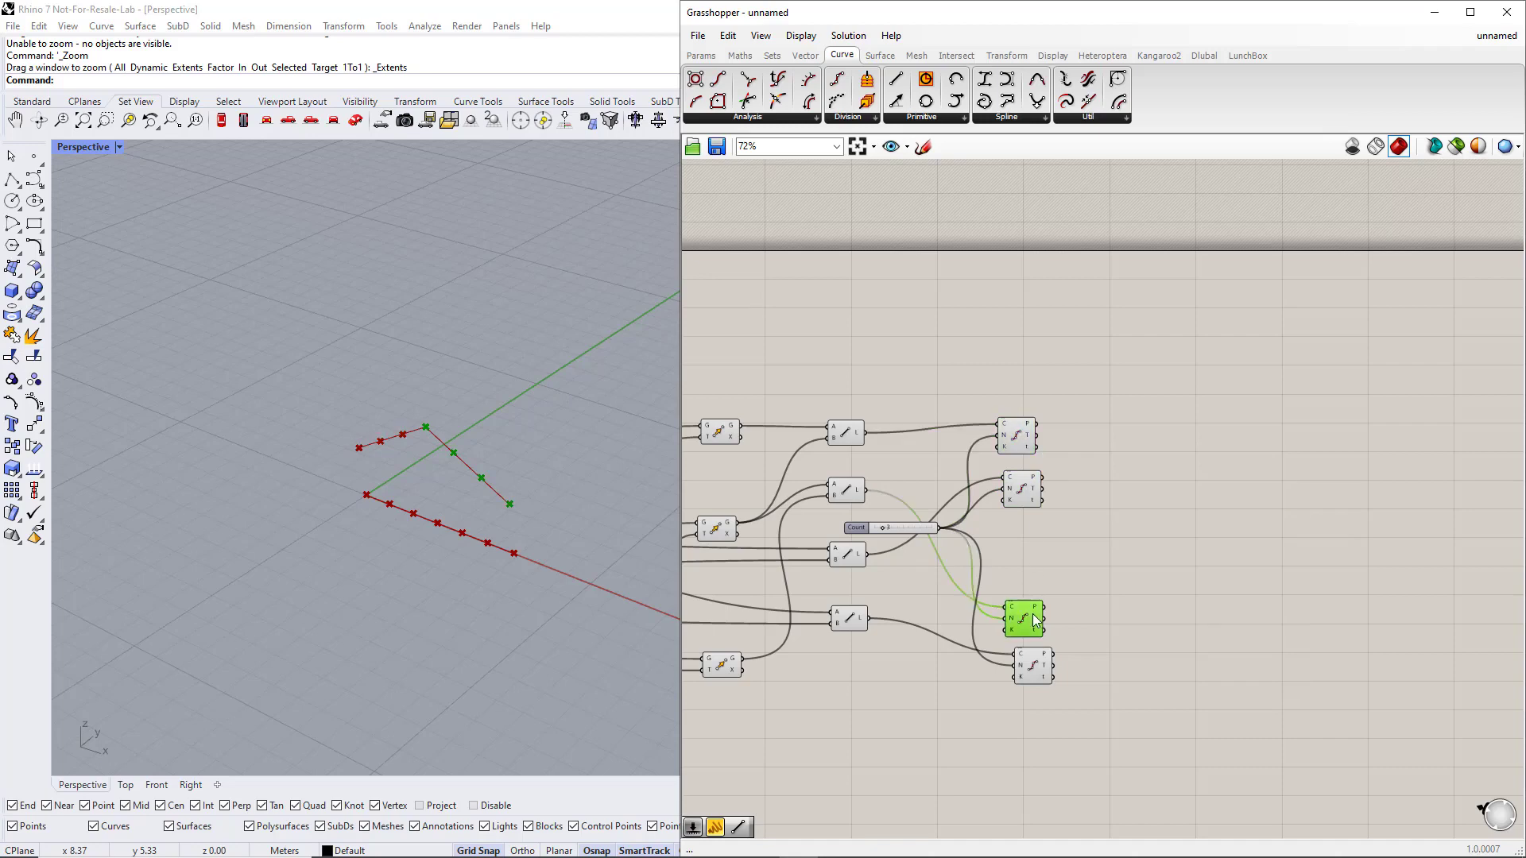
drag(1033, 666, 1027, 666)
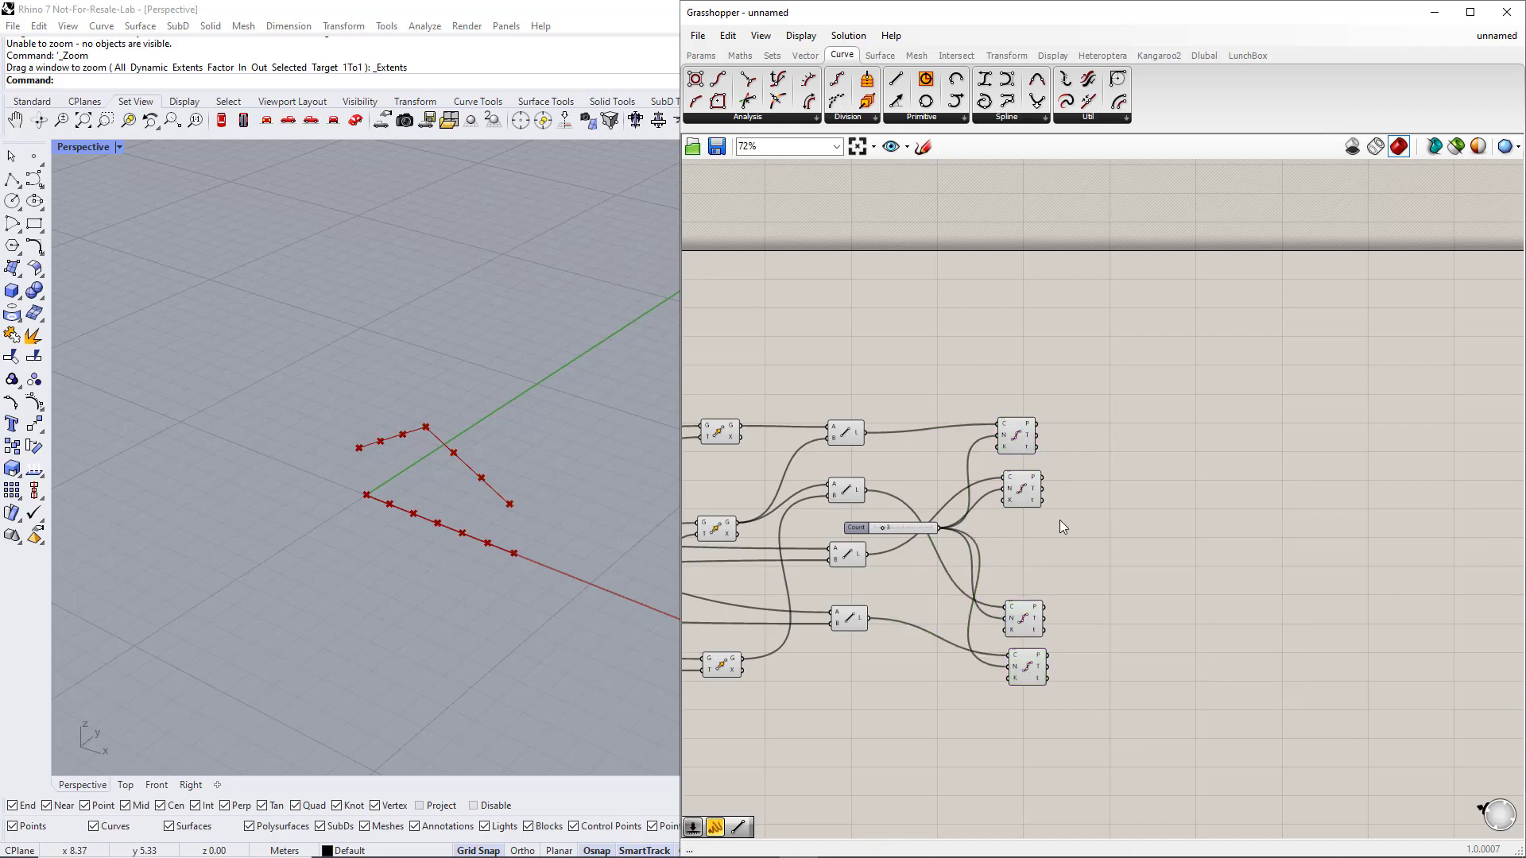
drag(1061, 520, 1028, 423)
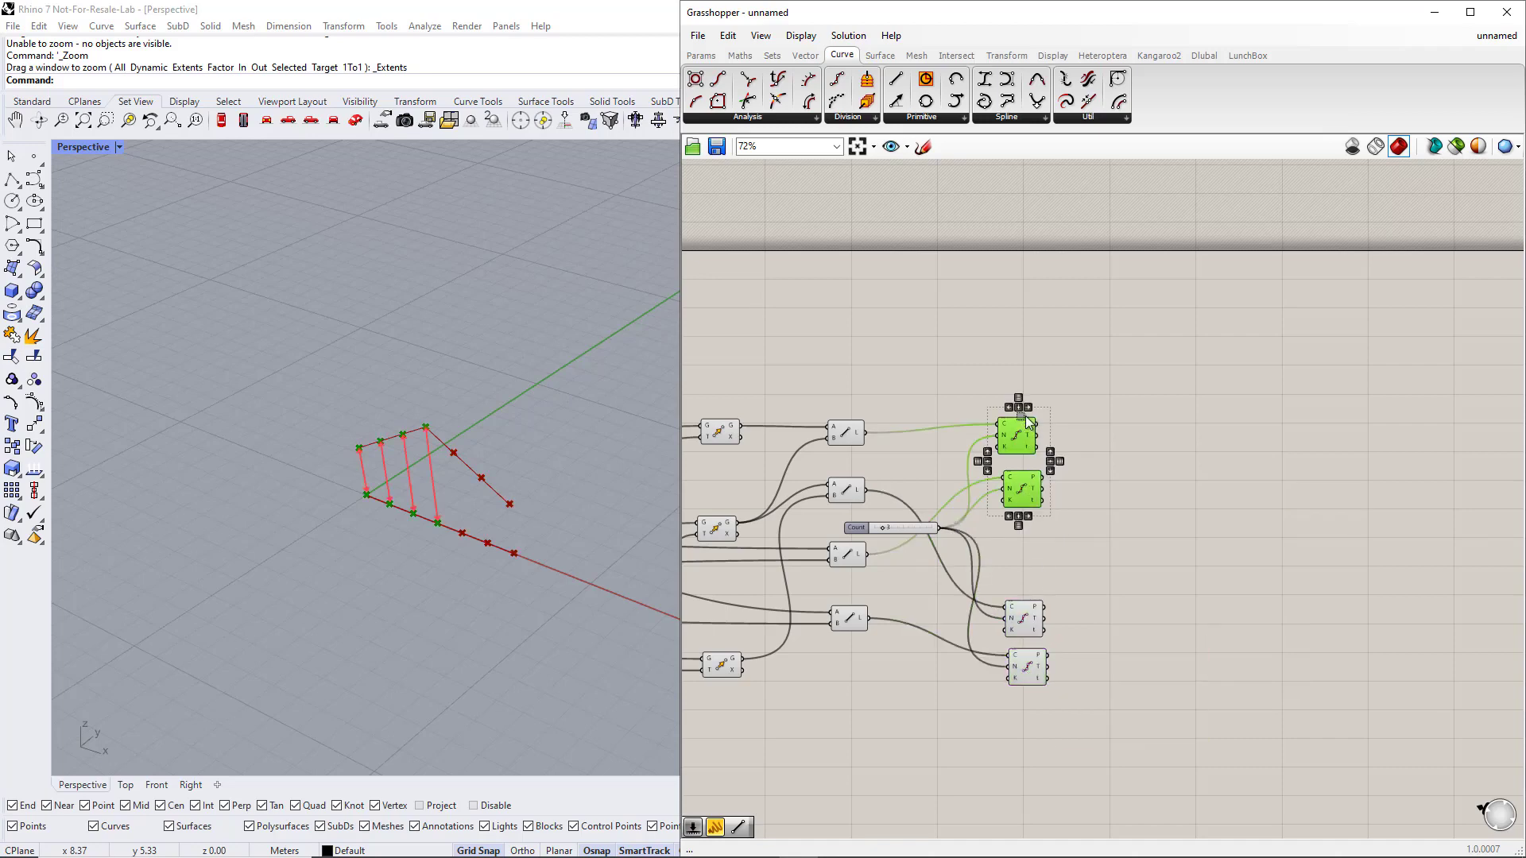
click(1124, 450)
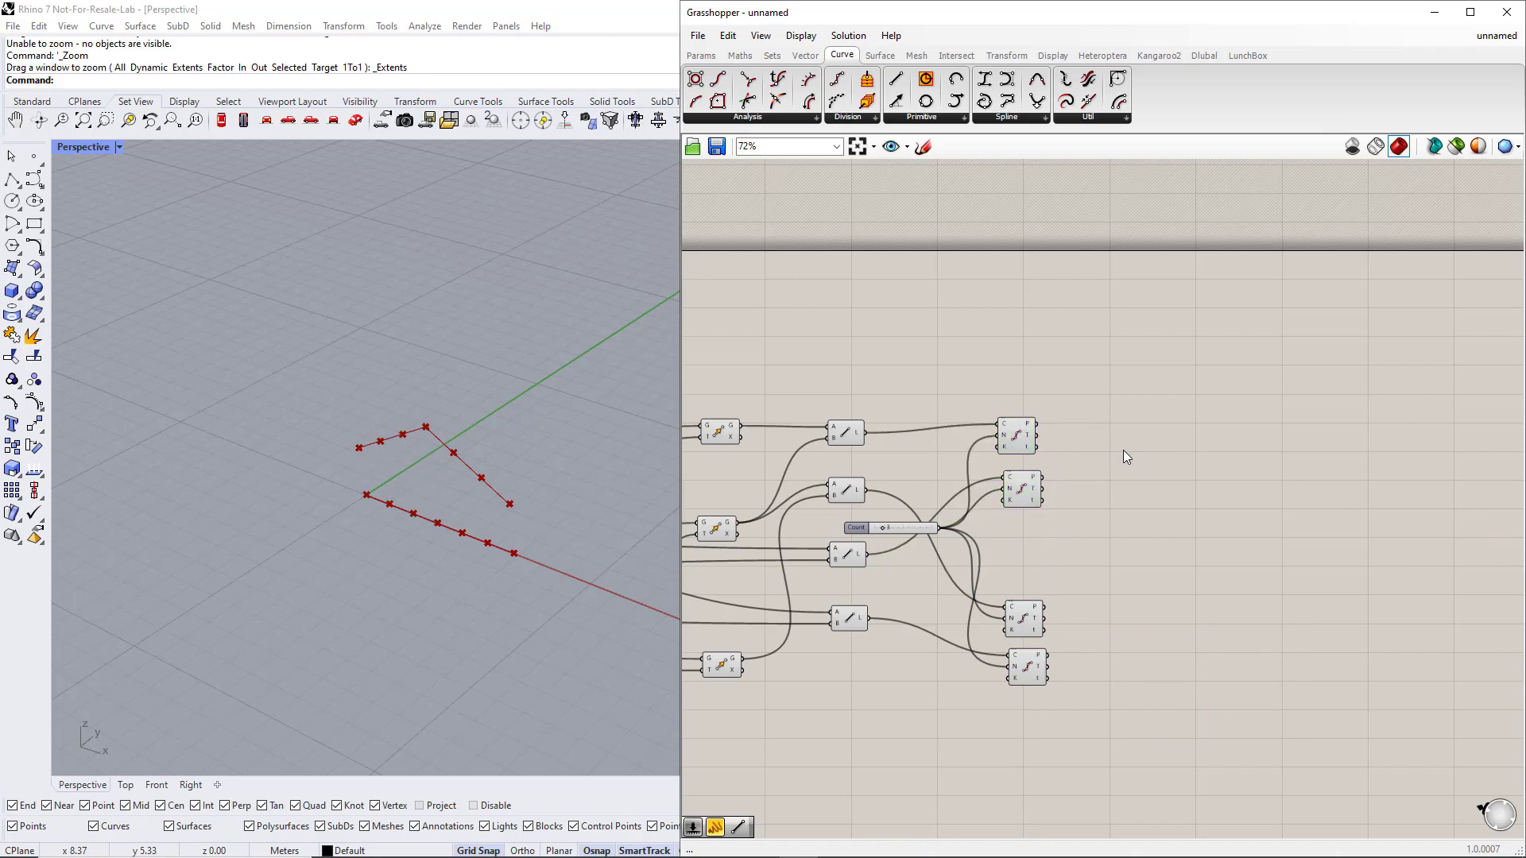
Add a Line component from the first Divide Curve's points output to the second Divide Curve's points output
double_click(1121, 447)
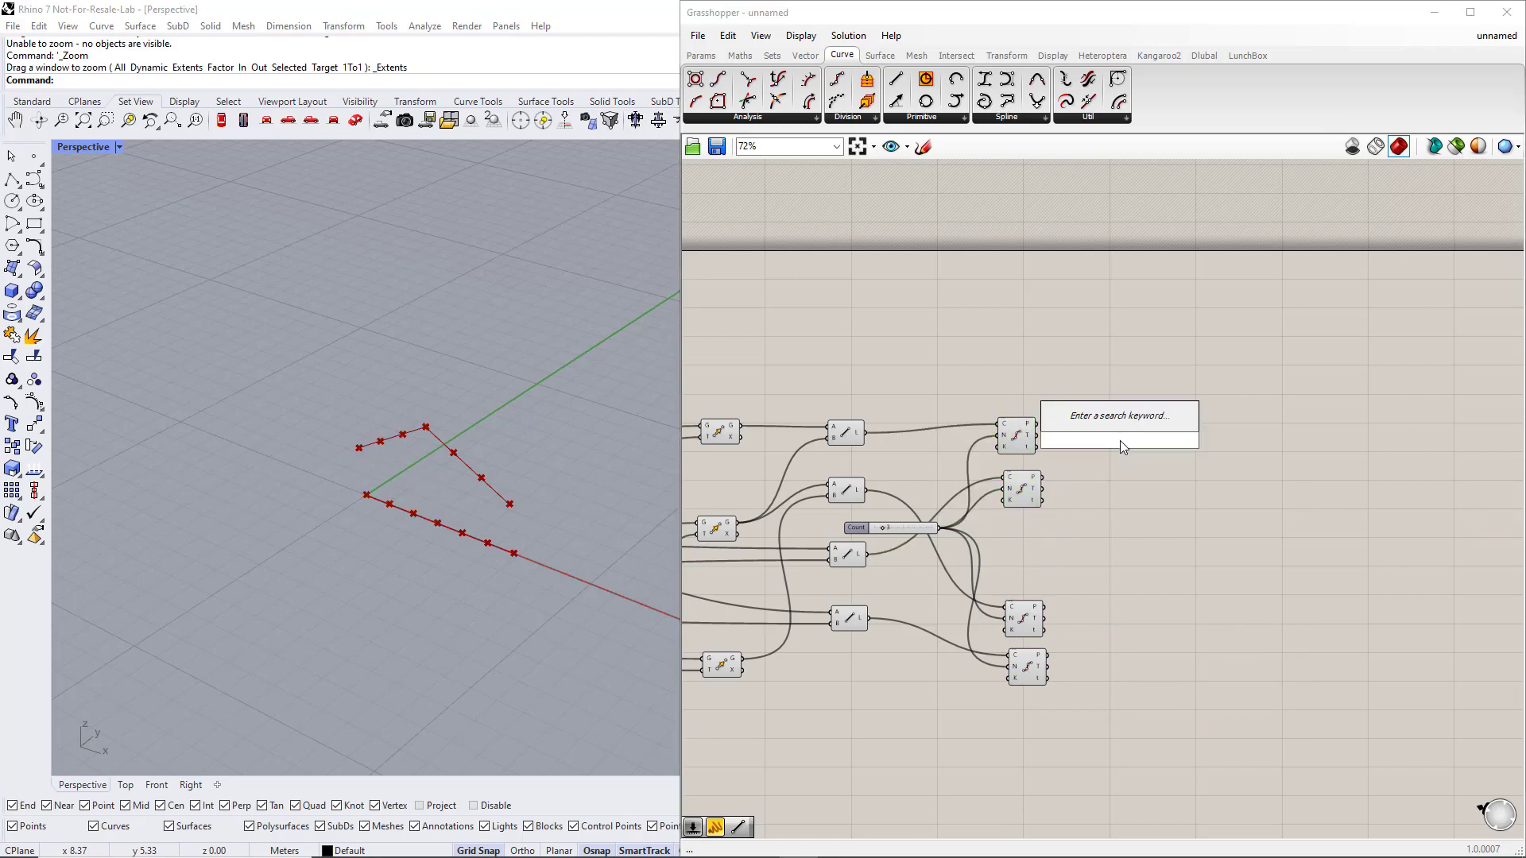
text(line)
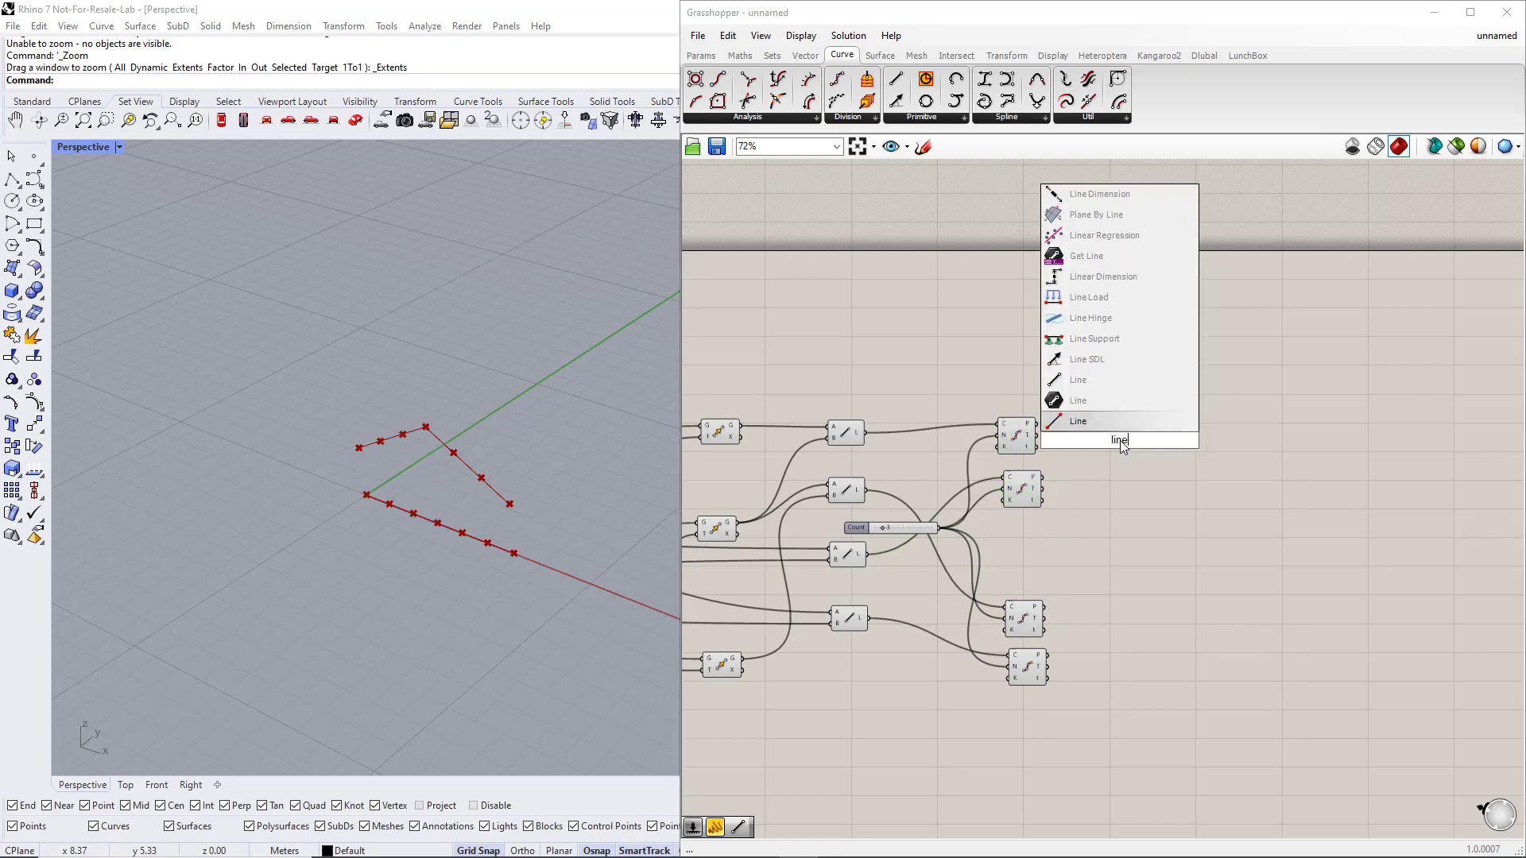
click(1109, 382)
drag(1035, 423, 1103, 435)
drag(1044, 479, 1103, 462)
Space the lower pair of Divide Curve components slightly farther apart vertically
drag(1073, 692, 1024, 599)
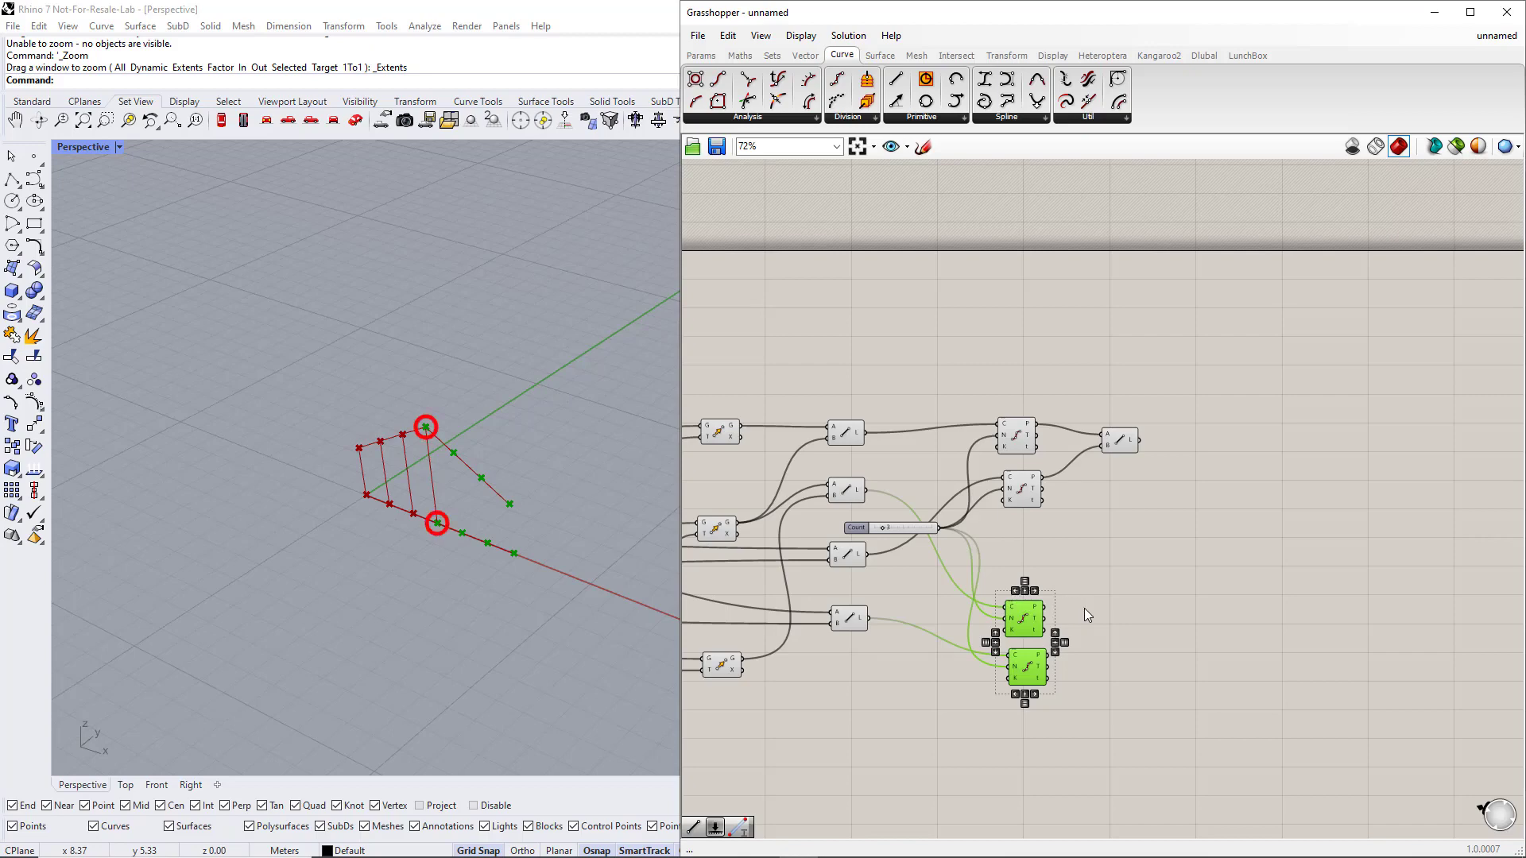
right_drag(1099, 618, 992, 581)
click(1003, 580)
click(926, 640)
drag(926, 641, 924, 651)
click(1000, 613)
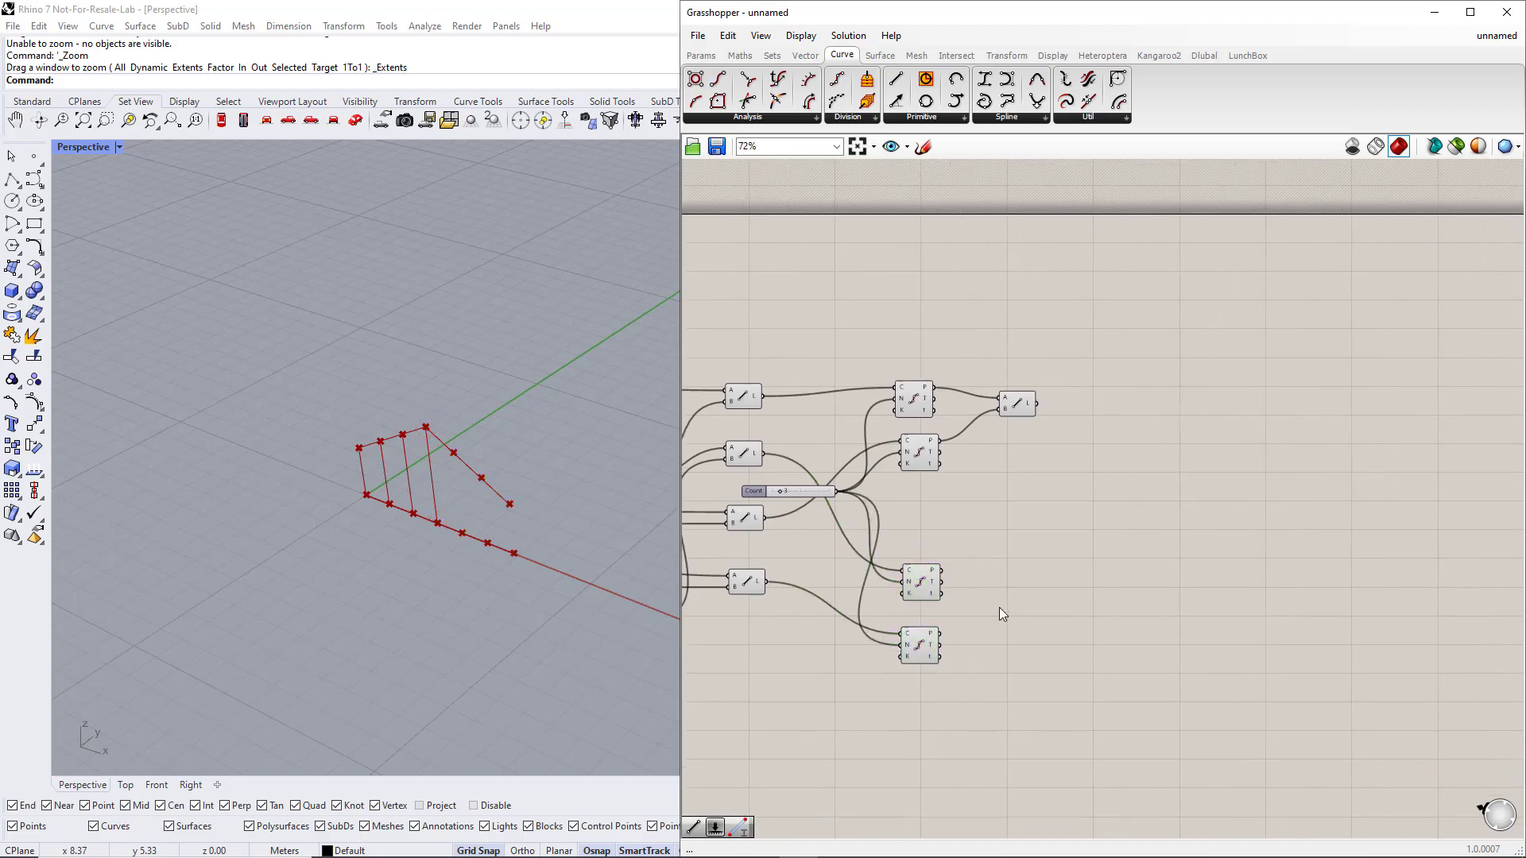
Add a Cull Index component and connect the third Divide Curve's points output to its list input
click(772, 55)
click(827, 119)
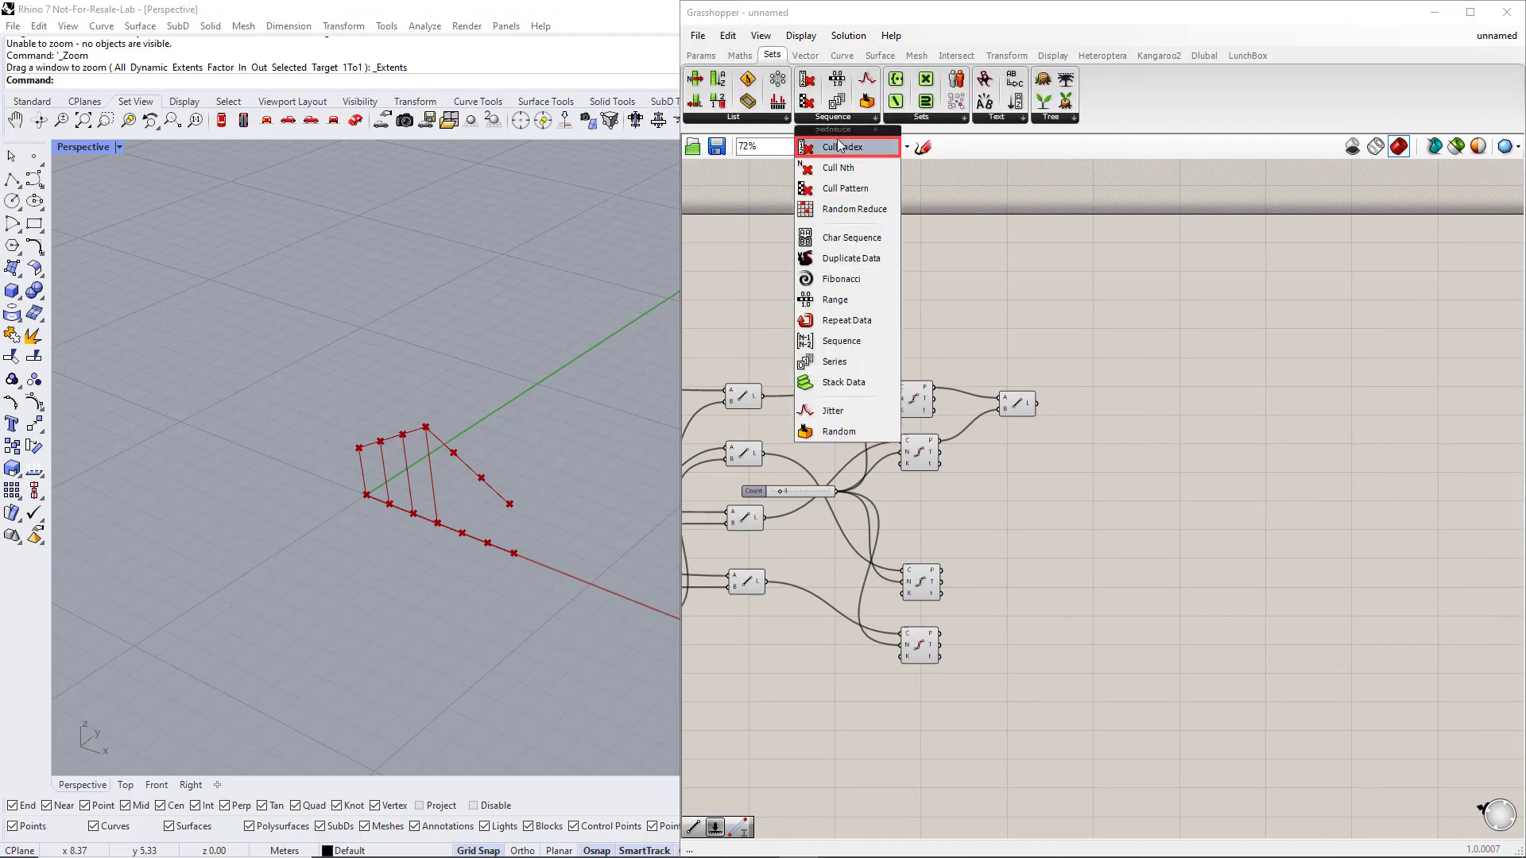
double_click(1014, 574)
text(cull)
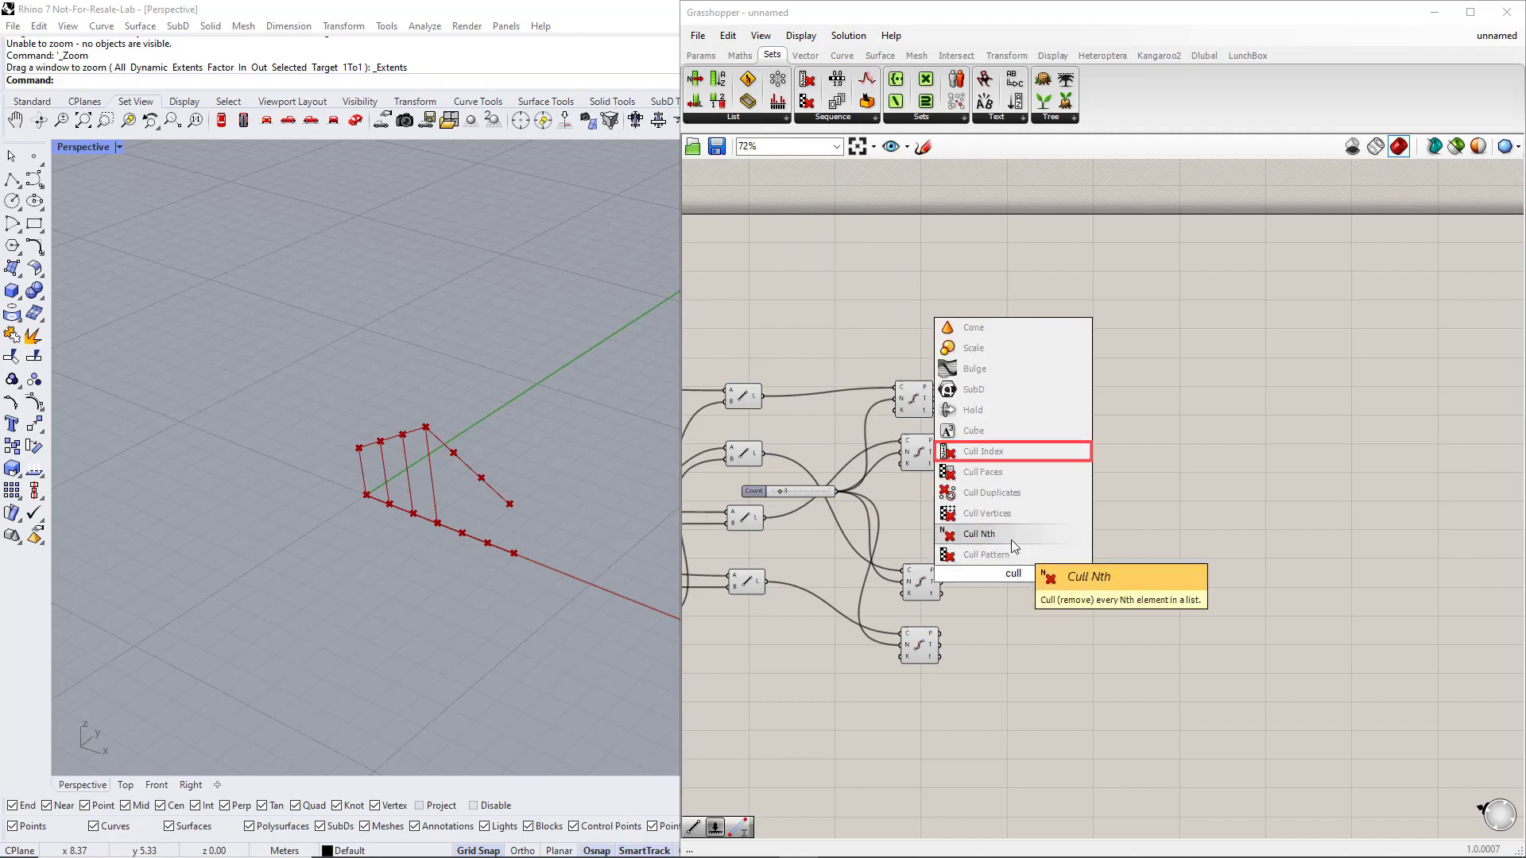
click(985, 451)
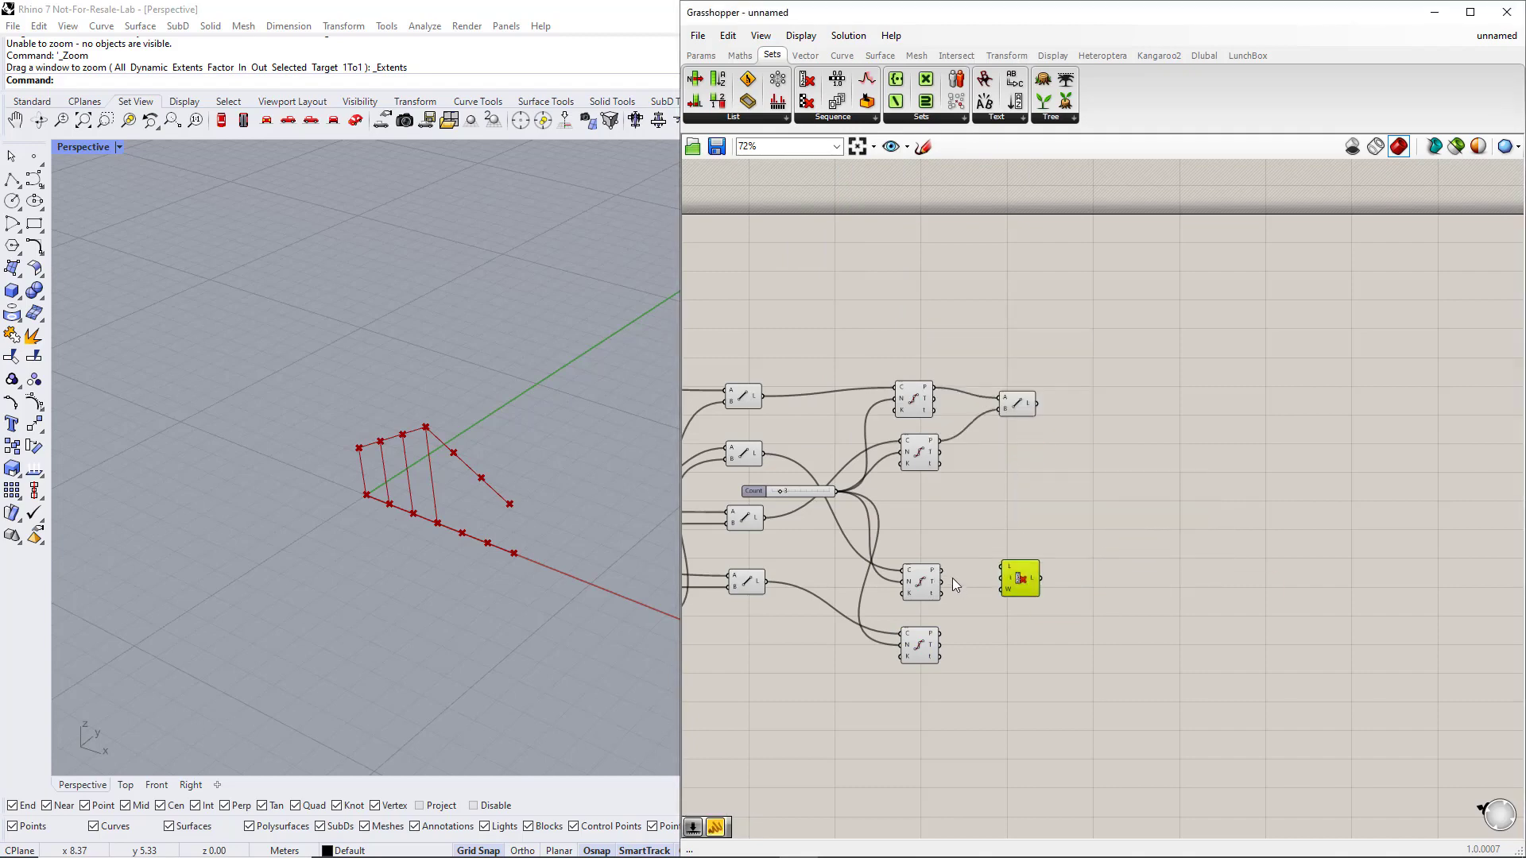
drag(975, 571, 1020, 577)
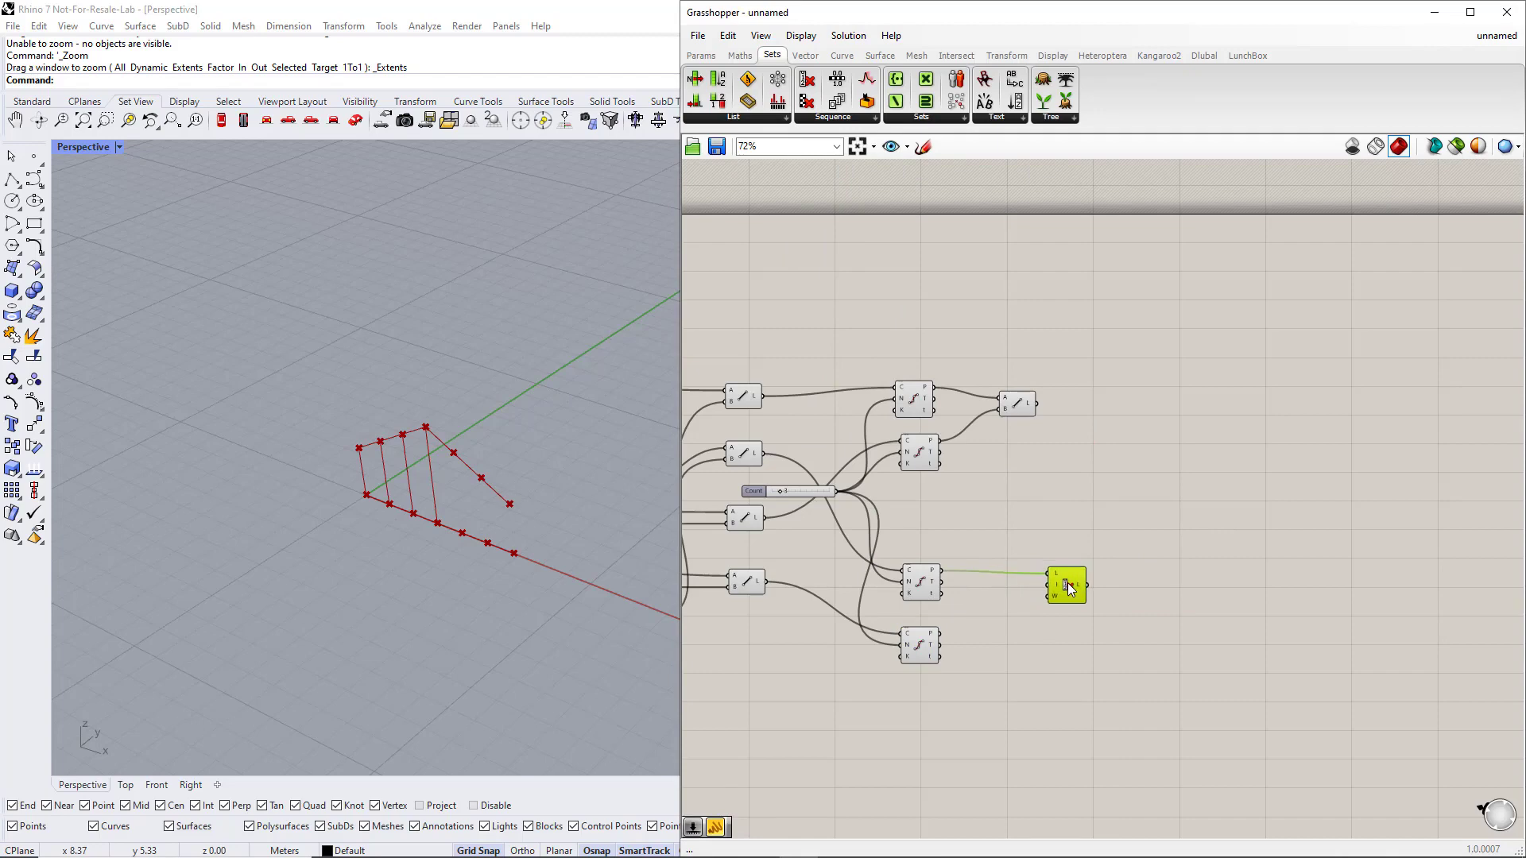
Add a number slider with value 0 and connect it to the Cull Index component's indices input
double_click(994, 601)
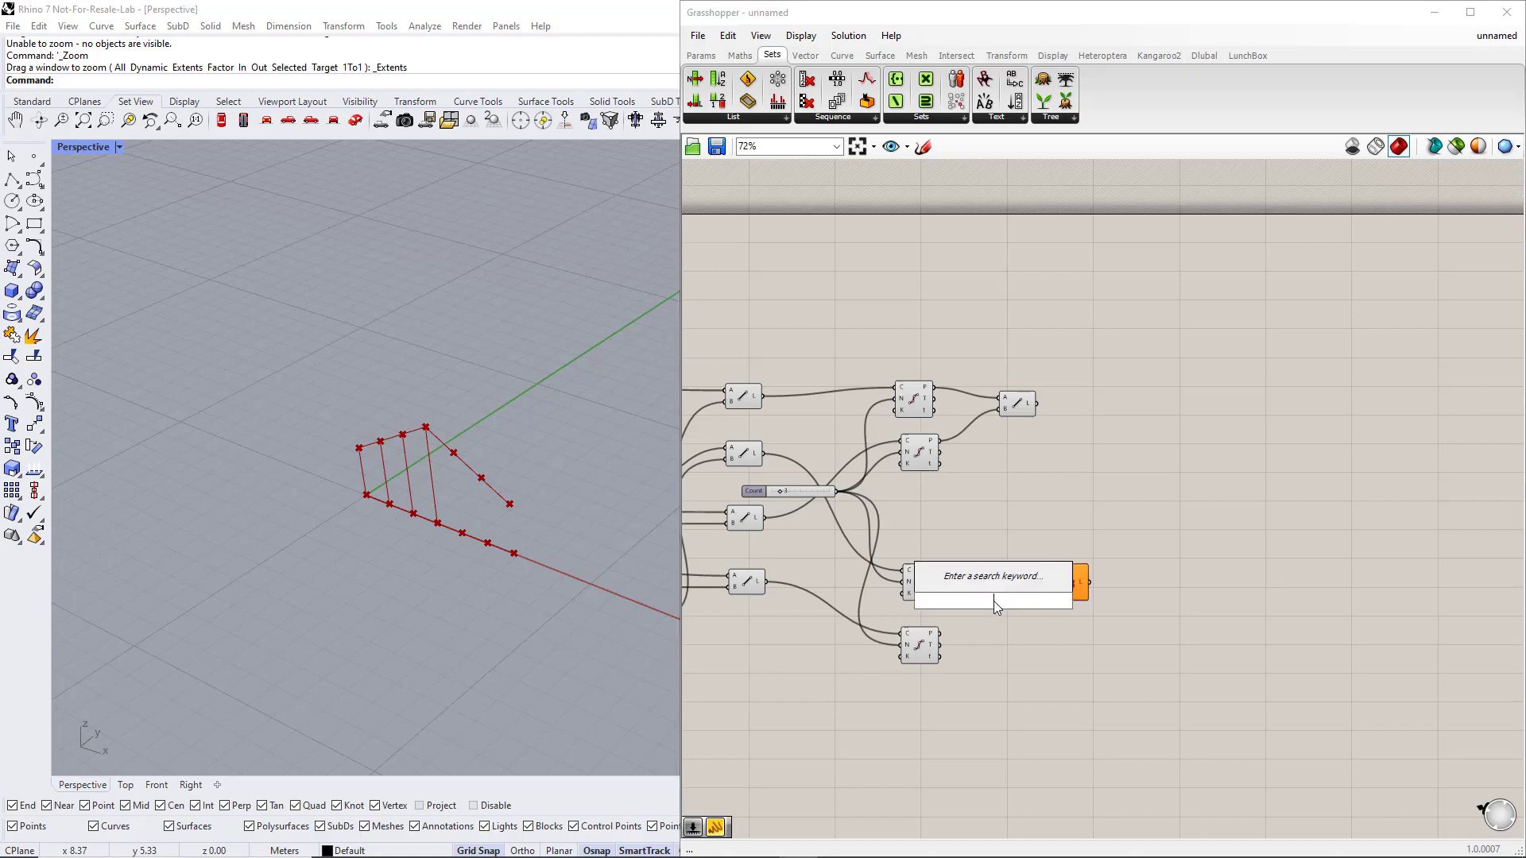
text(slider)
key(Return)
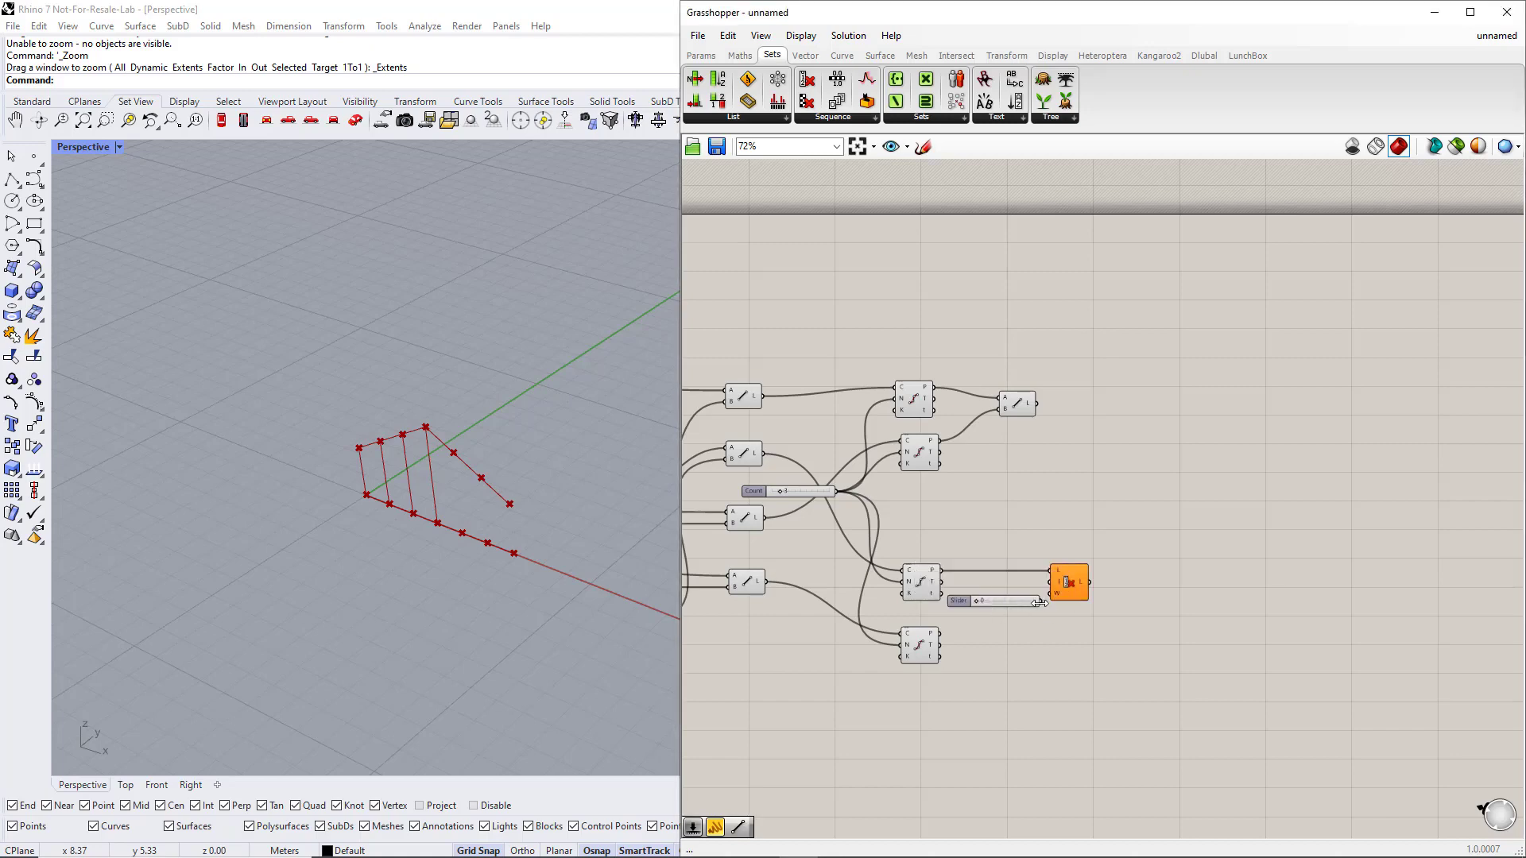
drag(1040, 601, 1094, 598)
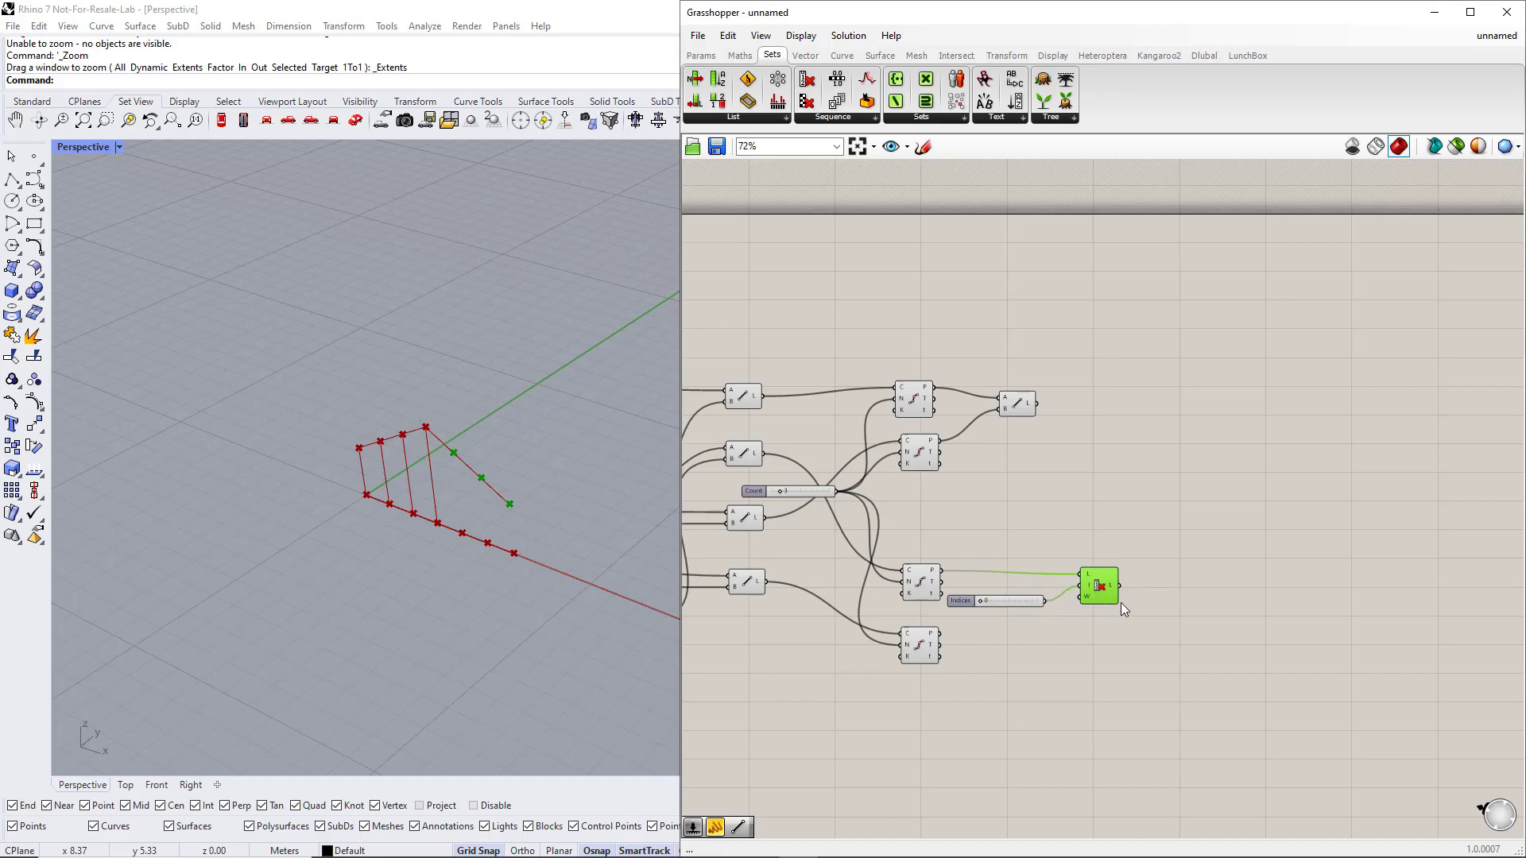
Duplicate the Cull Index component with its slider below and feed the copy from the fourth Divide Curve's points output
drag(1137, 618, 940, 633)
drag(1130, 700, 1100, 645)
click(1153, 621)
Add a Line component between the two Cull Index outputs and place it together with the earlier vertical Line component
double_click(1178, 607)
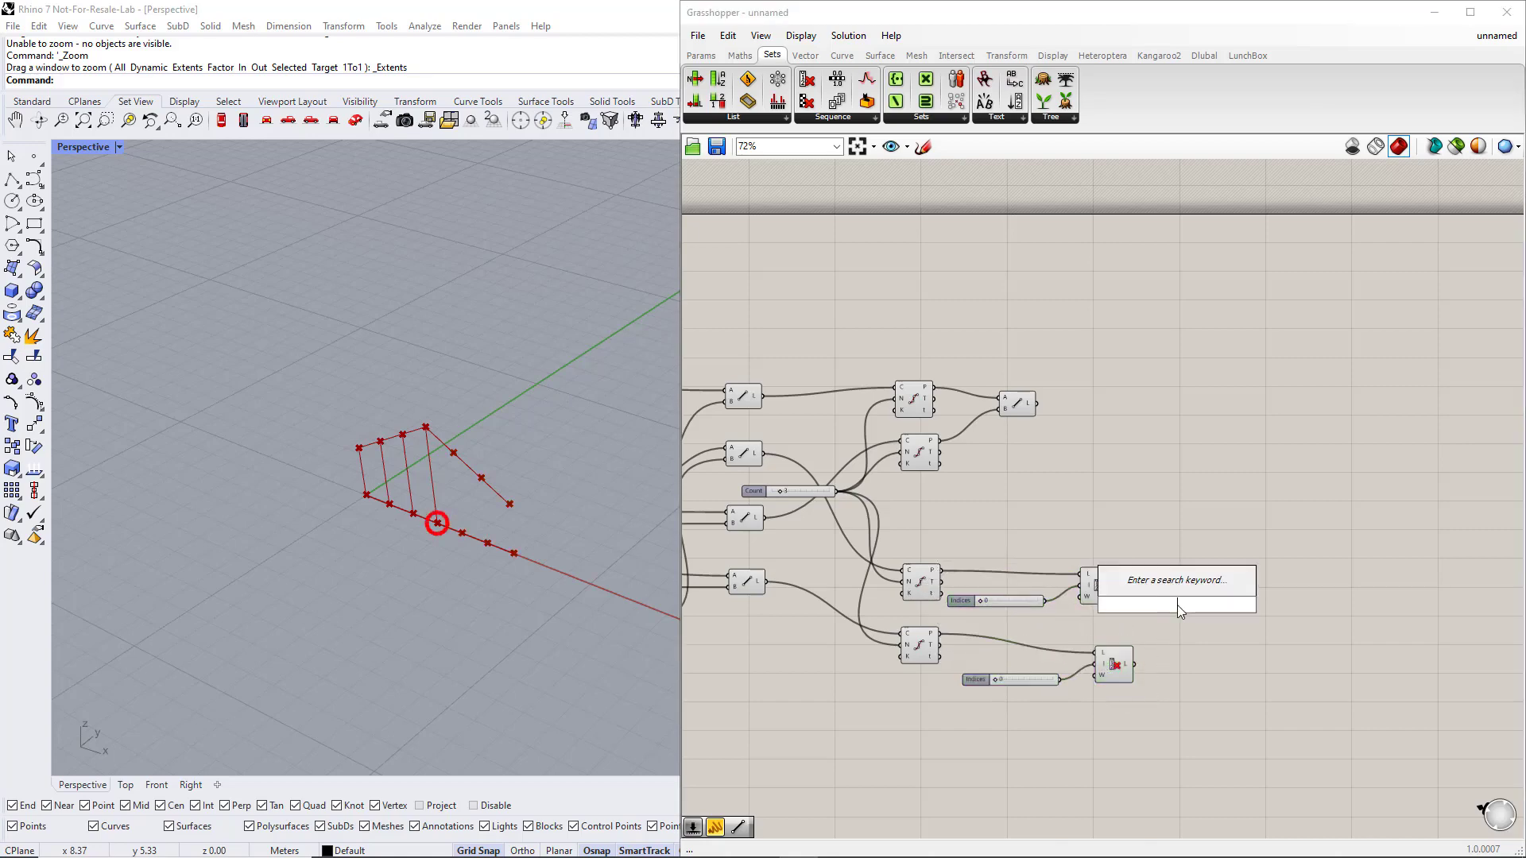
text(line)
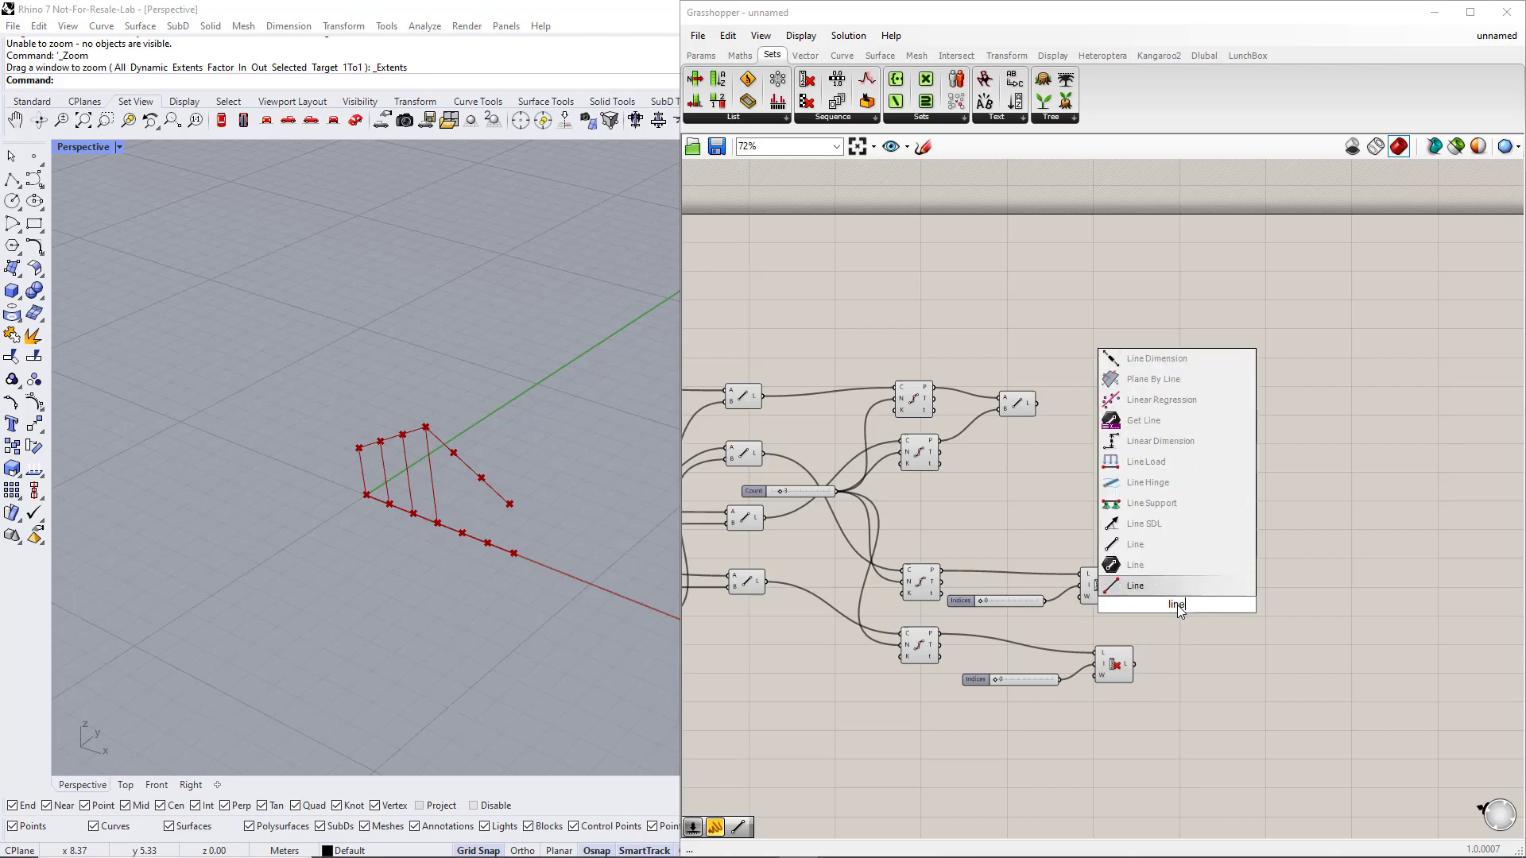
click(1172, 554)
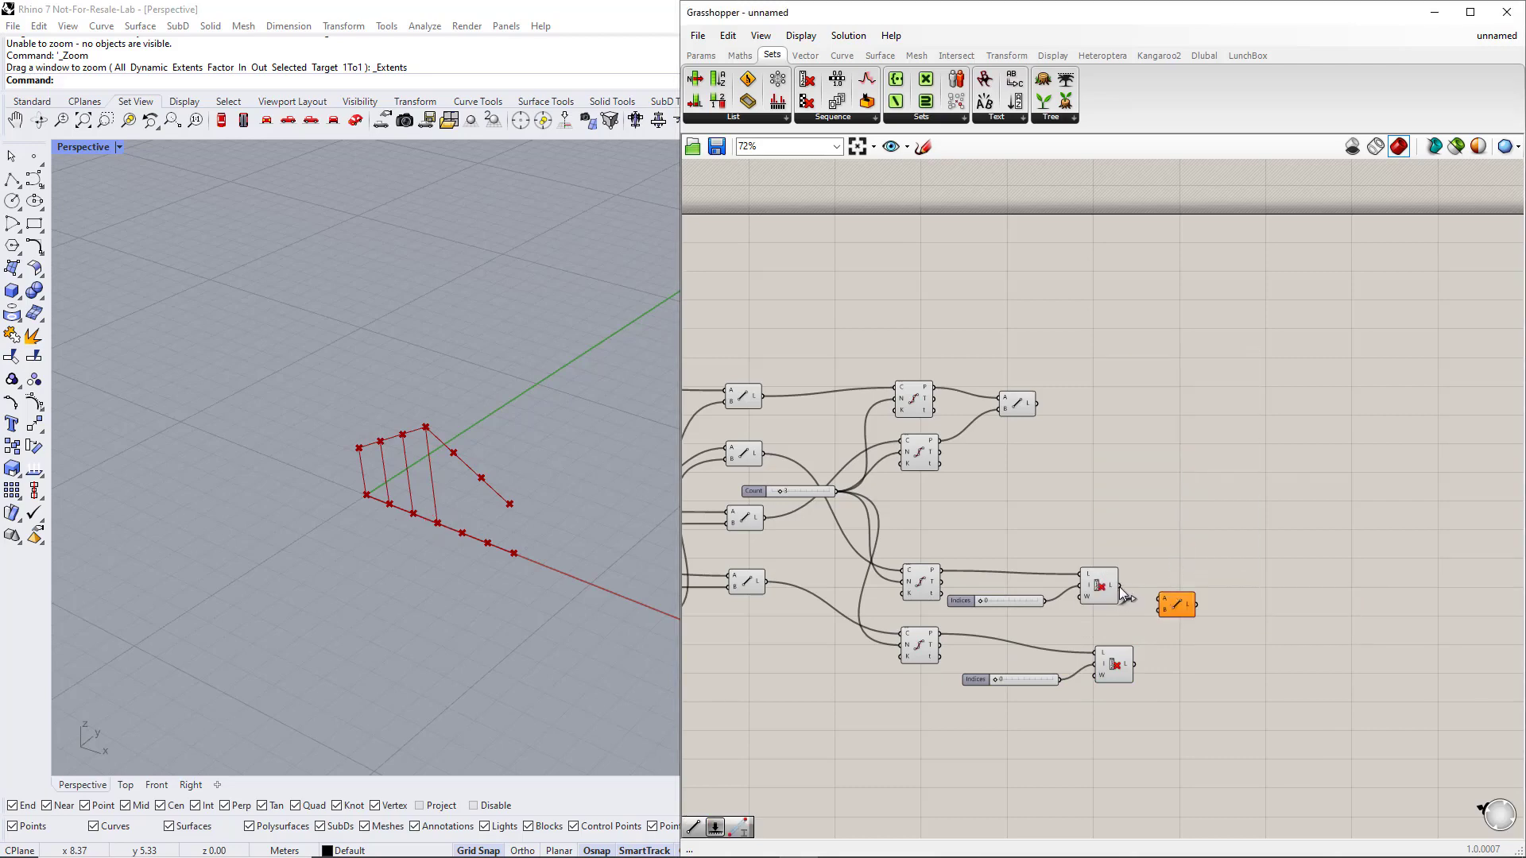
drag(1119, 587, 1160, 598)
drag(1135, 665, 1221, 382)
drag(1029, 407, 1229, 351)
Group the two vertical Line components and name the group Verticals
drag(1287, 437, 1185, 300)
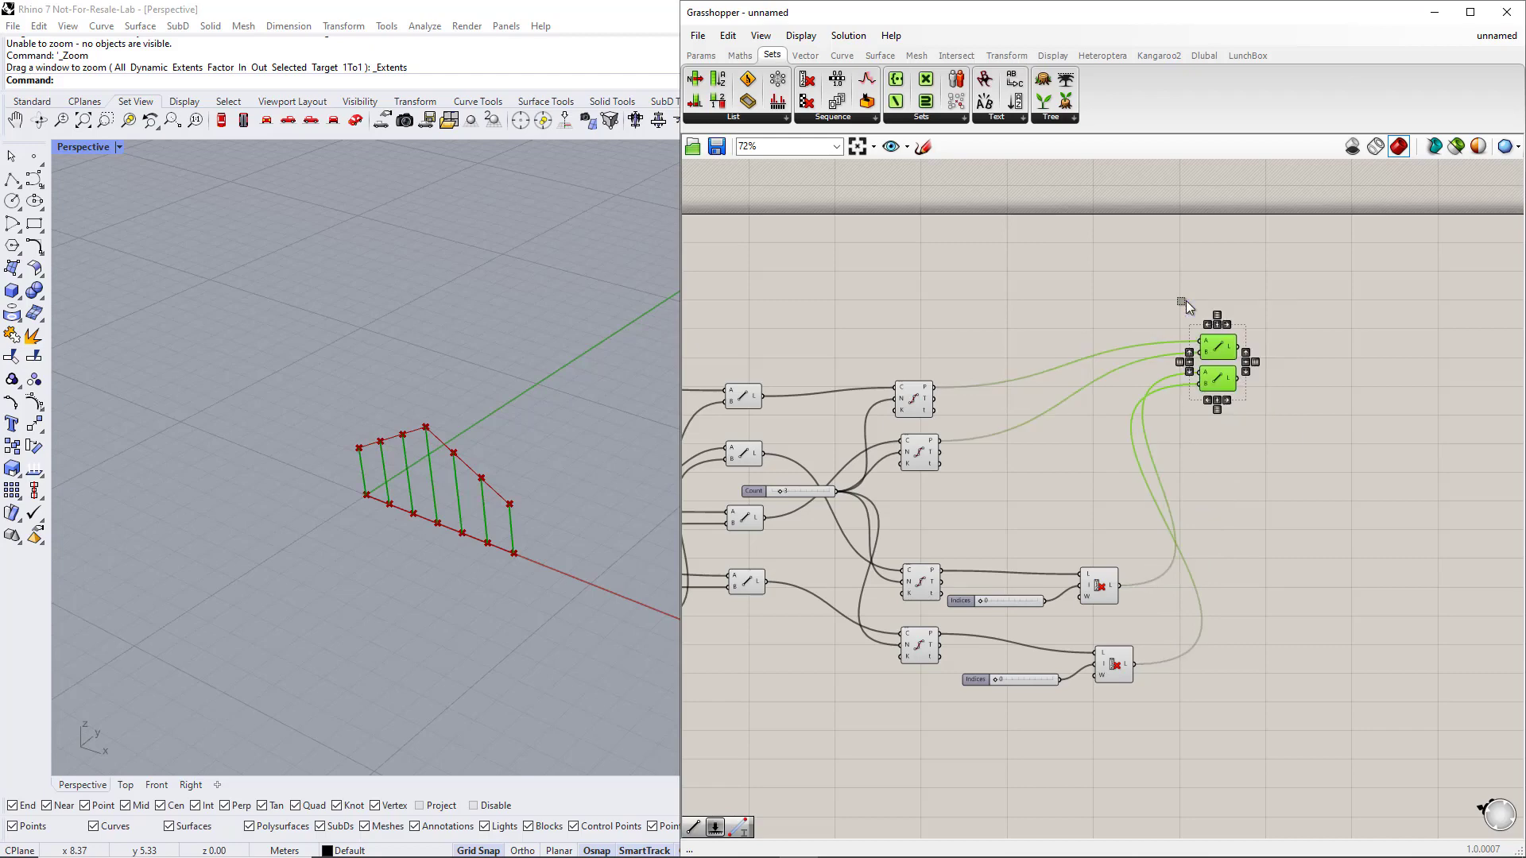
key(ctrl+g)
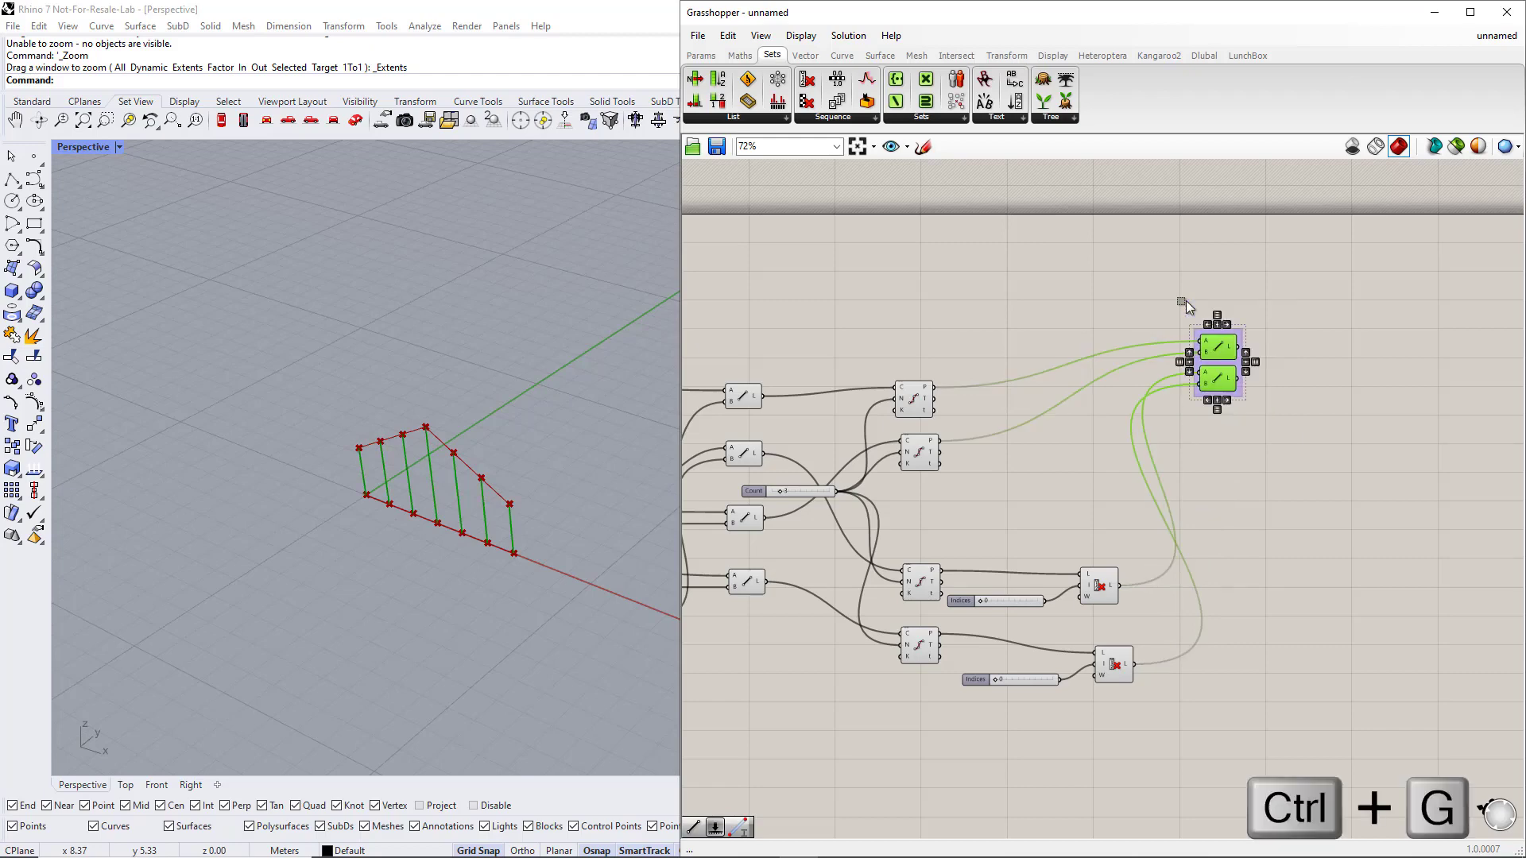
scroll(1224, 332, up, 5)
right_click(1229, 334)
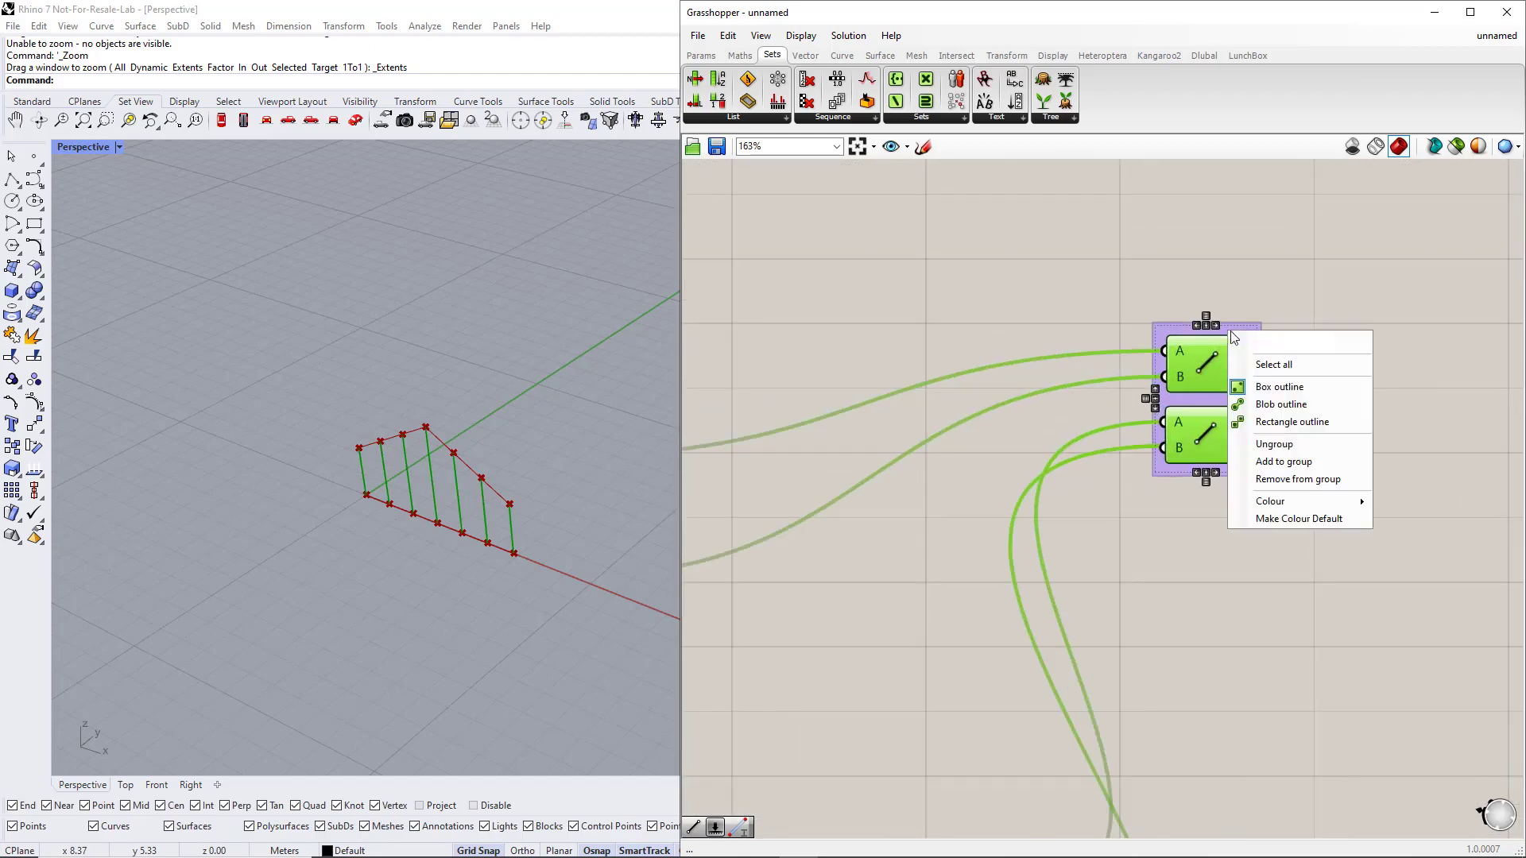
text(Verticals)
key(Return)
scroll(1242, 411, down, 5)
Examine which division points the first and second Divide Curve components produce on the top and bottom chords
click(859, 407)
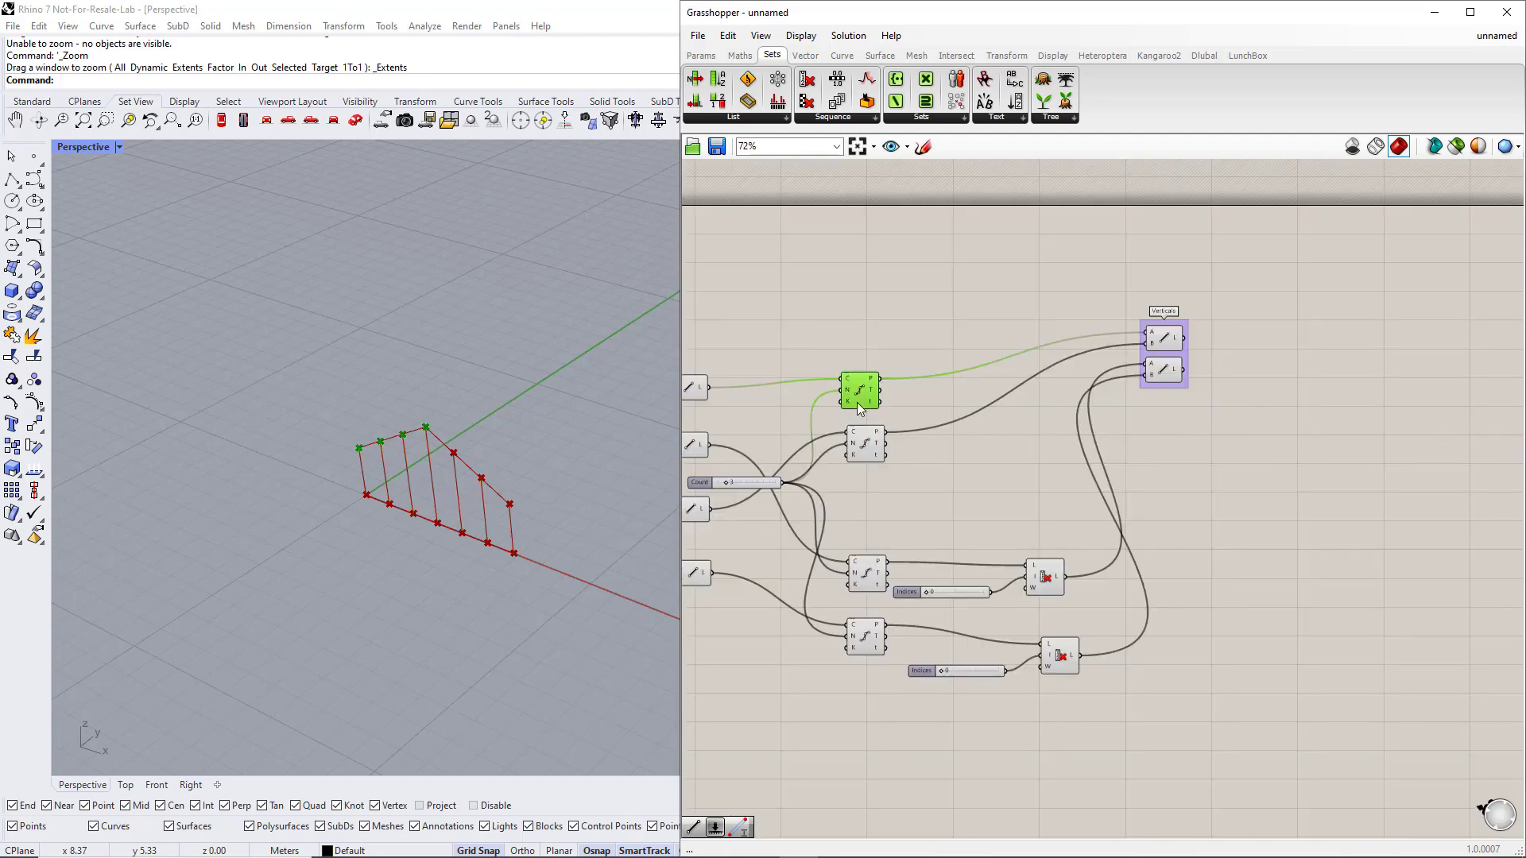
click(865, 447)
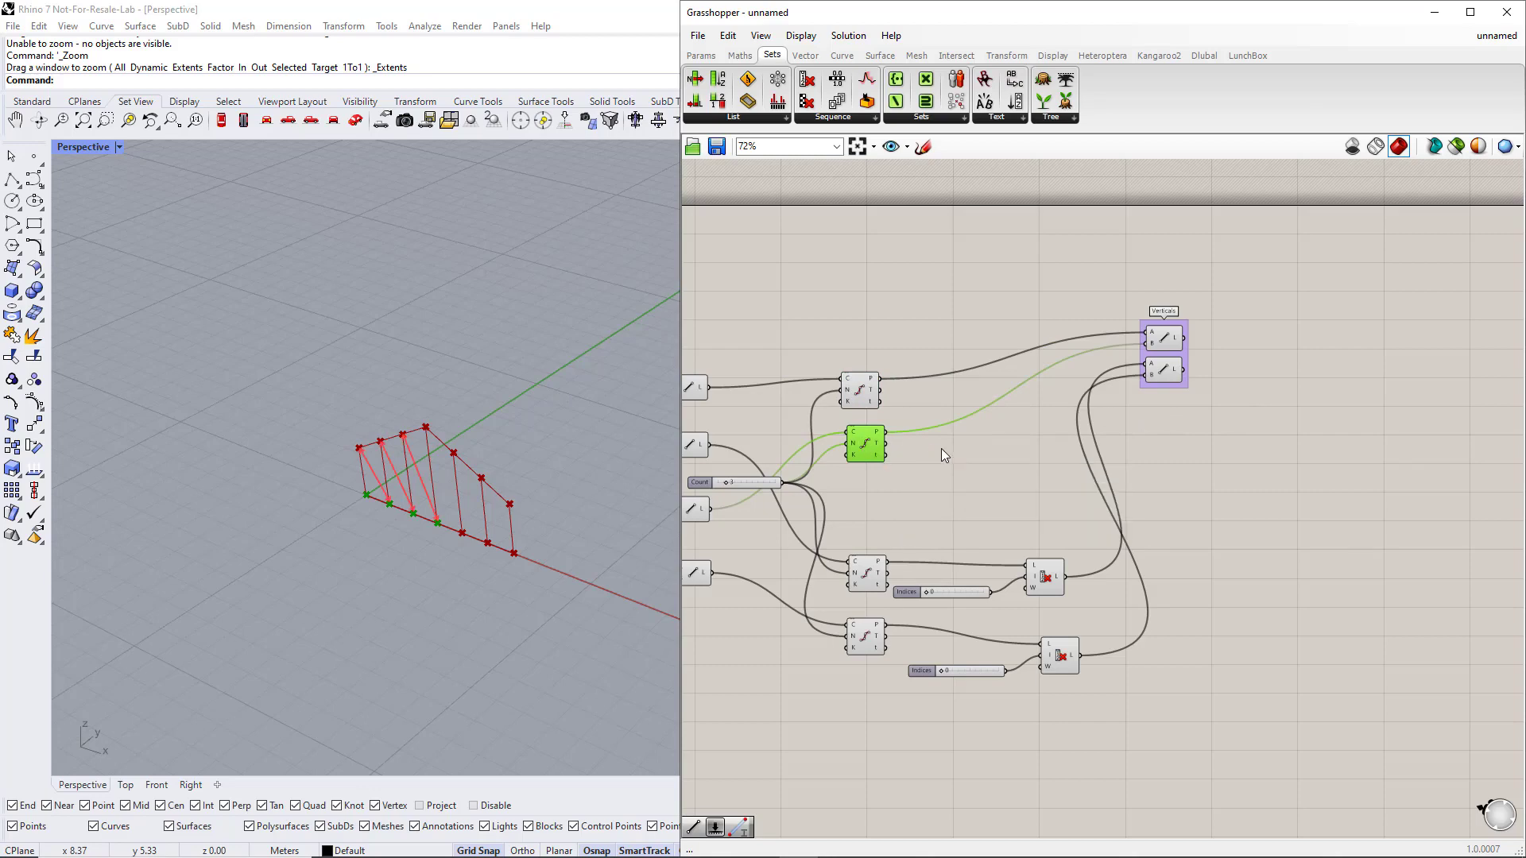
click(859, 400)
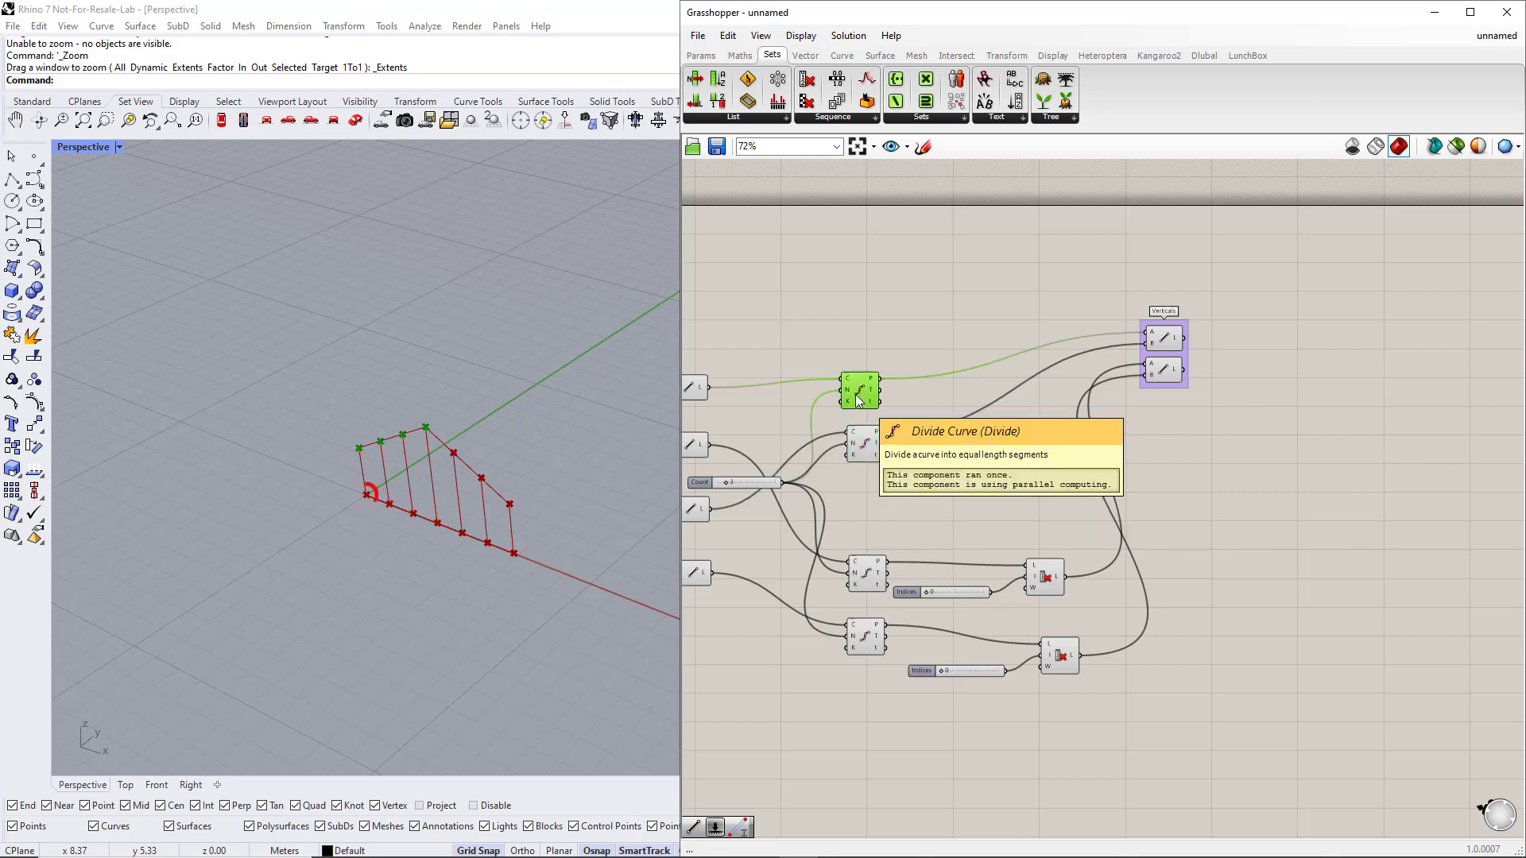
click(870, 443)
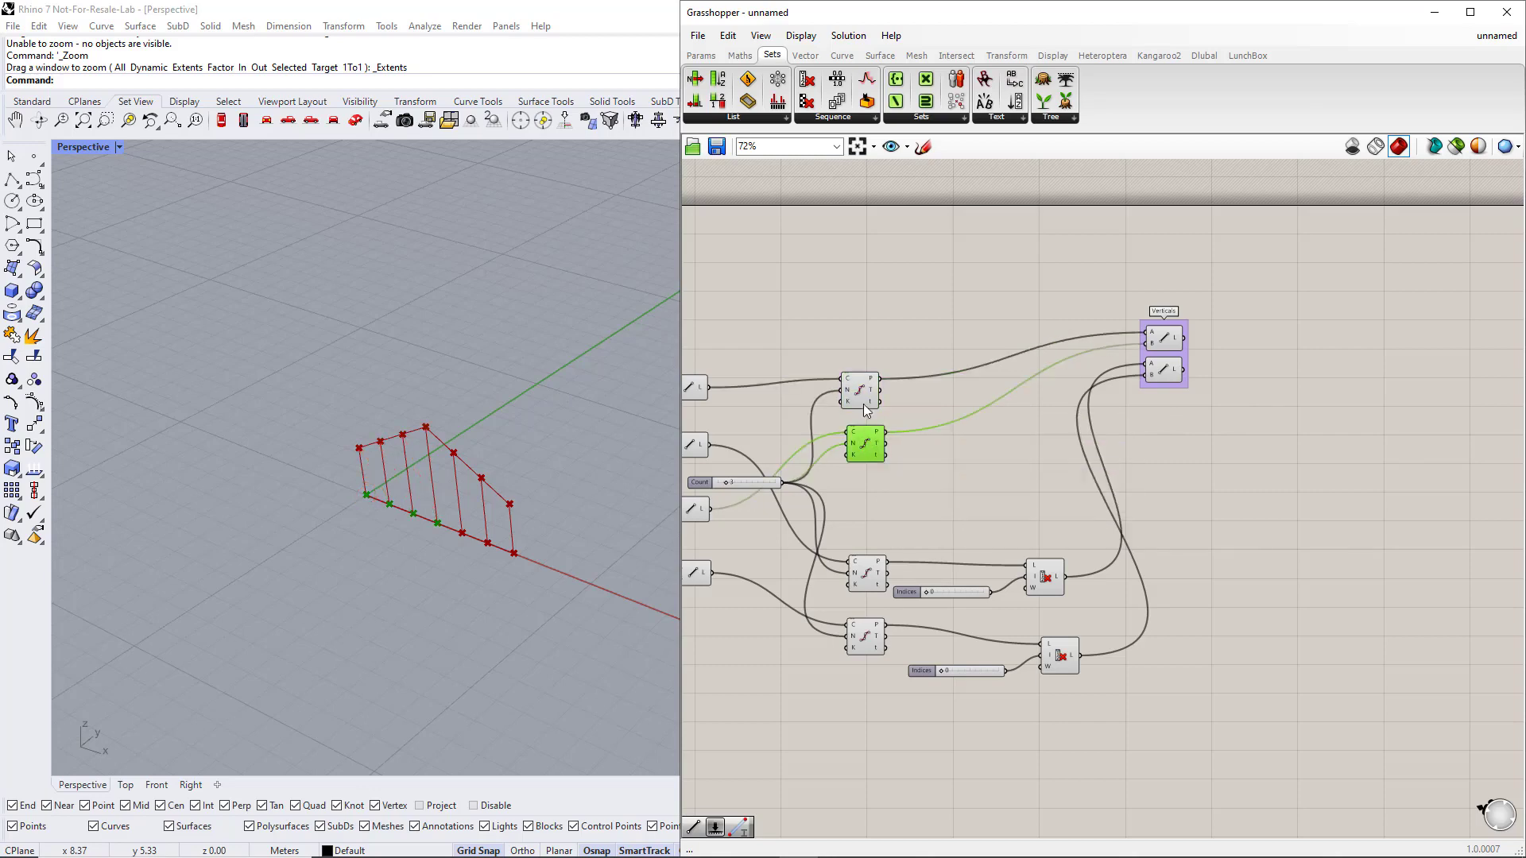
click(865, 406)
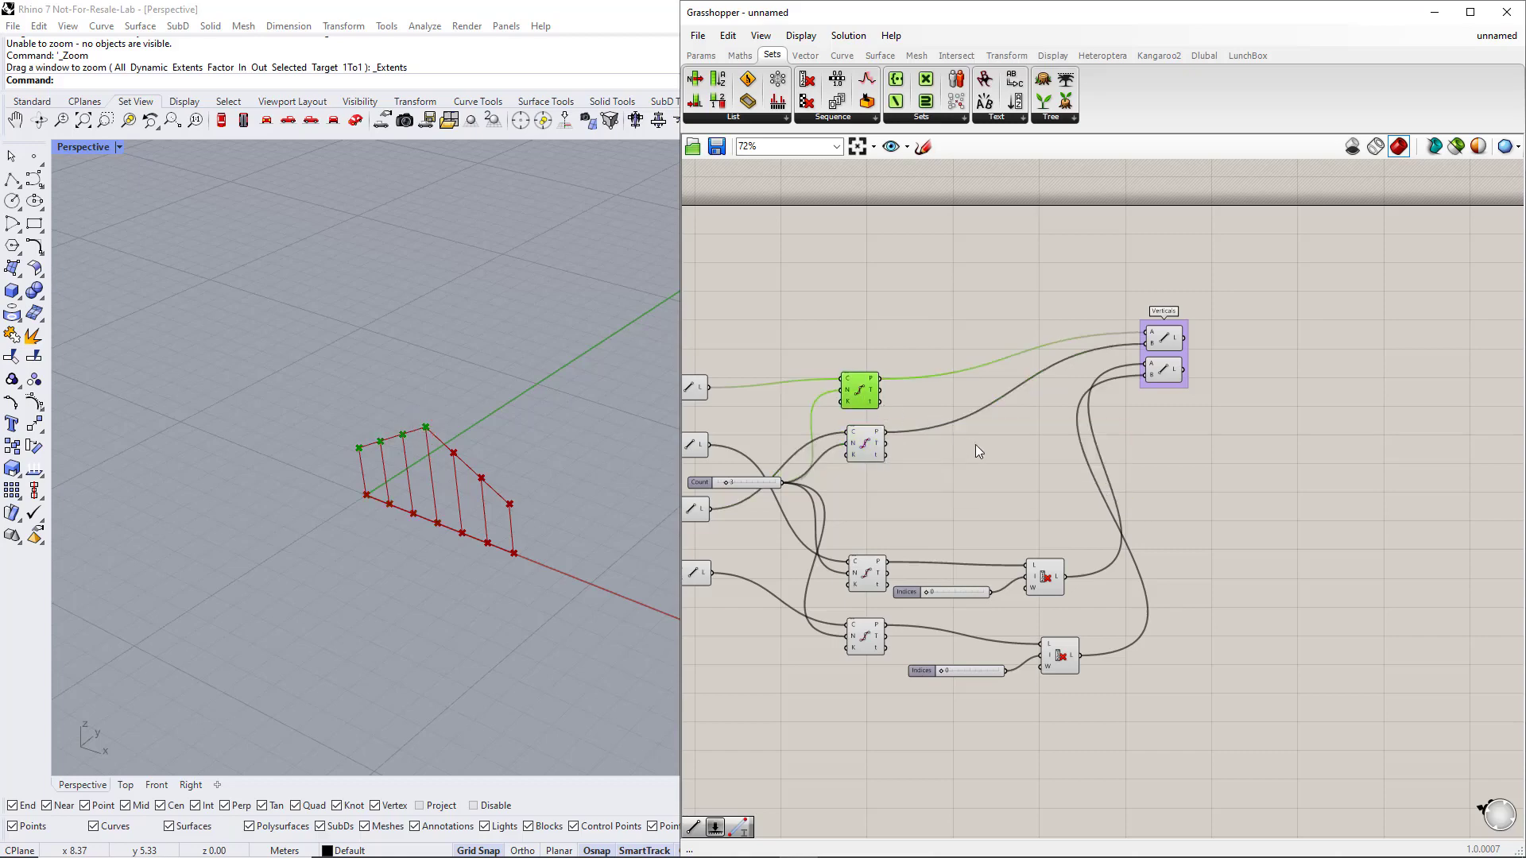
click(1041, 456)
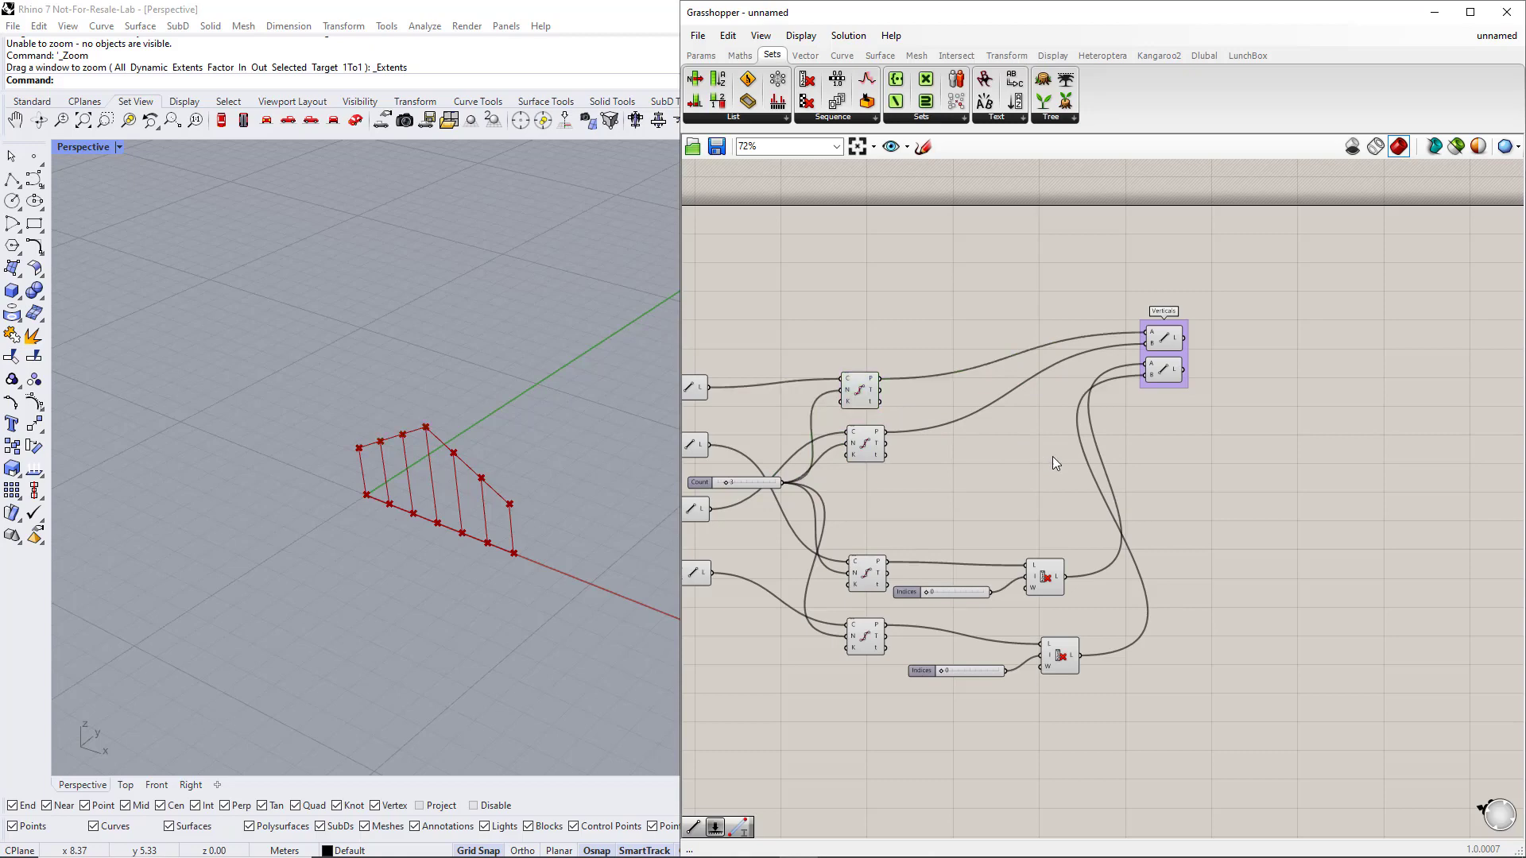
Add a Cull Index component fed by the second Divide Curve's points, with an index slider at 0, and place both below the Verticals group
double_click(1053, 456)
text(cull)
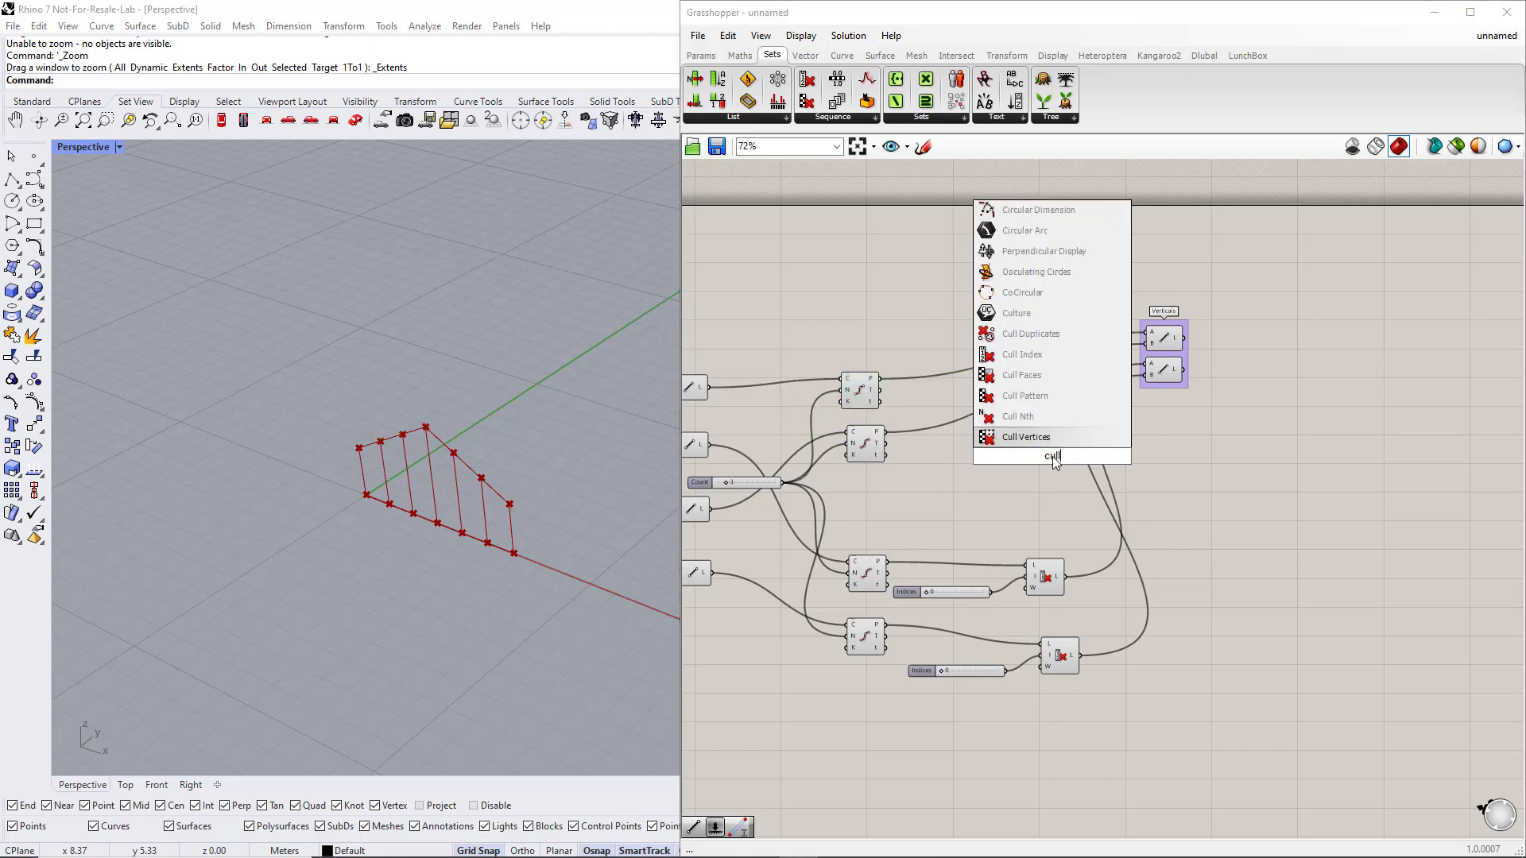
click(1022, 334)
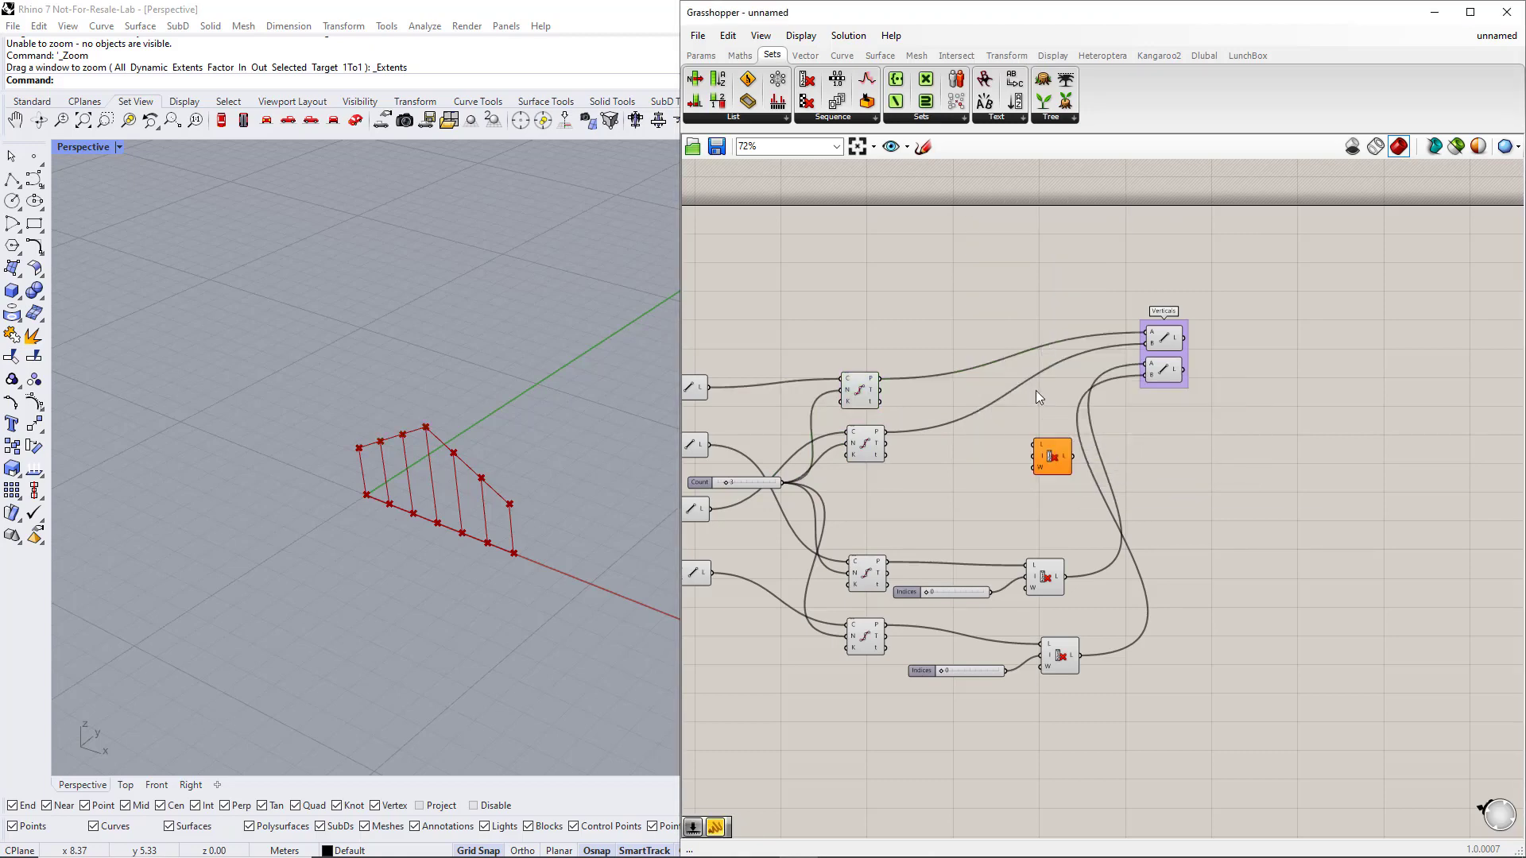
click(870, 451)
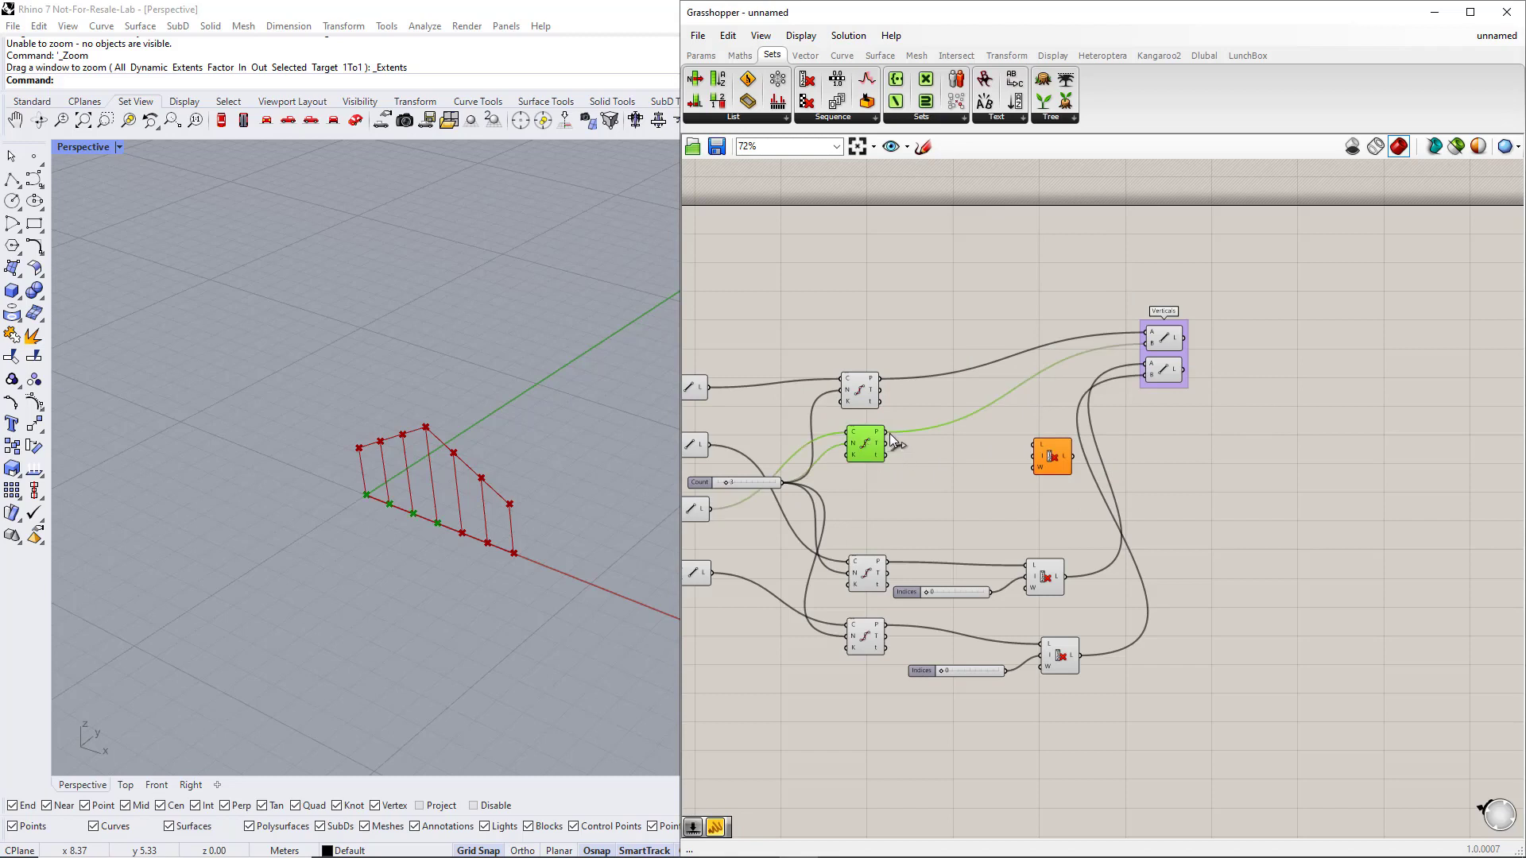
double_click(986, 479)
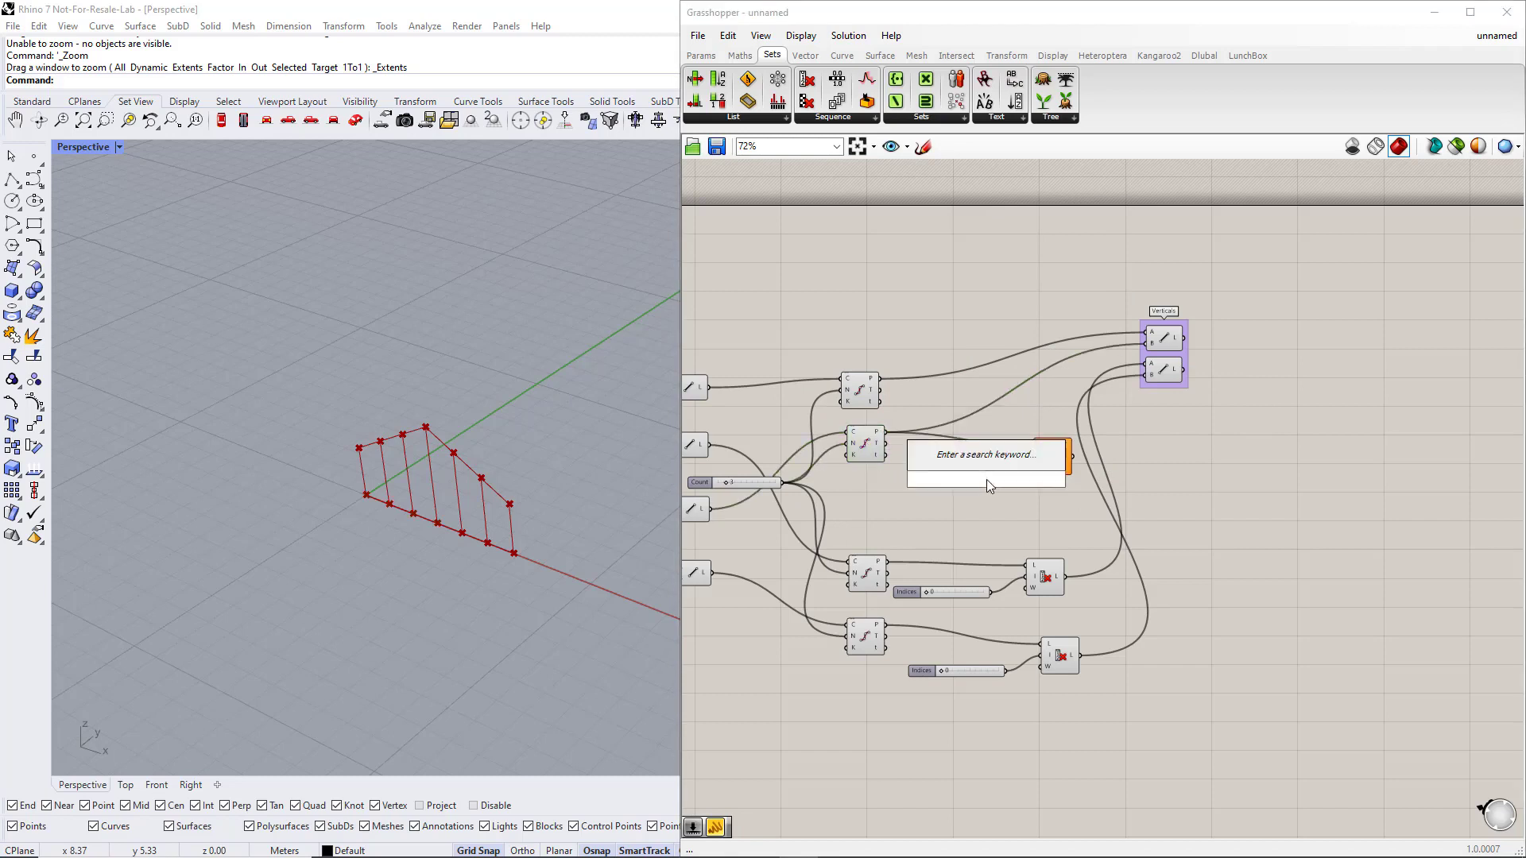
text(slider)
key(Return)
drag(985, 479, 1146, 485)
shift+click(1052, 459)
click(1146, 445)
Add another Cull Index component above the new one and feed its list from the first Divide Curve's points
double_click(1146, 445)
text(cul)
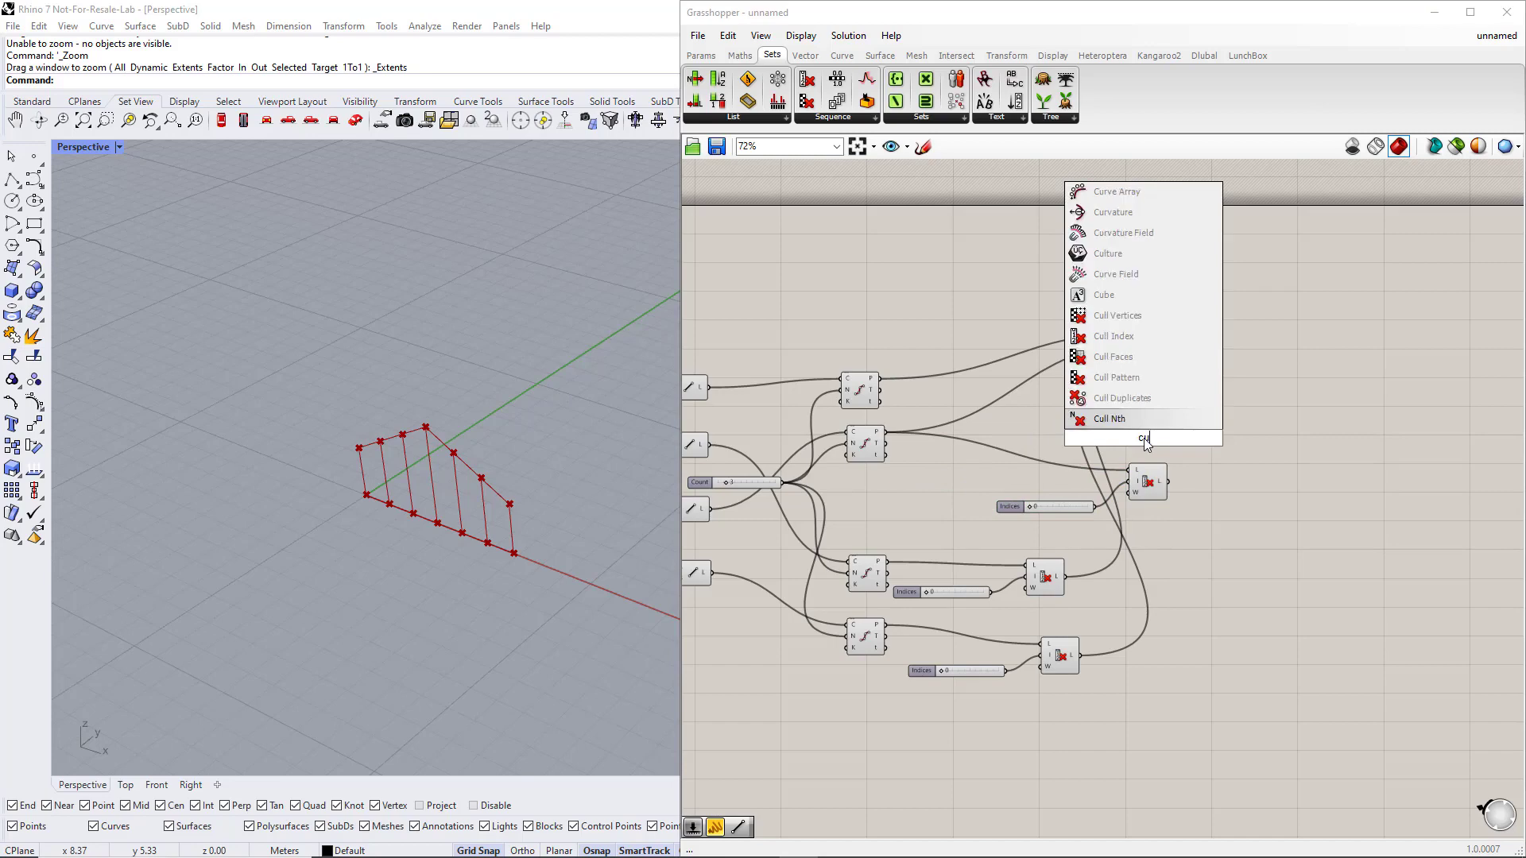
key(Up)
key(Up)
key(Up)
key(Up)
key(Return)
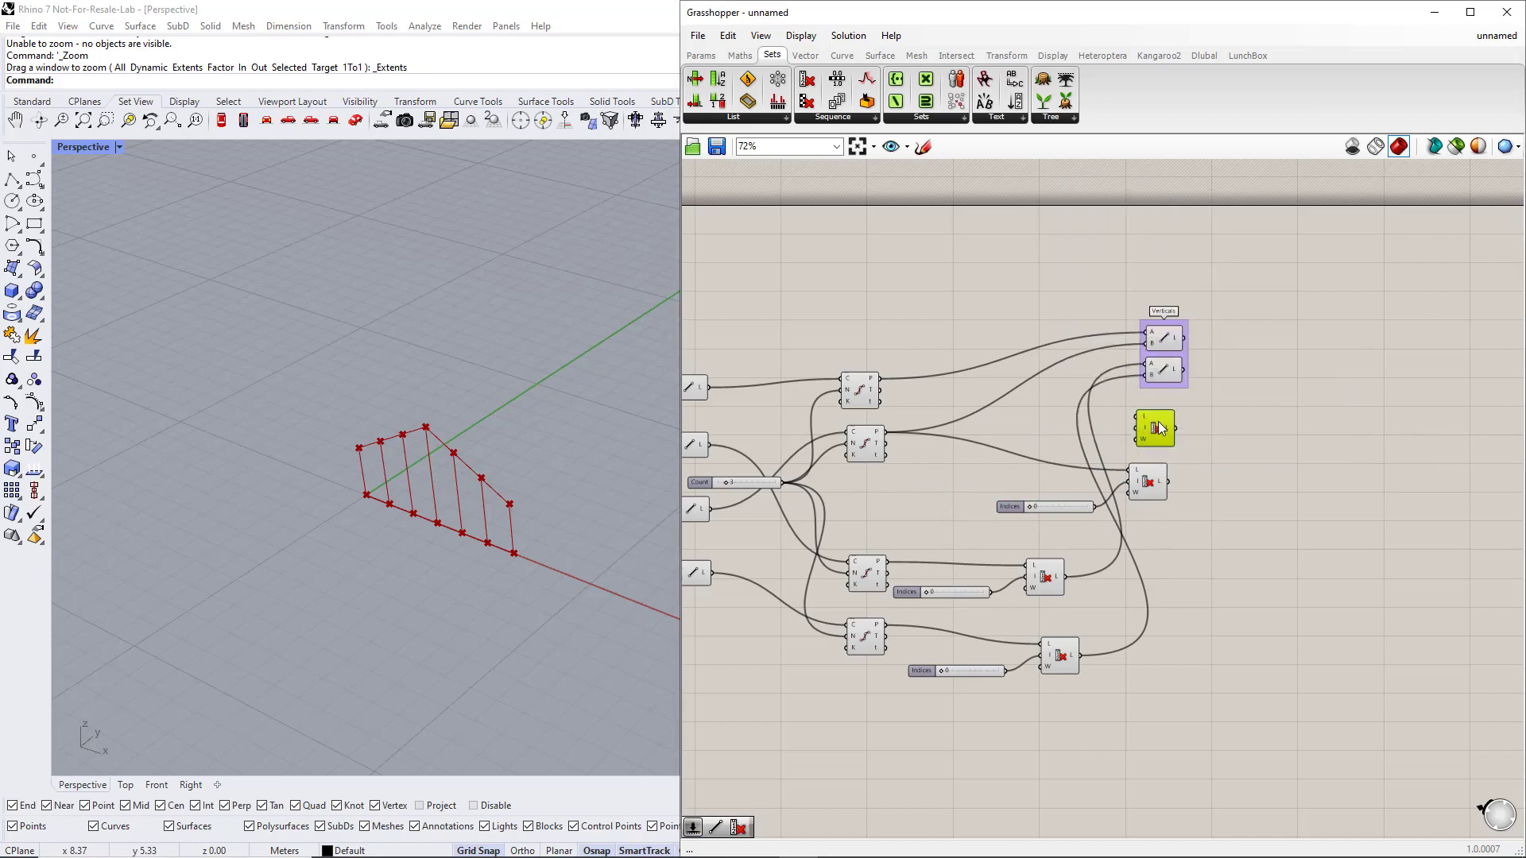
drag(1135, 422, 898, 395)
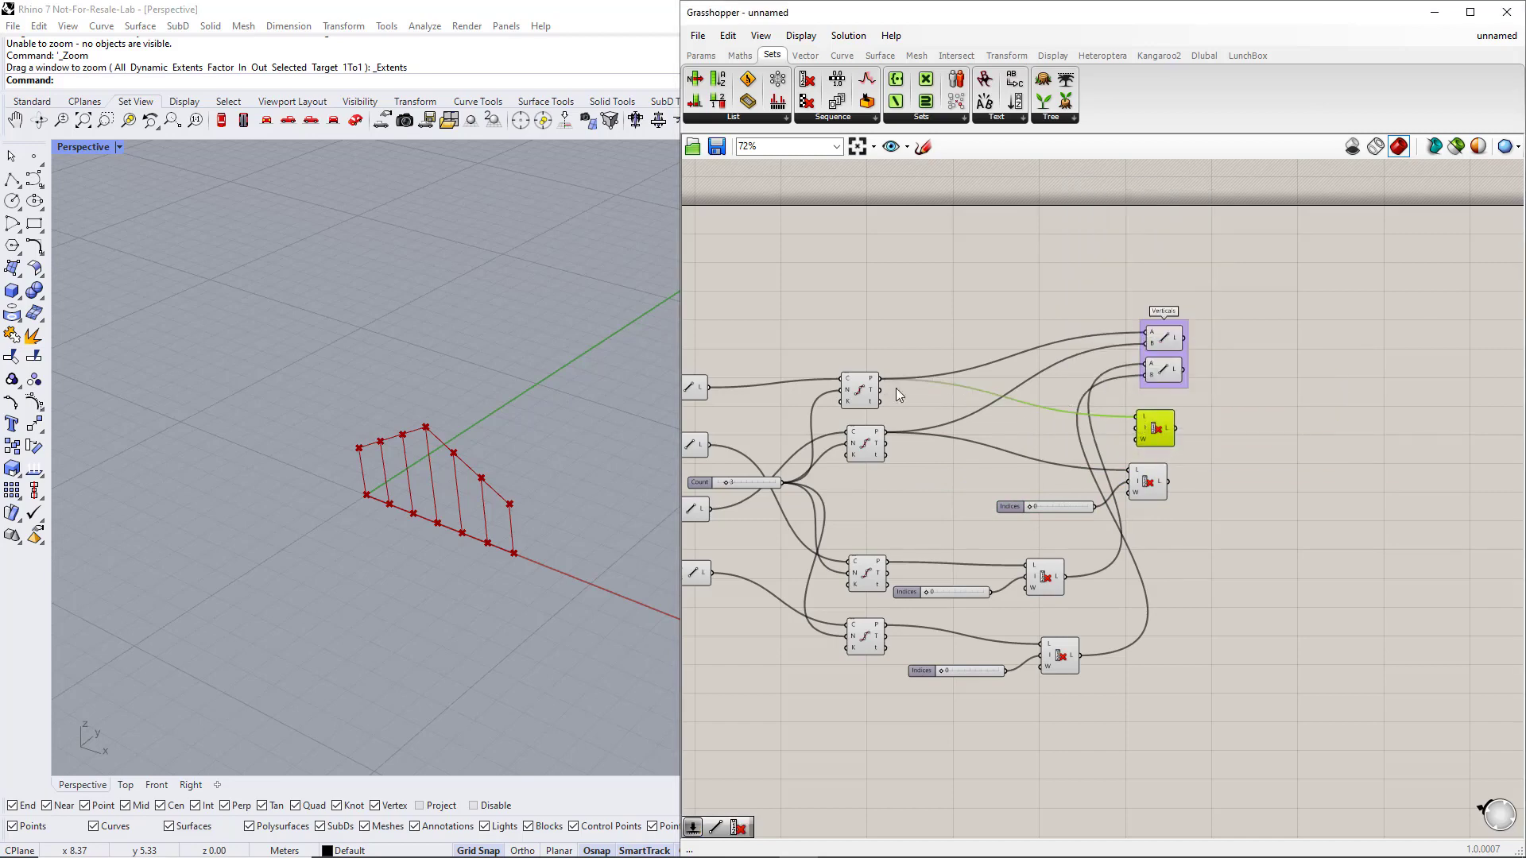
Add an integer slider to the upper Cull Index's indices input, with a minimum of -1 and a value of -1
double_click(1023, 441)
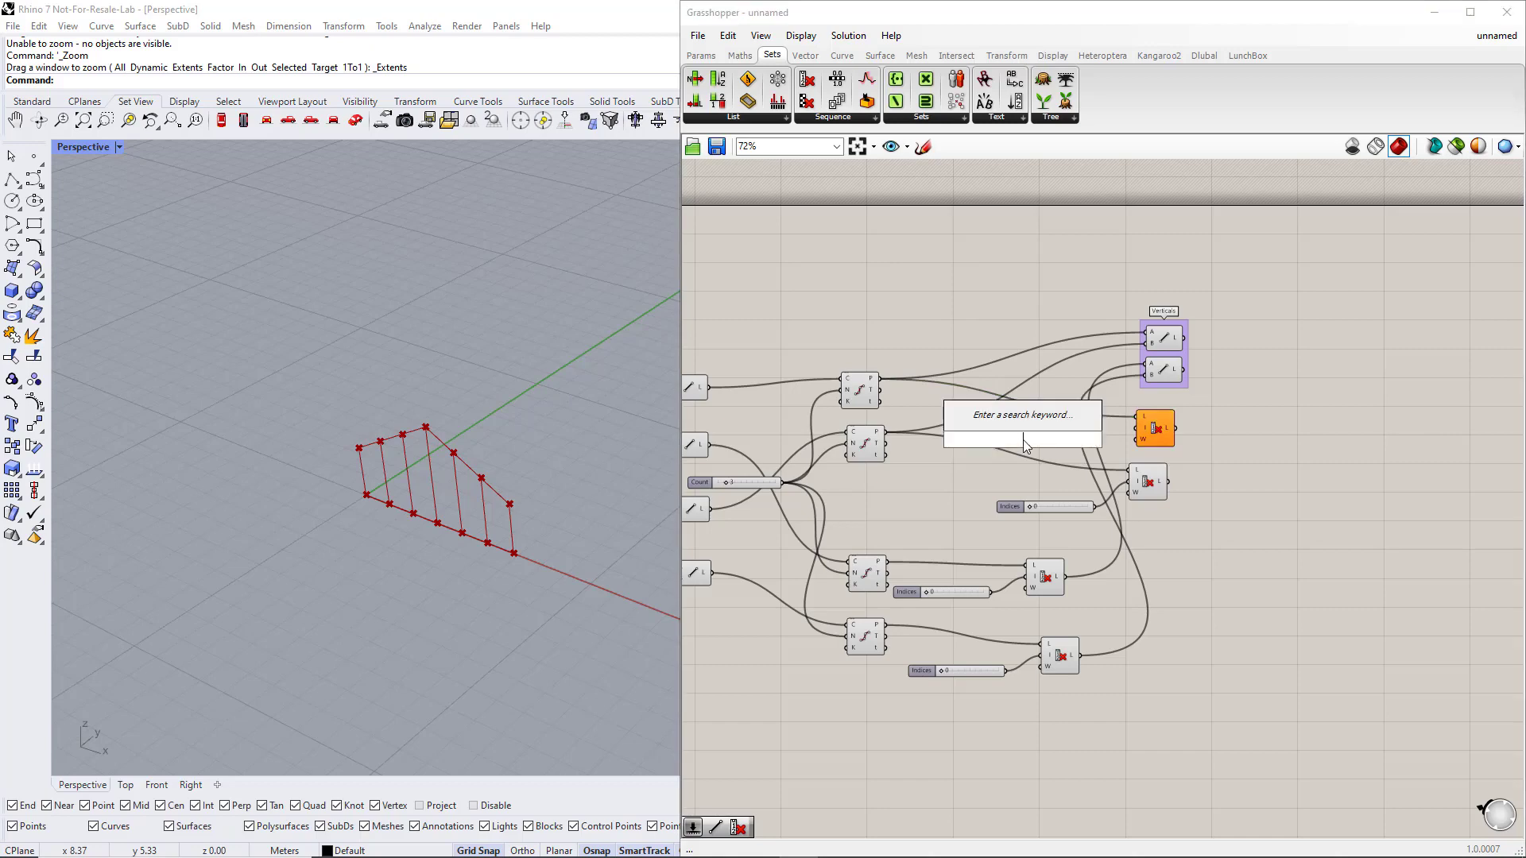
text(2)
key(Return)
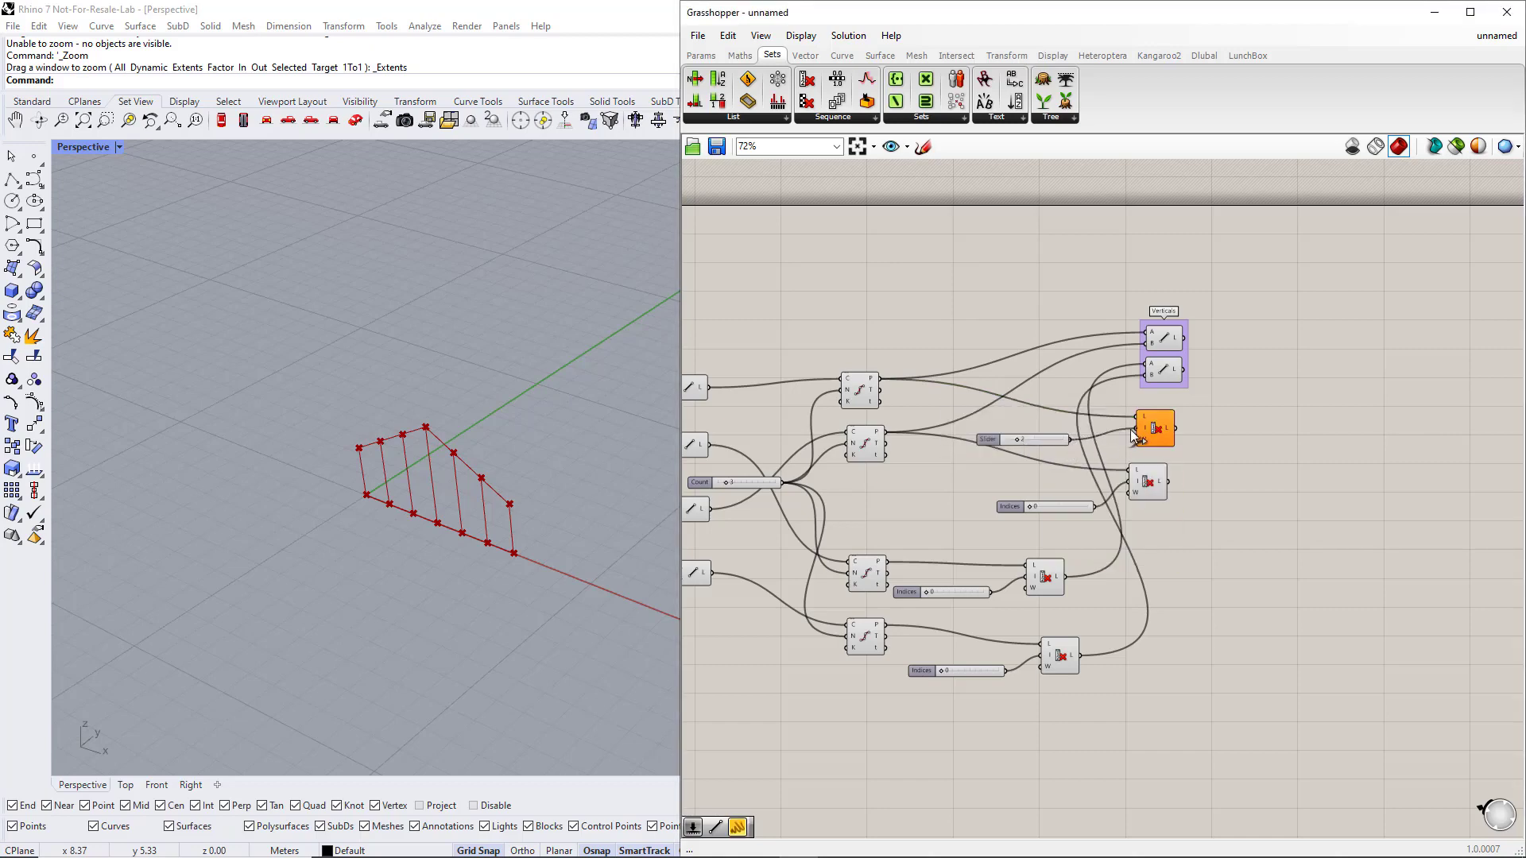
double_click(989, 441)
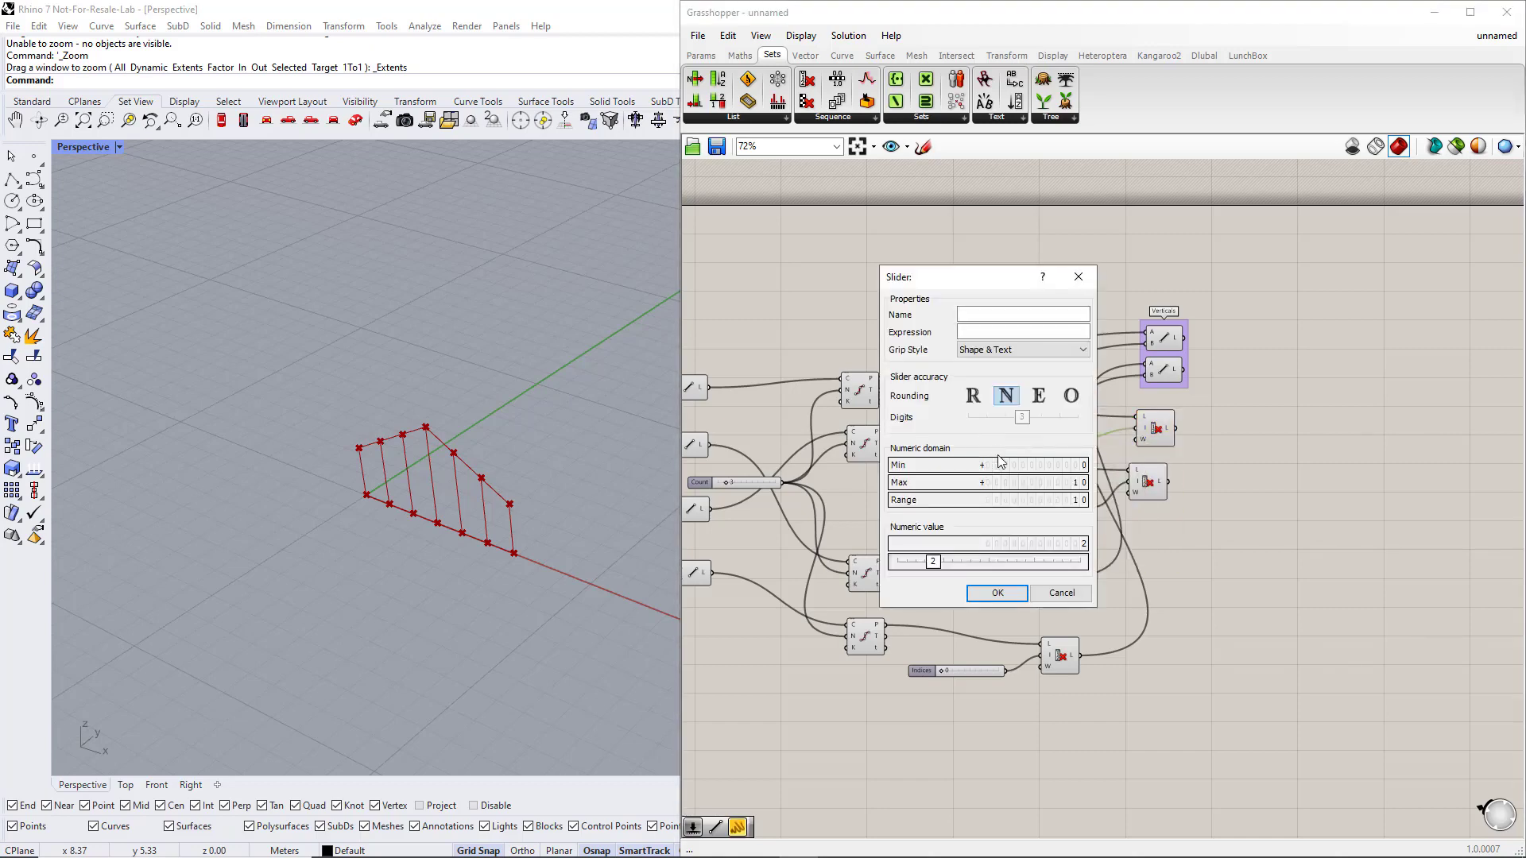
double_click(1001, 465)
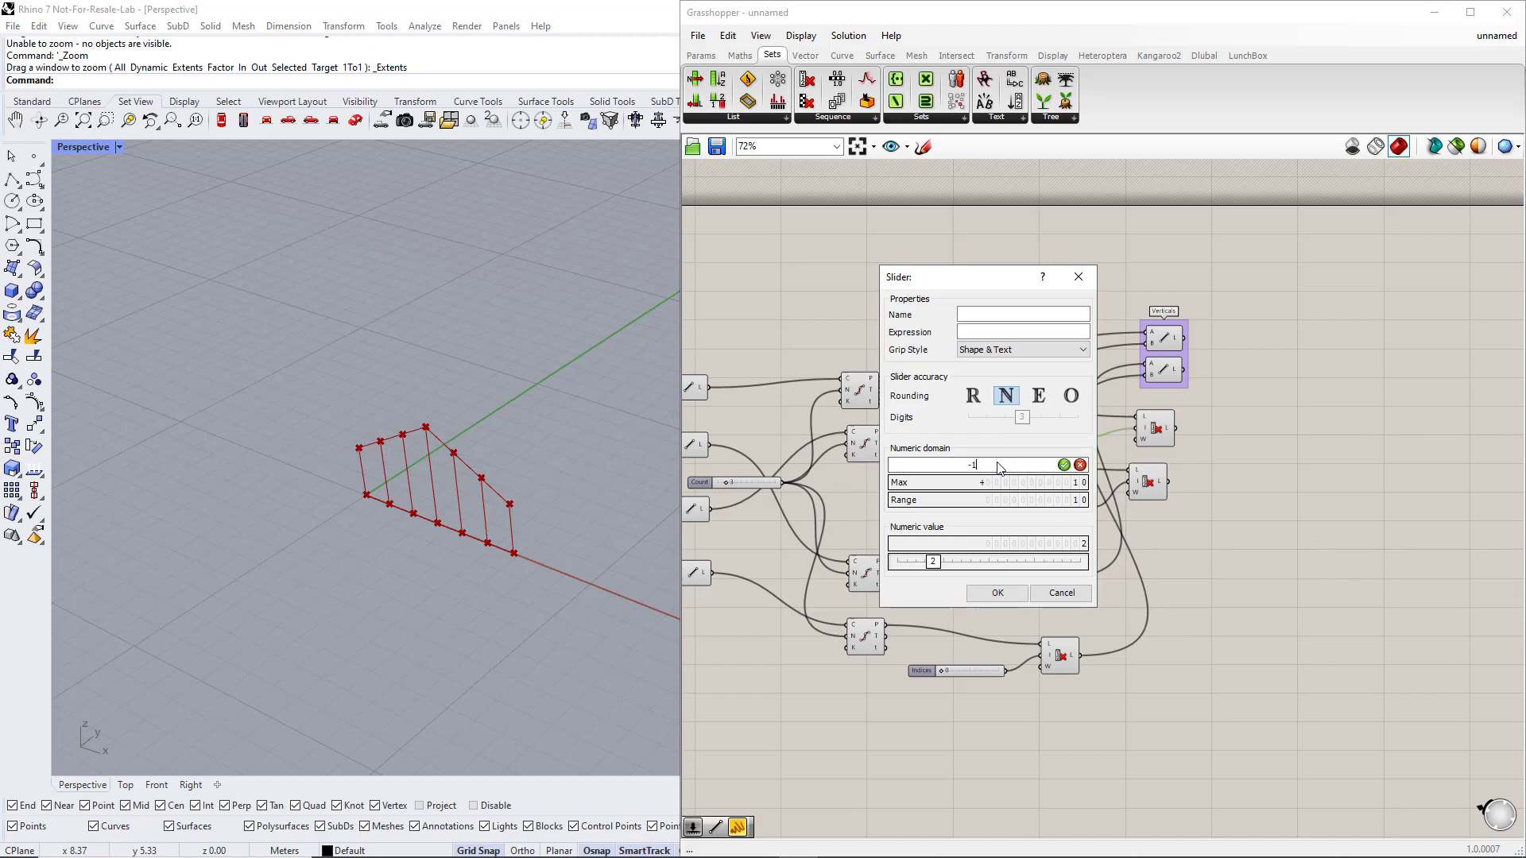
click(1063, 465)
click(997, 593)
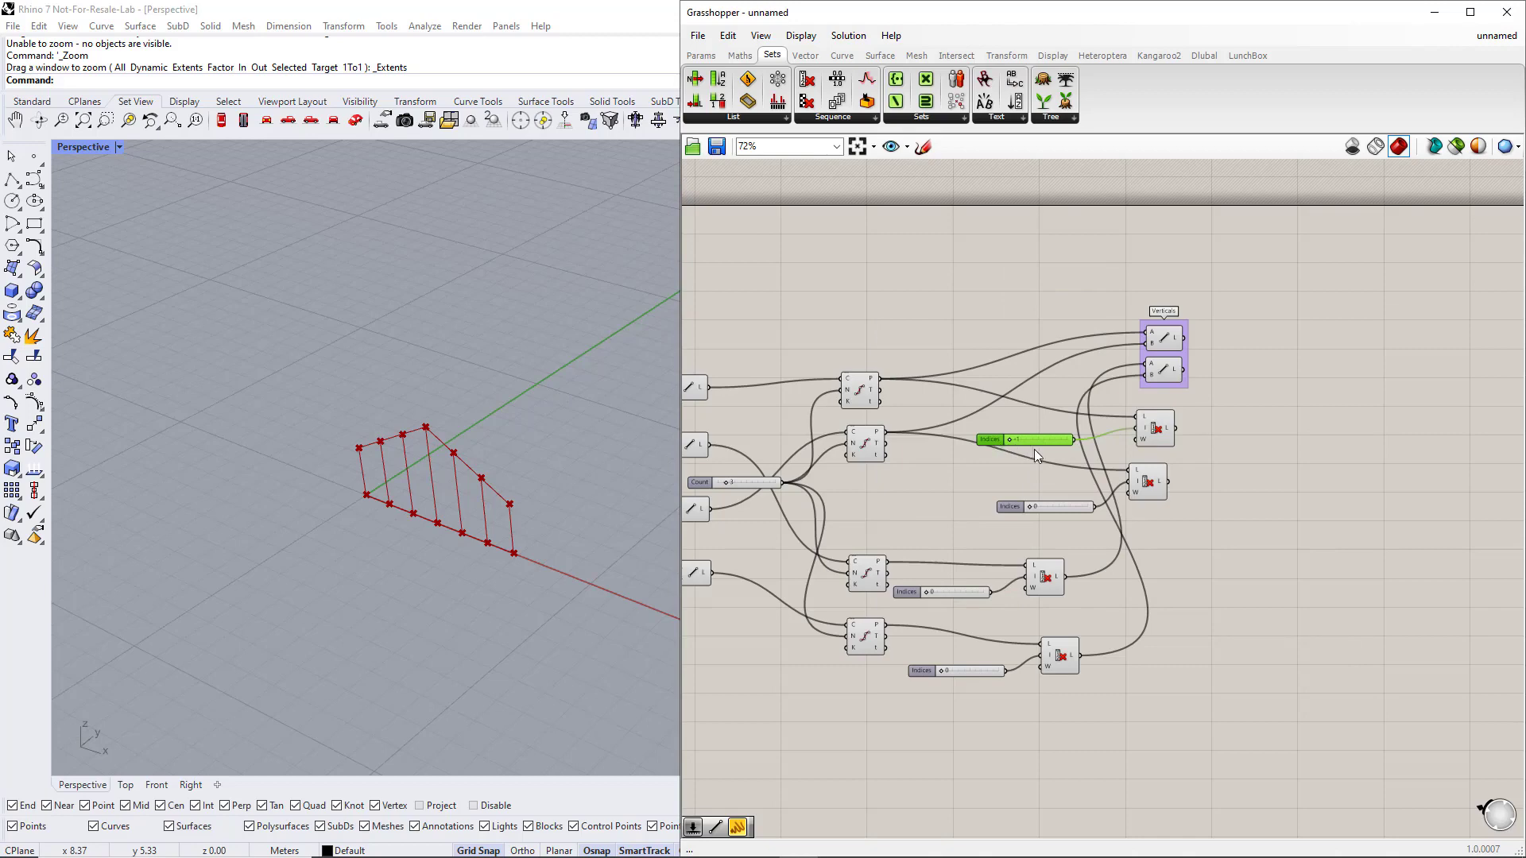
Add a Line component connecting the outputs of the two new Cull Index components to form diagonals on the first truss half
click(1149, 430)
click(1152, 486)
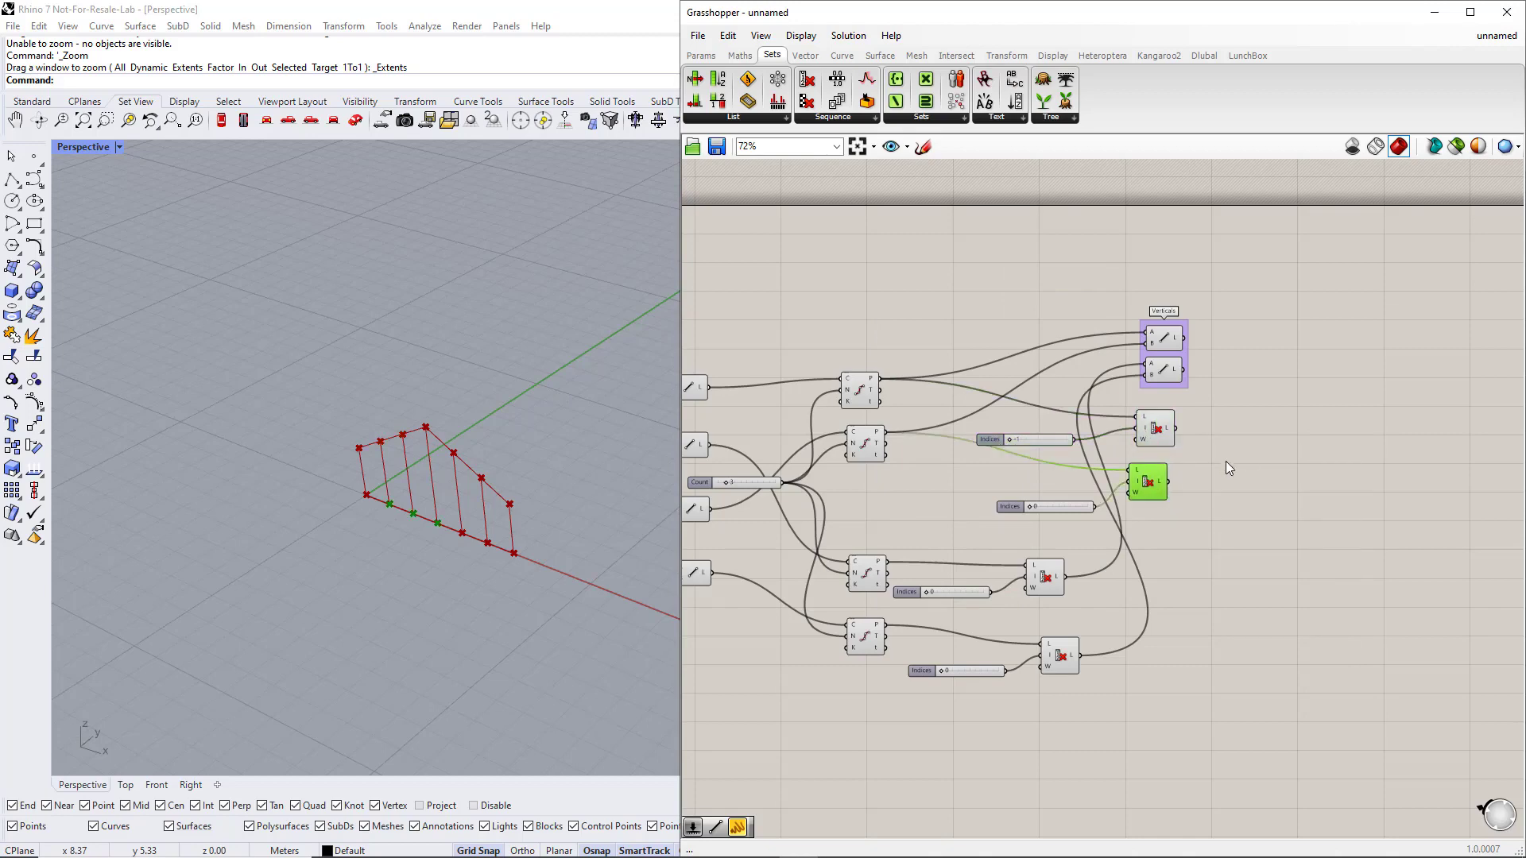
double_click(1241, 454)
text(line)
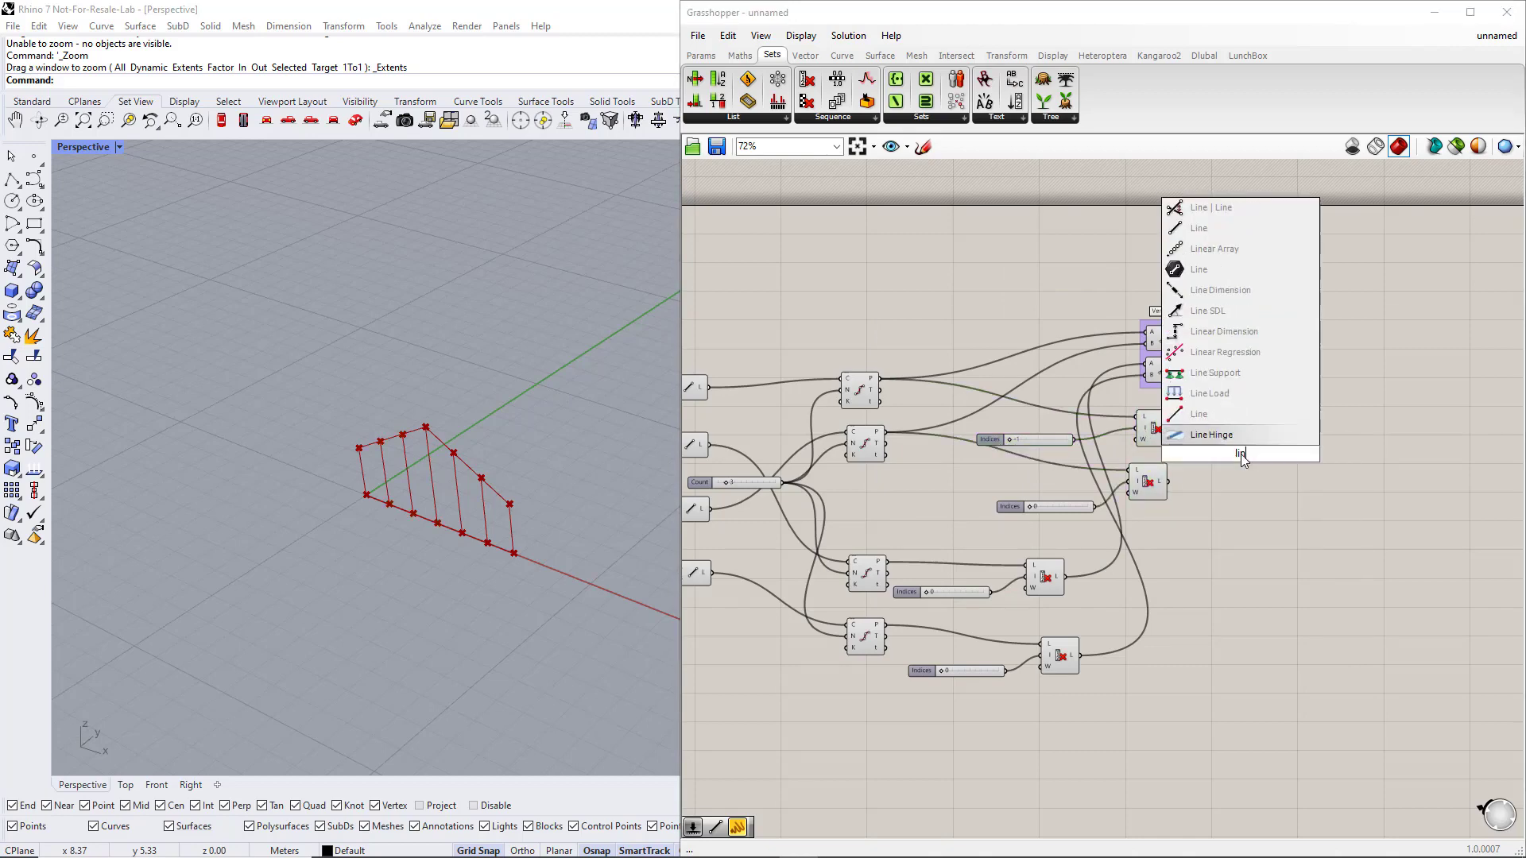
click(1233, 416)
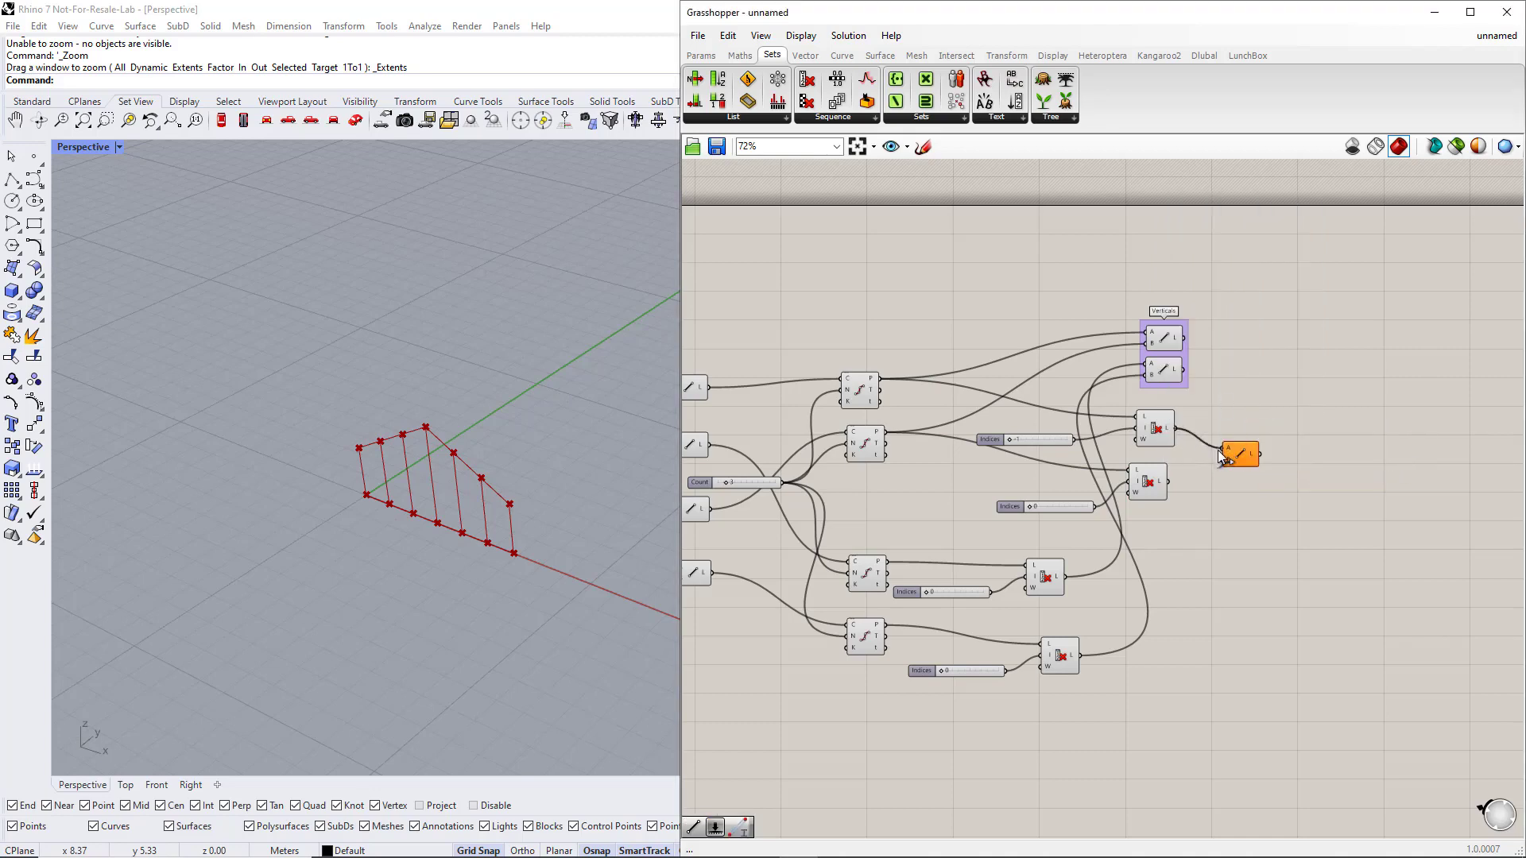
drag(1213, 465, 1219, 461)
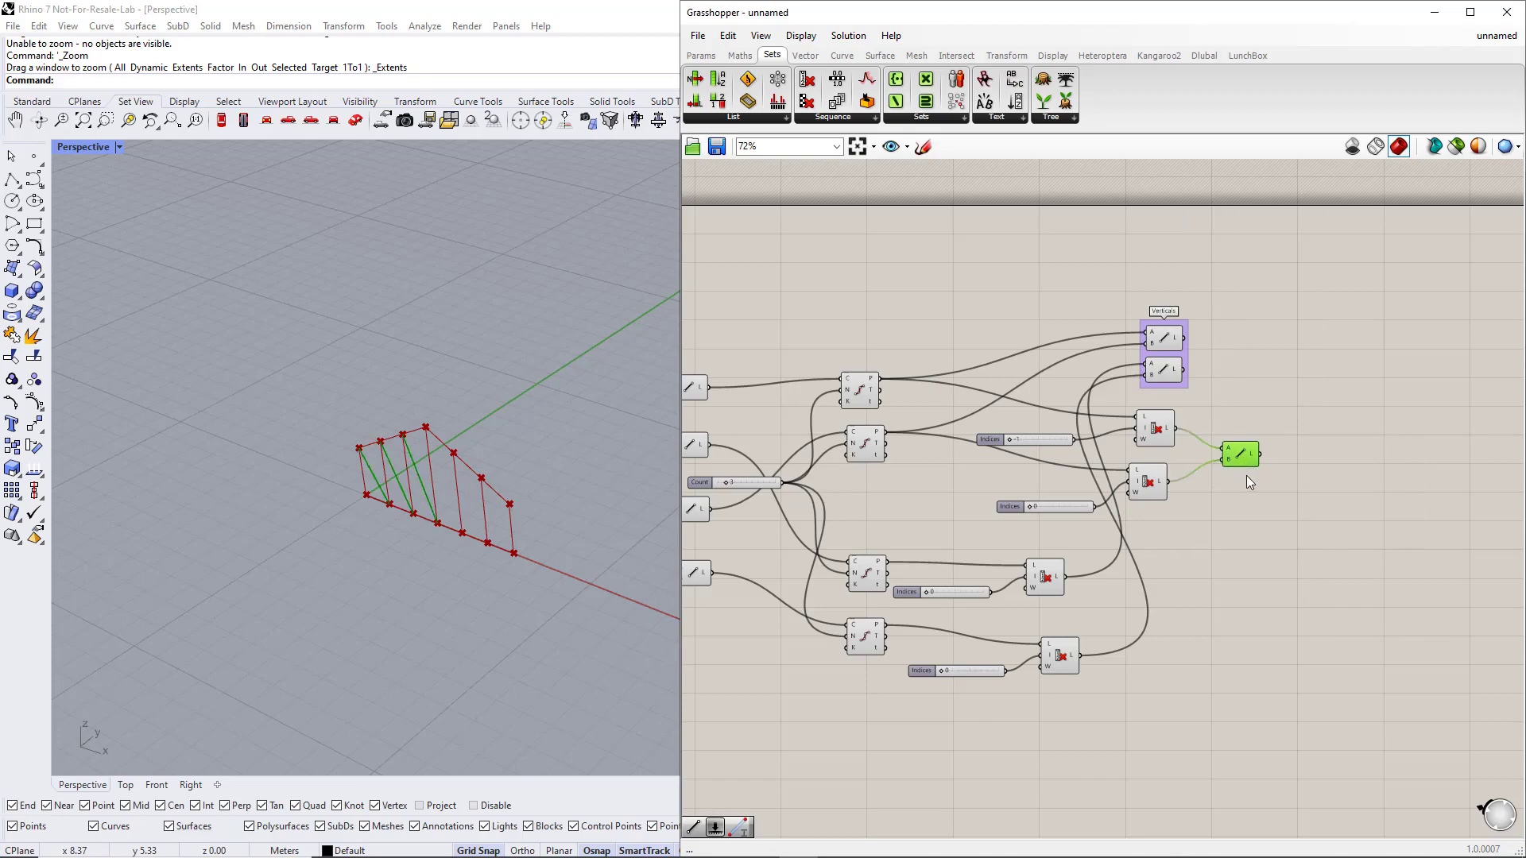
click(1247, 482)
Duplicate the diagonal Line, its two Cull Index components and sliders below, feeding the copies from the third and fourth Divide Curves' points
drag(1260, 535, 1059, 438)
alt+drag(1160, 437, 1292, 562)
click(1115, 647)
click(866, 572)
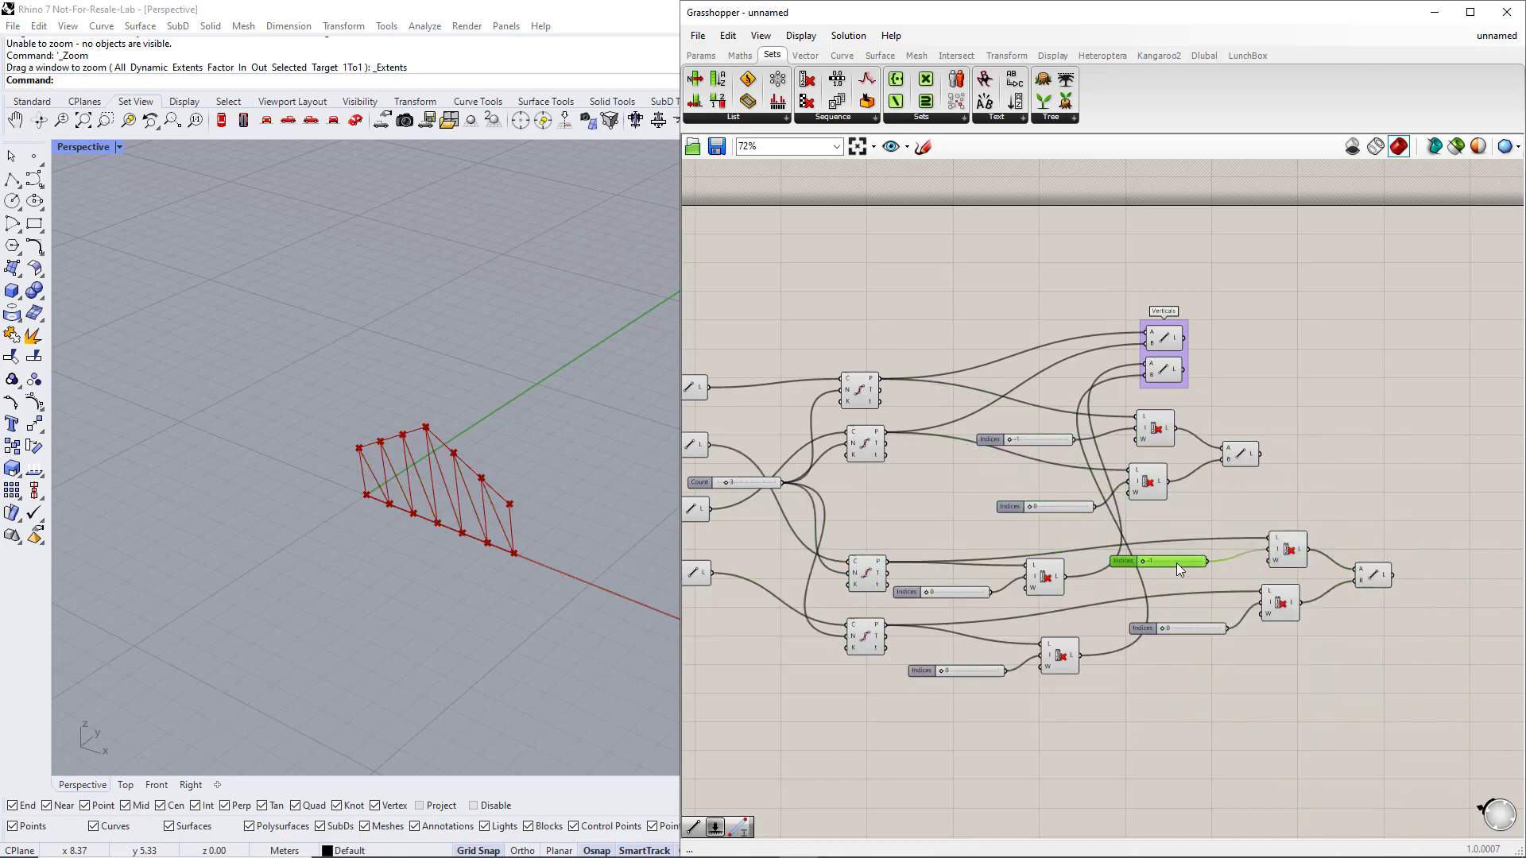
Swap the duplicated cull indices, using a new 0 slider for the upper Cull Index and the -1 slider for the lower, deleting the spare
drag(1177, 563, 1182, 574)
double_click(1196, 554)
text(0)
key(Return)
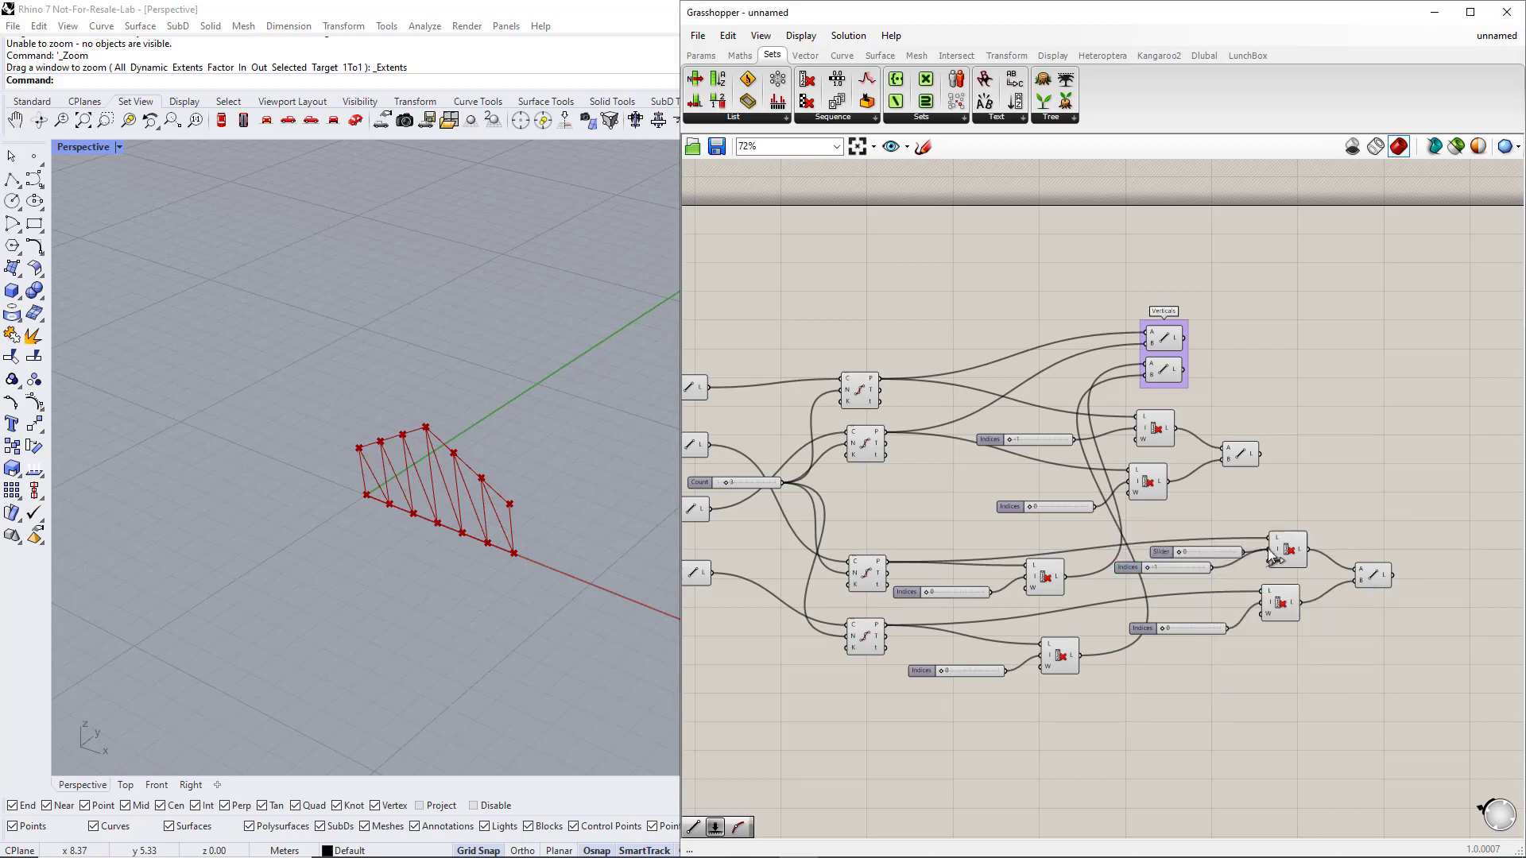
drag(1172, 567, 1192, 613)
click(1188, 627)
key(Delete)
Place the two diagonal Line components together, group them and name the group Diagonals
drag(1240, 454, 1357, 468)
drag(1373, 574, 1316, 418)
key(ctrl+g)
scroll(1396, 511, up, 2)
right_click(1347, 481)
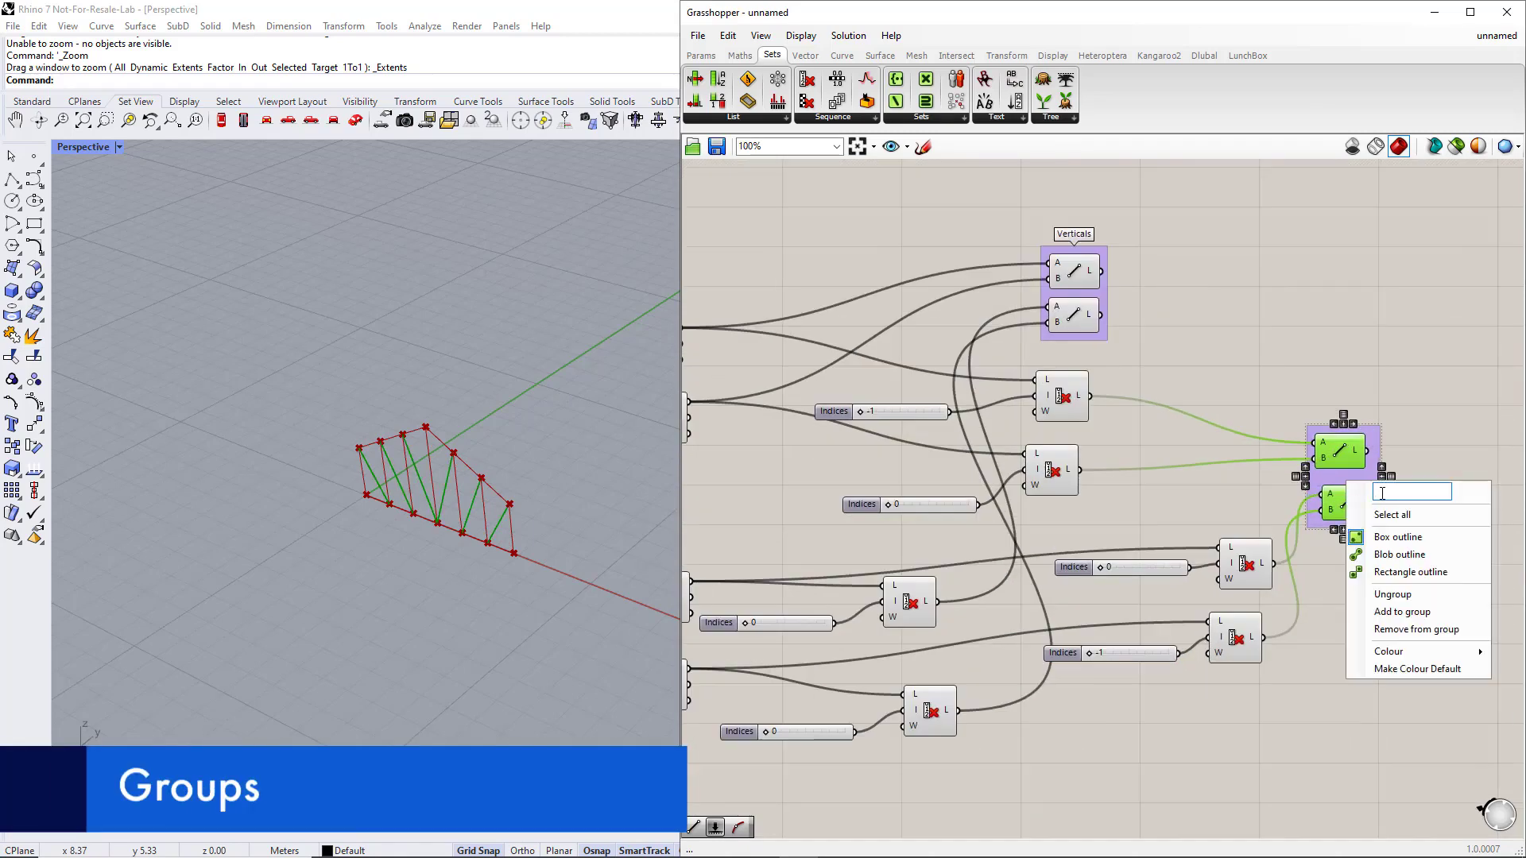
text(Diagonals)
key(Return)
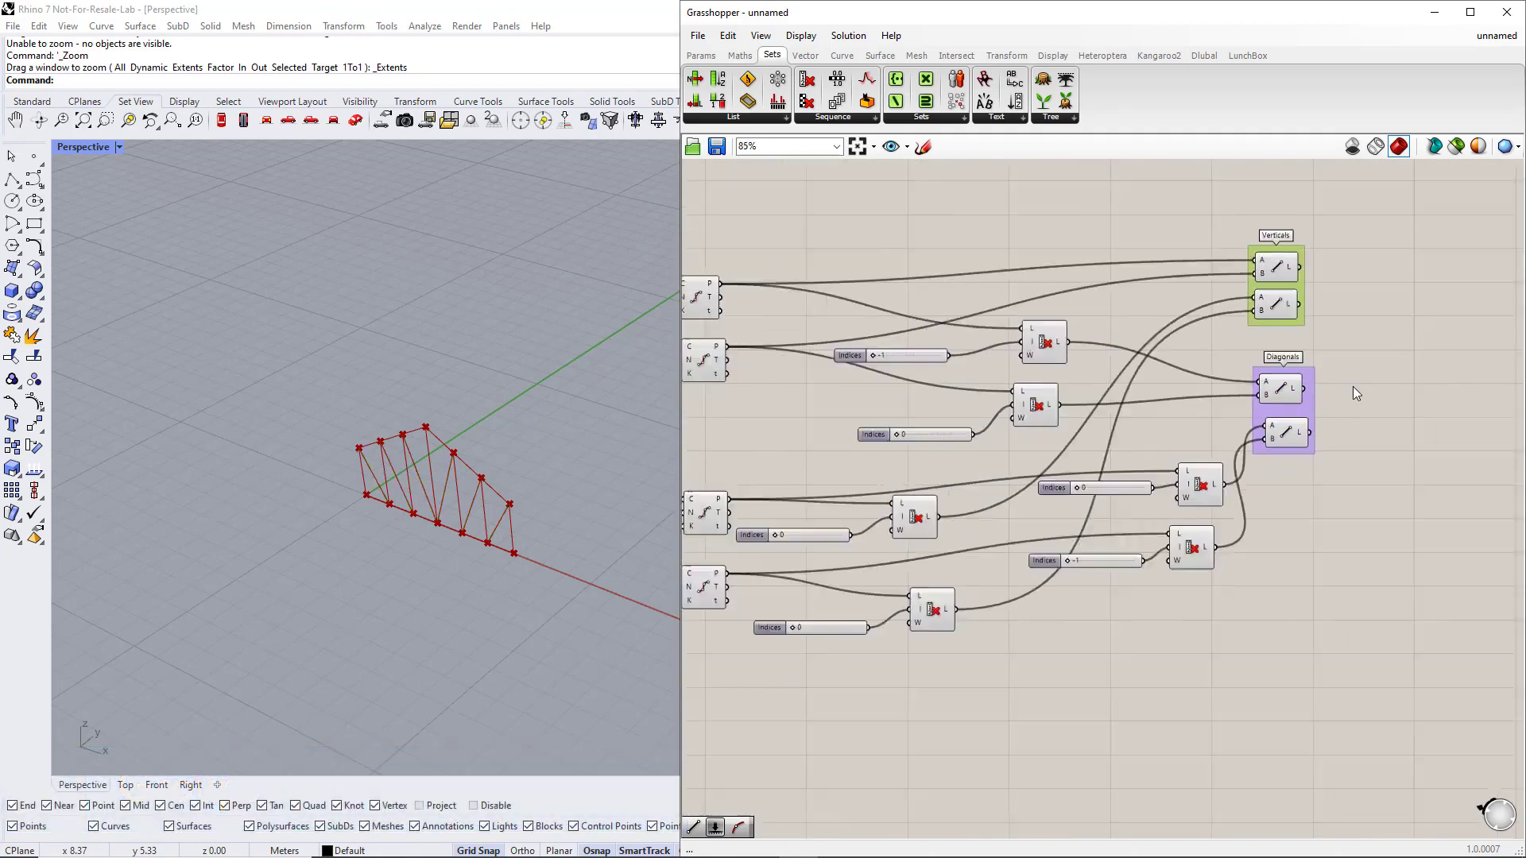
Bring the two top chord Line components below the Diagonals group, group them and name the group Upper chord
key(ctrl+v)
scroll(1319, 509, up, 1)
click(1305, 513)
drag(1351, 553, 1270, 445)
key(ctrl+g)
right_click(1315, 461)
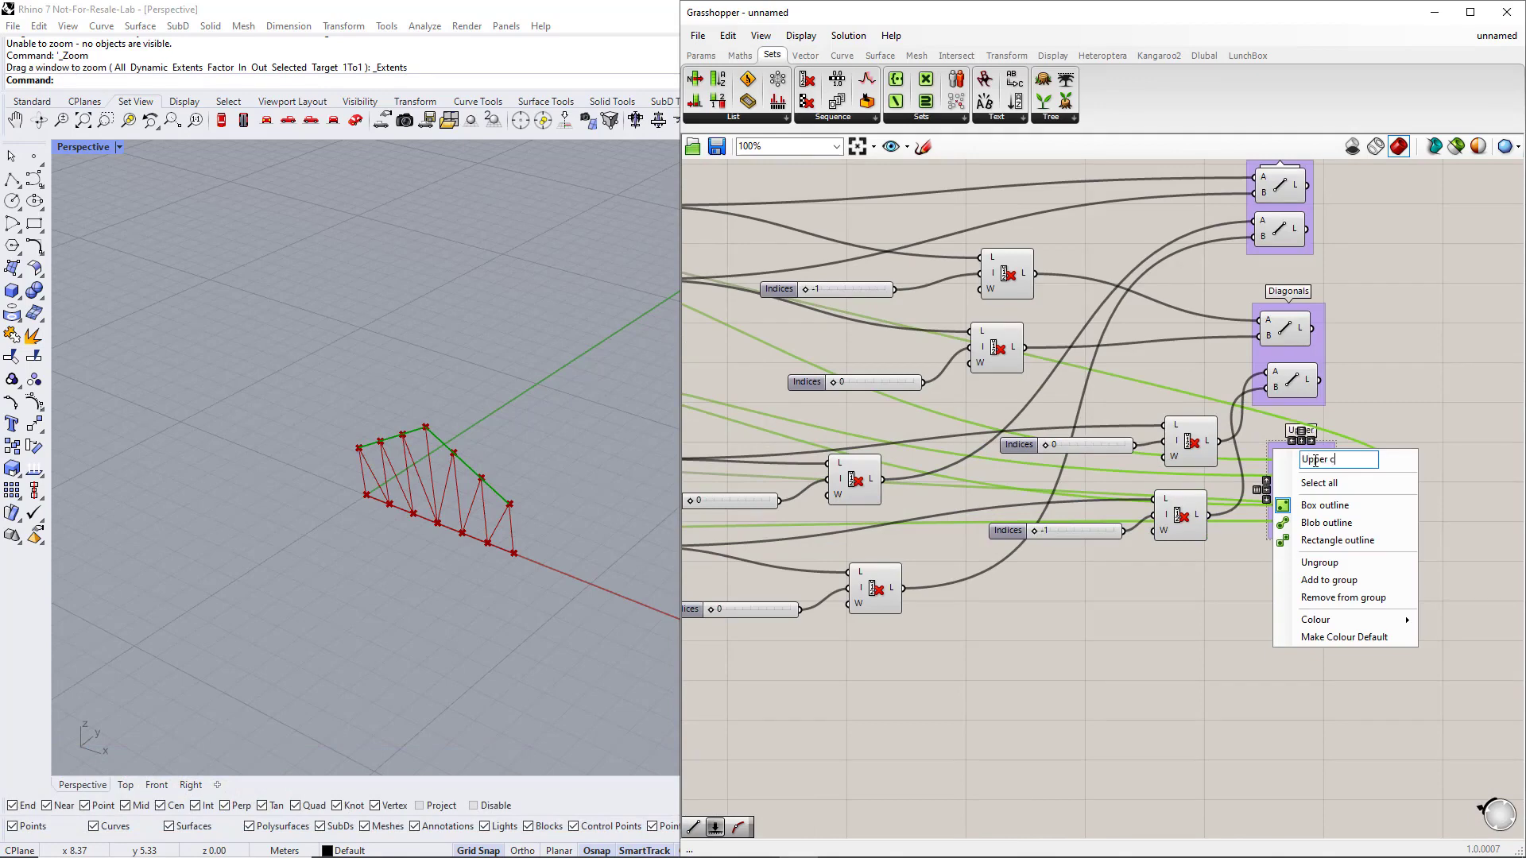
key(Return)
Turn off the preview of the two Line components that draw the halves of the bottom chord
scroll(1271, 556, down, 4)
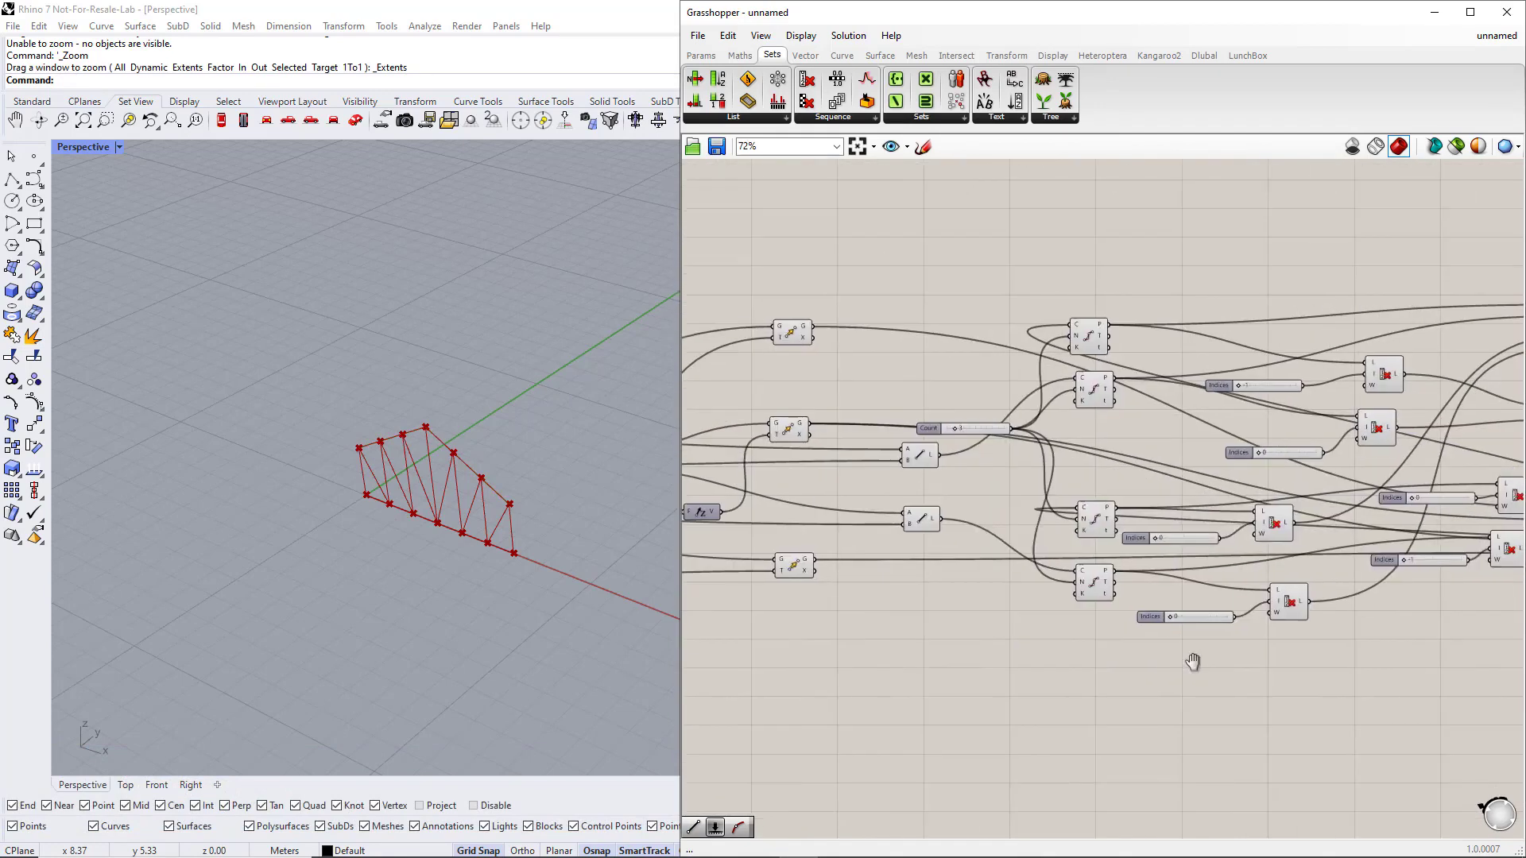
scroll(1123, 666, up, 1)
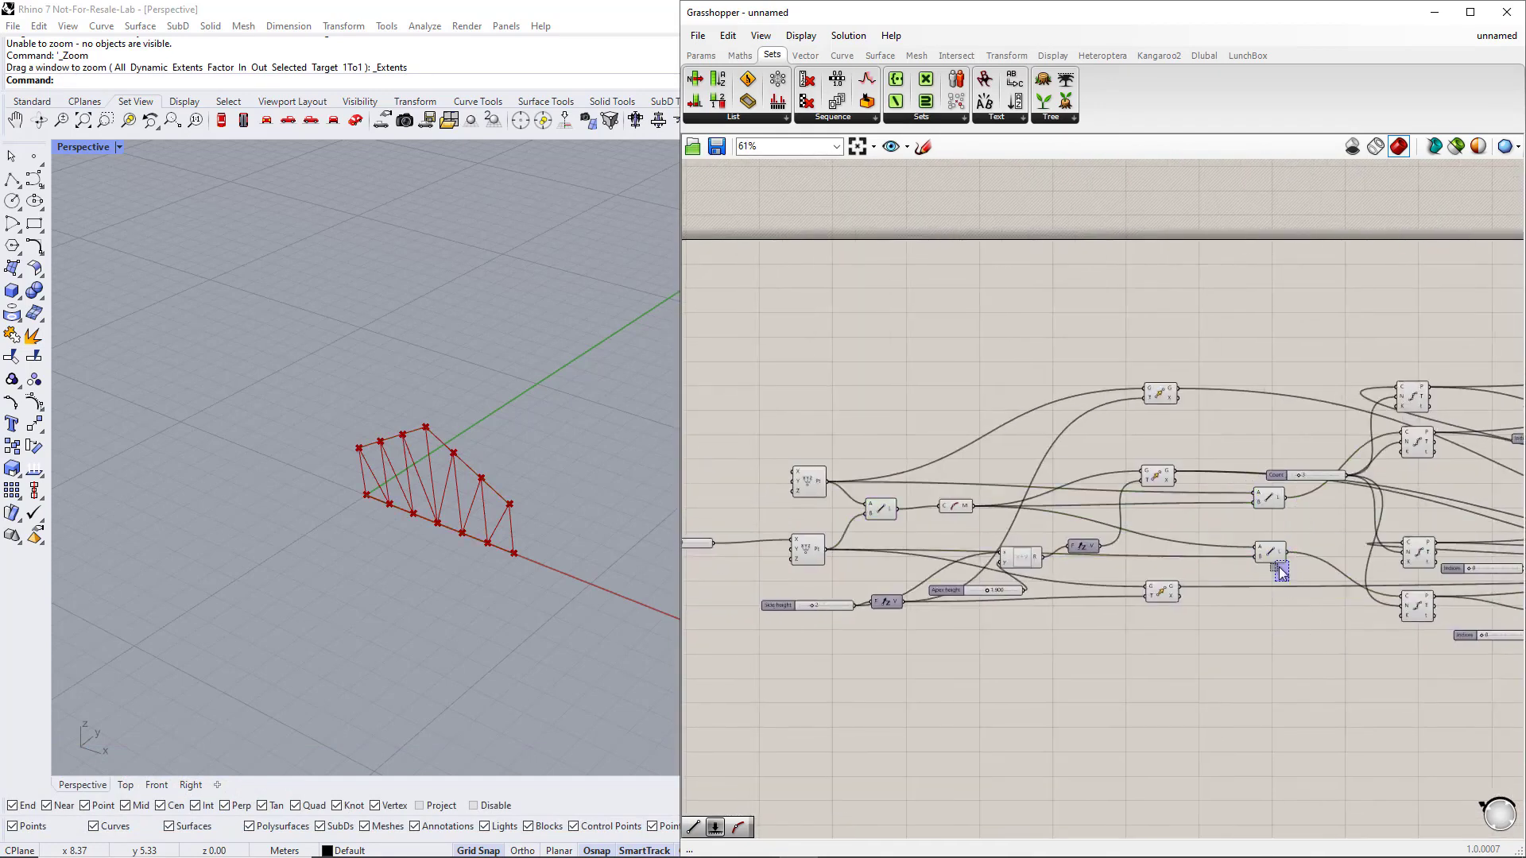
middle_click(1269, 502)
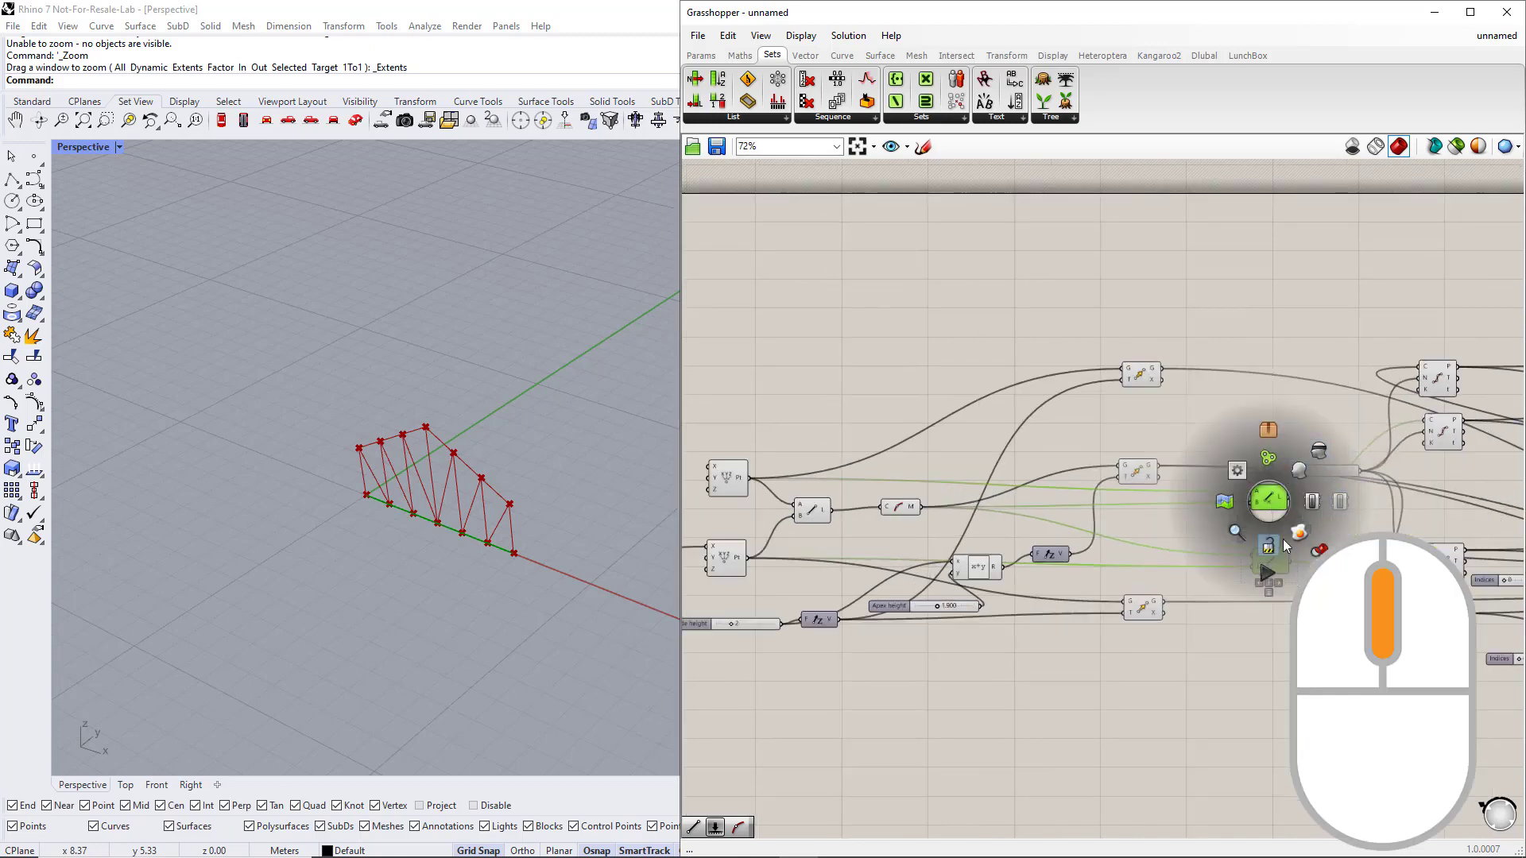
click(1341, 501)
click(1336, 626)
Move the full bottom chord Line component beneath the Upper chord group, group it and name the group Lower chord
right_drag(910, 518, 807, 583)
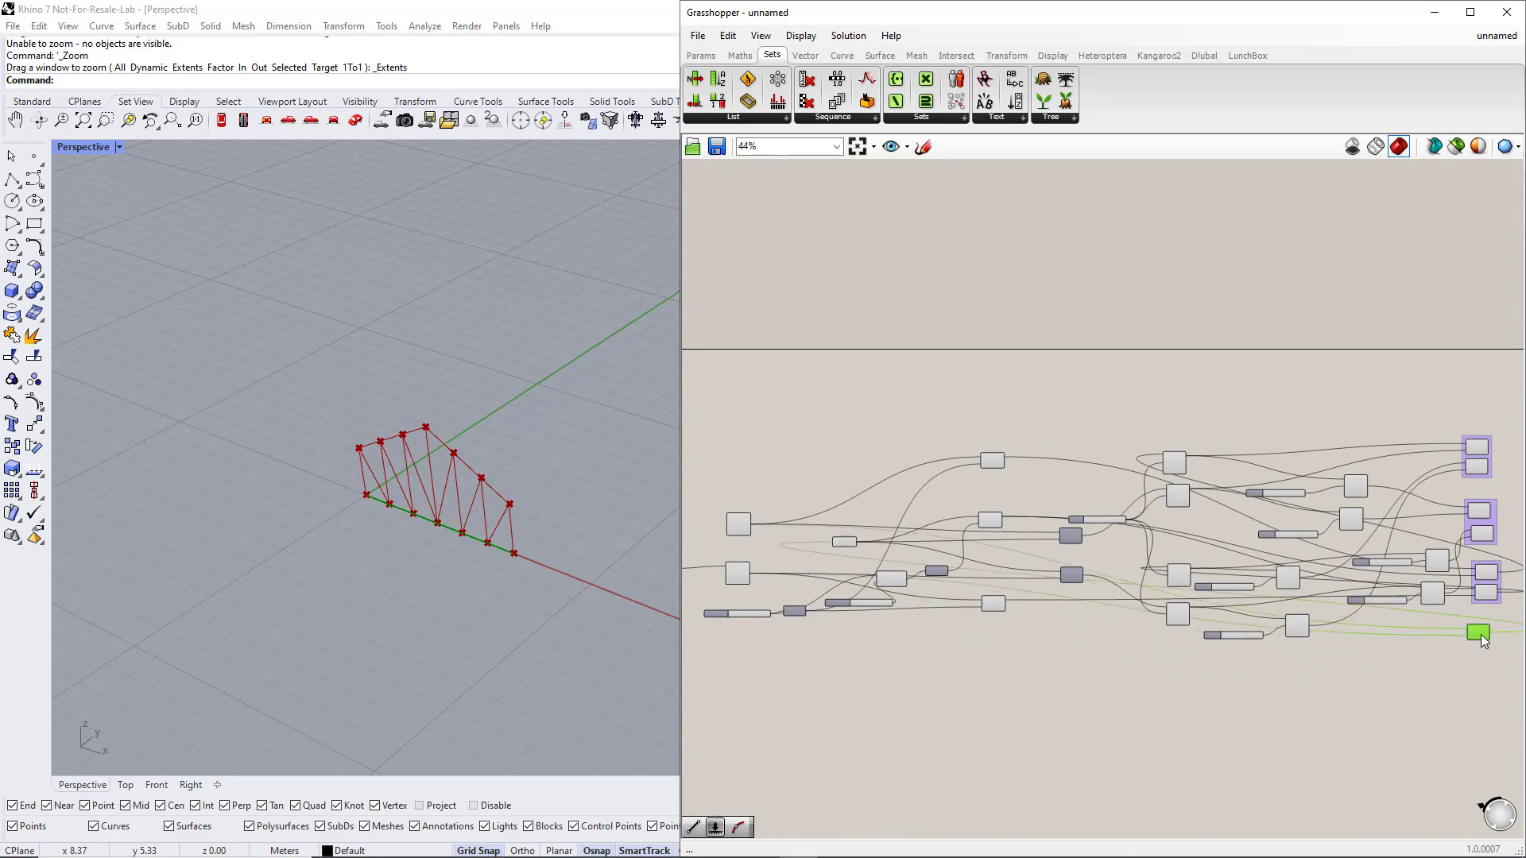
right_drag(1431, 683, 1103, 643)
drag(1104, 643, 1112, 604)
key(ctrl+g)
scroll(1137, 594, up, 4)
right_click(1111, 566)
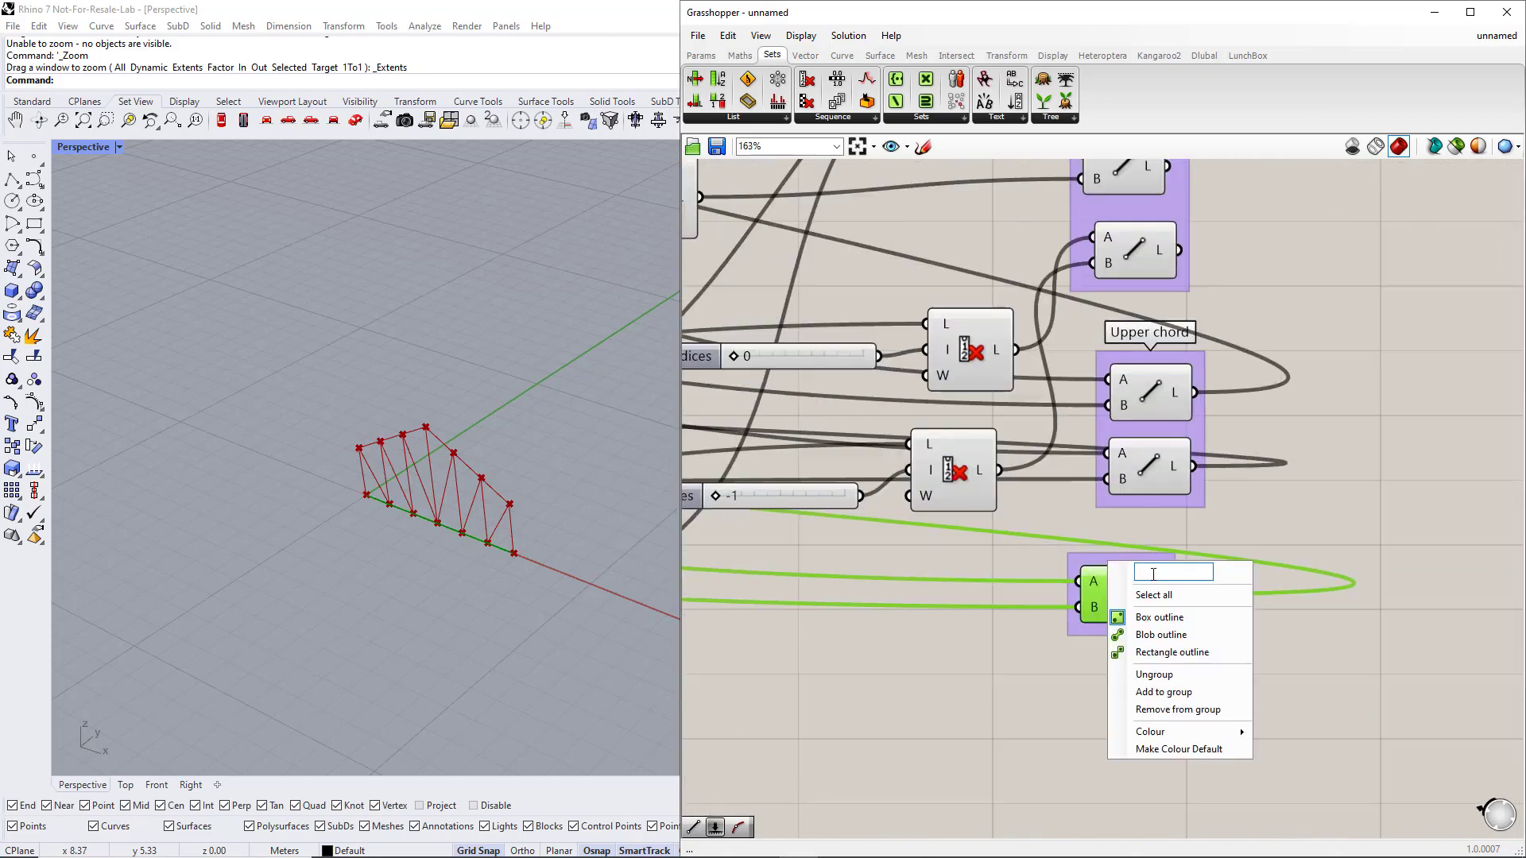
text(Lower chord)
key(Return)
Recolour the Lower chord group turquoise, the Upper chord group dark red and the Diagonals group pink
right_click(1158, 633)
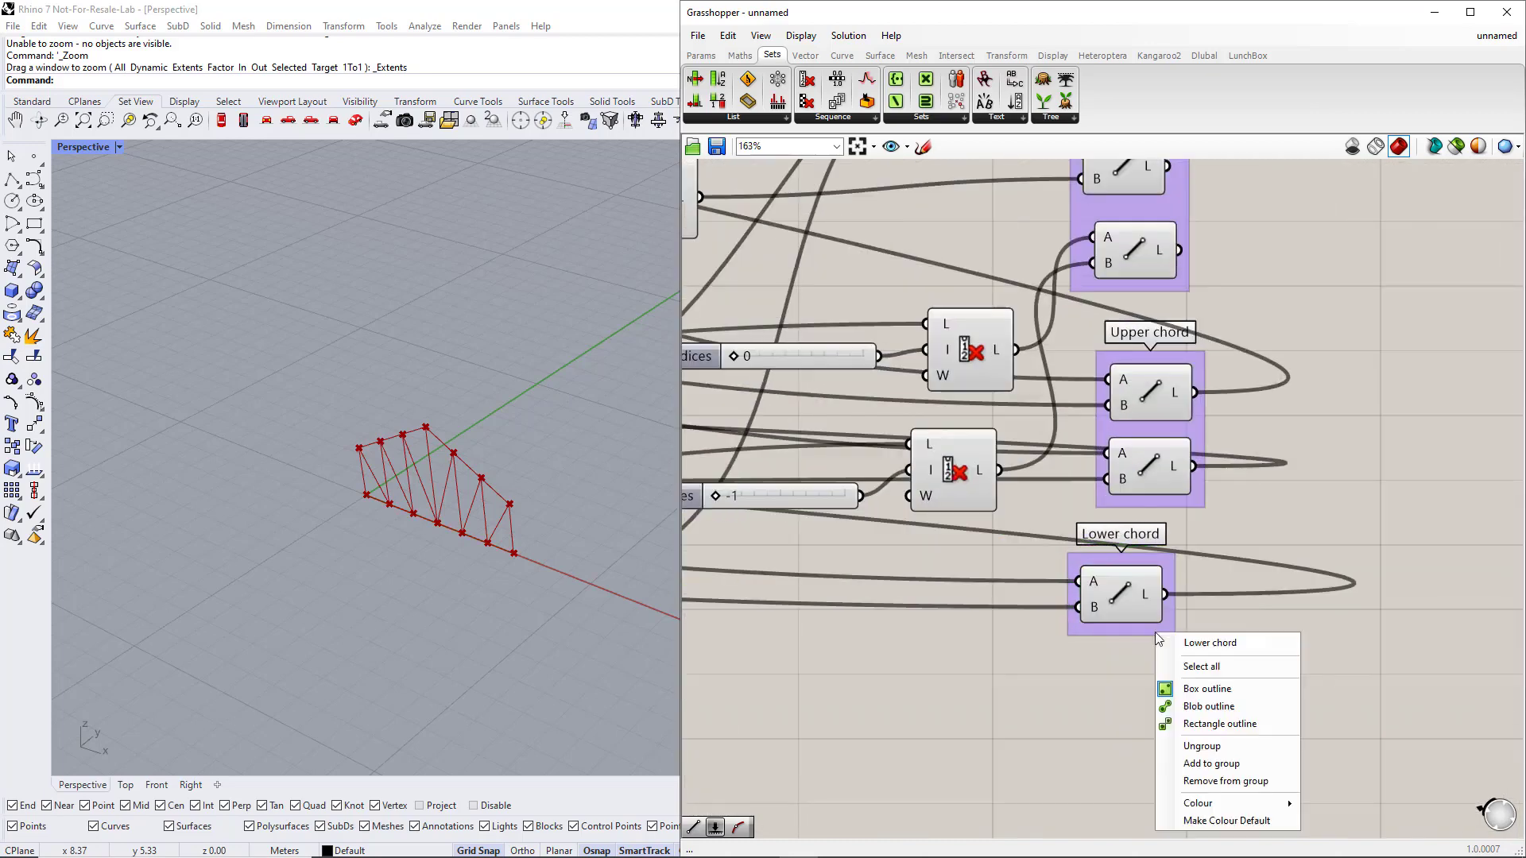
mouse_move(1227, 803)
drag(1356, 773, 1399, 772)
right_click(1162, 426)
mouse_move(1224, 596)
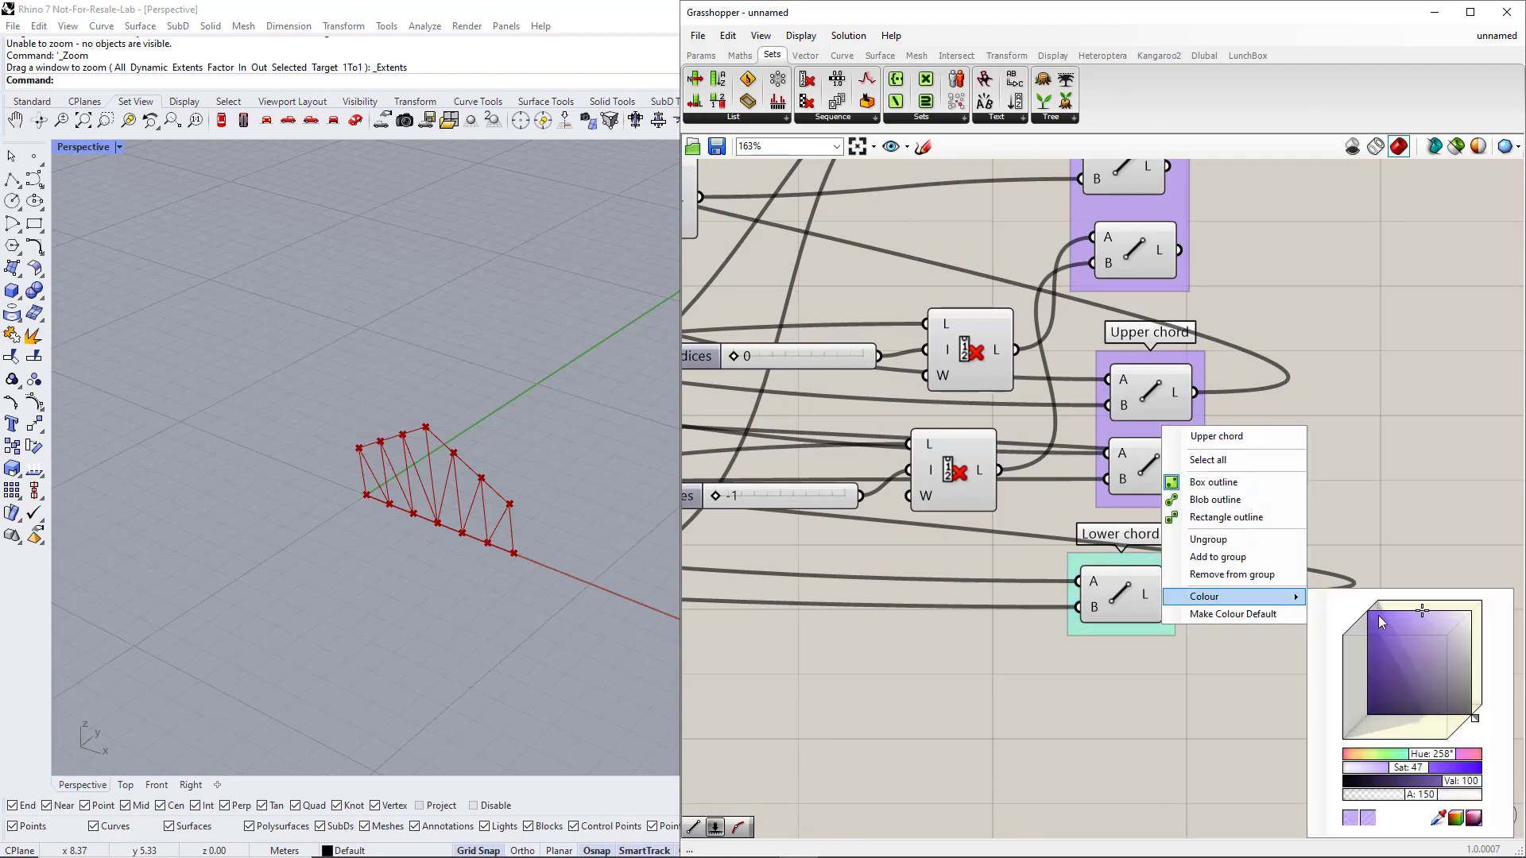
click(1461, 761)
scroll(1399, 502, down, 4)
right_click(1082, 427)
mouse_move(1144, 596)
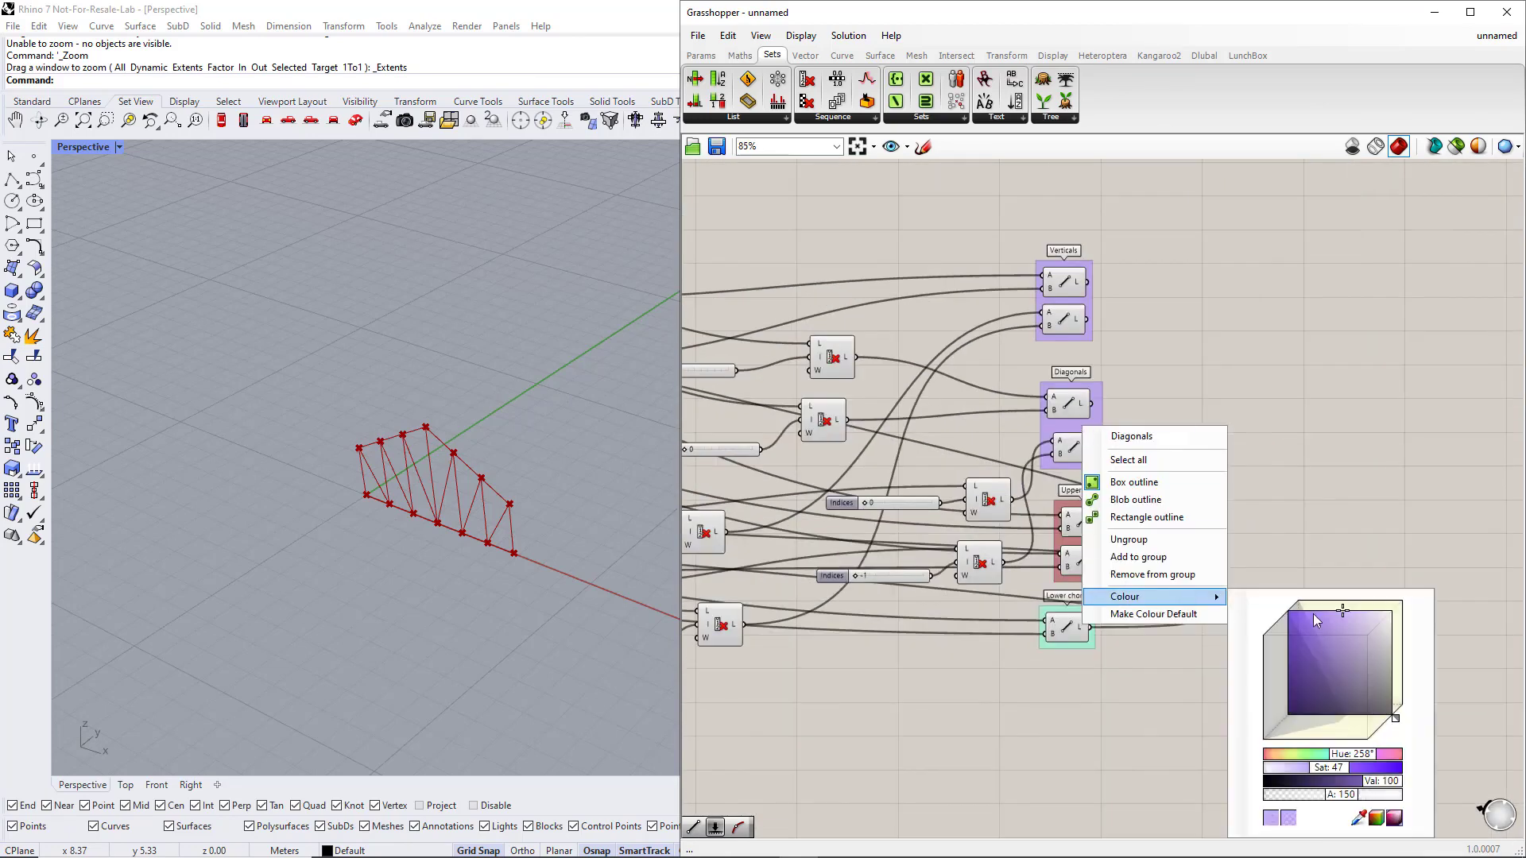
click(1384, 765)
click(1243, 487)
Move the Apex height and Side height sliders to the start of the definition, beneath the Total length slider
scroll(1243, 488, down, 3)
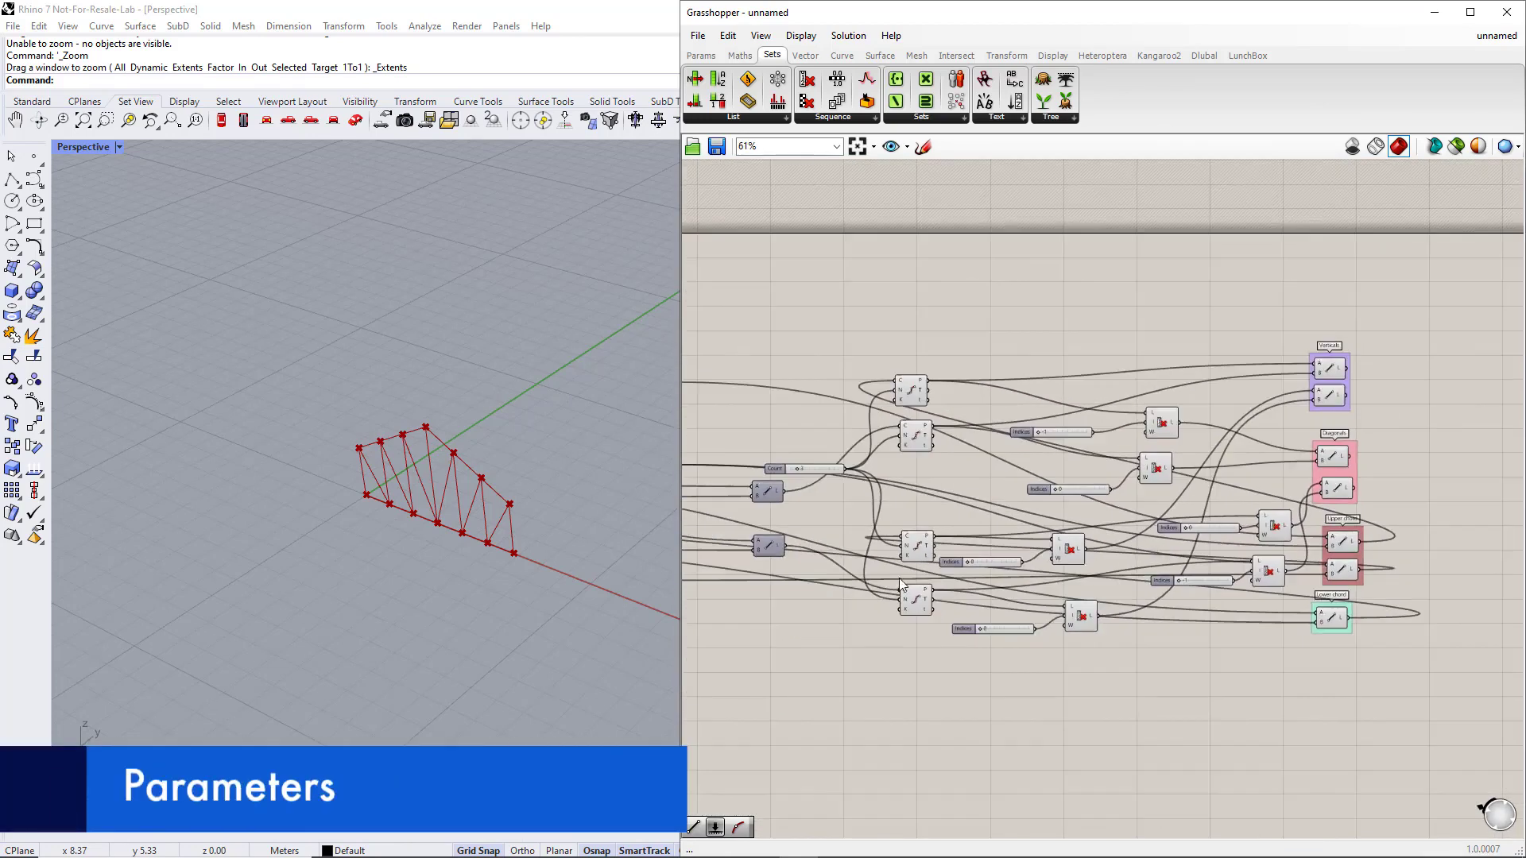
scroll(995, 577, up, 2)
click(744, 502)
right_drag(744, 507, 895, 507)
drag(886, 491, 799, 477)
right_drag(972, 538, 1062, 545)
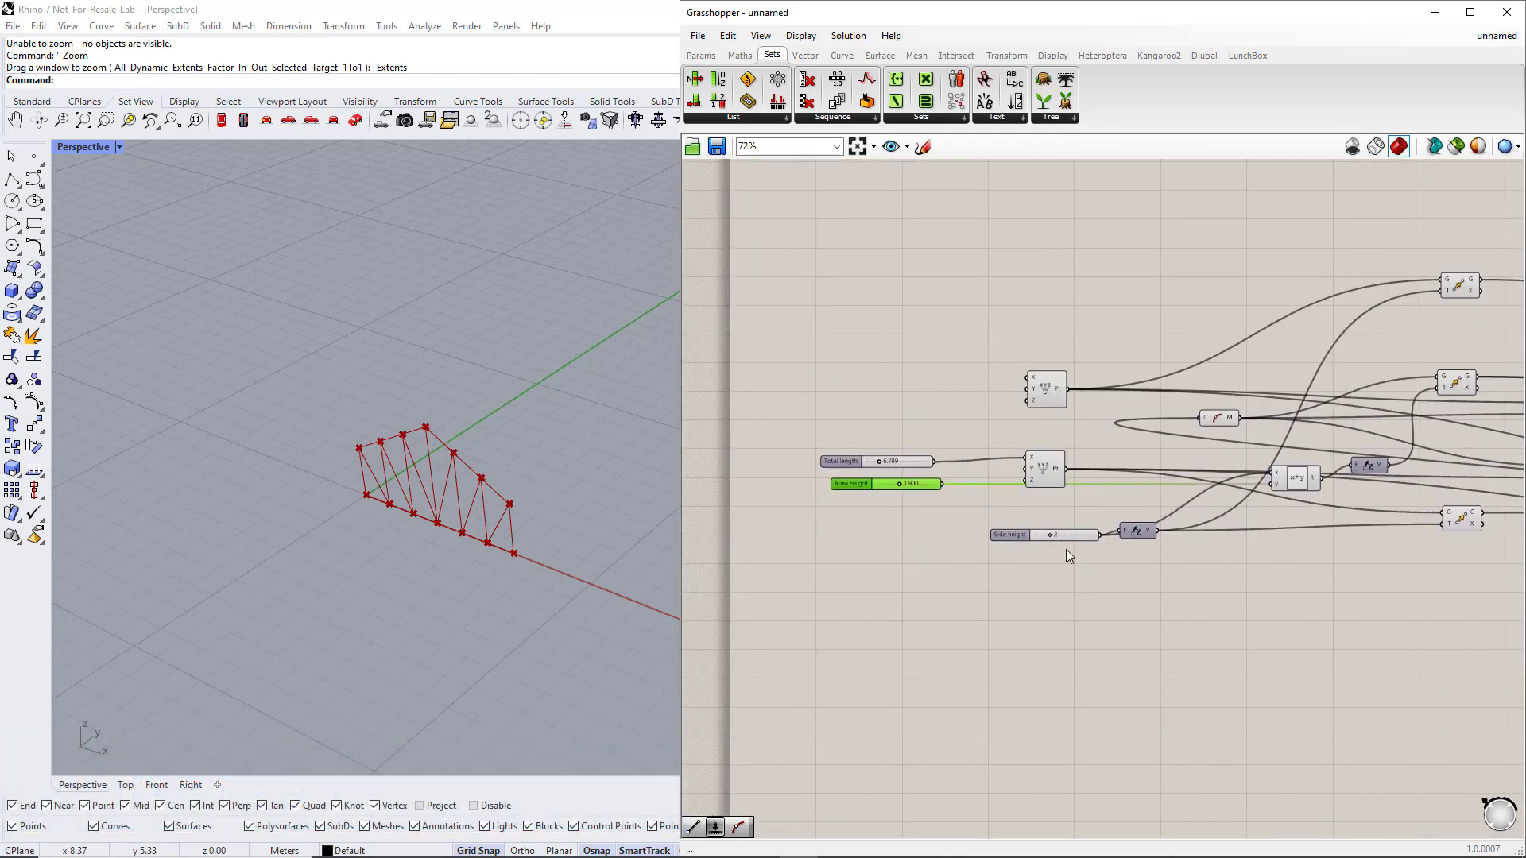
drag(1059, 535, 906, 514)
Move the Count slider below the Side height slider and set the side height to 1
right_drag(1280, 590, 1257, 456)
scroll(1257, 457, up, 2)
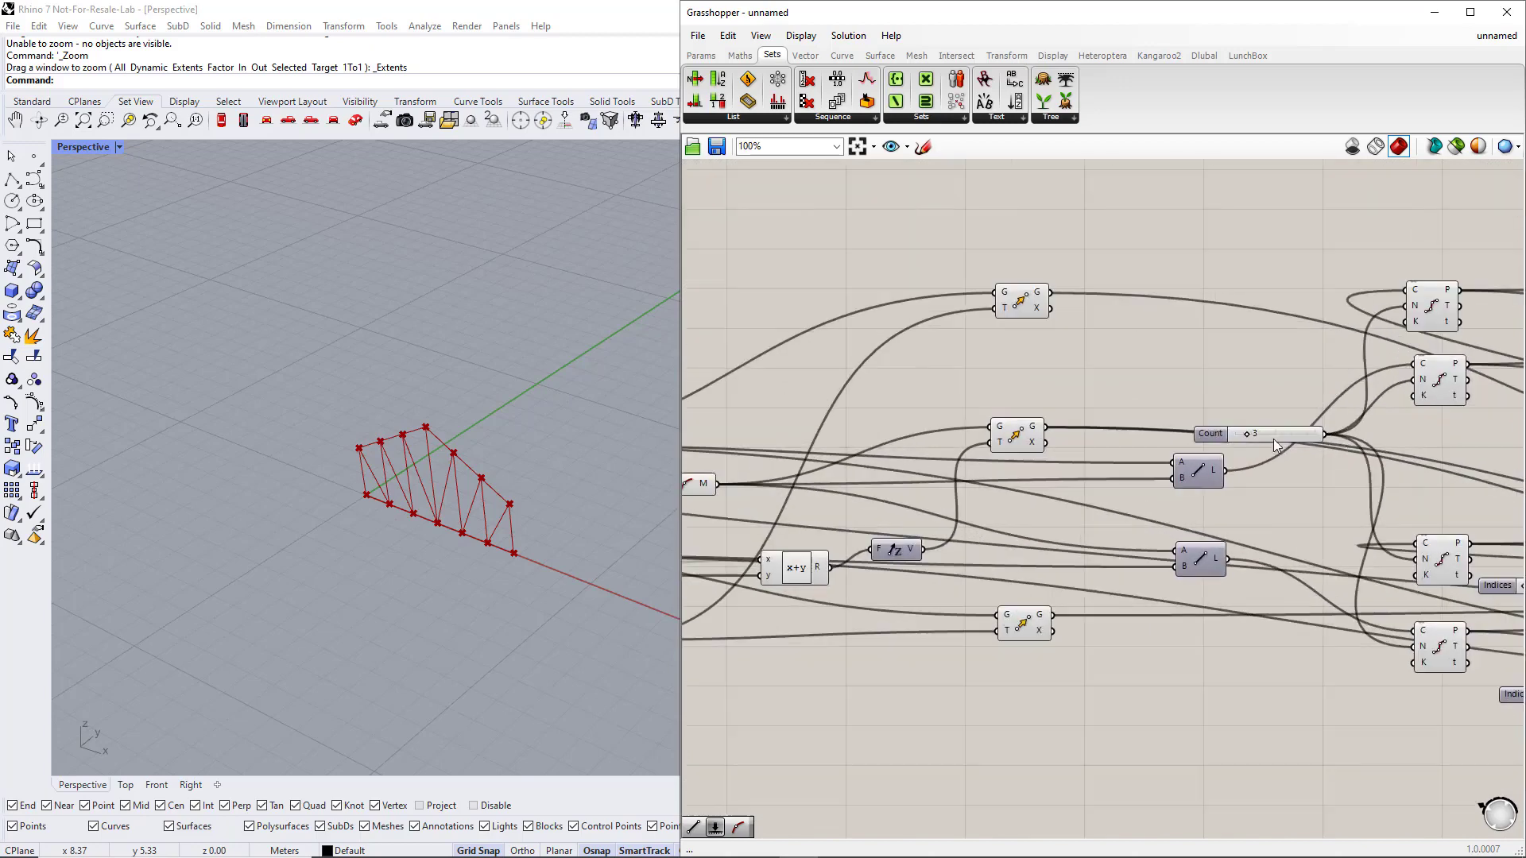
click(1237, 542)
drag(1236, 542, 906, 621)
right_drag(854, 669, 1451, 577)
drag(1451, 577, 841, 566)
drag(835, 509, 788, 541)
click(804, 567)
Rename the Count slider as Number of bays
scroll(787, 536, up, 3)
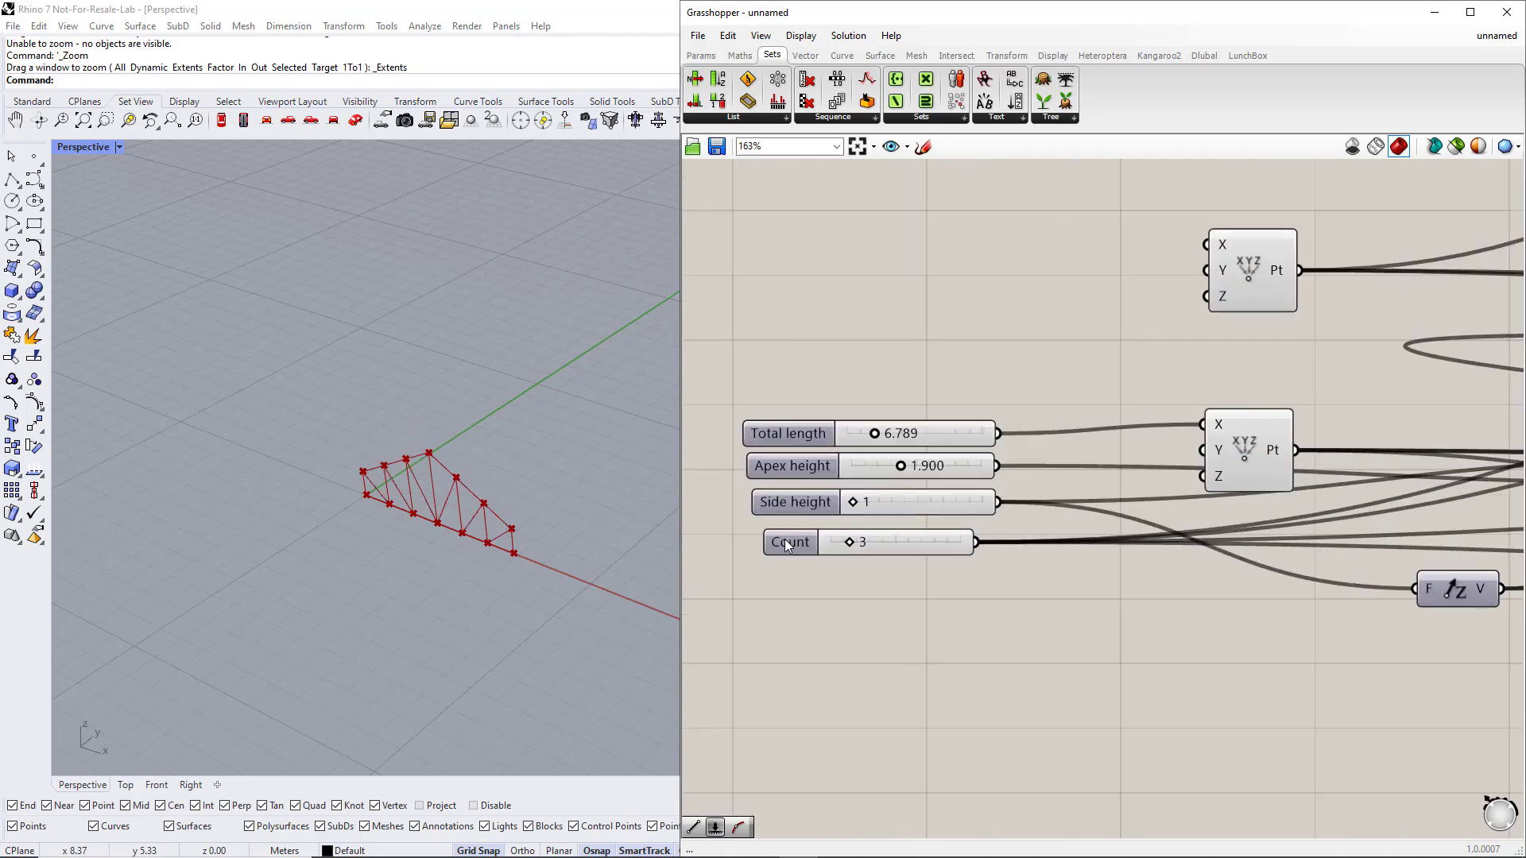
double_click(789, 544)
click(777, 414)
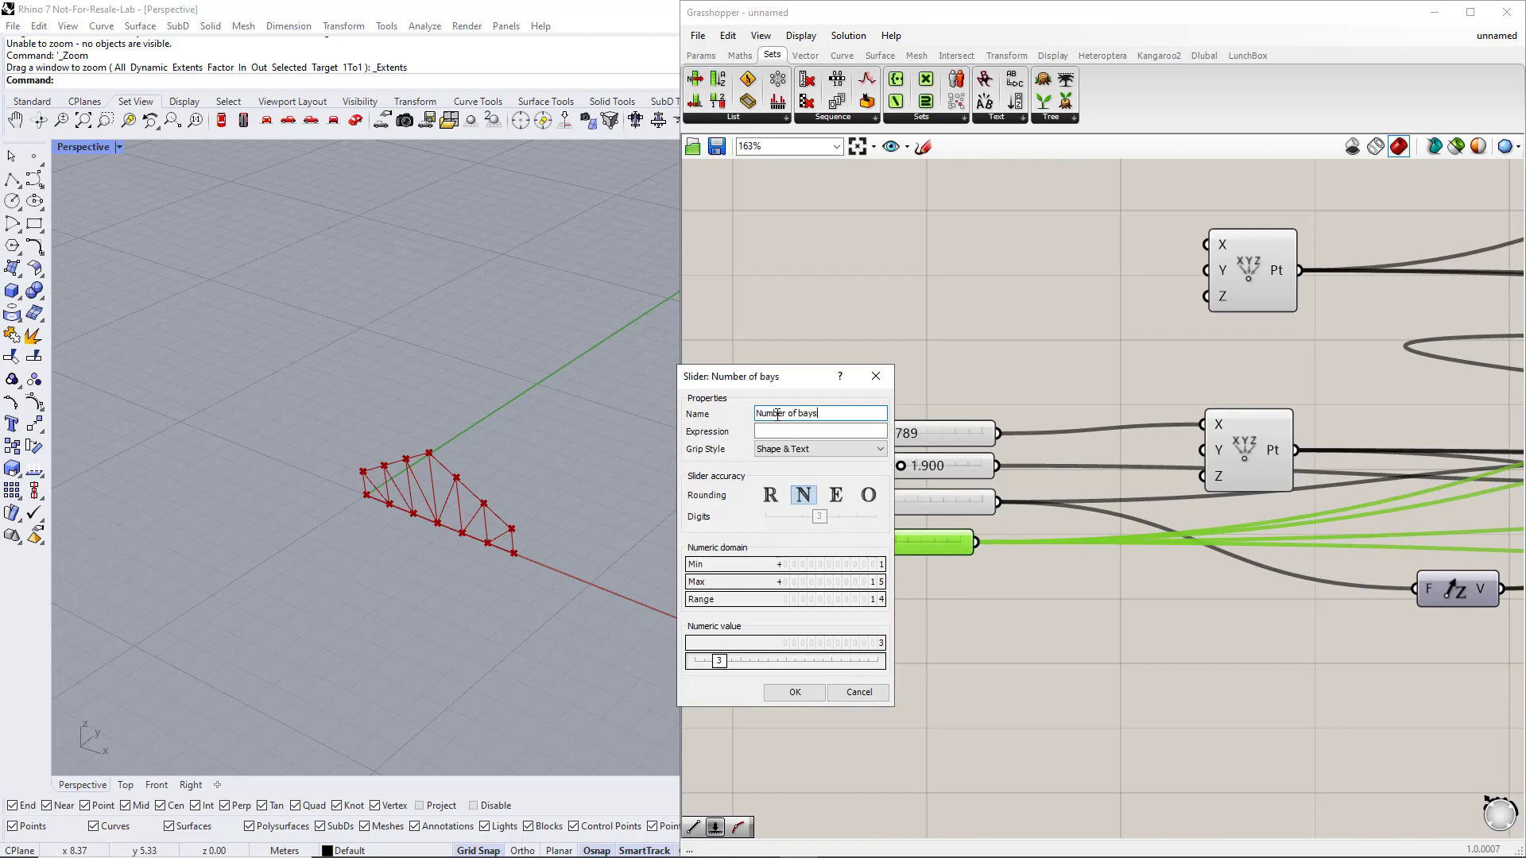
click(795, 691)
Group the Total length, Apex height, Side height and Number of bays sliders, name the group Parameters and colour it turquoise
drag(711, 587, 1085, 355)
key(ctrl+g)
right_click(1020, 415)
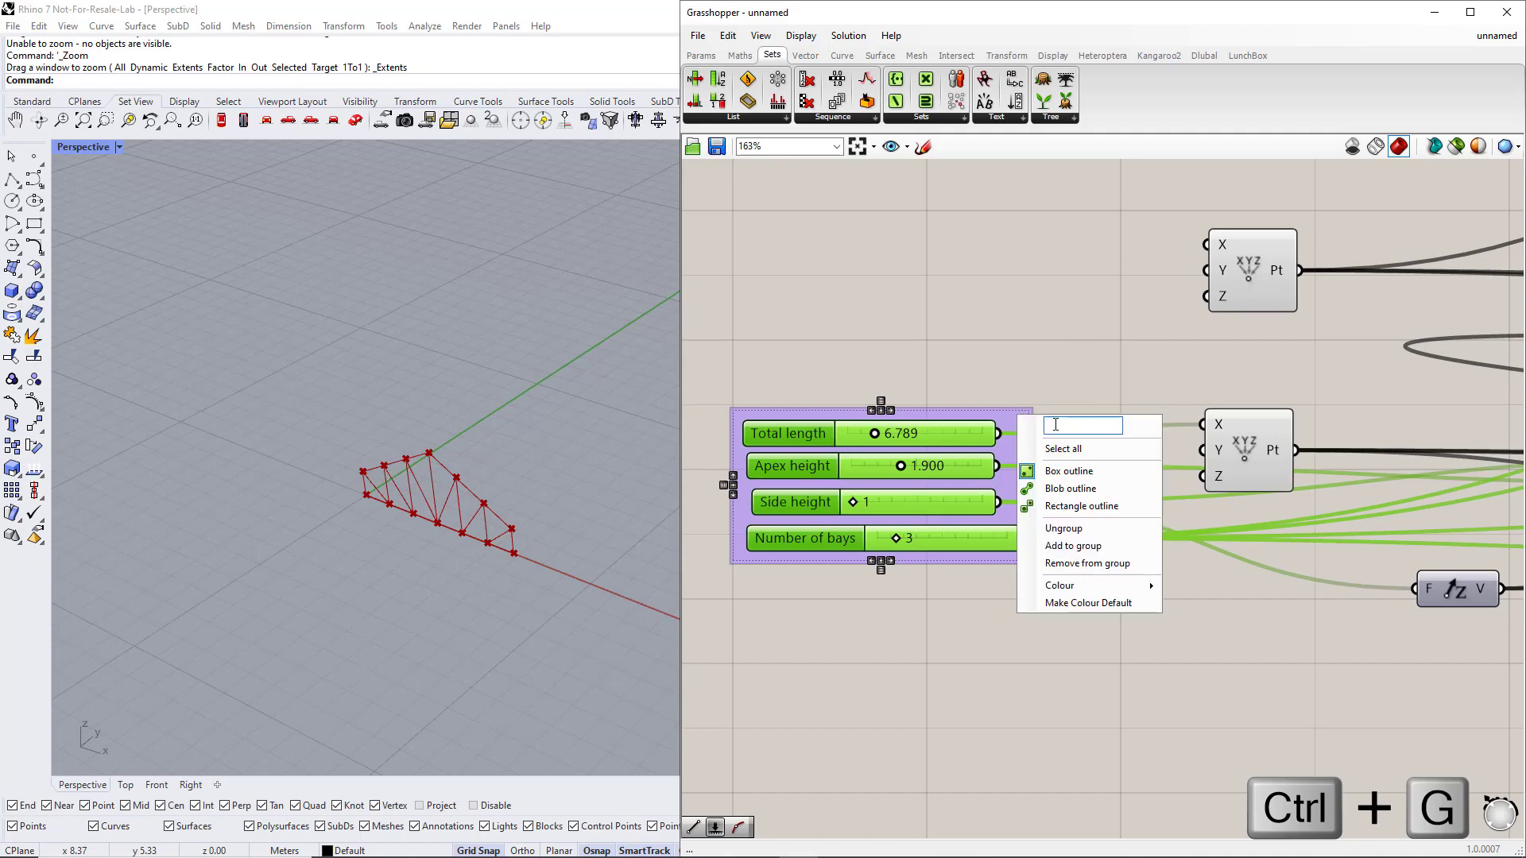
text(Parameters)
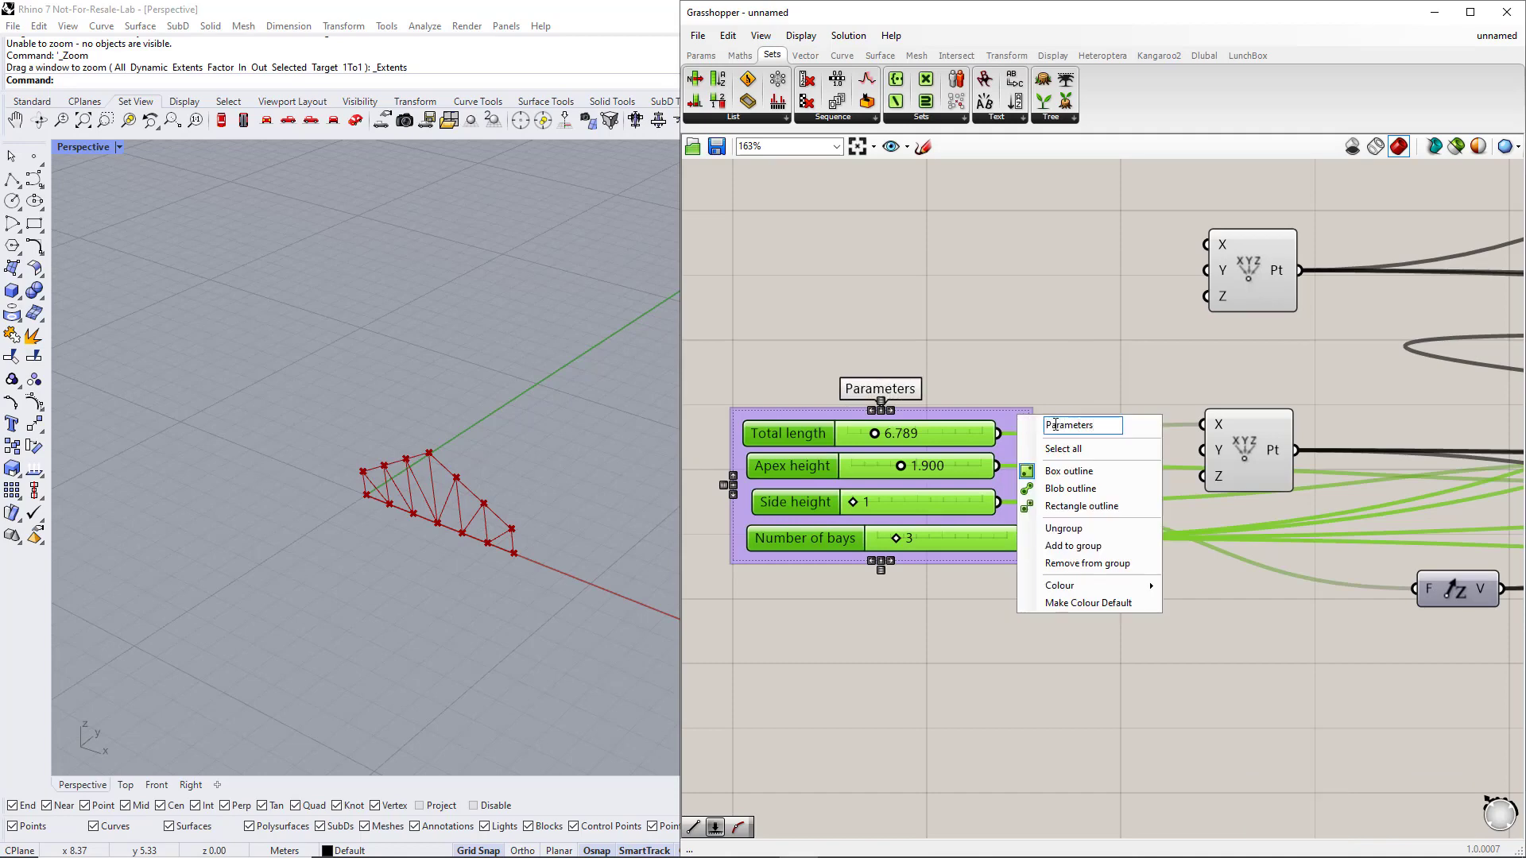
mouse_move(1143, 589)
drag(1300, 745, 1269, 754)
click(1062, 747)
Set the truss's total length to 18
click(807, 514)
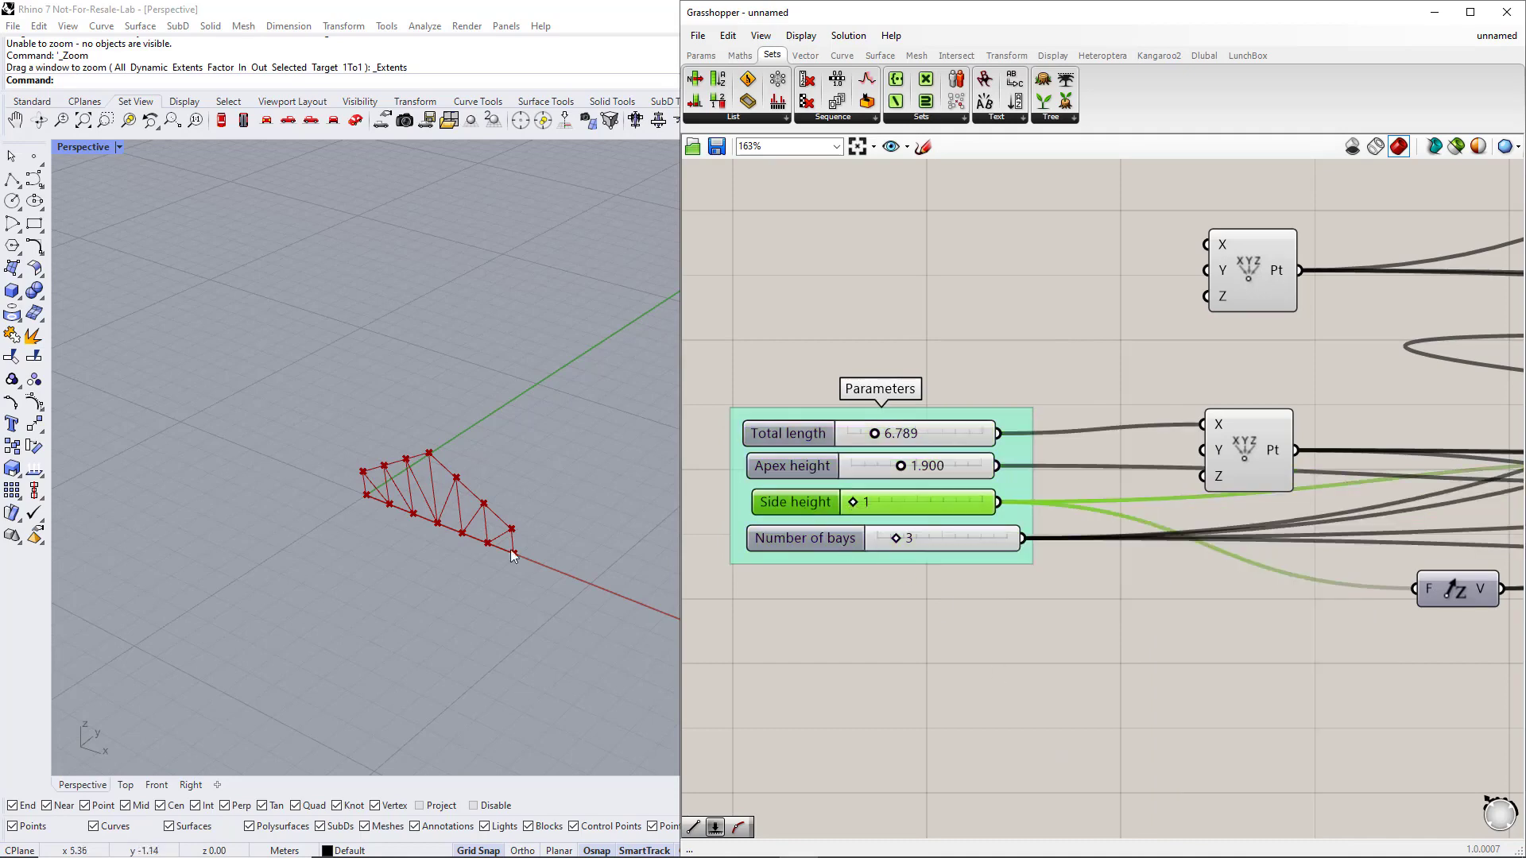
right_drag(446, 559, 561, 518)
mouse_move(856, 508)
mouse_down()
mouse_move(884, 509)
mouse_move(862, 509)
mouse_up()
drag(874, 434, 920, 433)
right_click(836, 442)
mouse_move(871, 480)
click(1026, 498)
scroll(573, 524, down, 1)
shift+right_drag(574, 525, 457, 515)
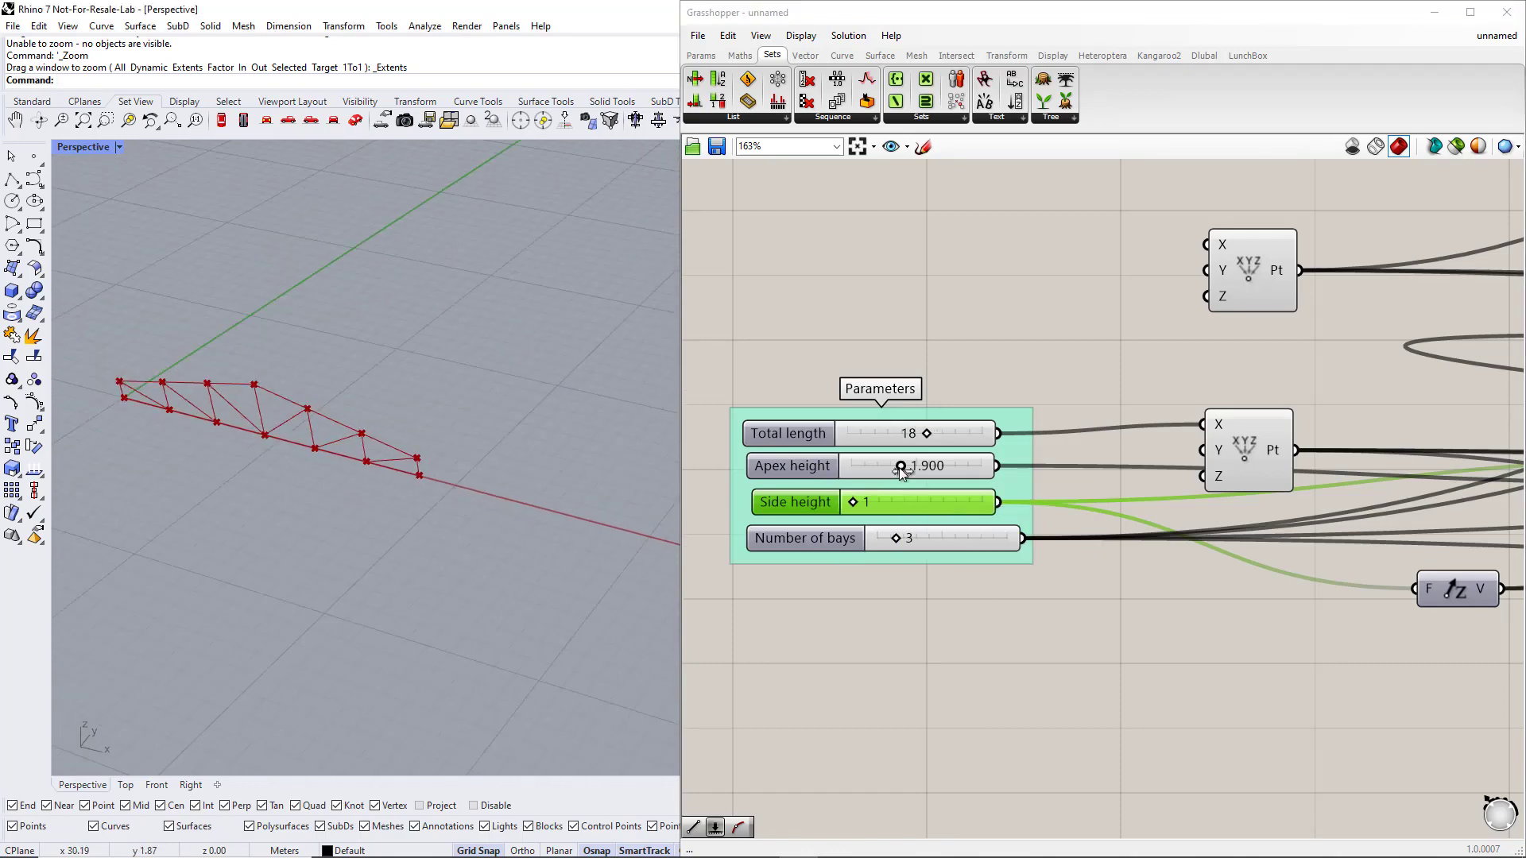
Set the apex height to 1.286, the side height to 3 and the total length to 16
drag(901, 469, 978, 434)
drag(853, 502, 895, 538)
drag(978, 434, 917, 434)
scroll(411, 557, up, 5)
click(928, 614)
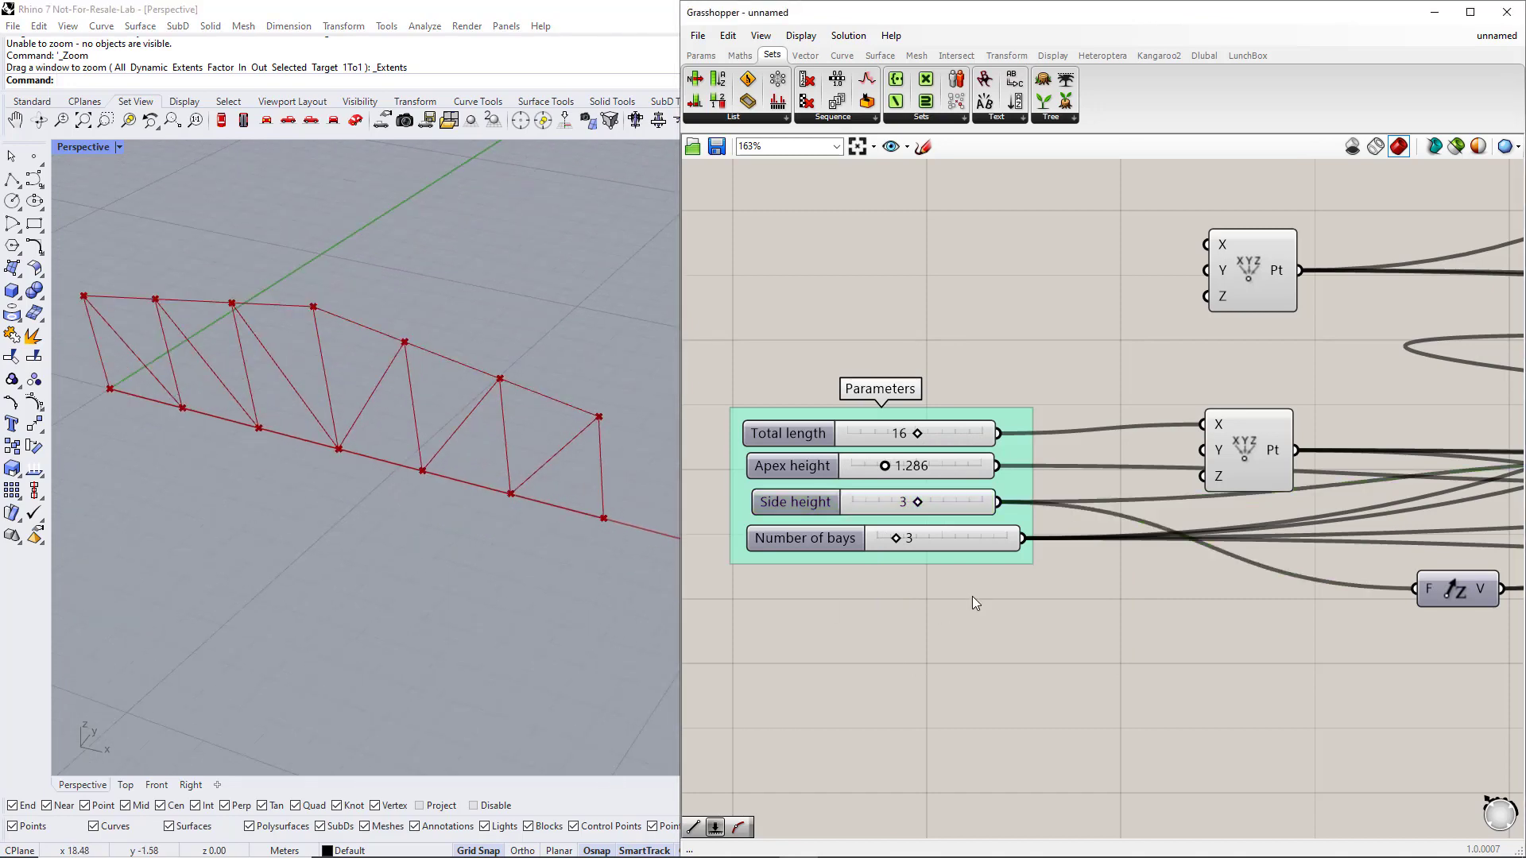
Place a Dlubal RFEM 6 Member component after the Verticals, Diagonals and chord groups
scroll(972, 596, down, 5)
scroll(971, 596, down, 3)
right_drag(1237, 635, 1089, 596)
scroll(1194, 541, down, 1)
scroll(1232, 509, up, 4)
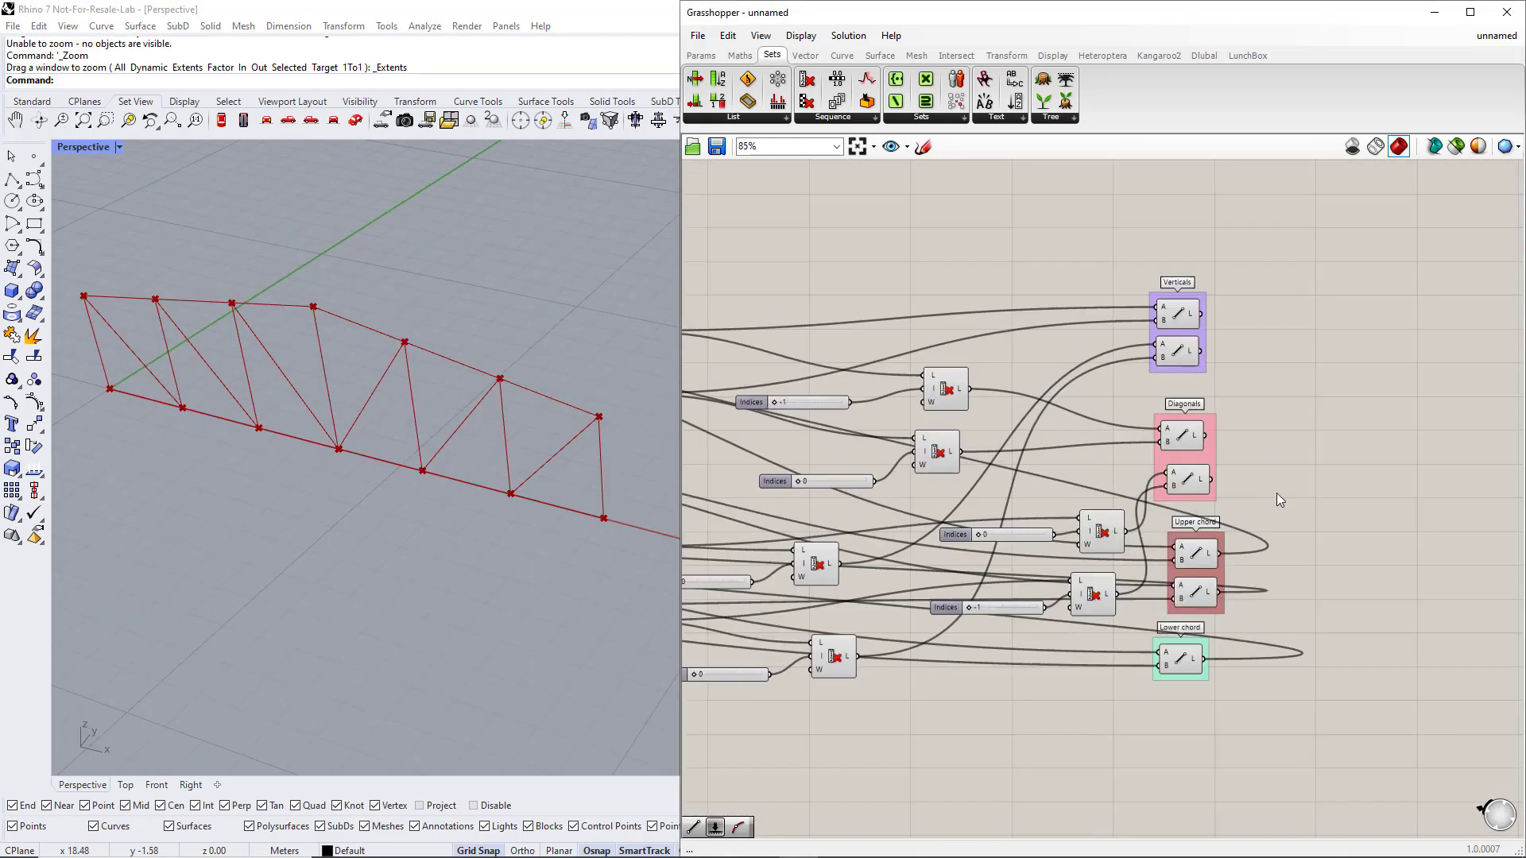
right_drag(1338, 517, 1124, 566)
right_drag(1229, 565, 1169, 545)
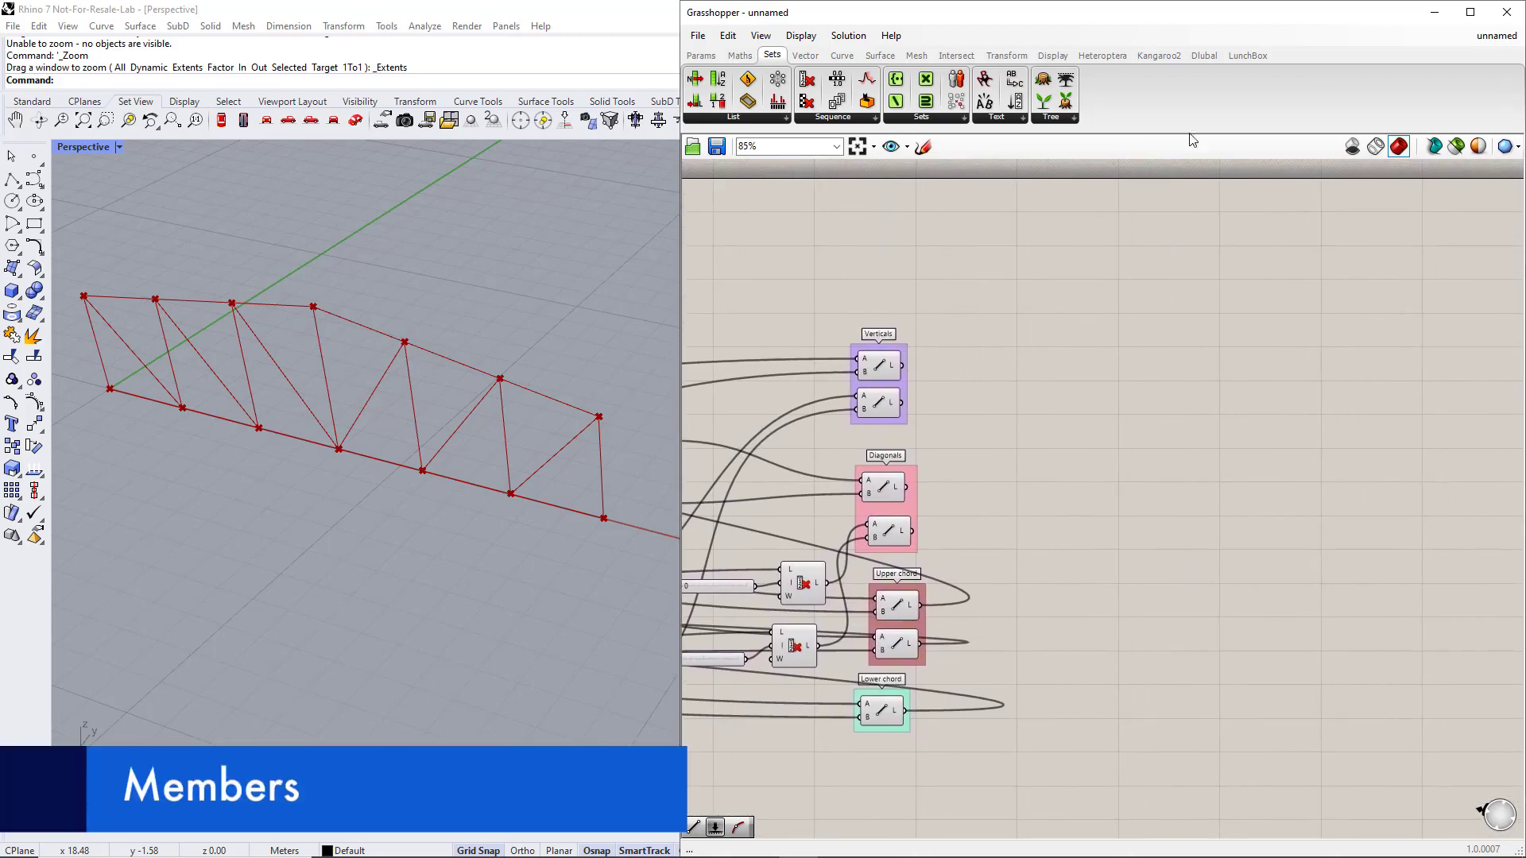
click(1199, 60)
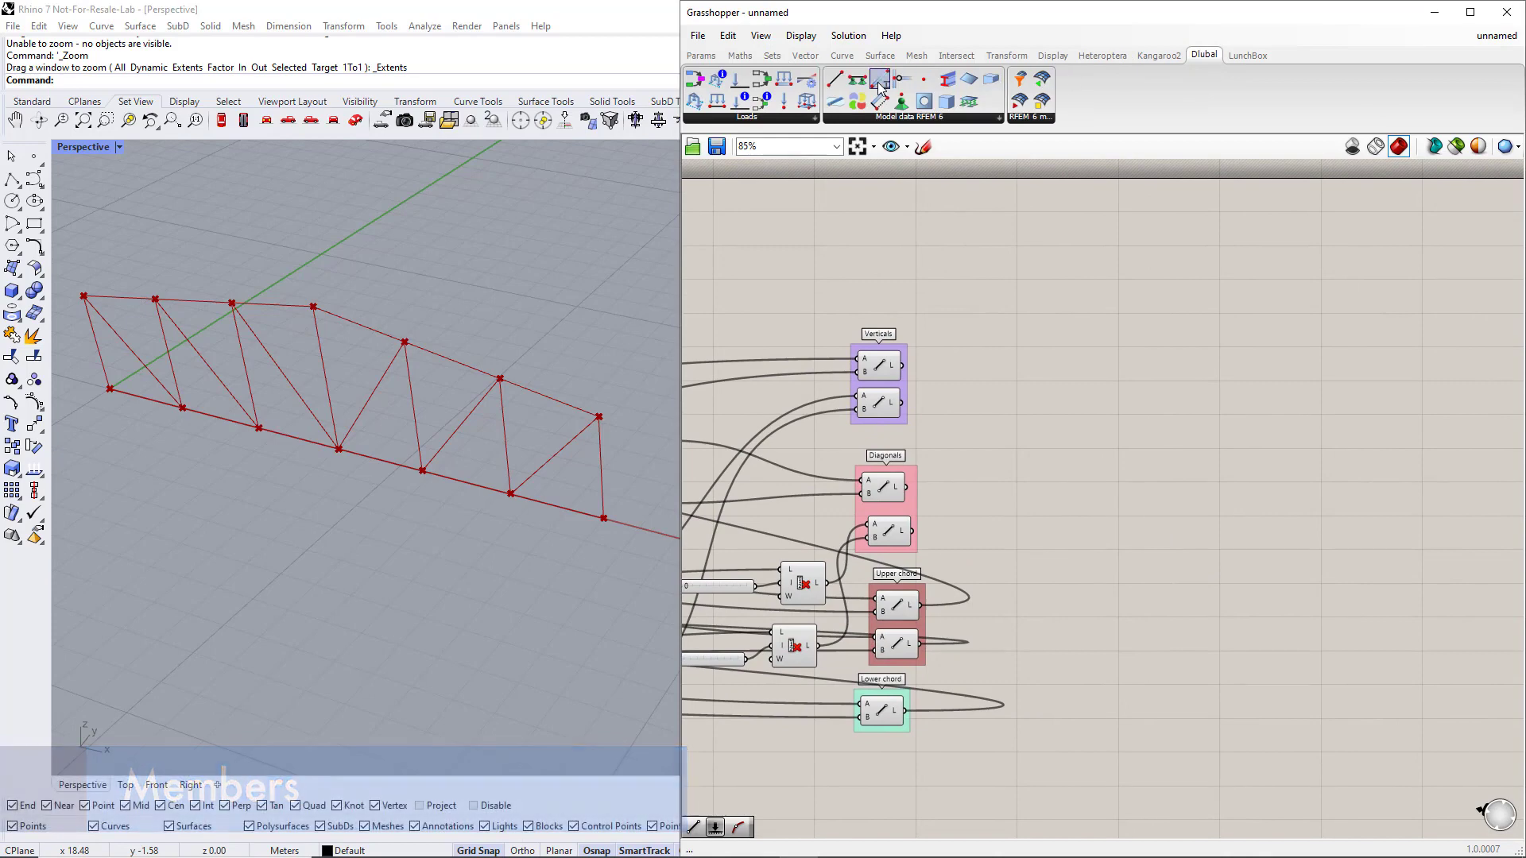
drag(879, 82, 1186, 503)
Add a Value List set to TYPE_BEAM and connect it to the Member component's Type input
double_click(1090, 615)
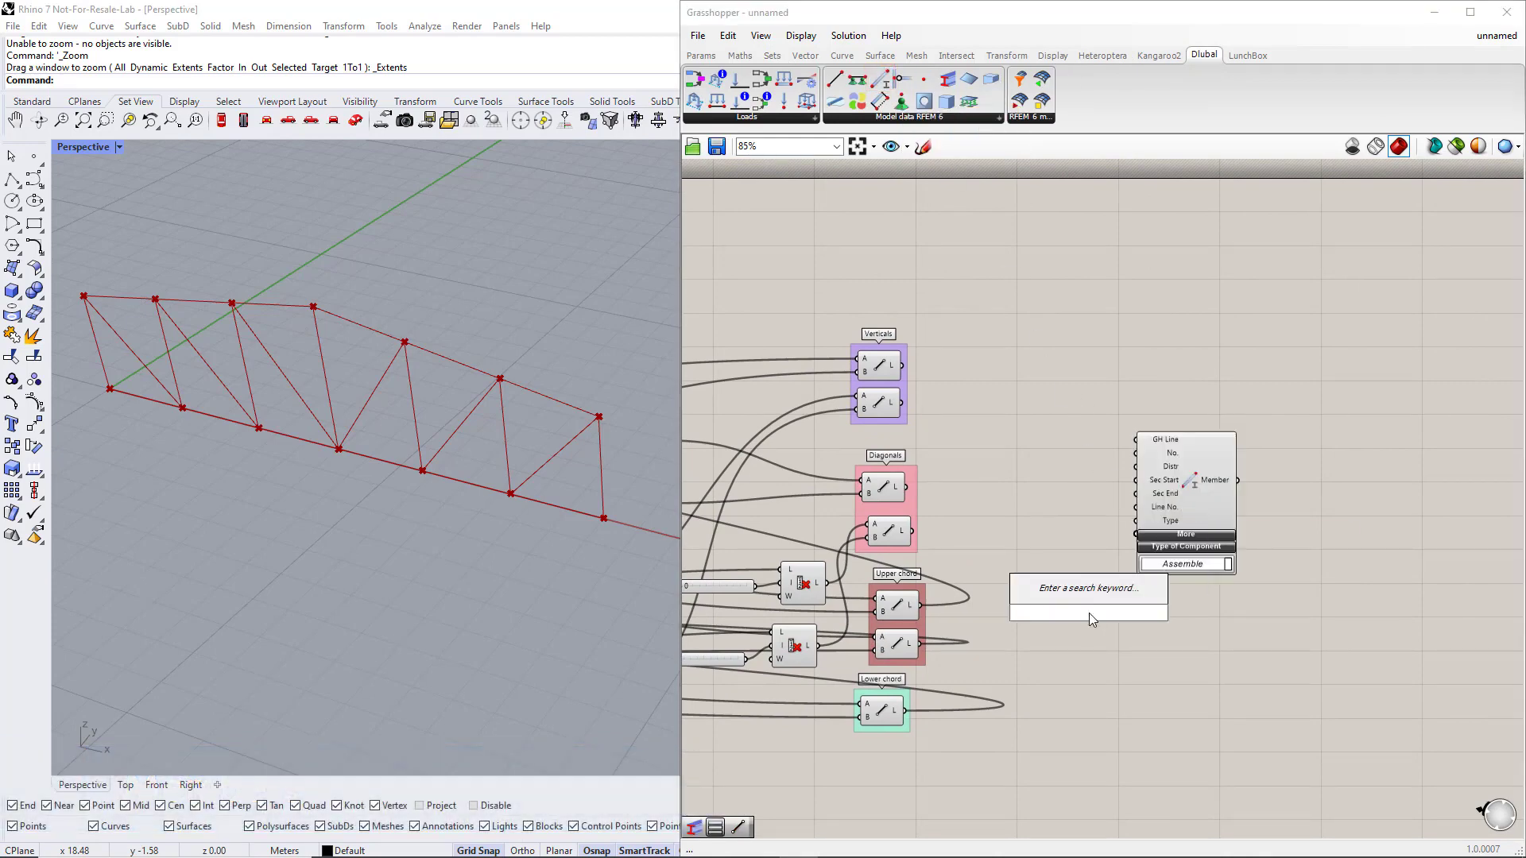
text(value)
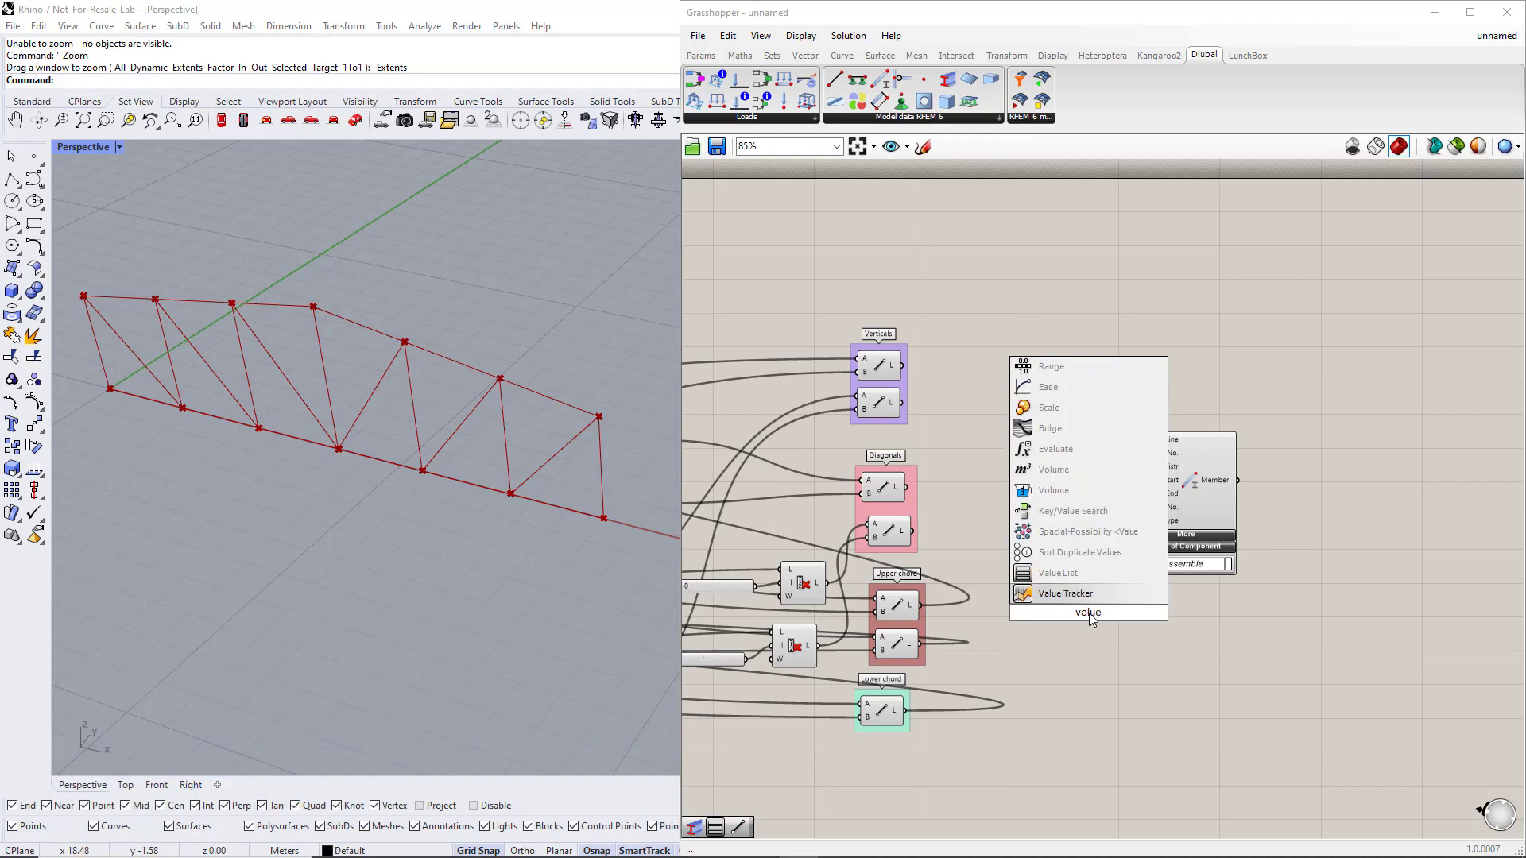
click(1058, 573)
drag(1112, 612, 1294, 516)
drag(1318, 668, 1180, 511)
drag(1311, 494, 1340, 484)
click(1085, 456)
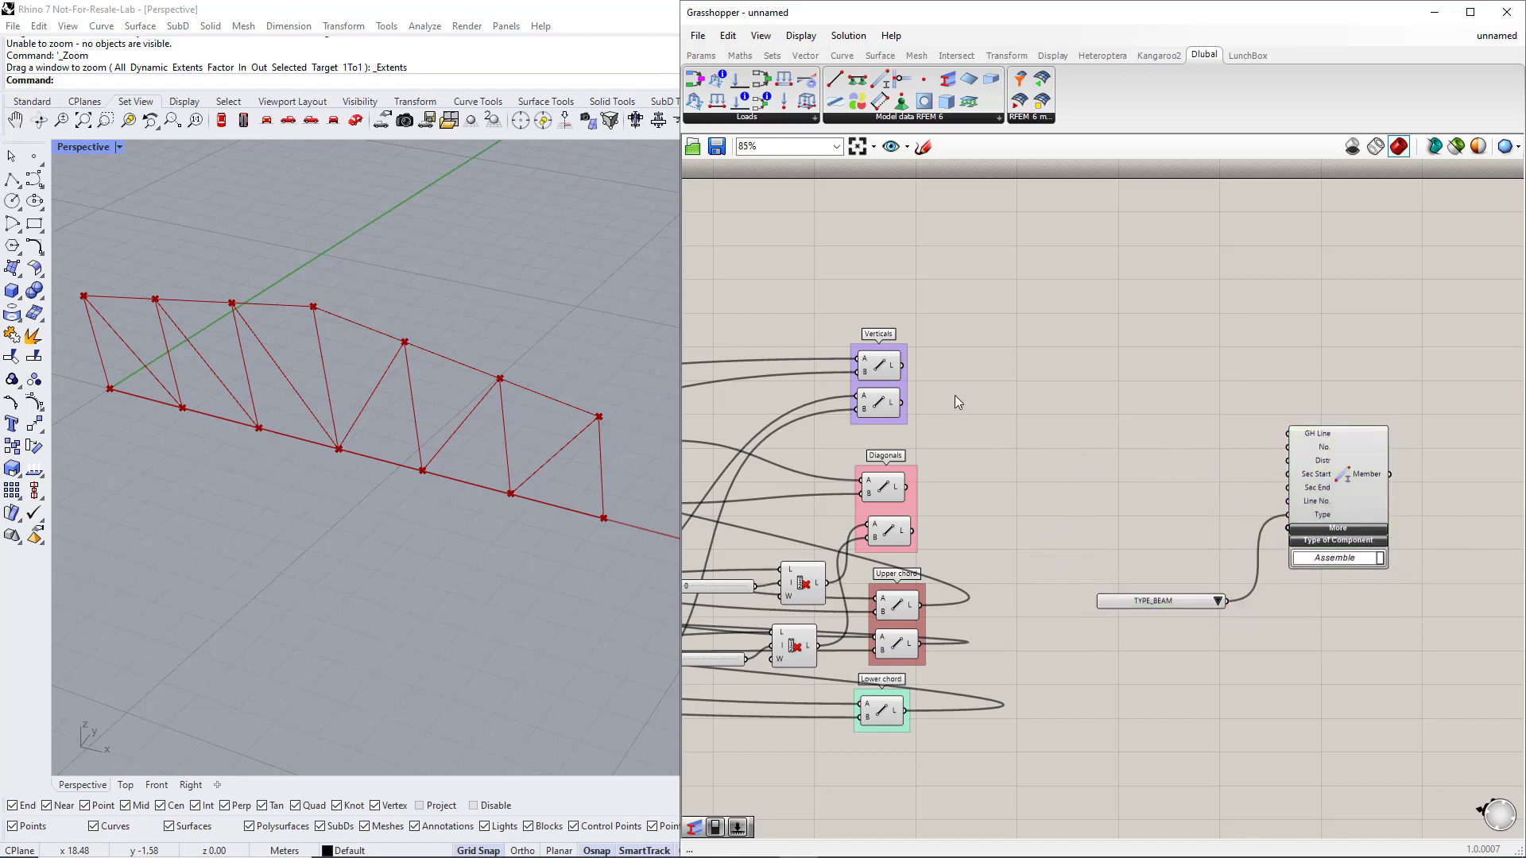
Connect all seven Line outputs of the Verticals, Diagonals, Upper chord and Lower chord groups to the Member's GH Line input
shift+drag(903, 367, 1288, 434)
shift+drag(903, 402, 1285, 439)
shift+drag(910, 487, 1292, 437)
shift+drag(912, 531, 1289, 434)
shift+drag(920, 604, 1288, 434)
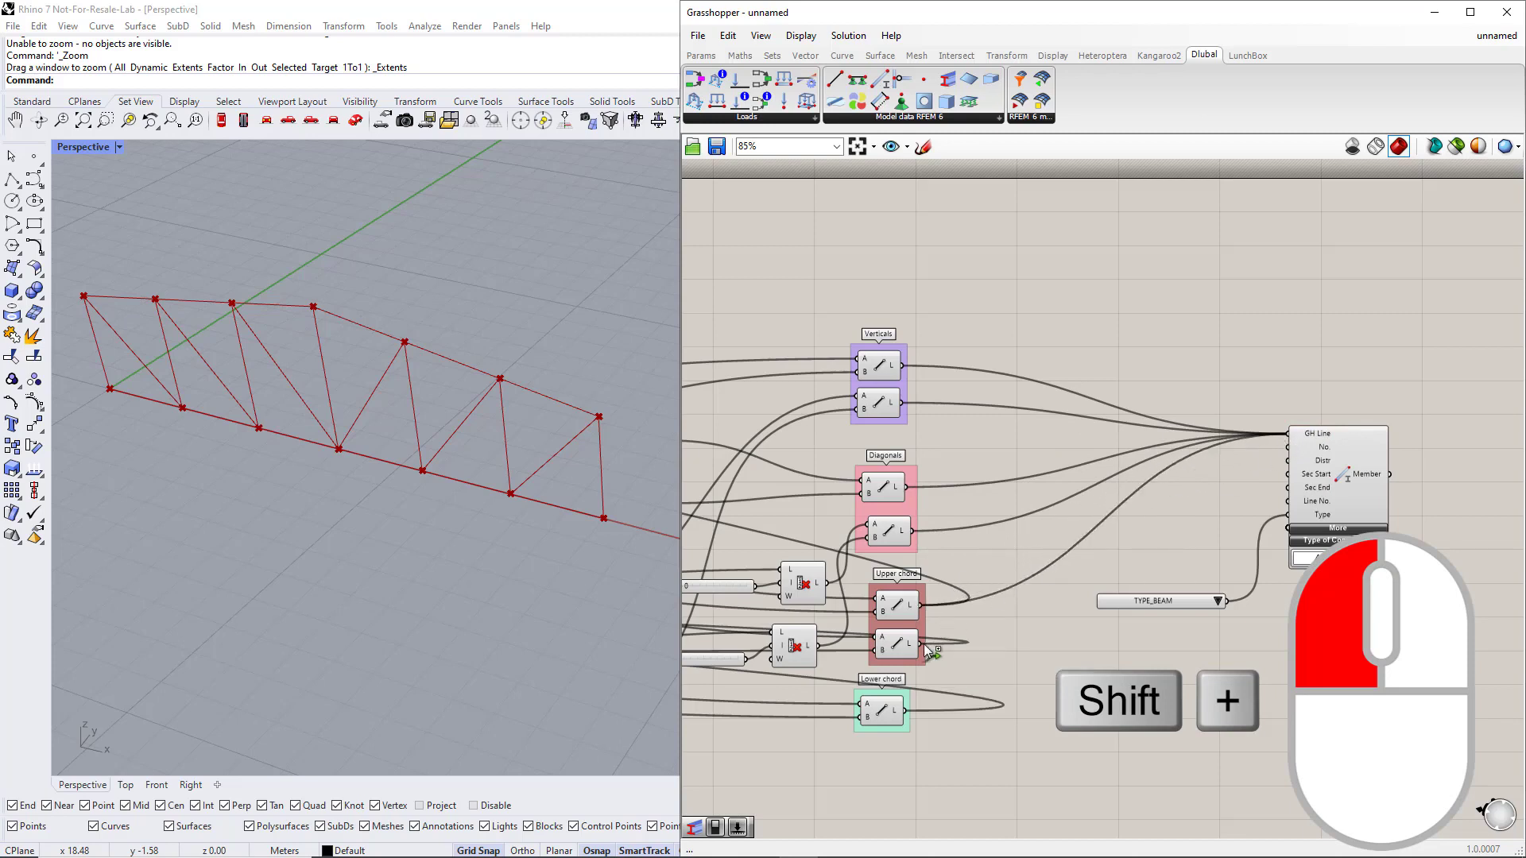
shift+drag(923, 642, 1280, 445)
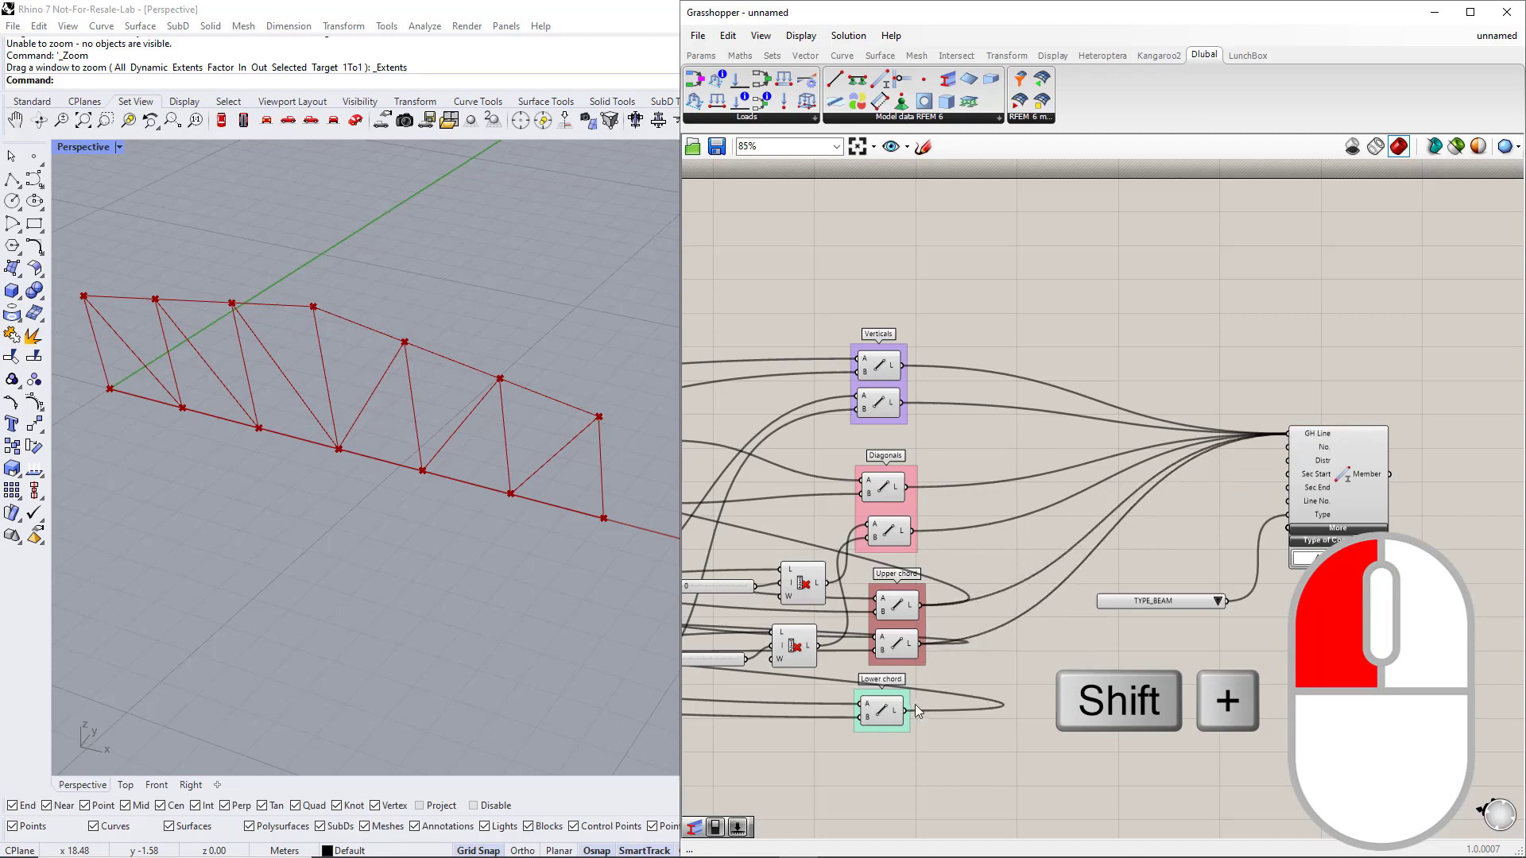
shift+drag(918, 710, 1289, 436)
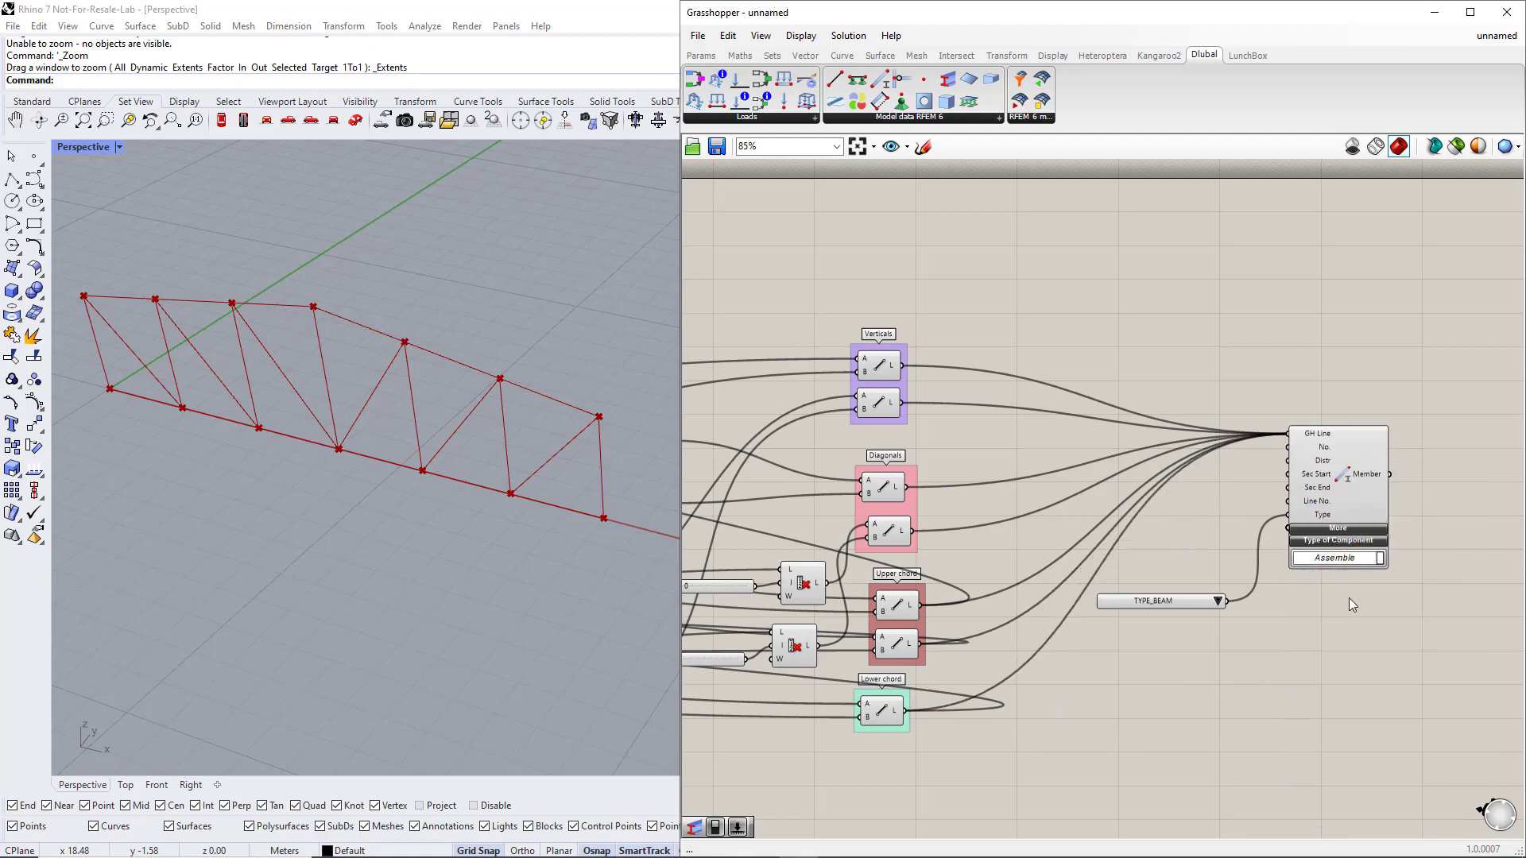
Move the Member component and its TYPE_BEAM list further away from the line groups to make room
drag(1166, 605, 1199, 550)
drag(1216, 497, 1380, 623)
drag(1331, 493, 1460, 526)
click(1362, 410)
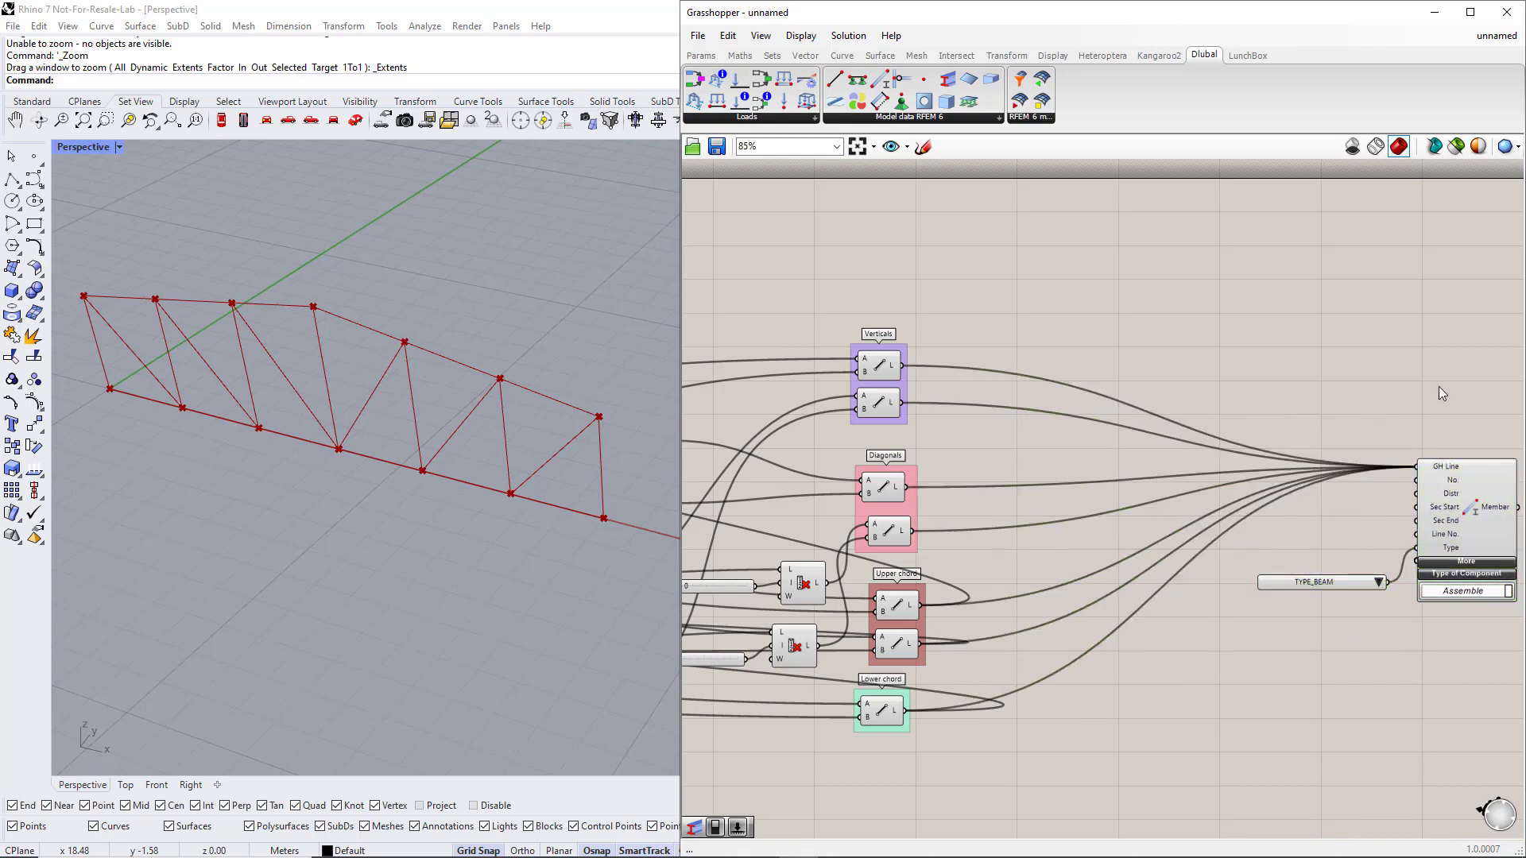
right_drag(1439, 386, 1323, 410)
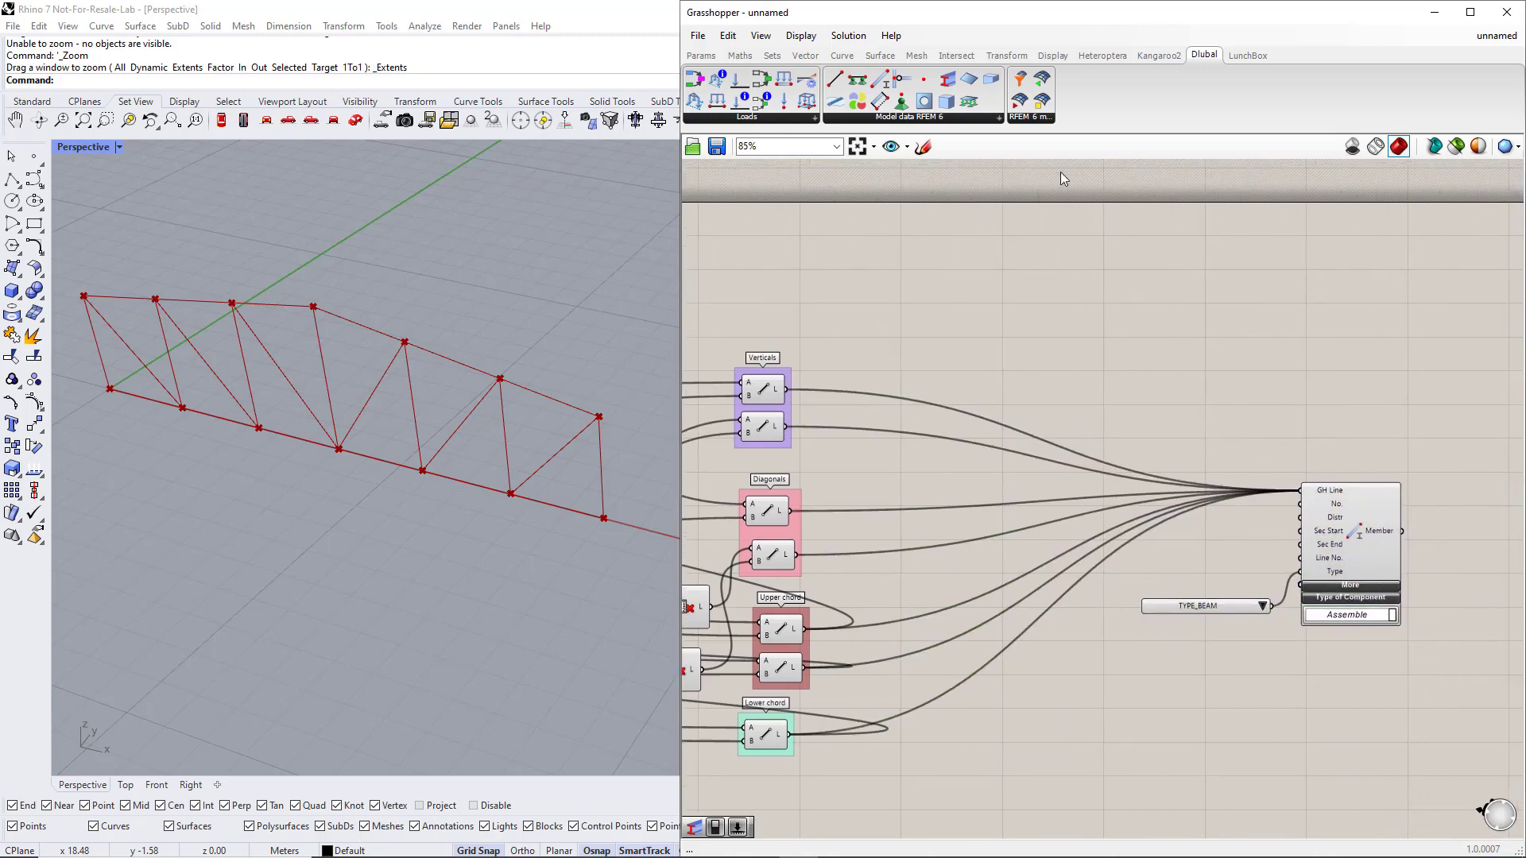
Place the Dlubal Section and Material components above the member wires, with Material ahead of Section
drag(949, 83, 1121, 289)
drag(1184, 347, 1184, 350)
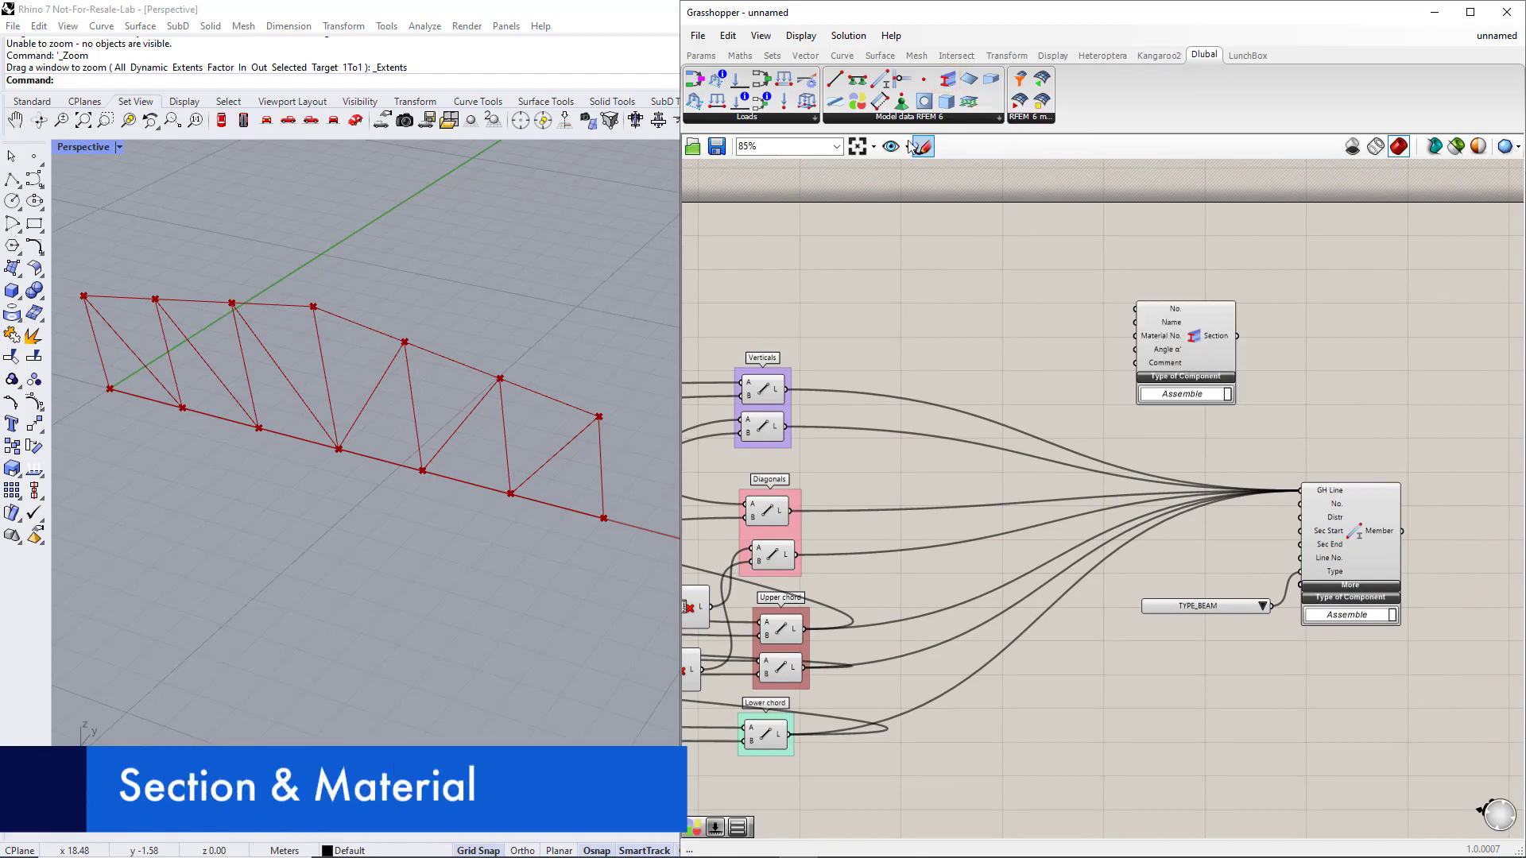
drag(861, 104, 862, 107)
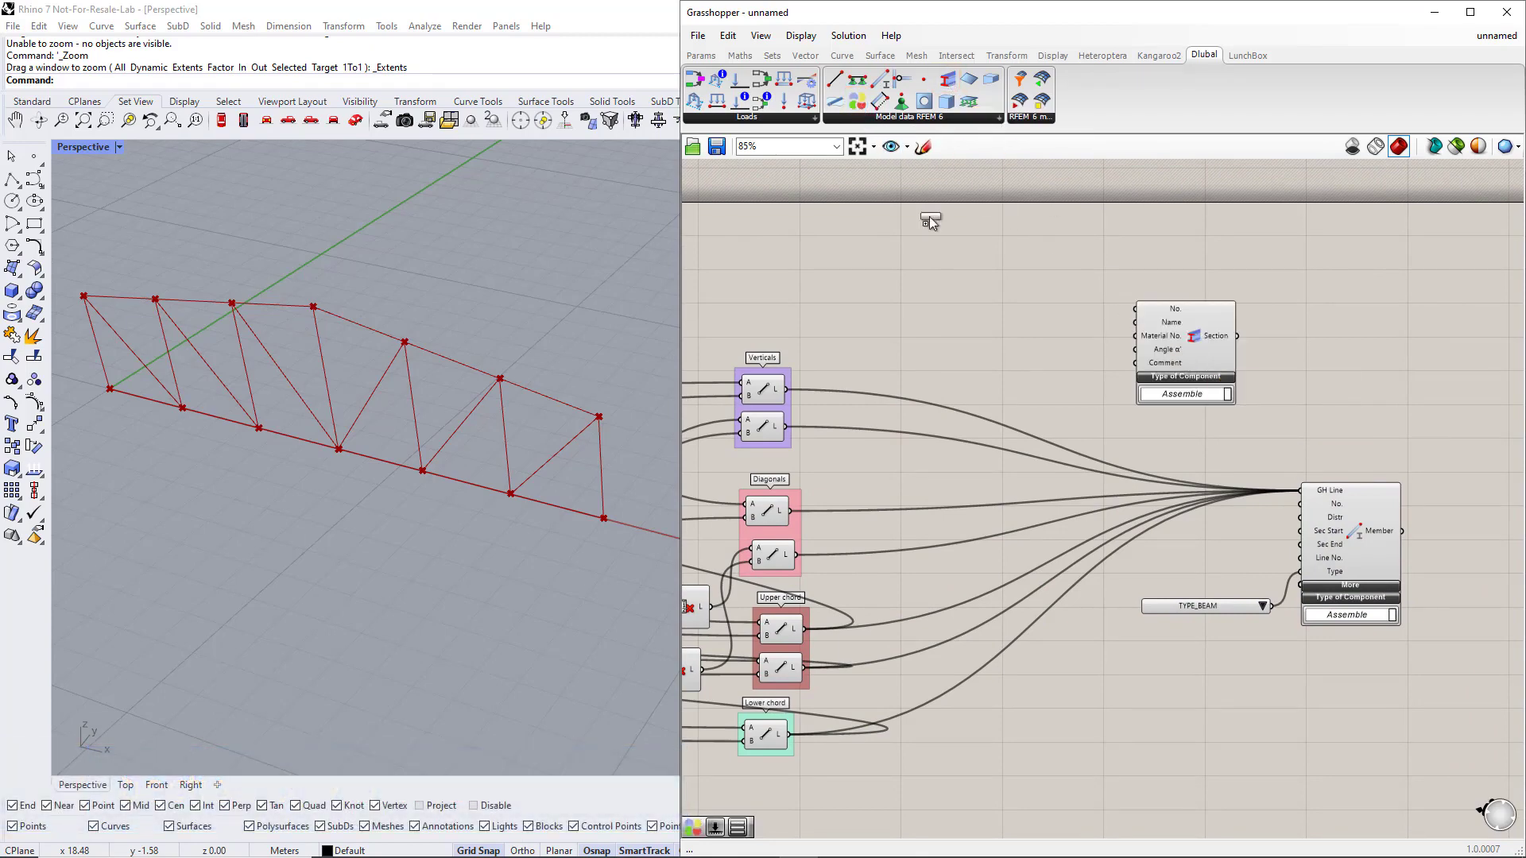
drag(967, 293, 990, 313)
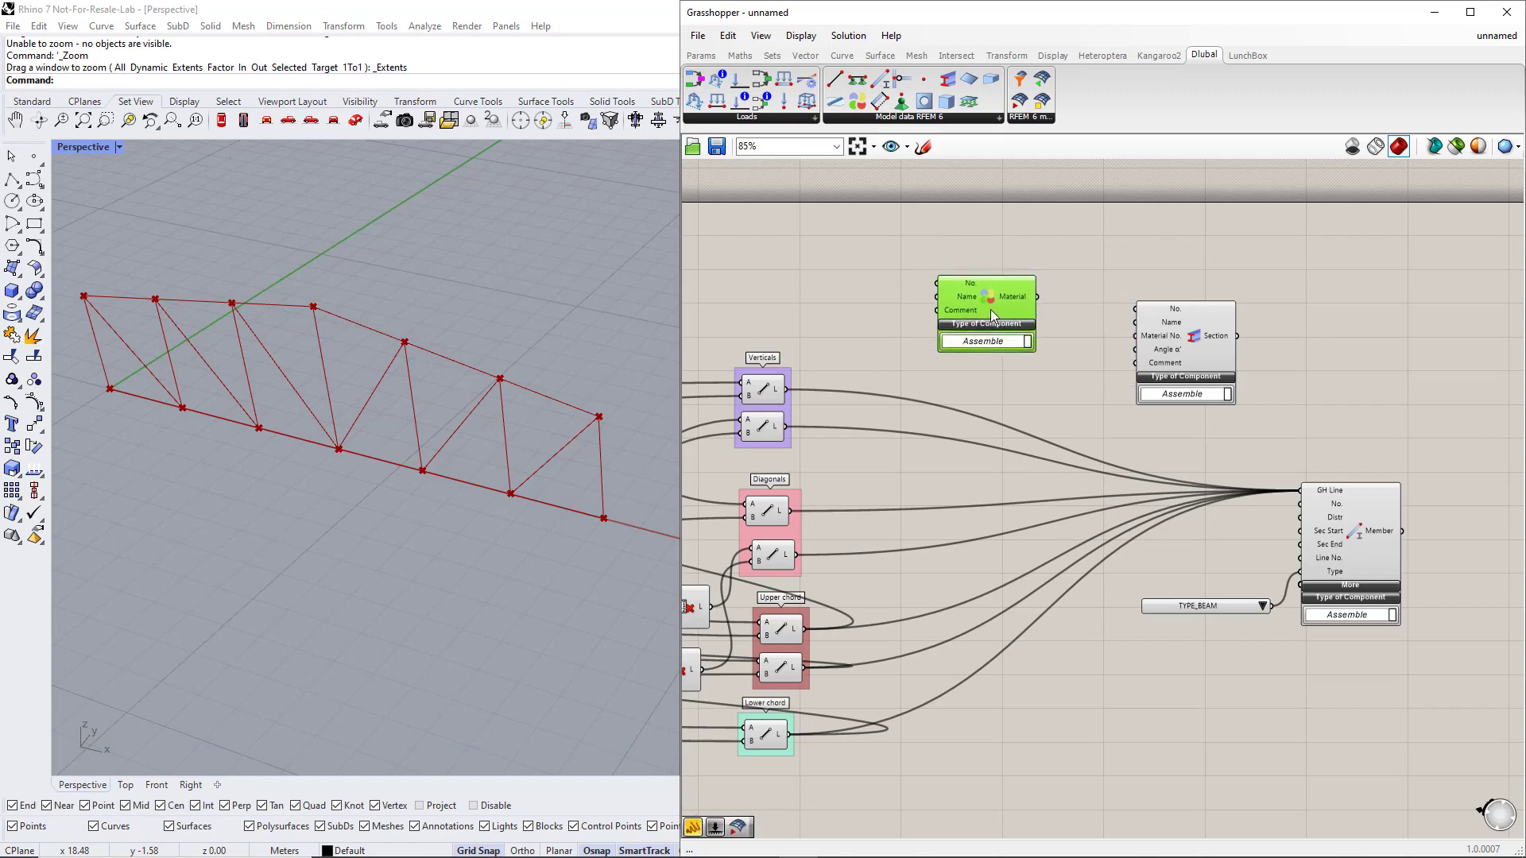
drag(1179, 341, 1192, 349)
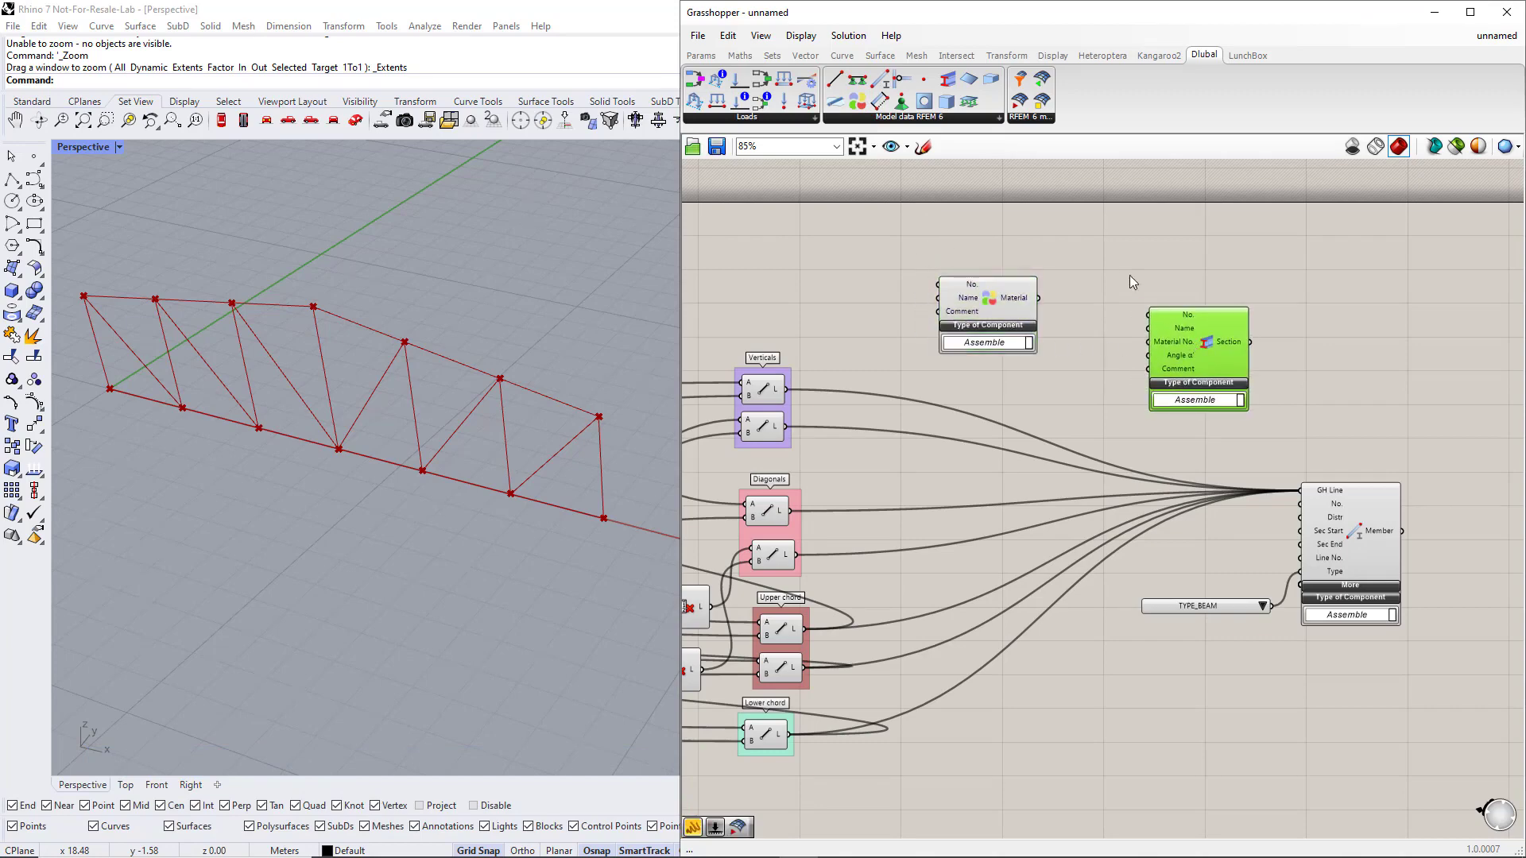
Add four text panels and connect them to the No. and Name inputs of the Material and Section components
click(701, 55)
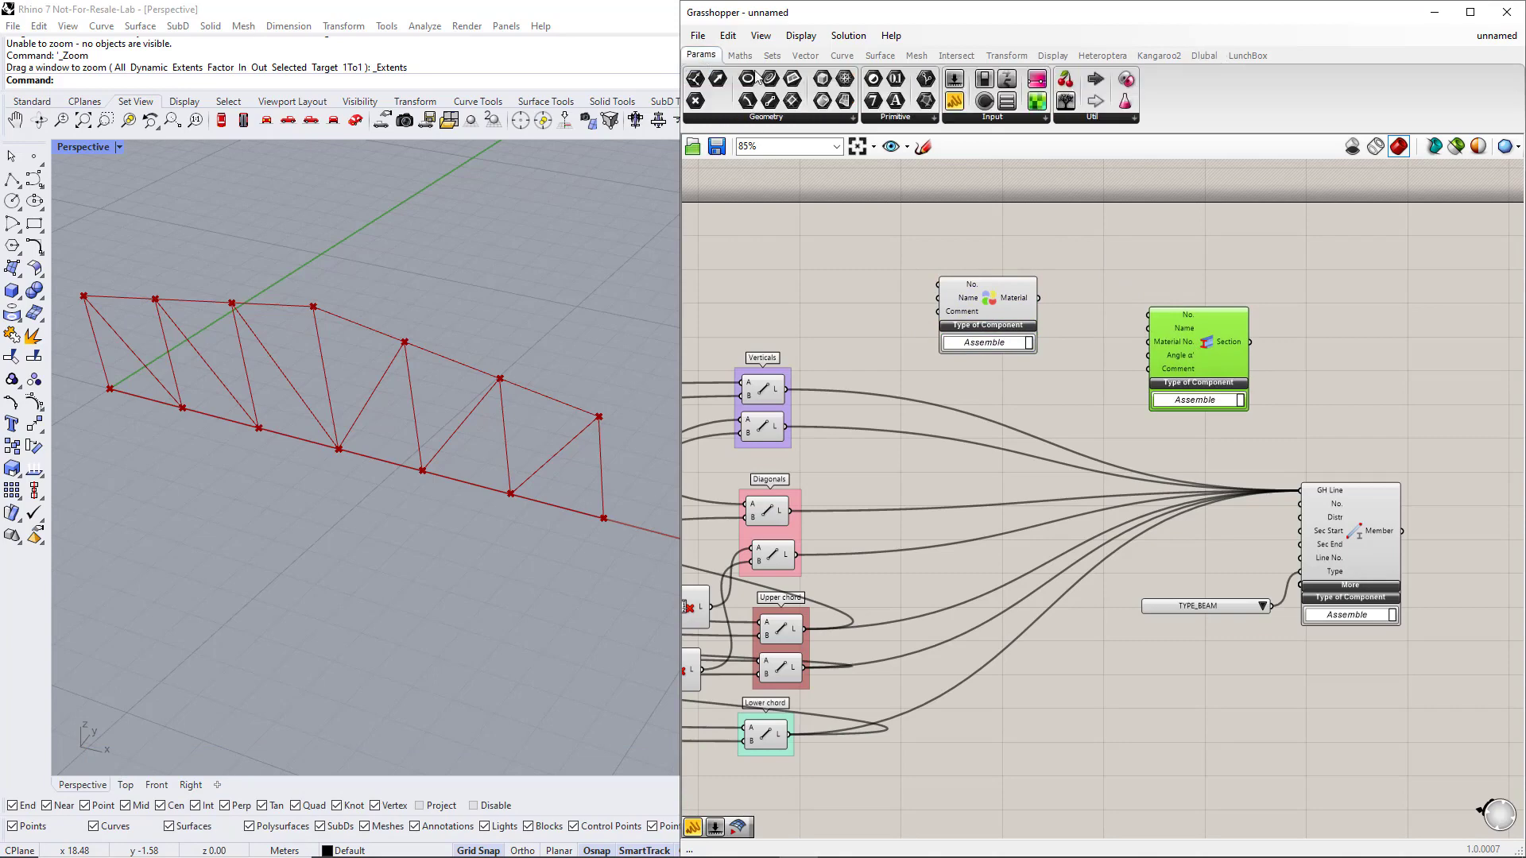
drag(954, 101, 1114, 246)
drag(1111, 266, 938, 311)
shift+click(1109, 276)
drag(1132, 240, 1149, 315)
drag(1180, 341, 1136, 280)
click(1110, 345)
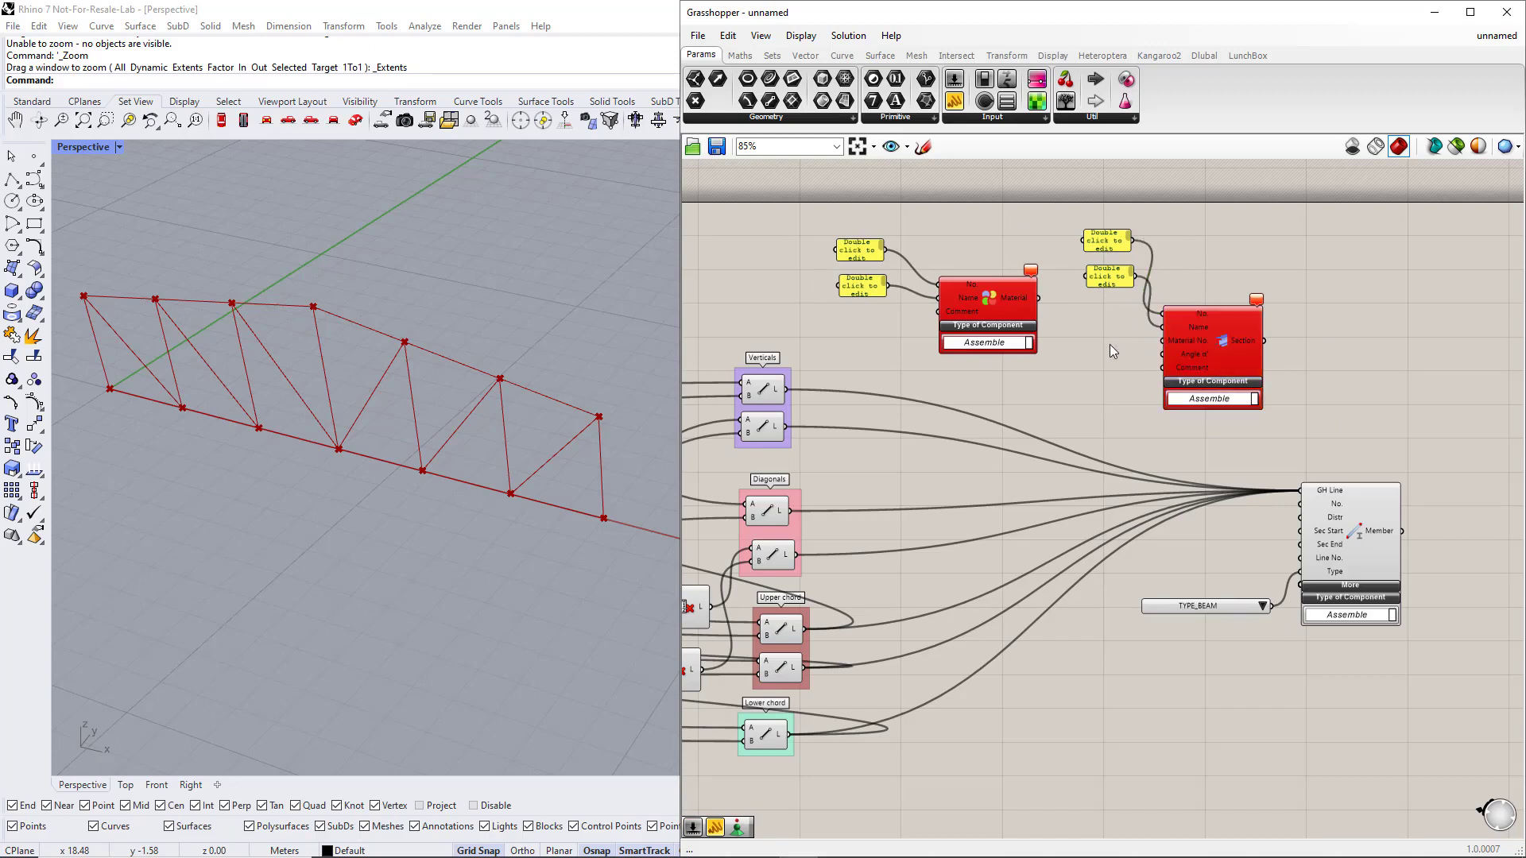
Enter 1 as the section number and R_M1 120/120 as the section name in the Section component's panels
double_click(1106, 249)
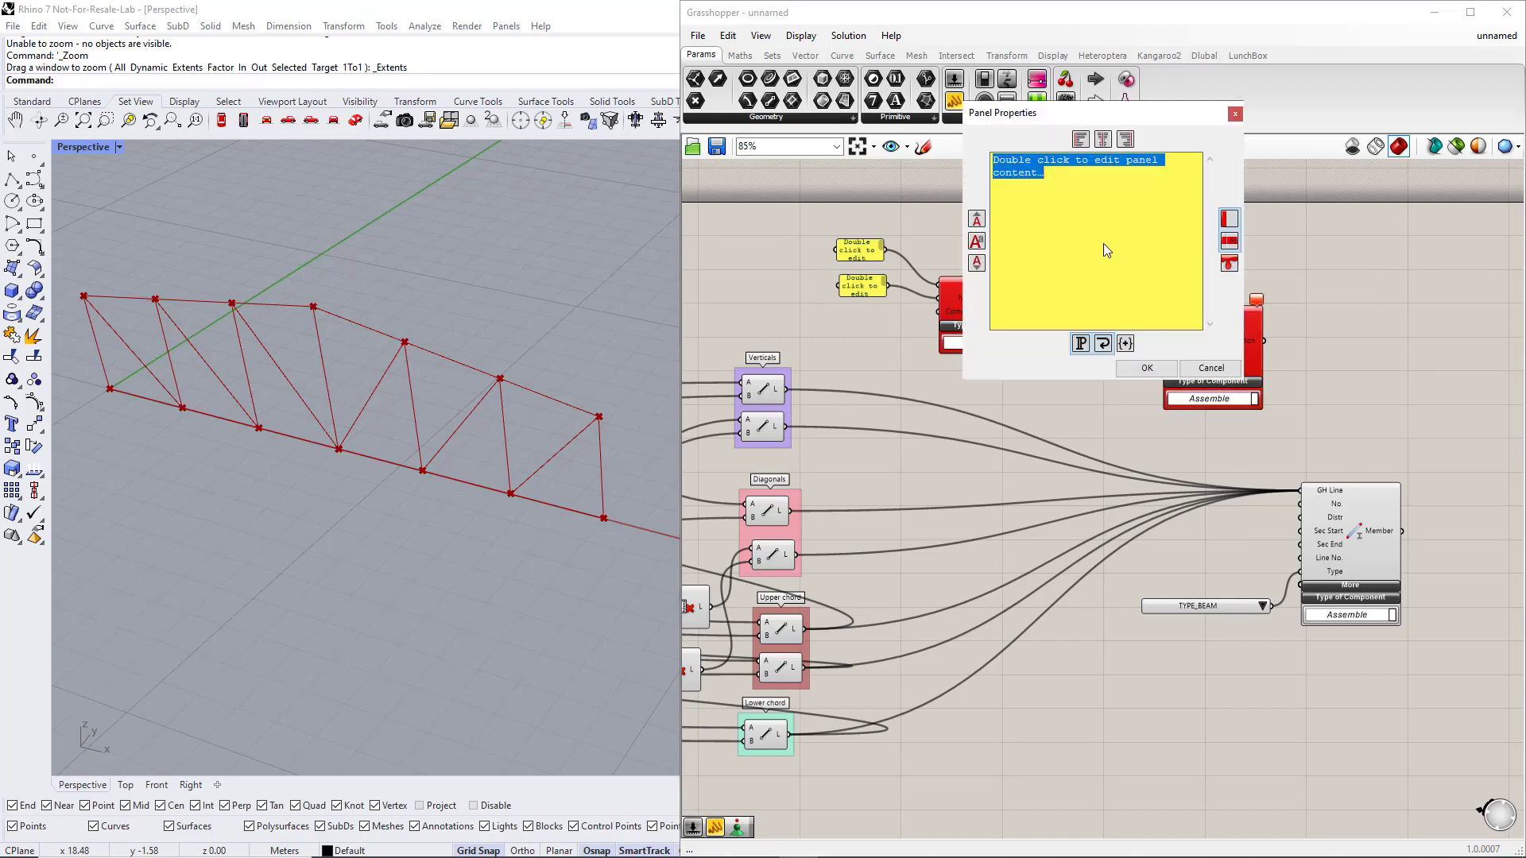
text(1)
click(1147, 367)
click(1115, 277)
double_click(1114, 276)
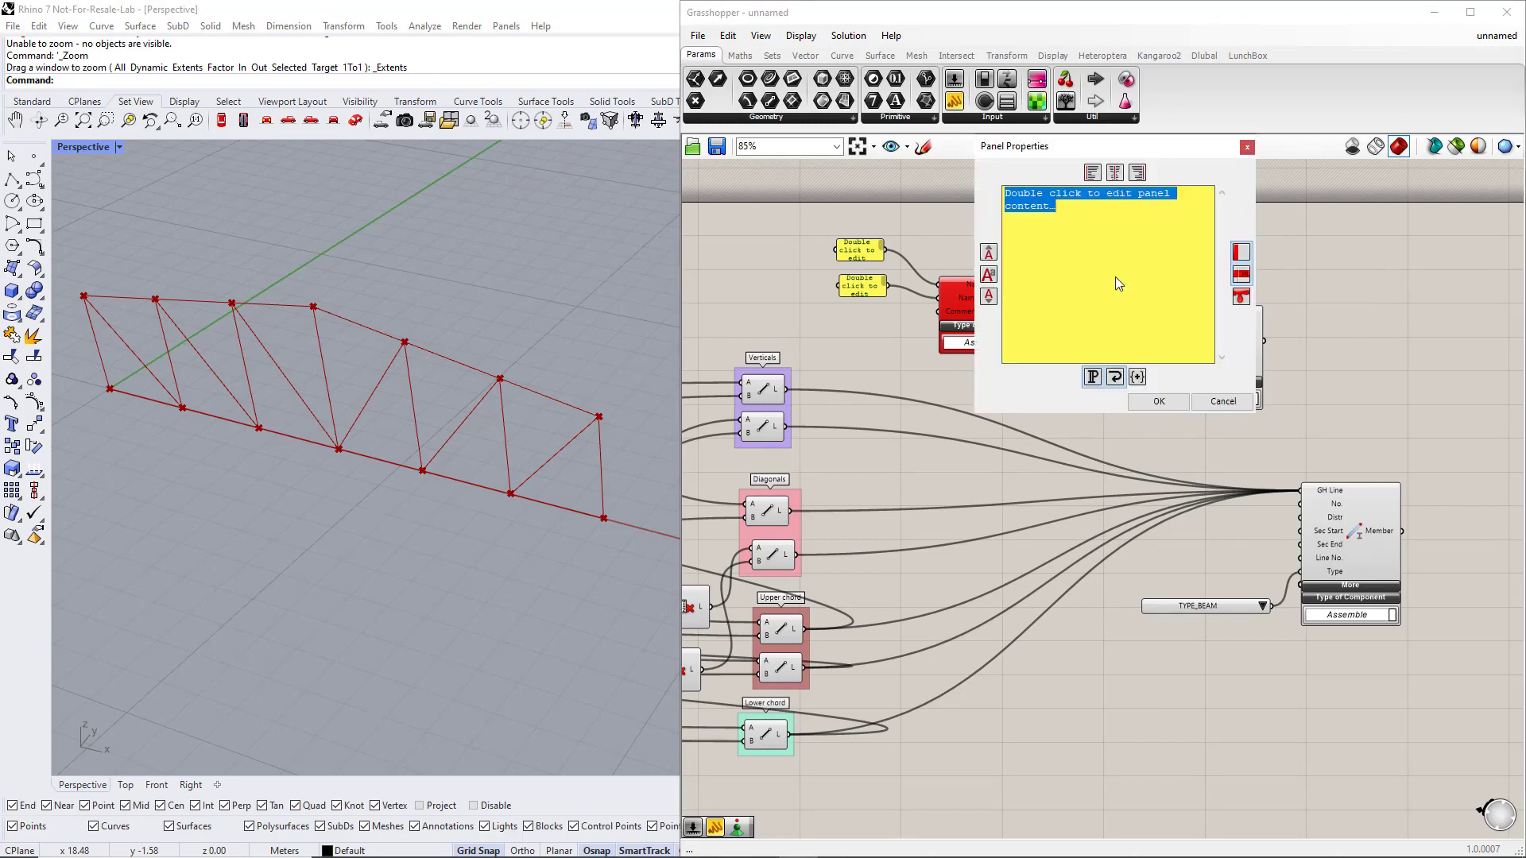
text(R)
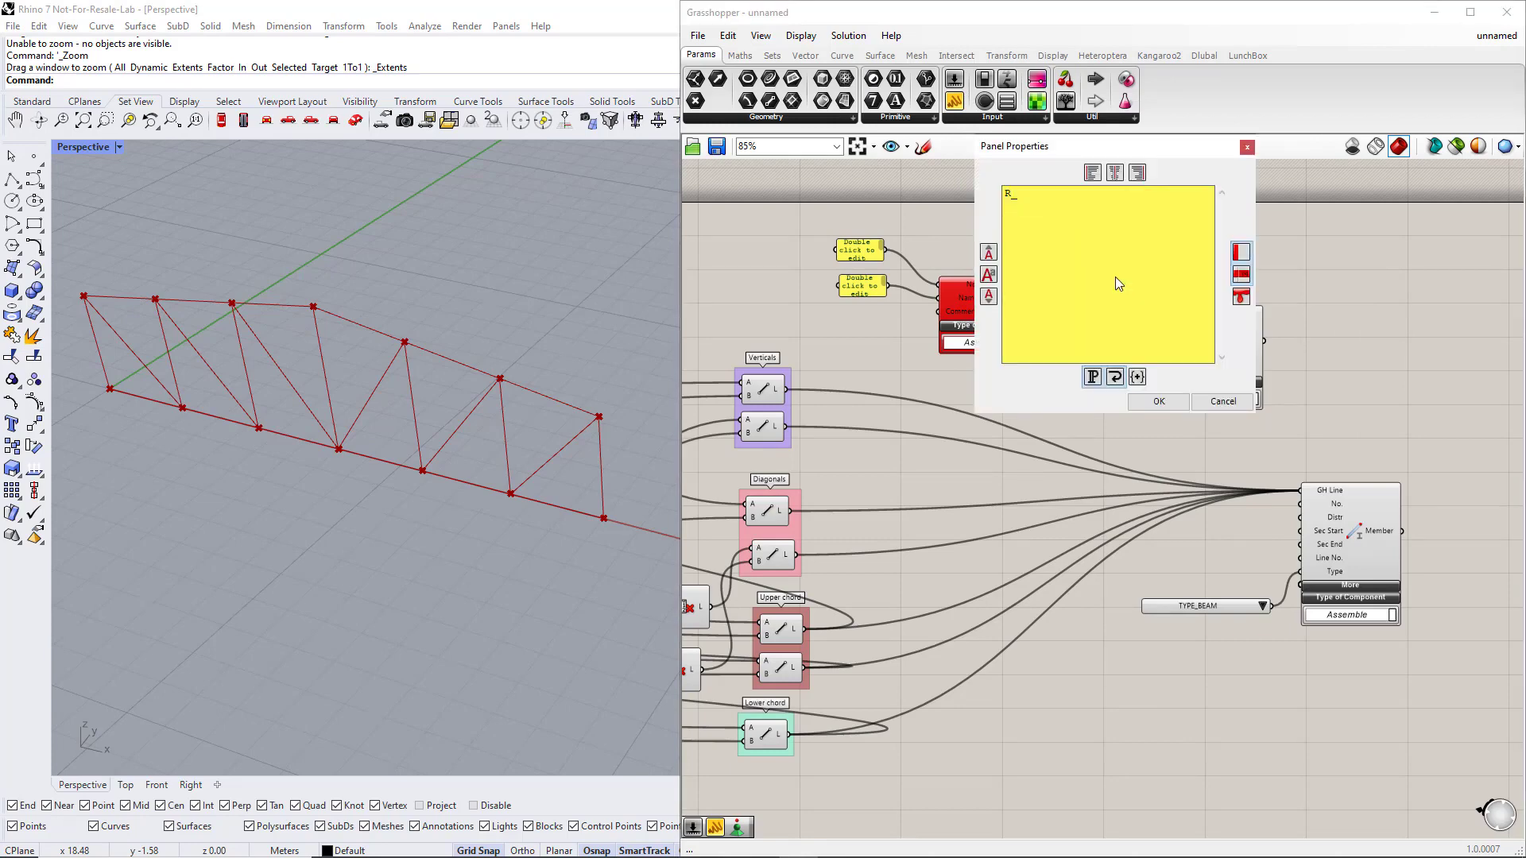
text(_M1 120/120)
click(1157, 402)
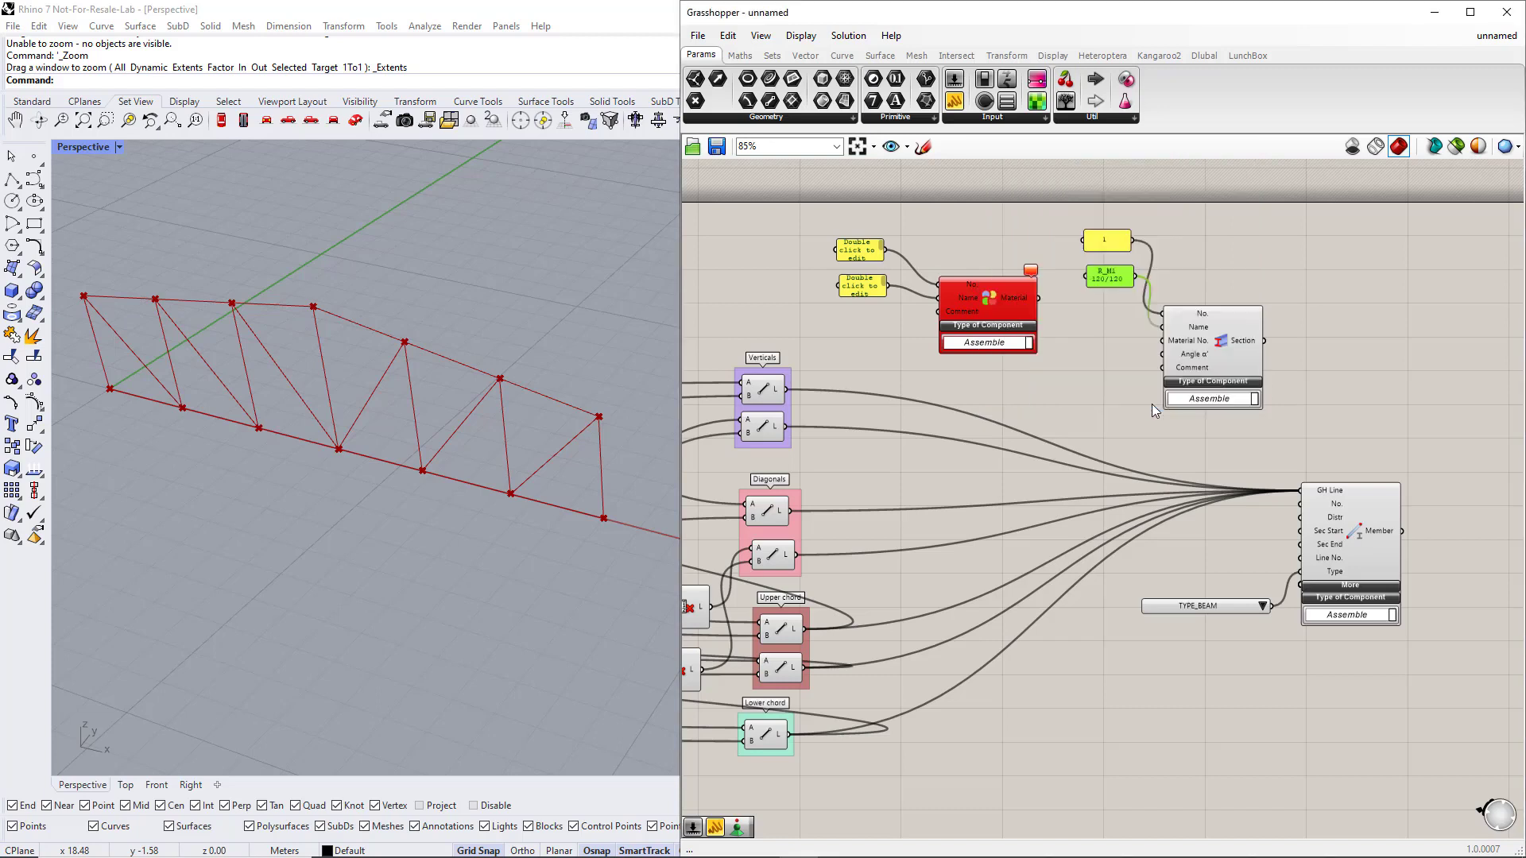
Enter 1 as the material number and C24 as the material name in the Material component's panels
double_click(853, 254)
drag(844, 210, 740, 170)
click(741, 171)
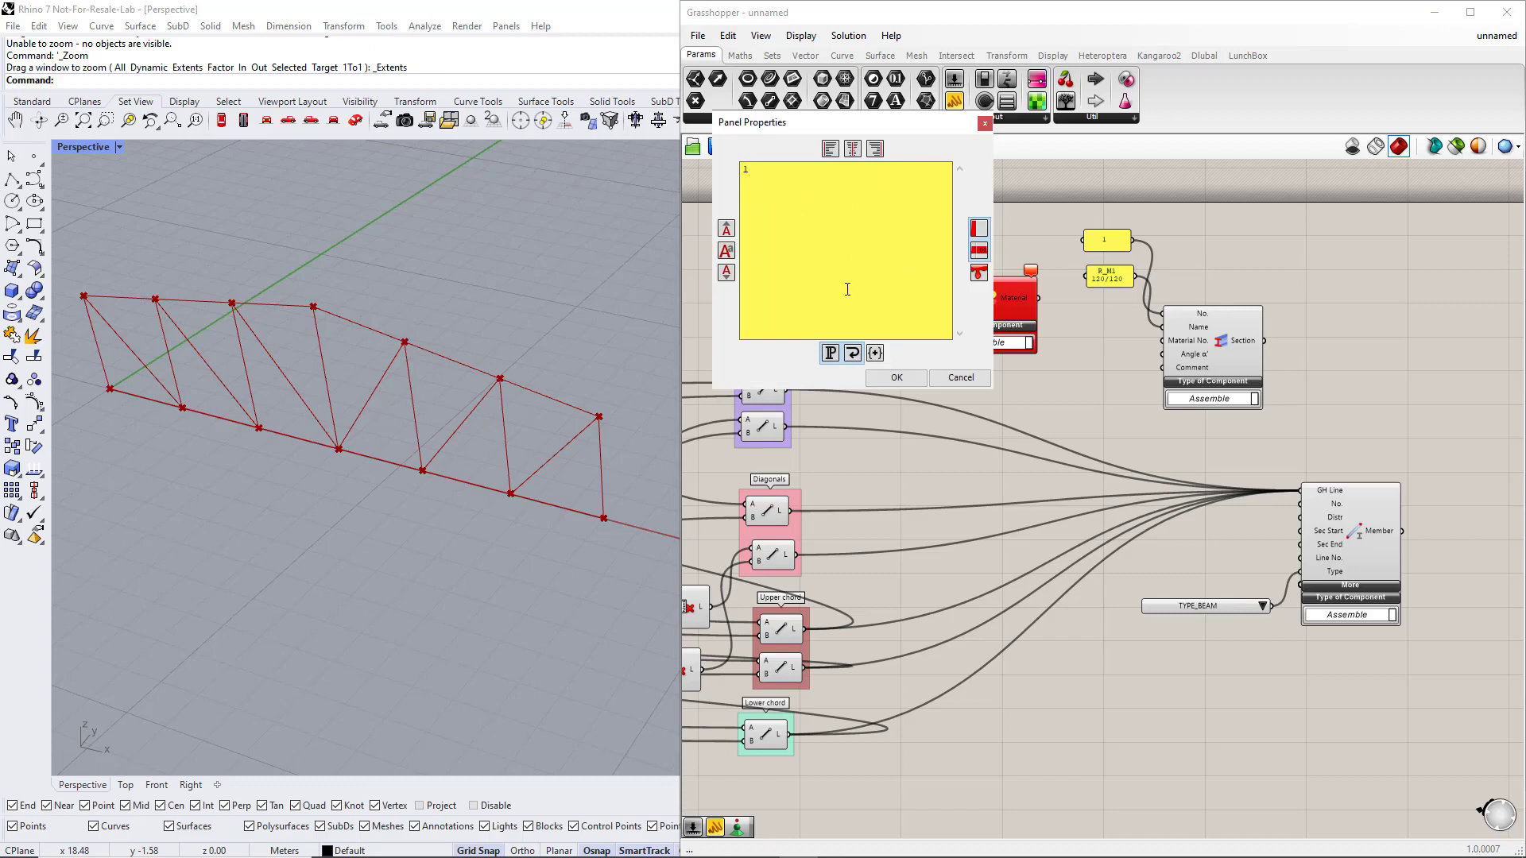
click(896, 378)
double_click(863, 287)
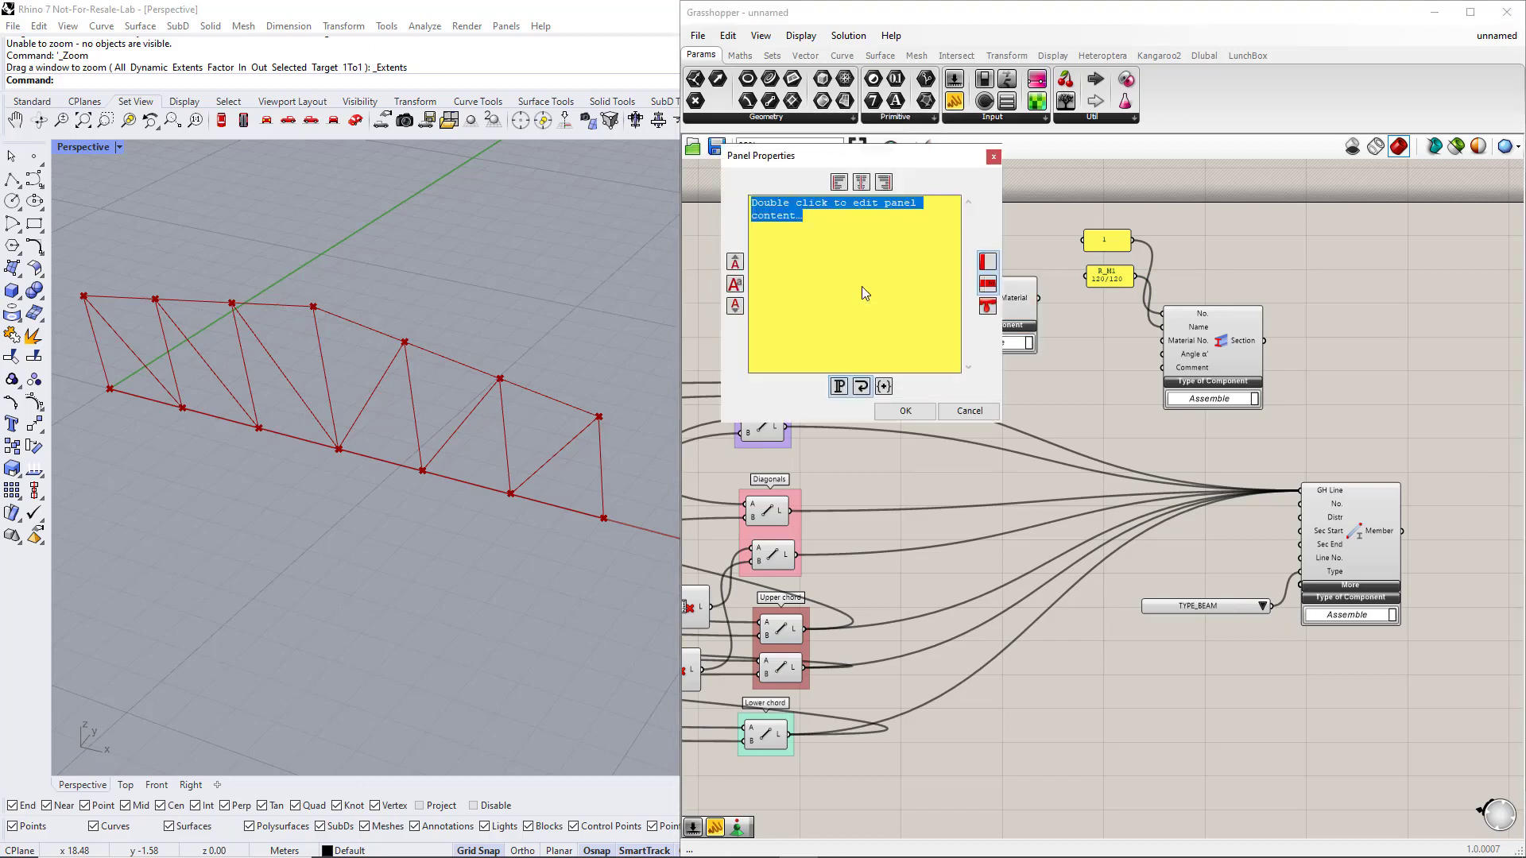
text(C24)
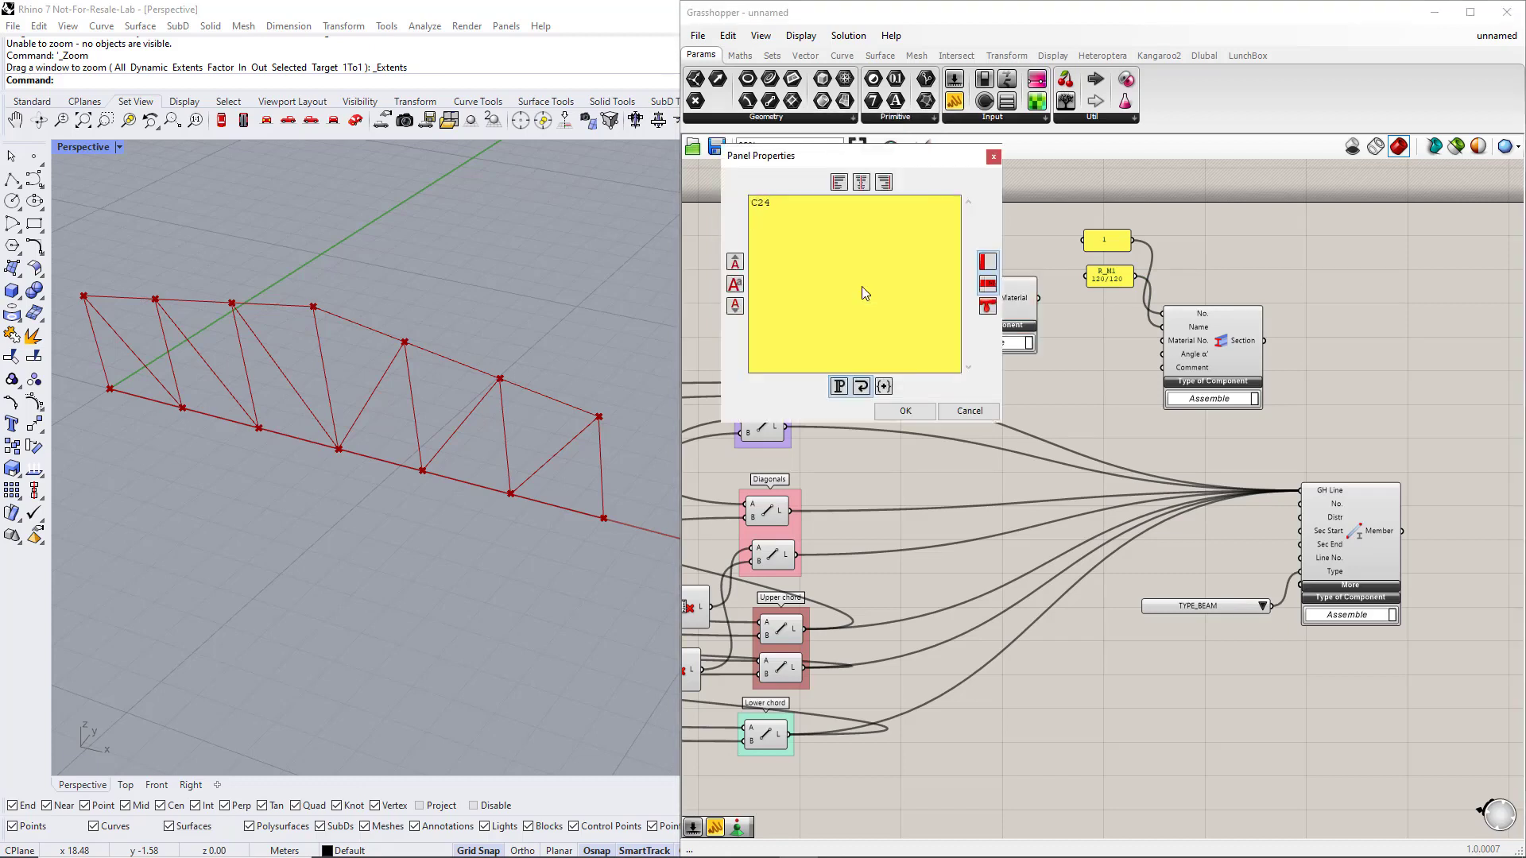
click(912, 410)
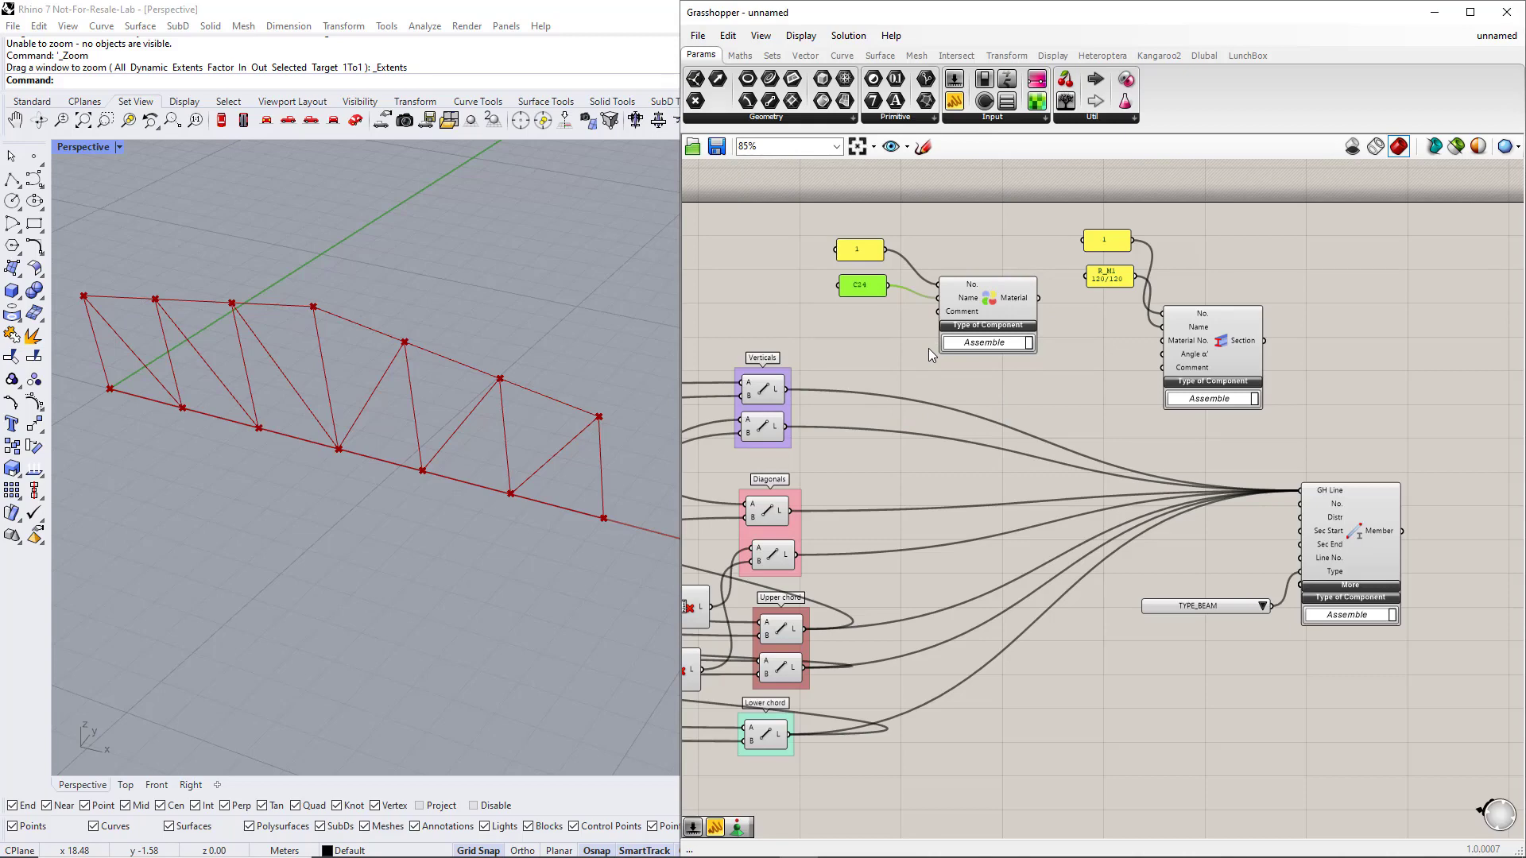
Connect the Material output to the Section's Material No. input and the Section output to the Member's Sec Start input
drag(1037, 299, 1161, 341)
drag(1267, 345, 1291, 531)
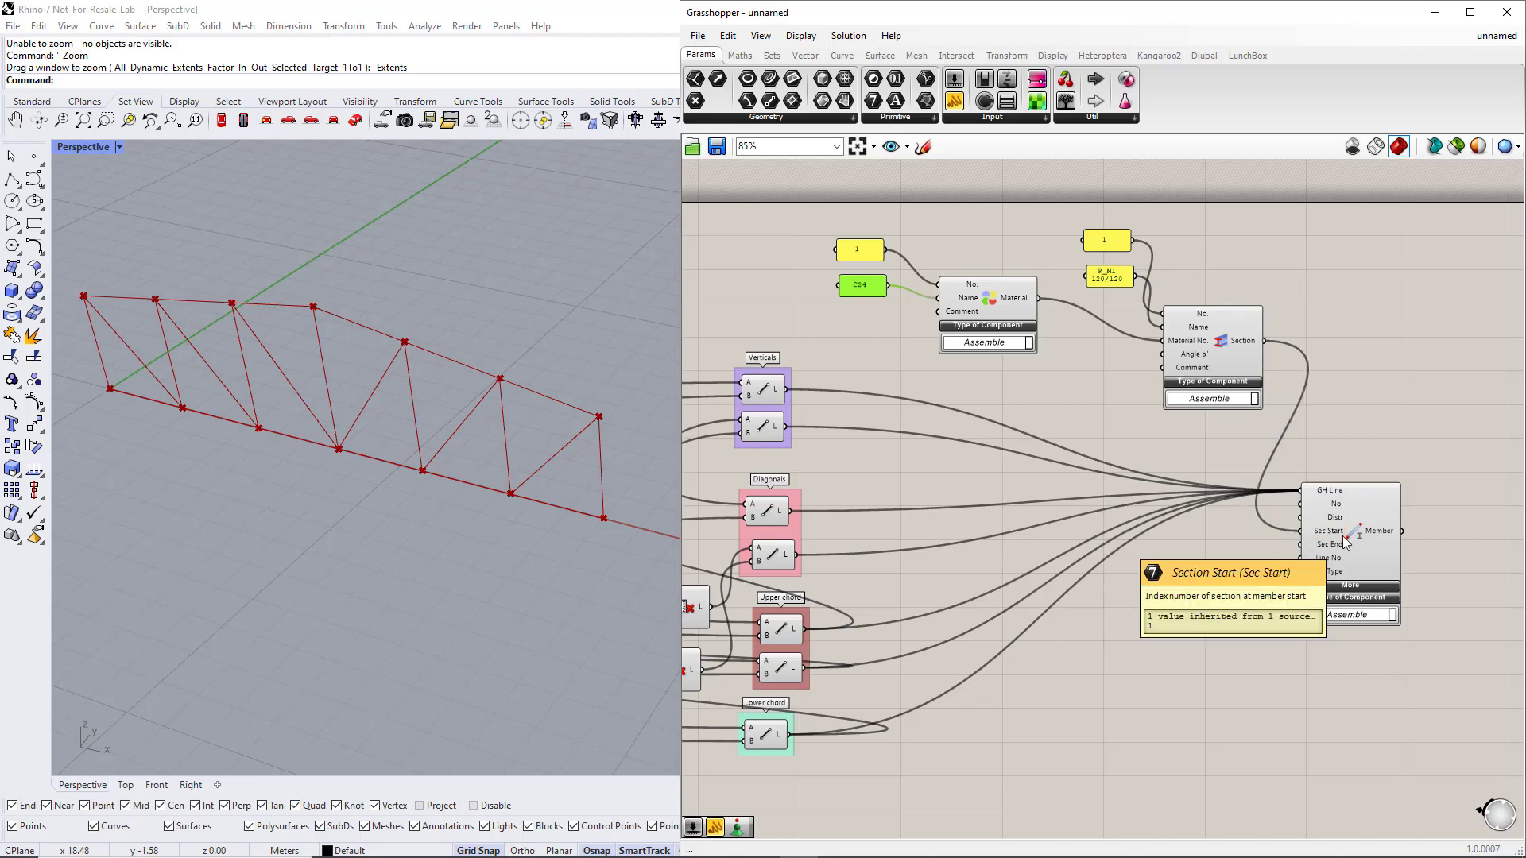
double_click(1325, 568)
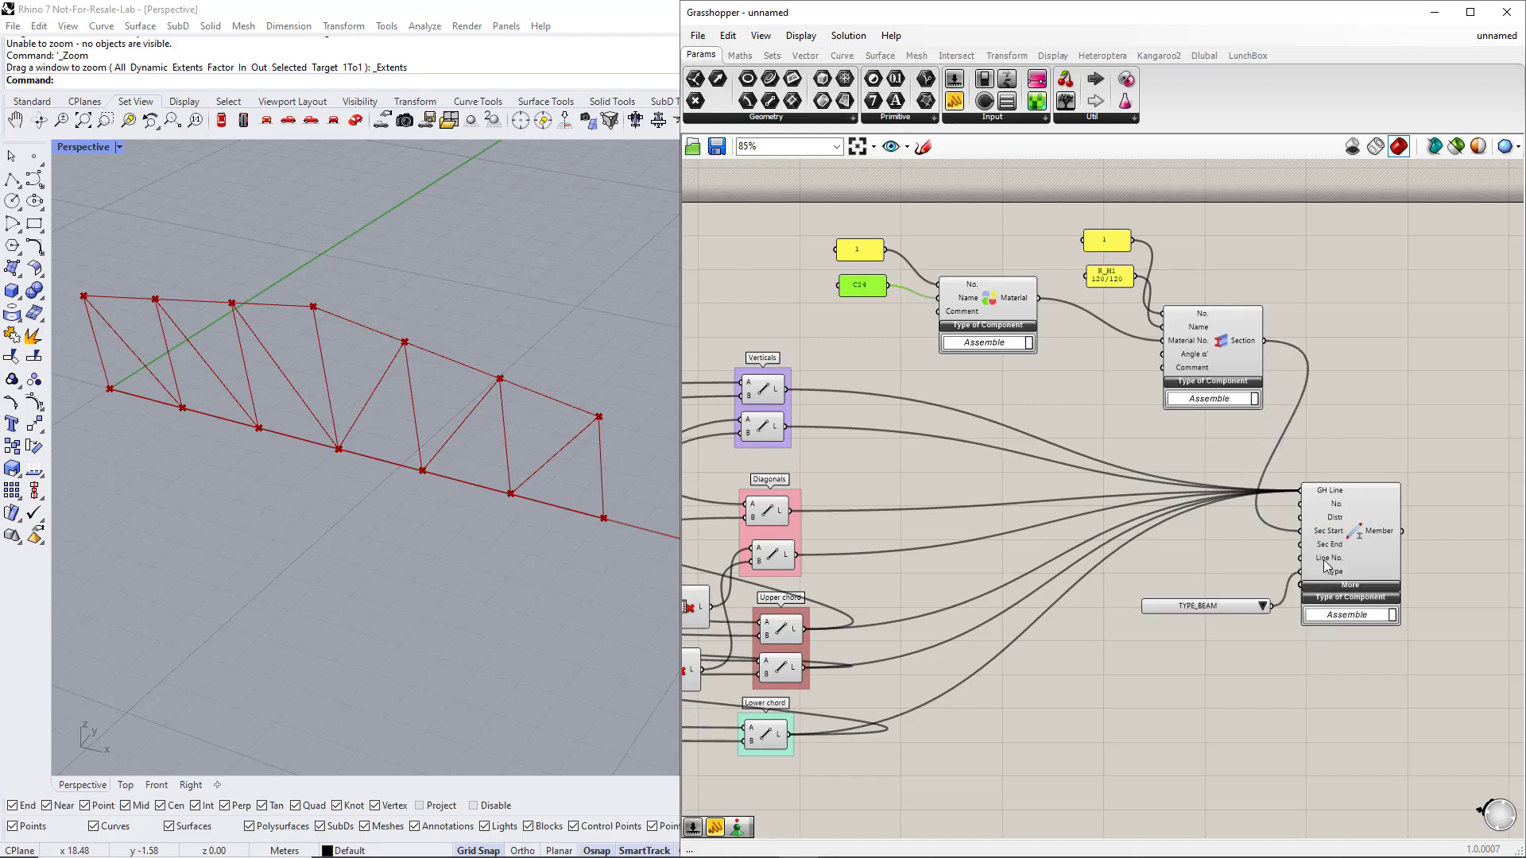
click(1275, 636)
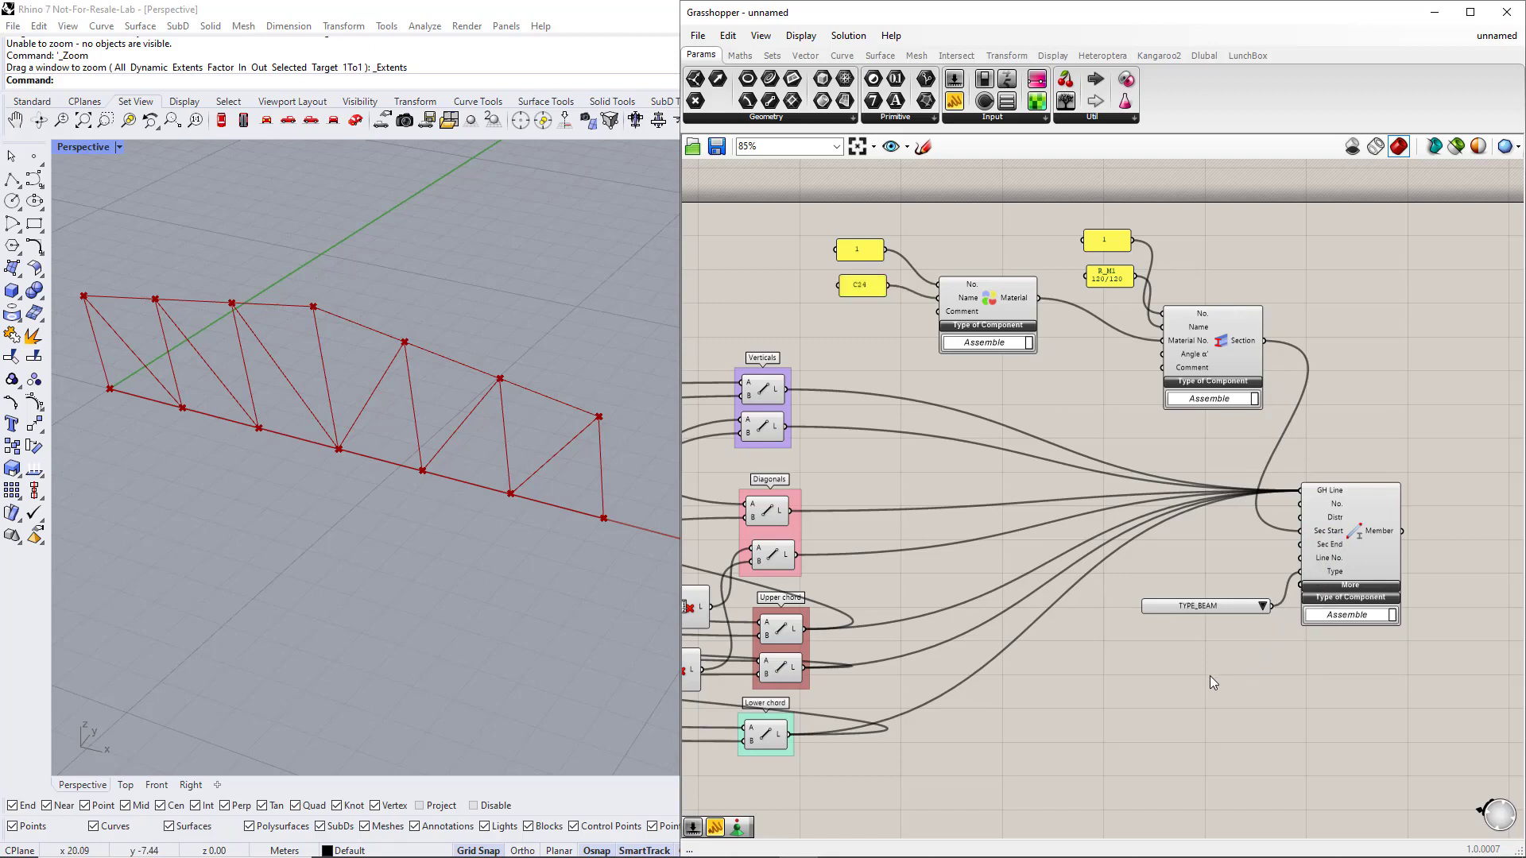
Add a Nodal Support component below the point components and connect the upper Construct Point's output to its GH Node input
scroll(1209, 676, down, 4)
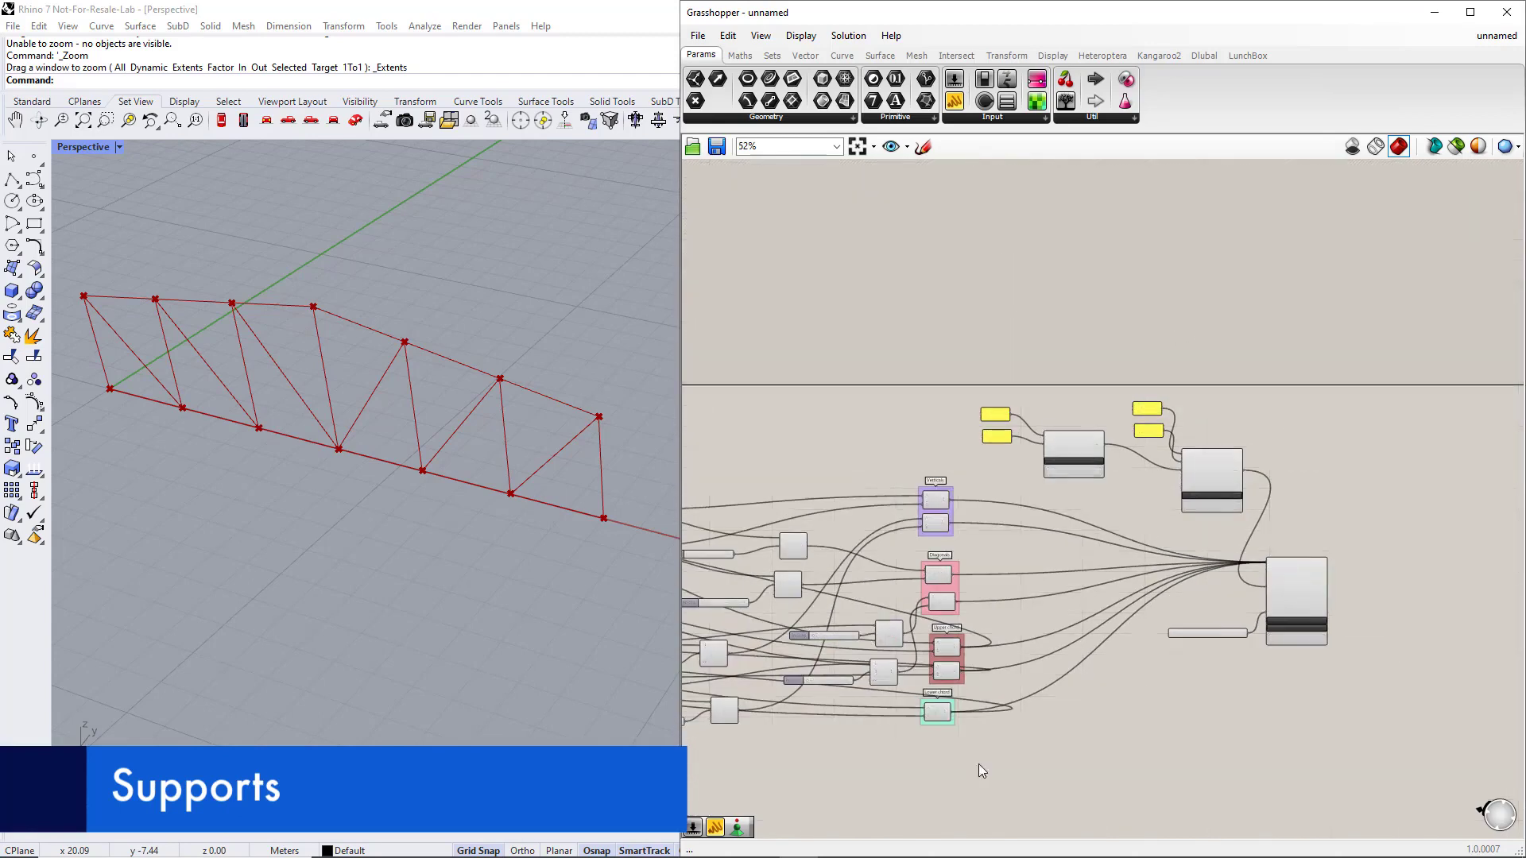
right_drag(959, 769, 1193, 628)
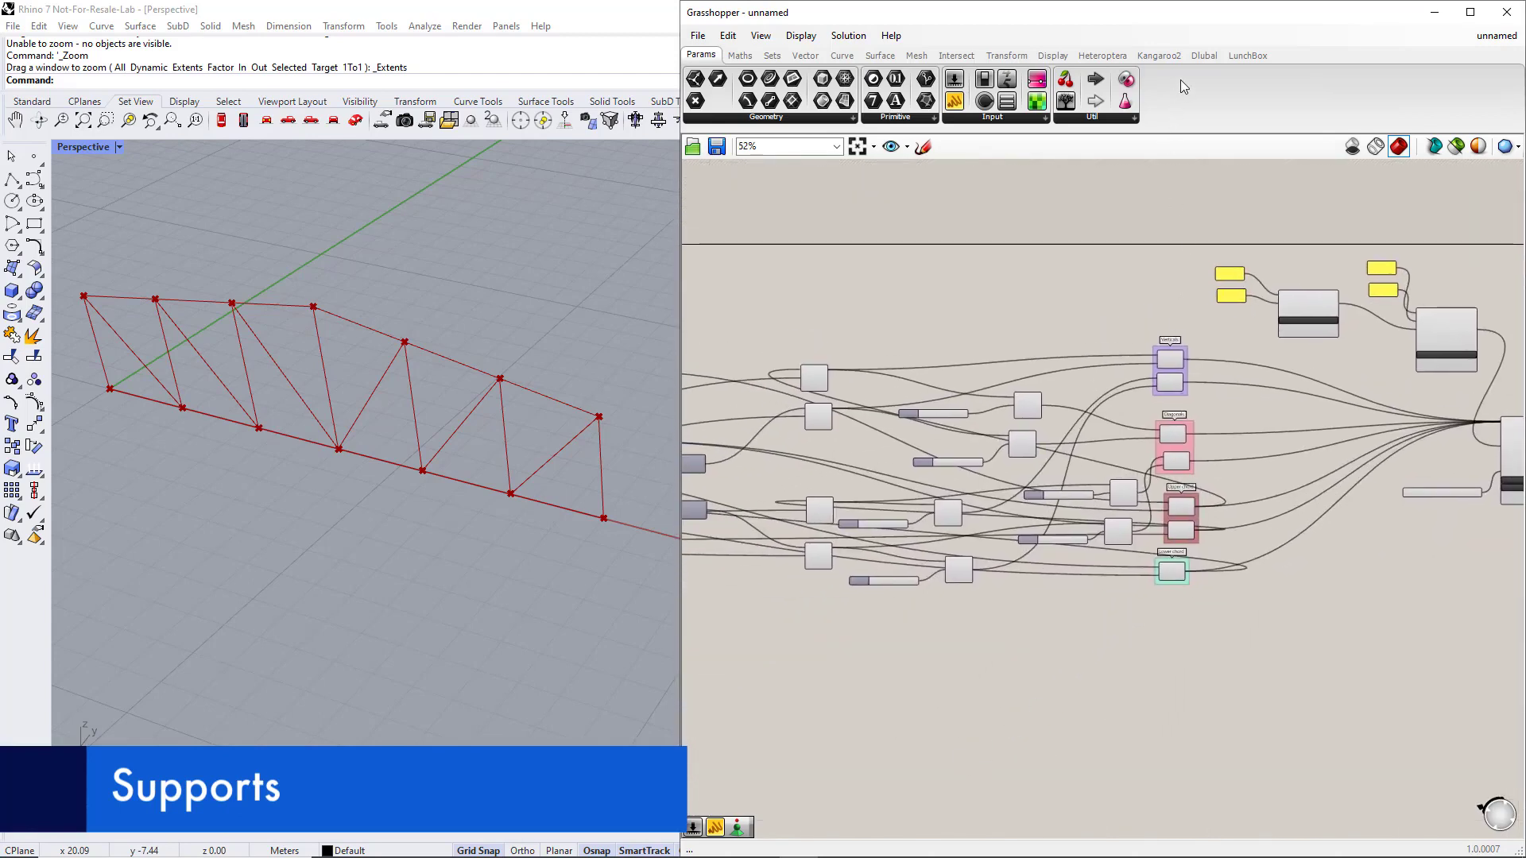
click(1203, 55)
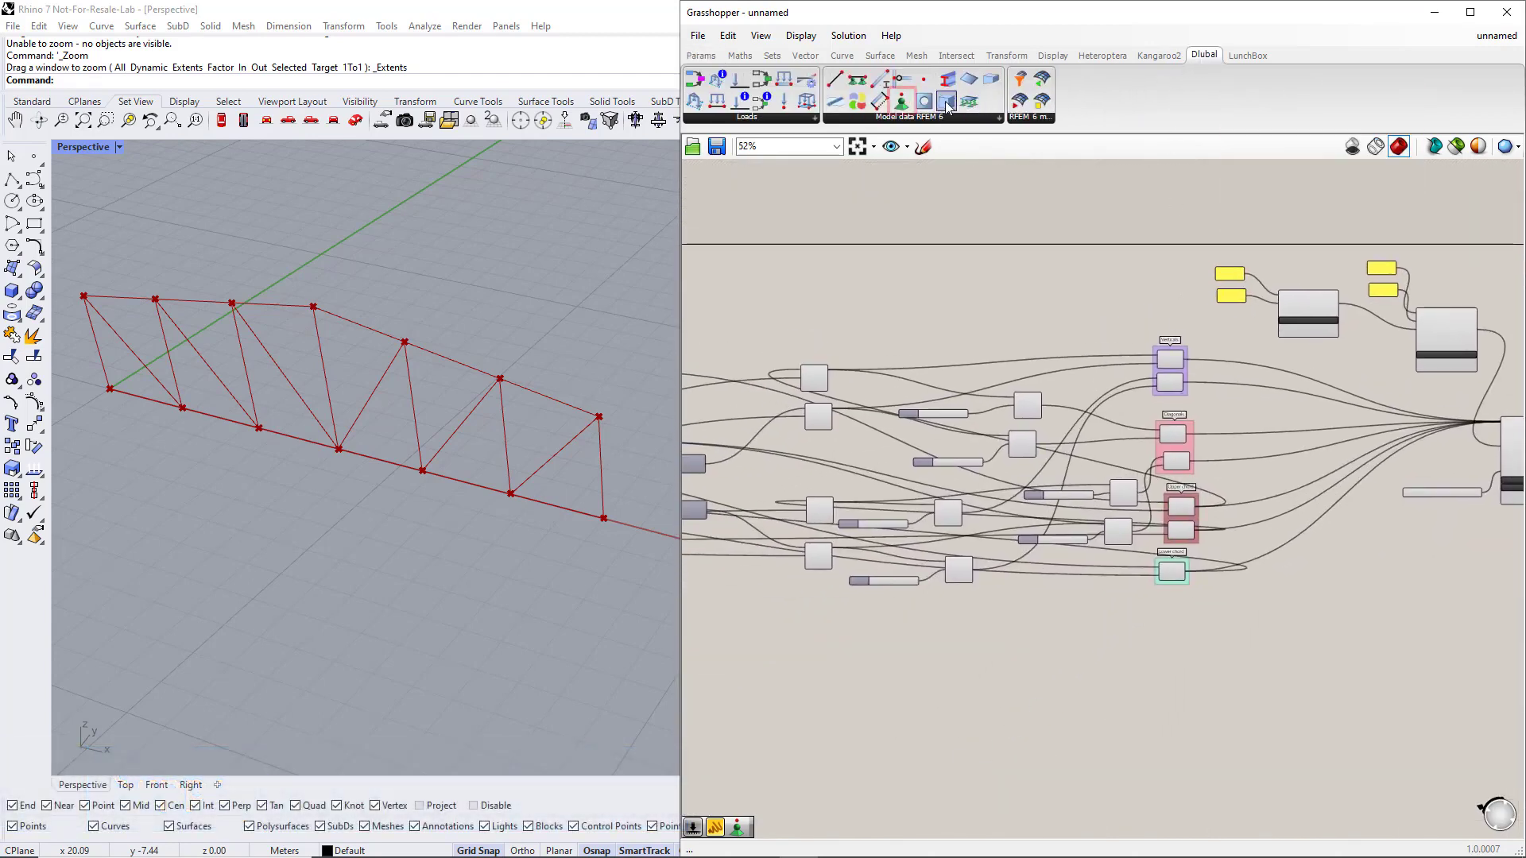
drag(901, 102, 800, 623)
right_drag(878, 719, 912, 662)
right_drag(804, 666, 1036, 644)
scroll(965, 544, up, 2)
scroll(965, 543, up, 1)
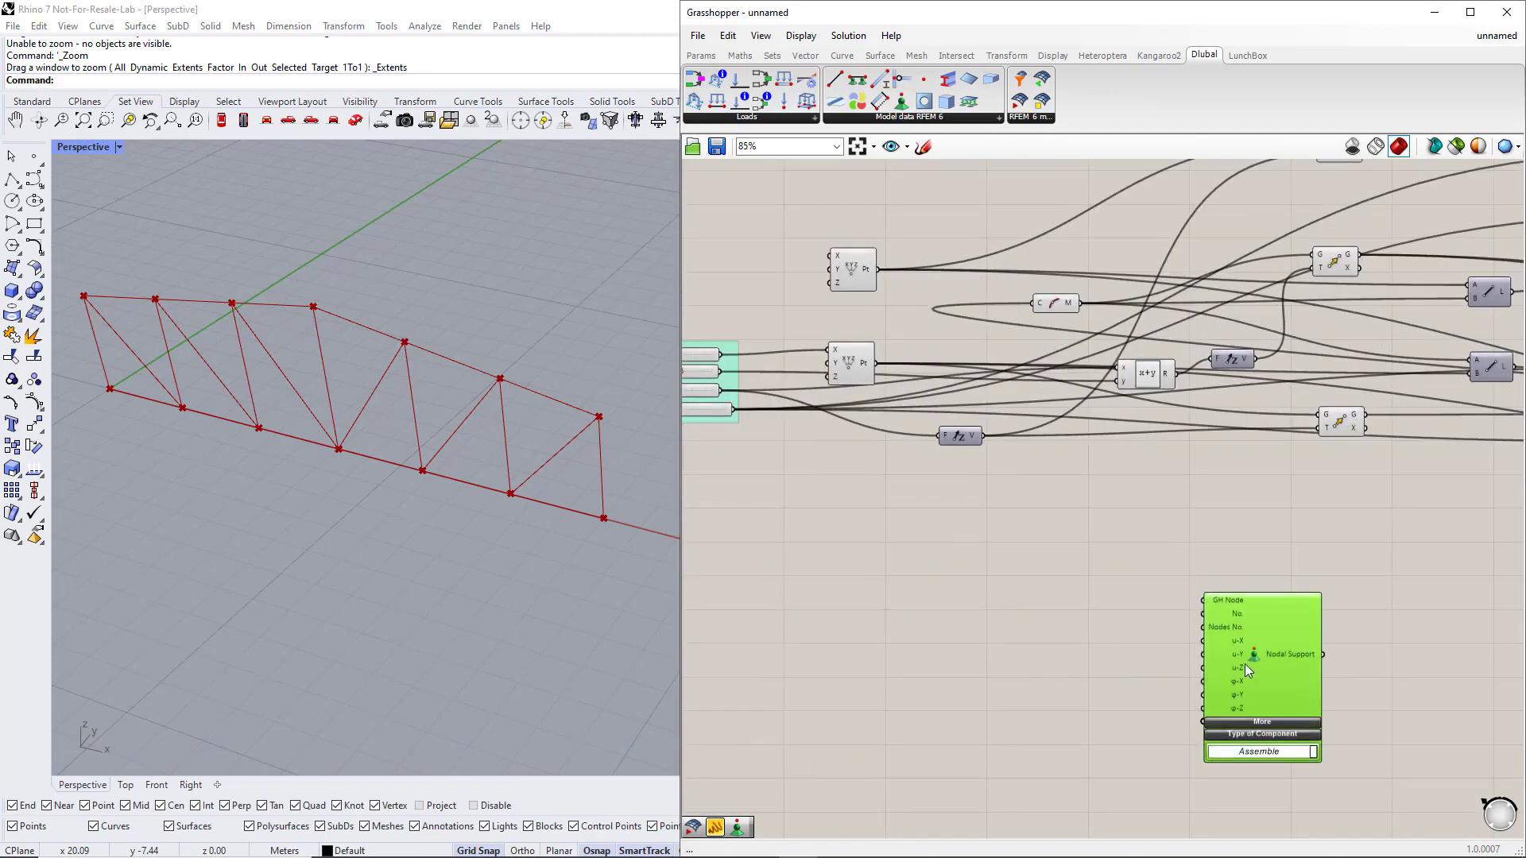
drag(1244, 665, 1148, 573)
drag(877, 275, 1103, 511)
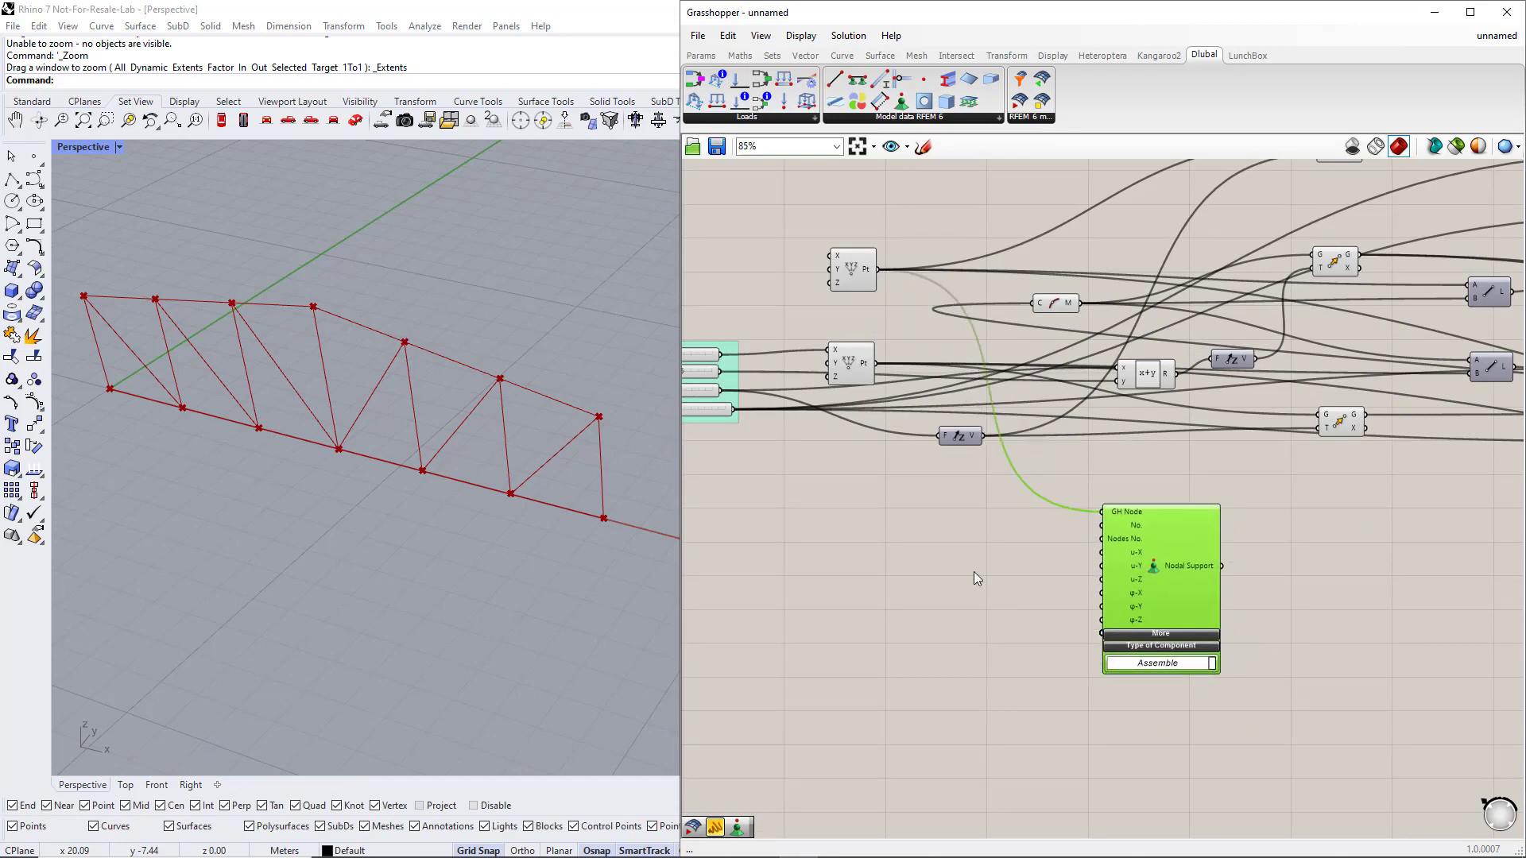
Add a text panel beside the Nodal Support component and set its content to INF
click(701, 55)
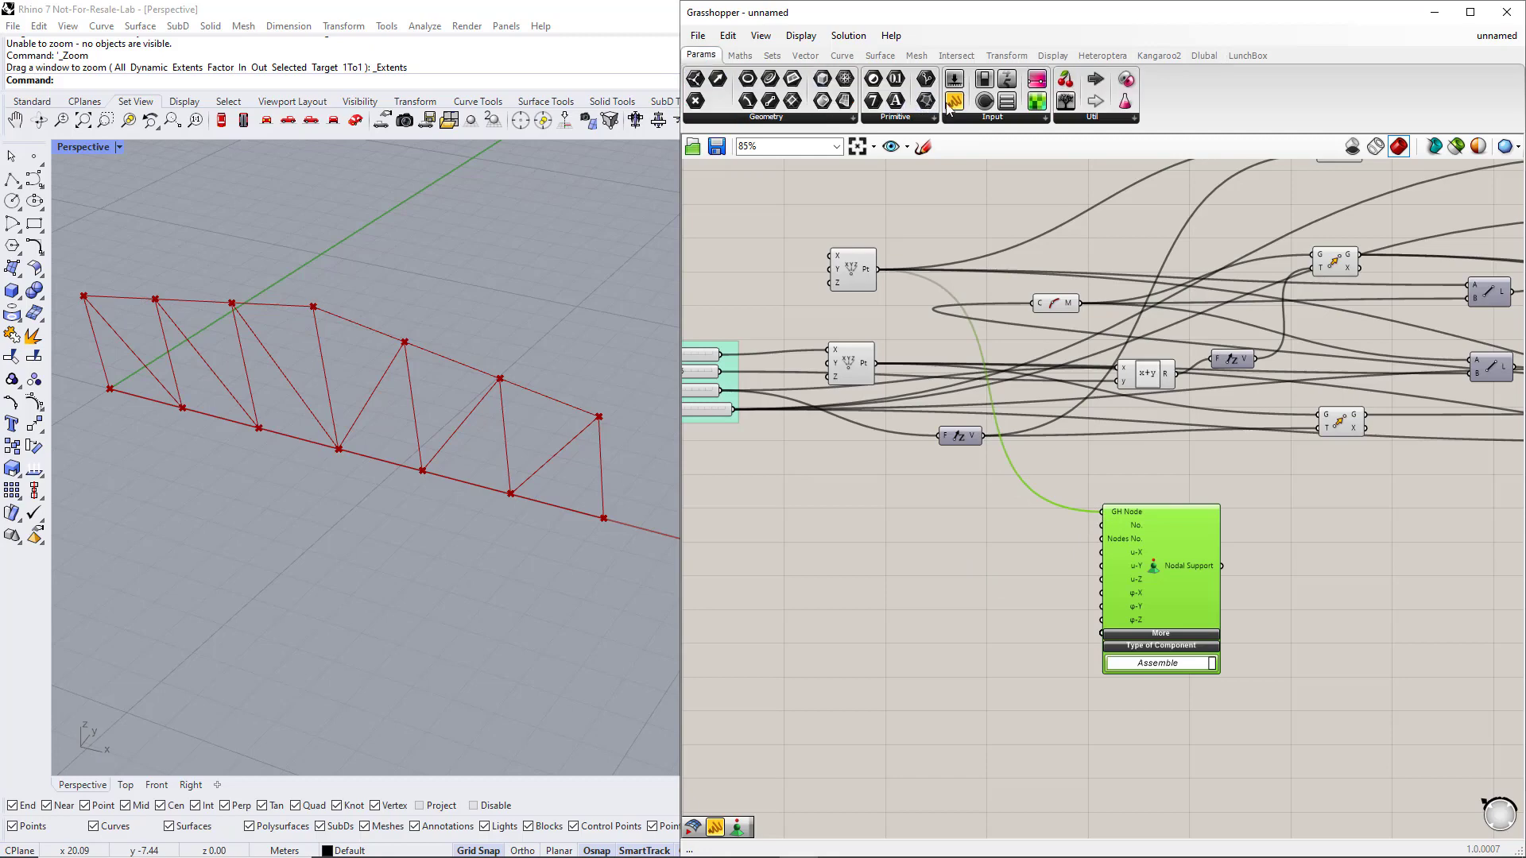
drag(954, 101, 985, 588)
scroll(1068, 614, up, 4)
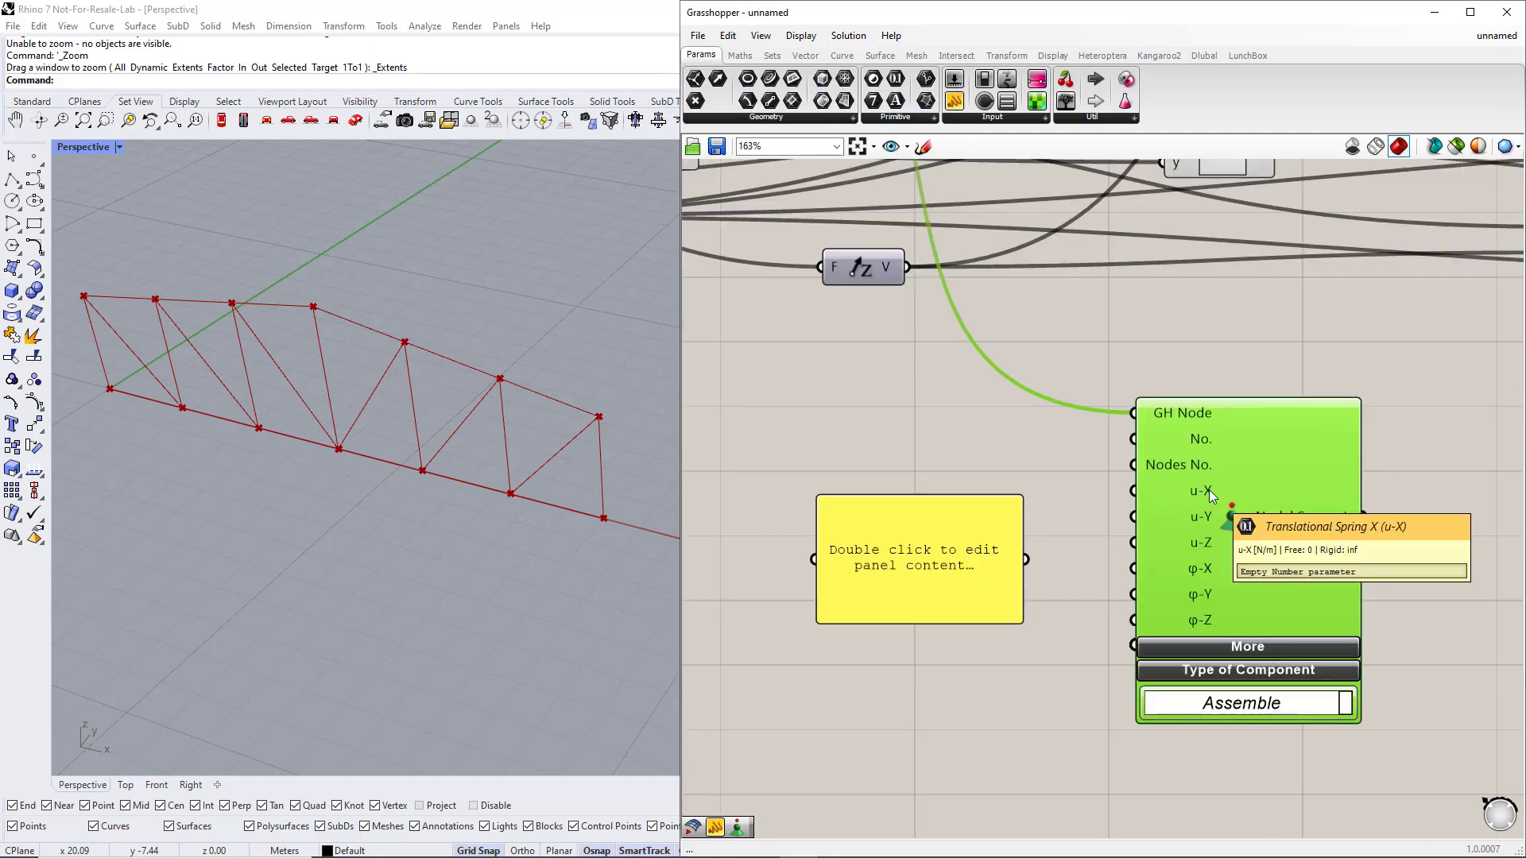
click(1049, 604)
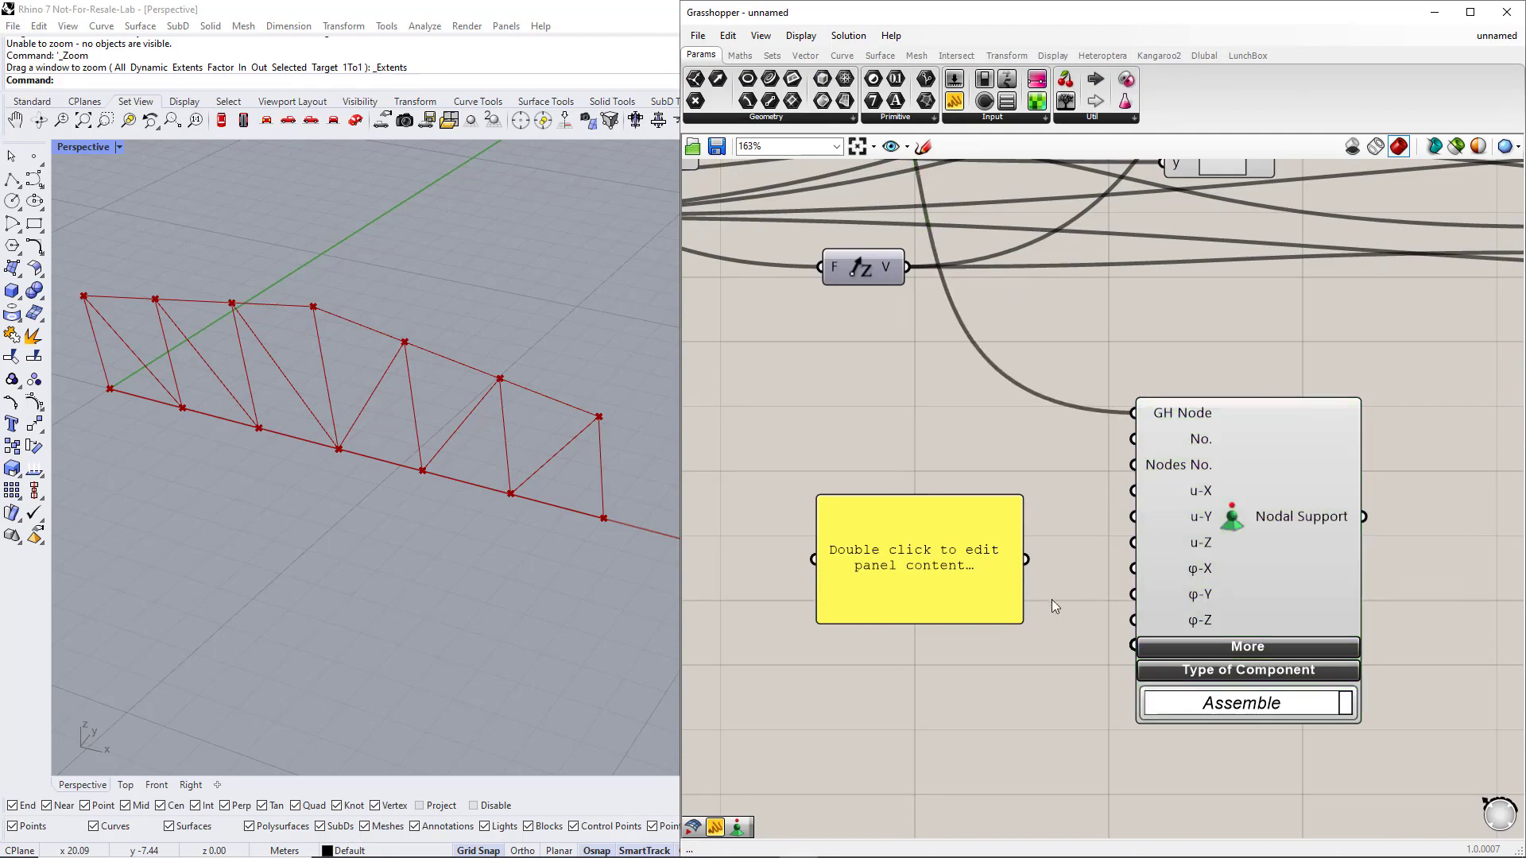
double_click(995, 555)
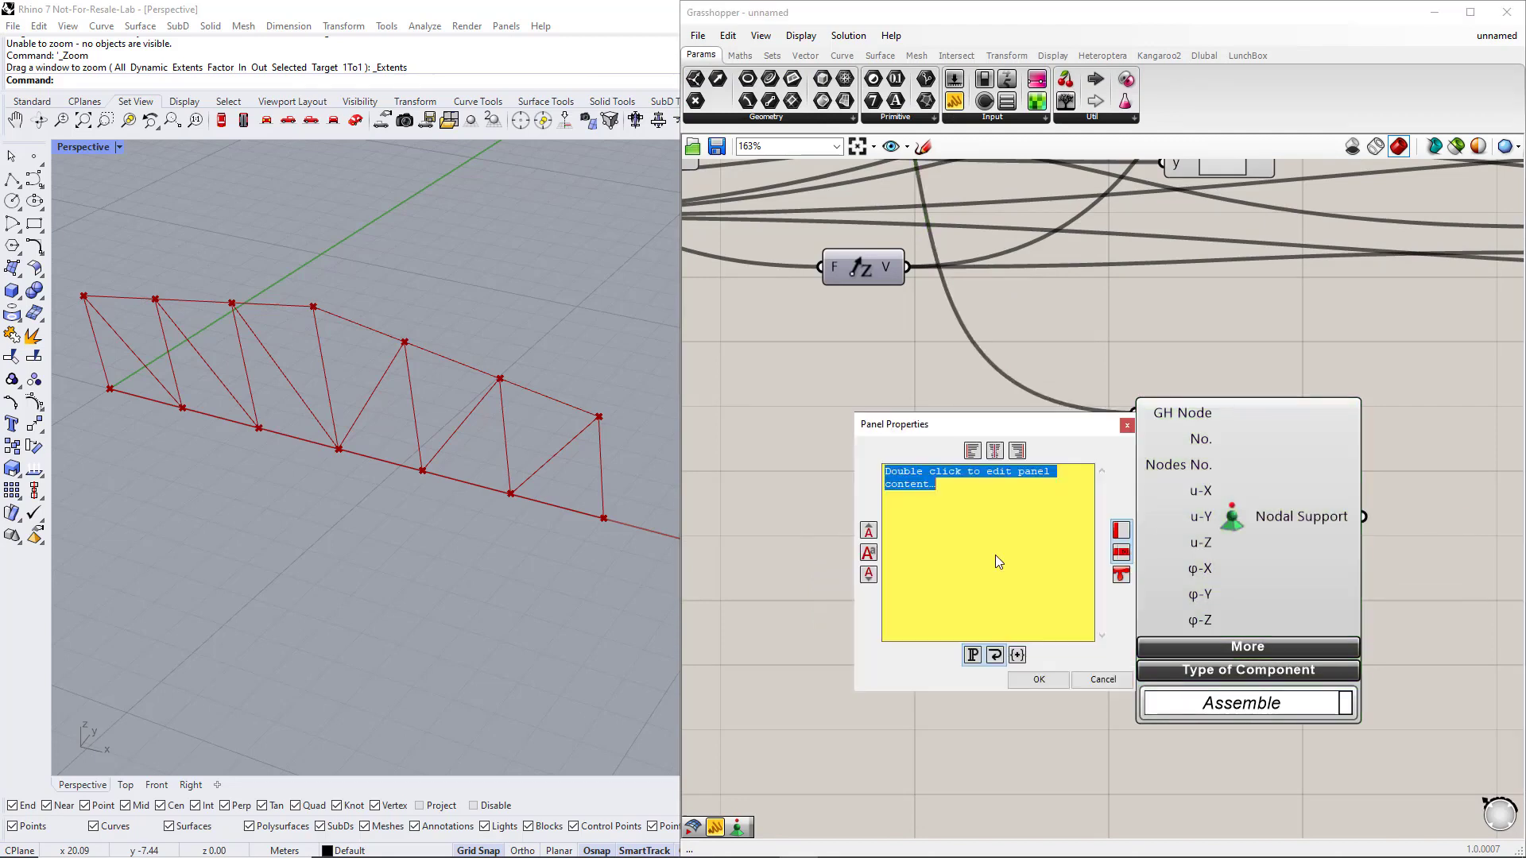
text(INF)
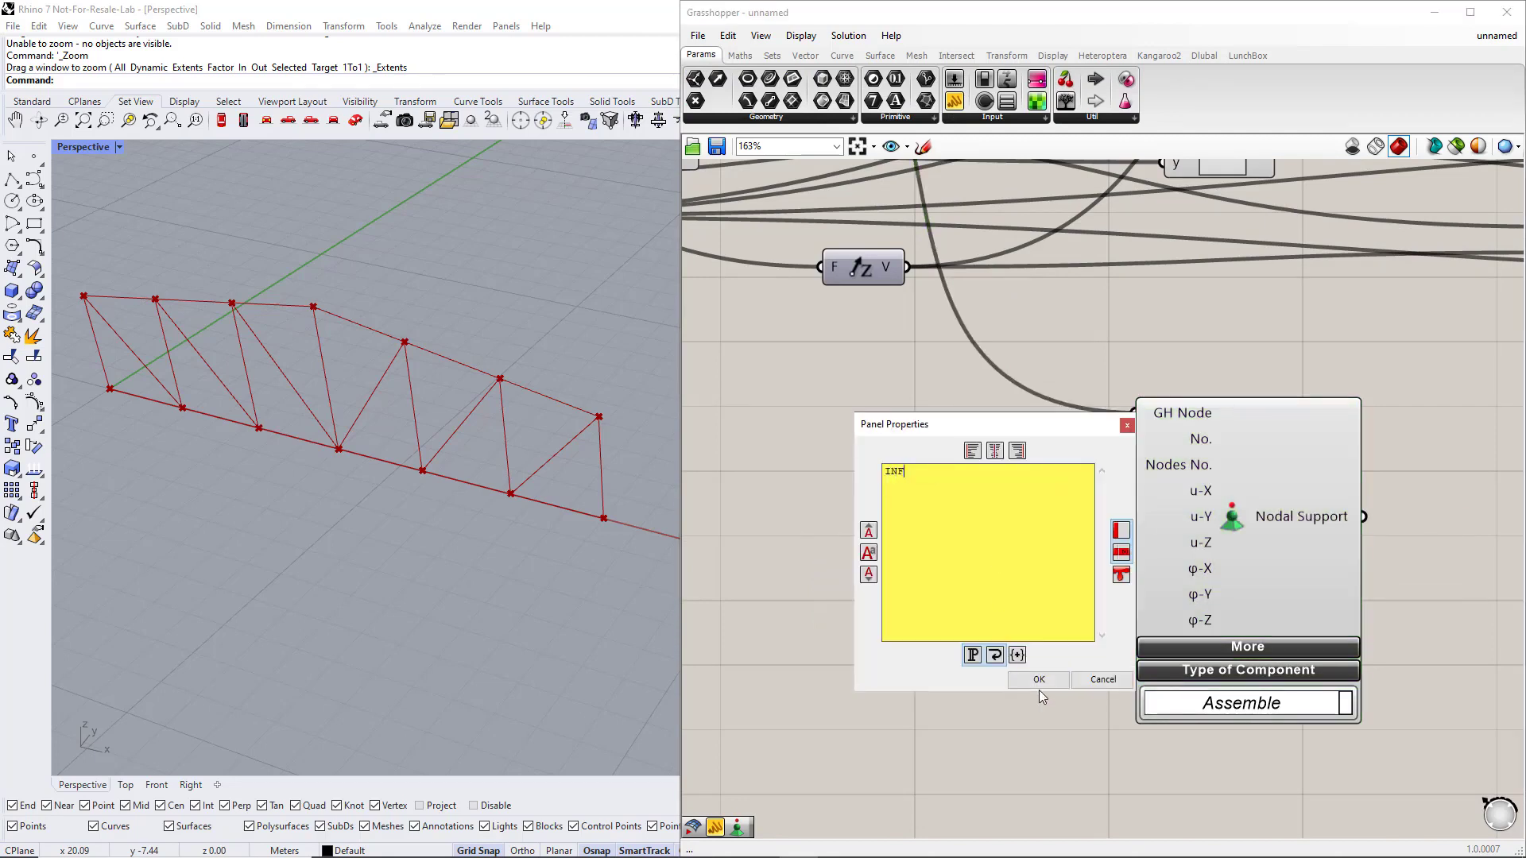
click(1039, 680)
Connect the INF panel to the Nodal Support's u-X, u-Y, u-Z and φ-Z inputs
drag(1133, 490, 1034, 554)
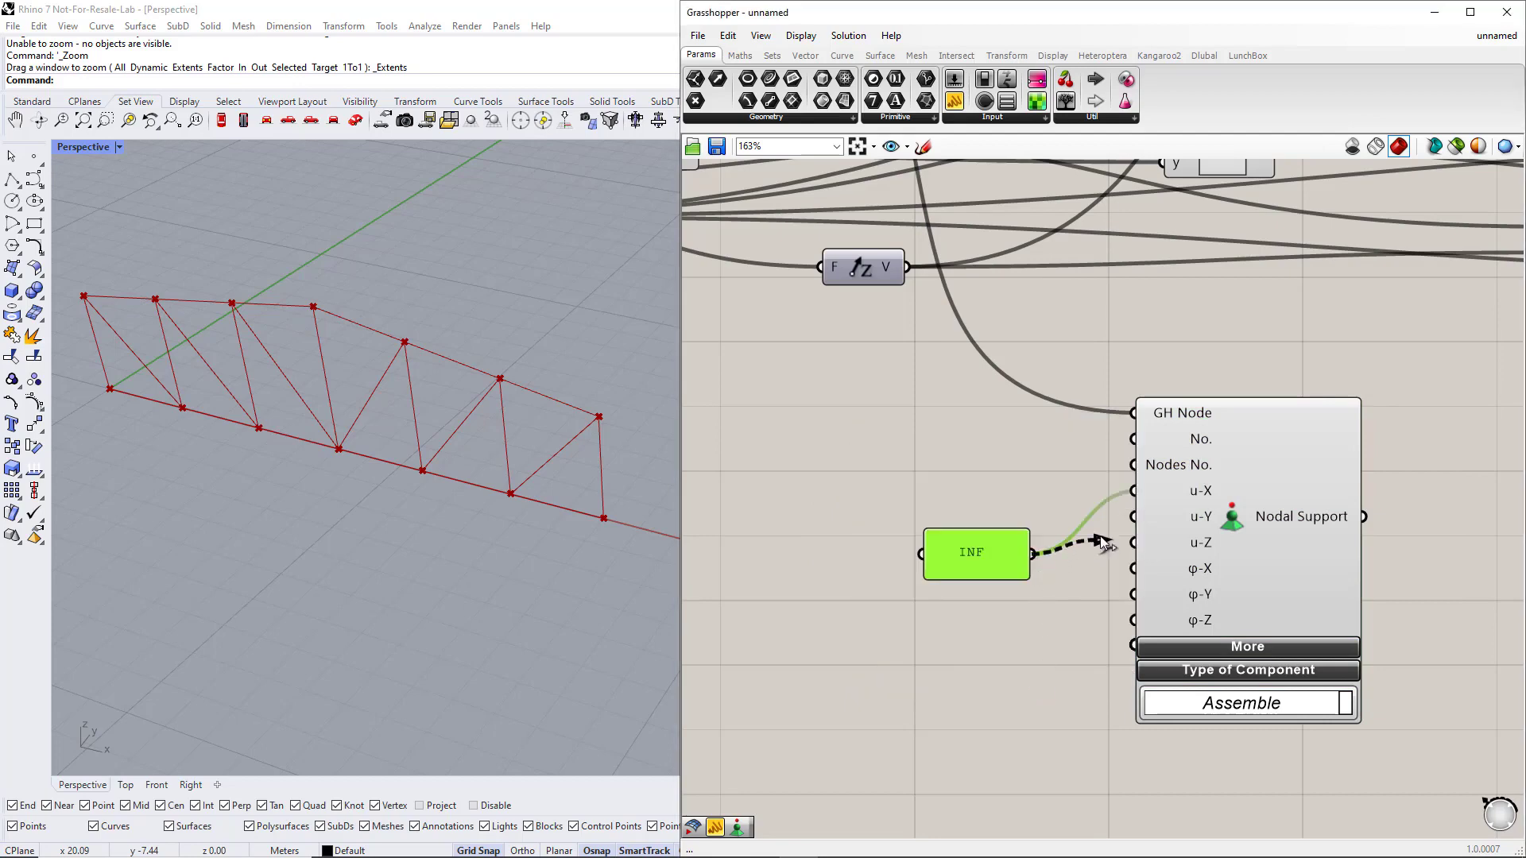
mouse_move(1134, 516)
shift+mouse_down()
mouse_move(1035, 555)
mouse_move(1133, 543)
shift+mouse_up()
shift+drag(1033, 554, 1133, 620)
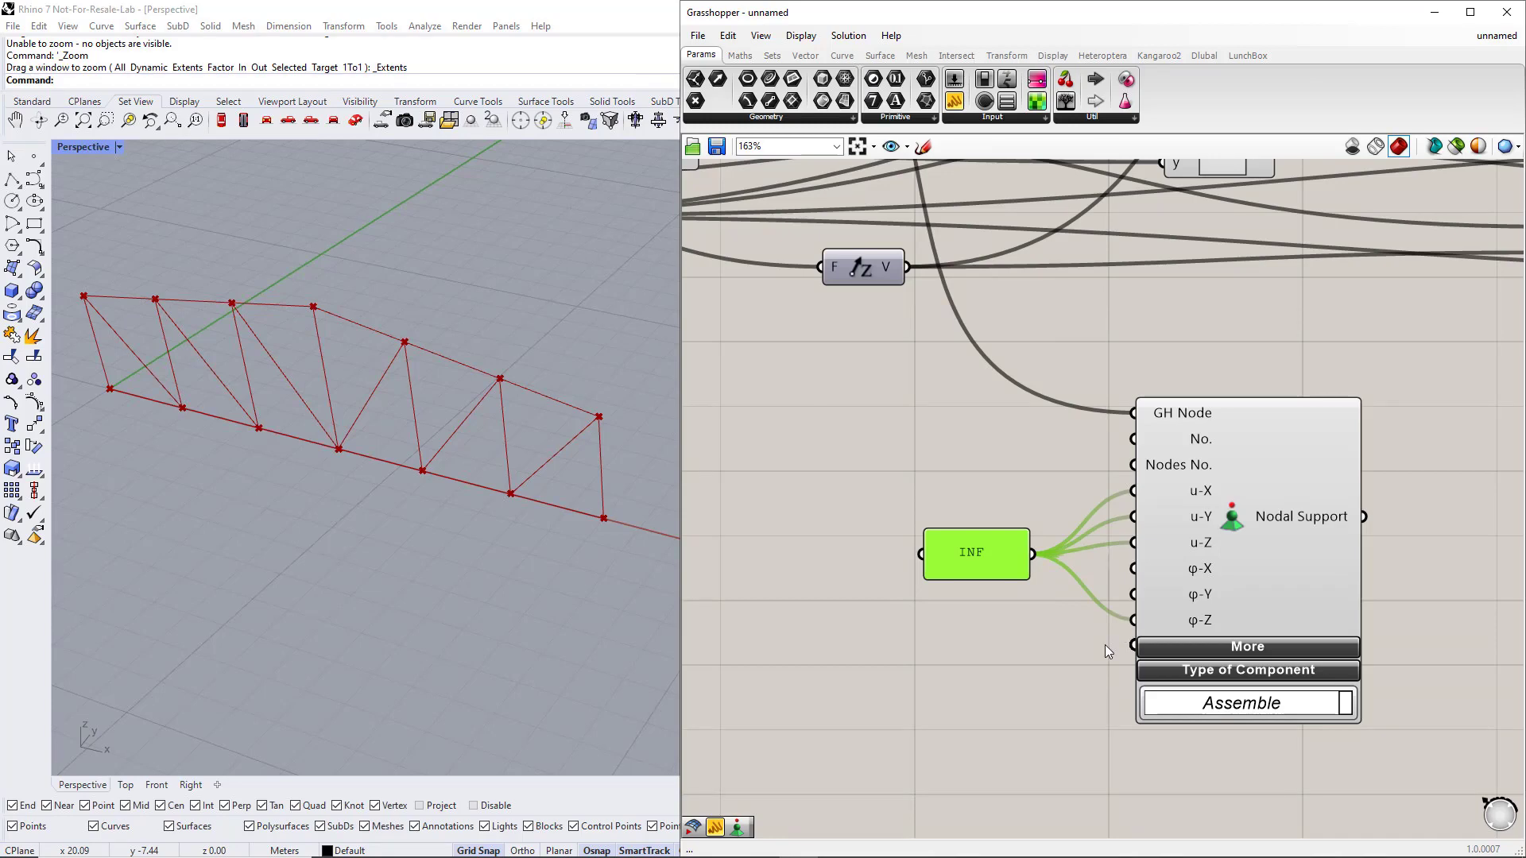
Duplicate the Nodal Support with its INF panel below the original and connect the lower Construct Point to the copy's GH Node input
scroll(1104, 645, down, 4)
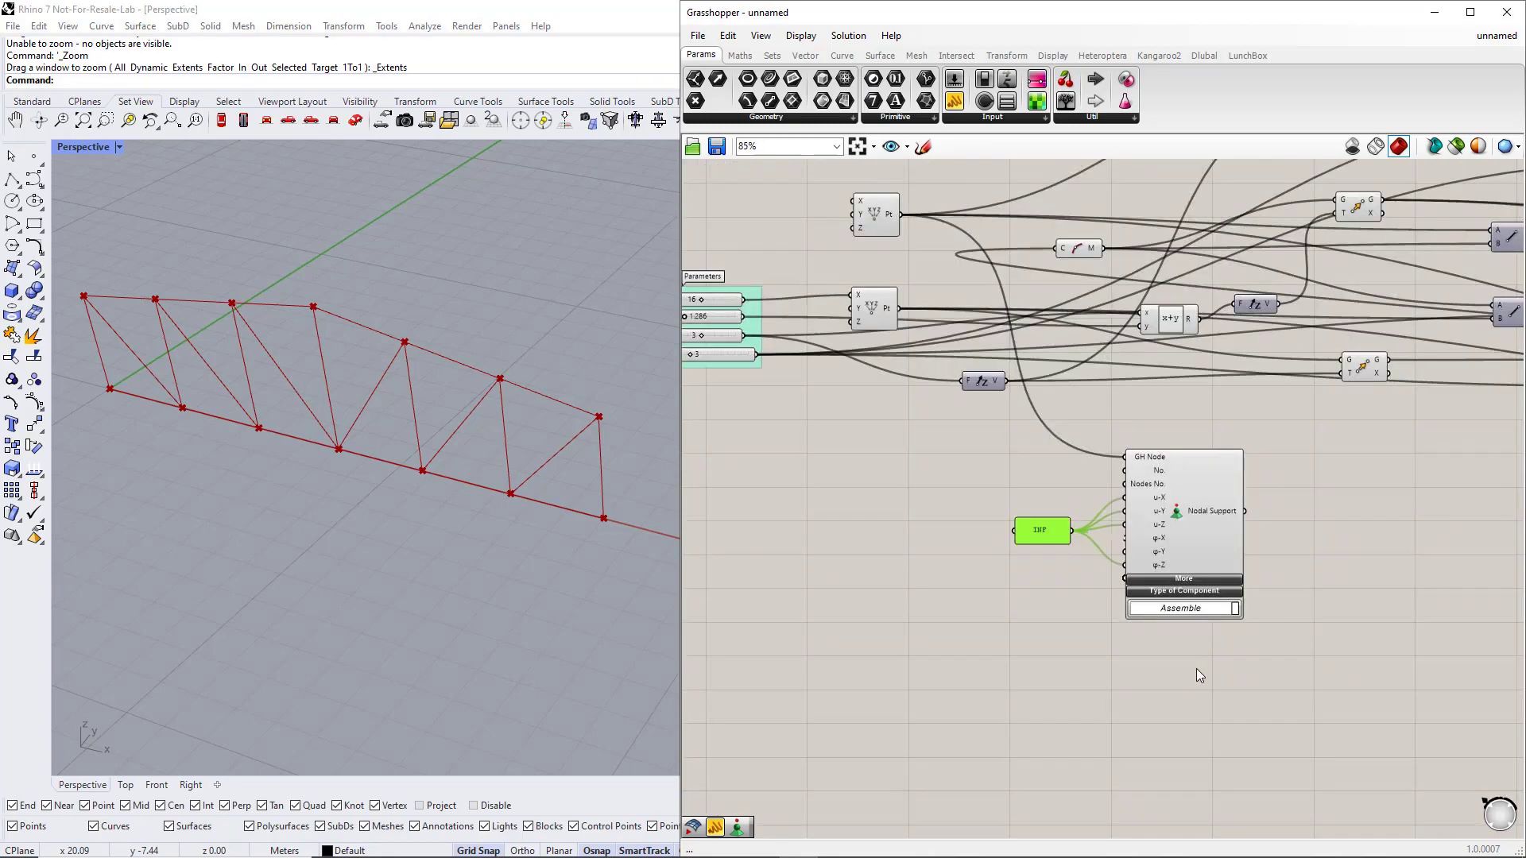
shift+click(1188, 532)
alt+drag(1188, 532, 1199, 734)
drag(1134, 680, 919, 310)
scroll(984, 656, up, 2)
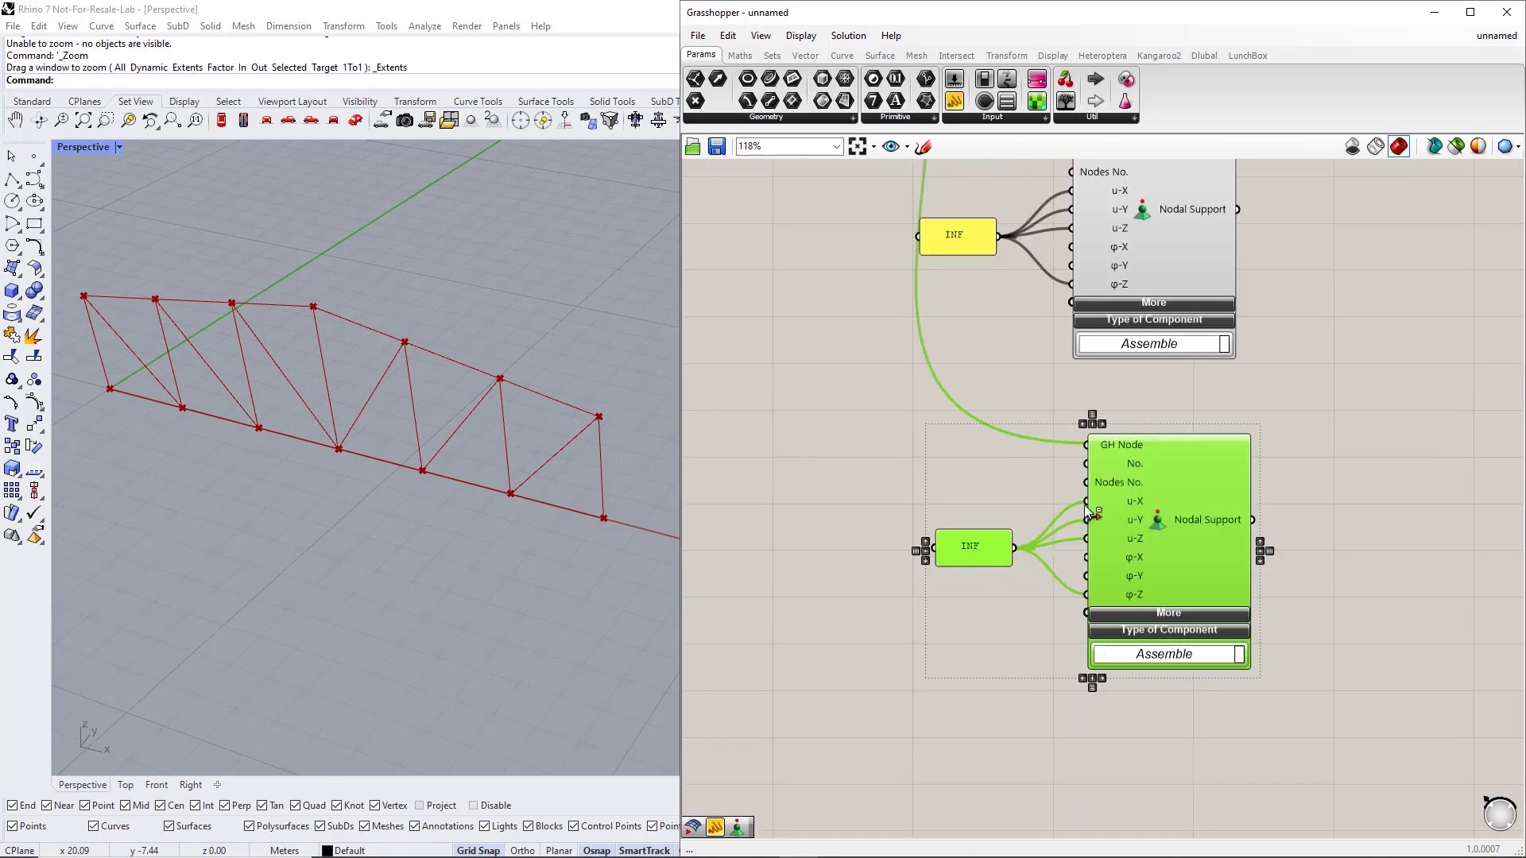
Disconnect the INF panel from the u-X input of the copied Nodal Support
ctrl+drag(1094, 507, 1025, 541)
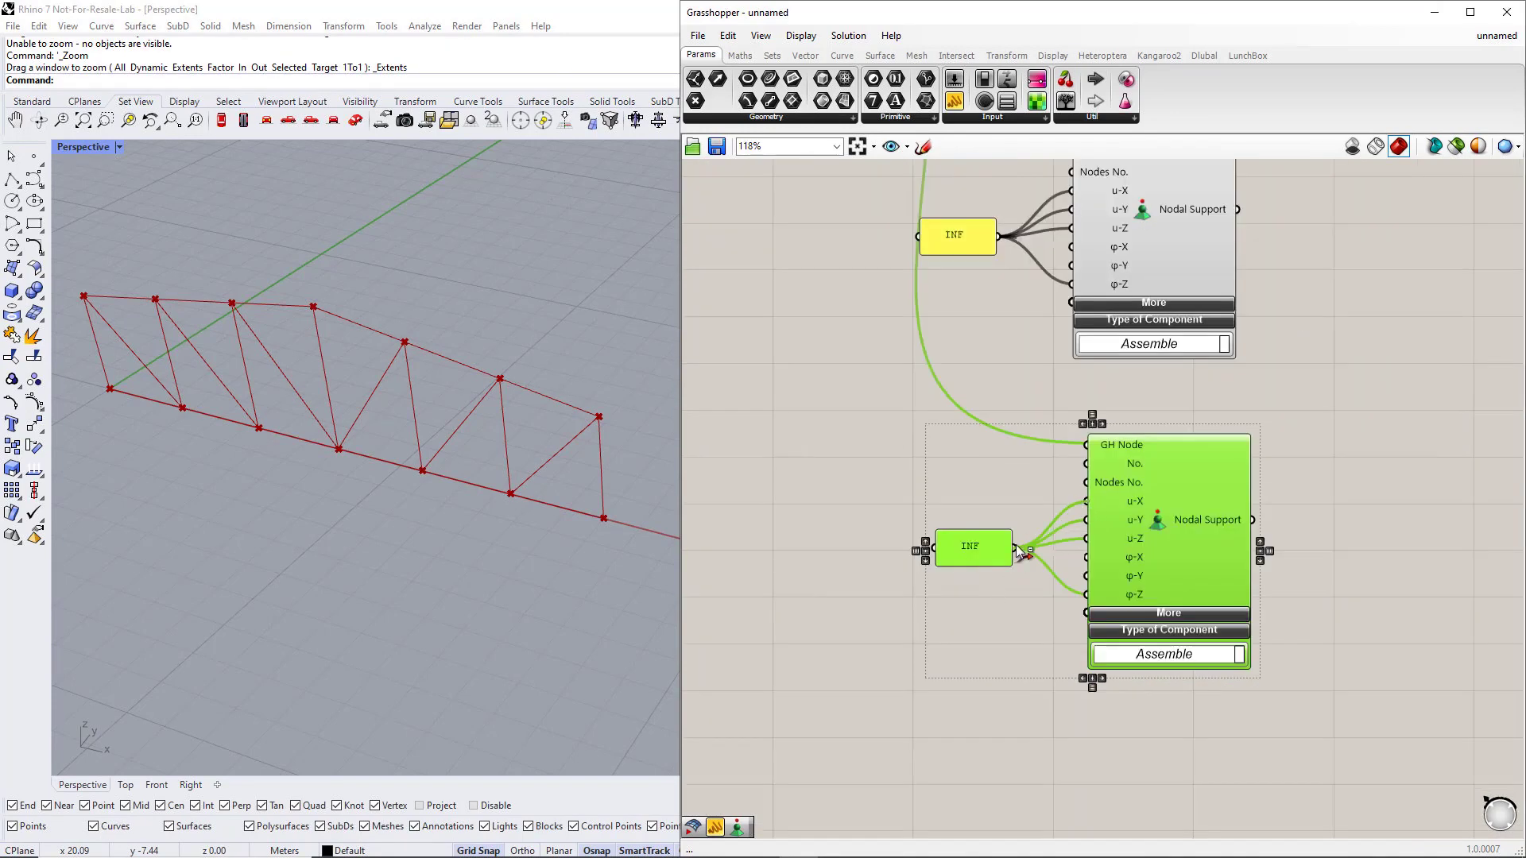
click(1009, 620)
scroll(1008, 617, down, 4)
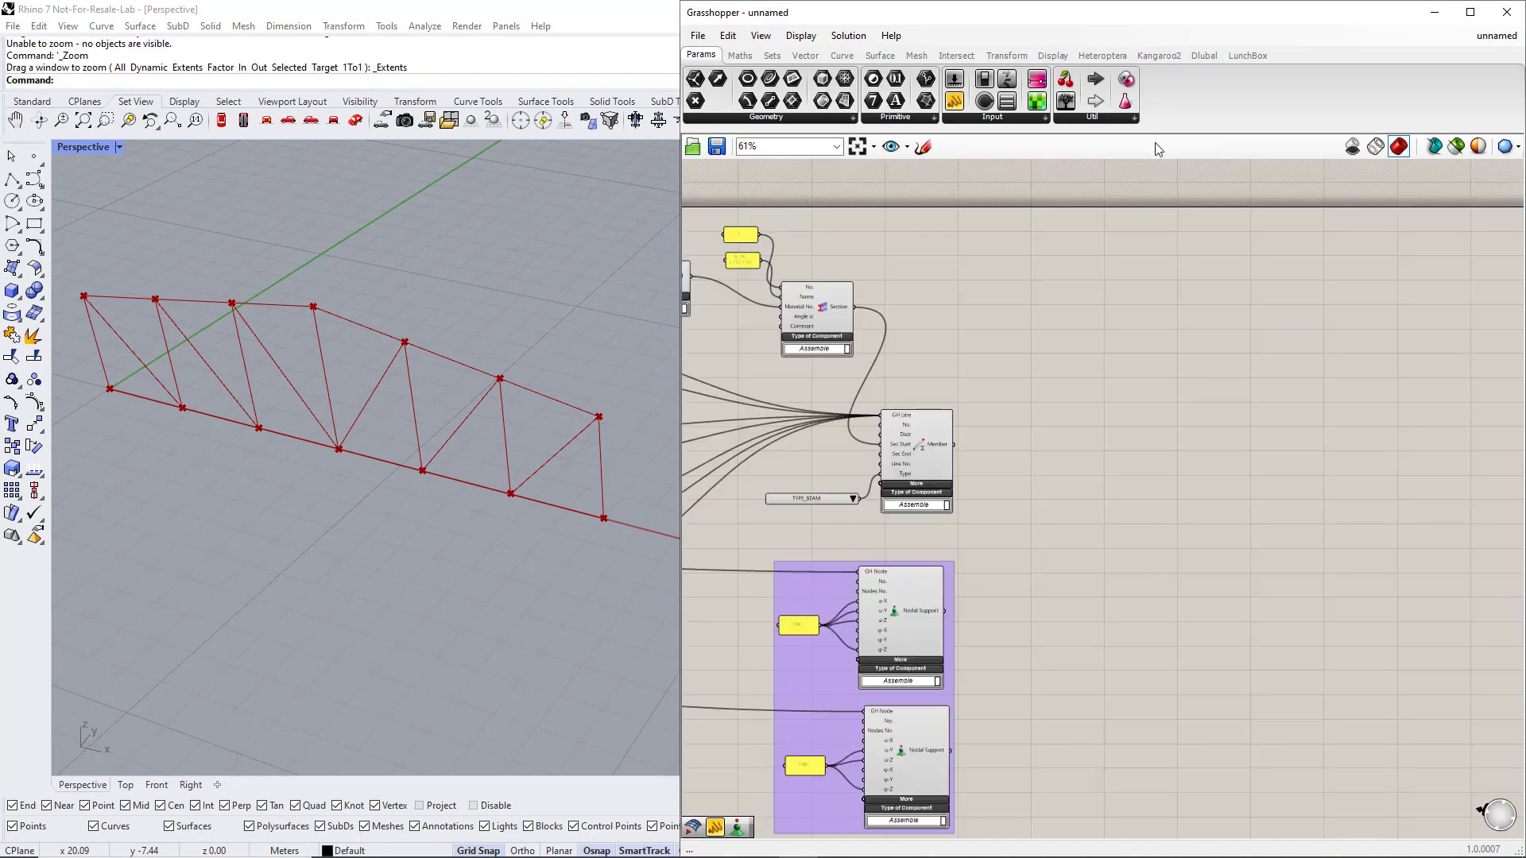
Place the RFEM 6 component with Run and Input inputs beyond the Member and Nodal Support components and expand its Additional inputs
click(1203, 55)
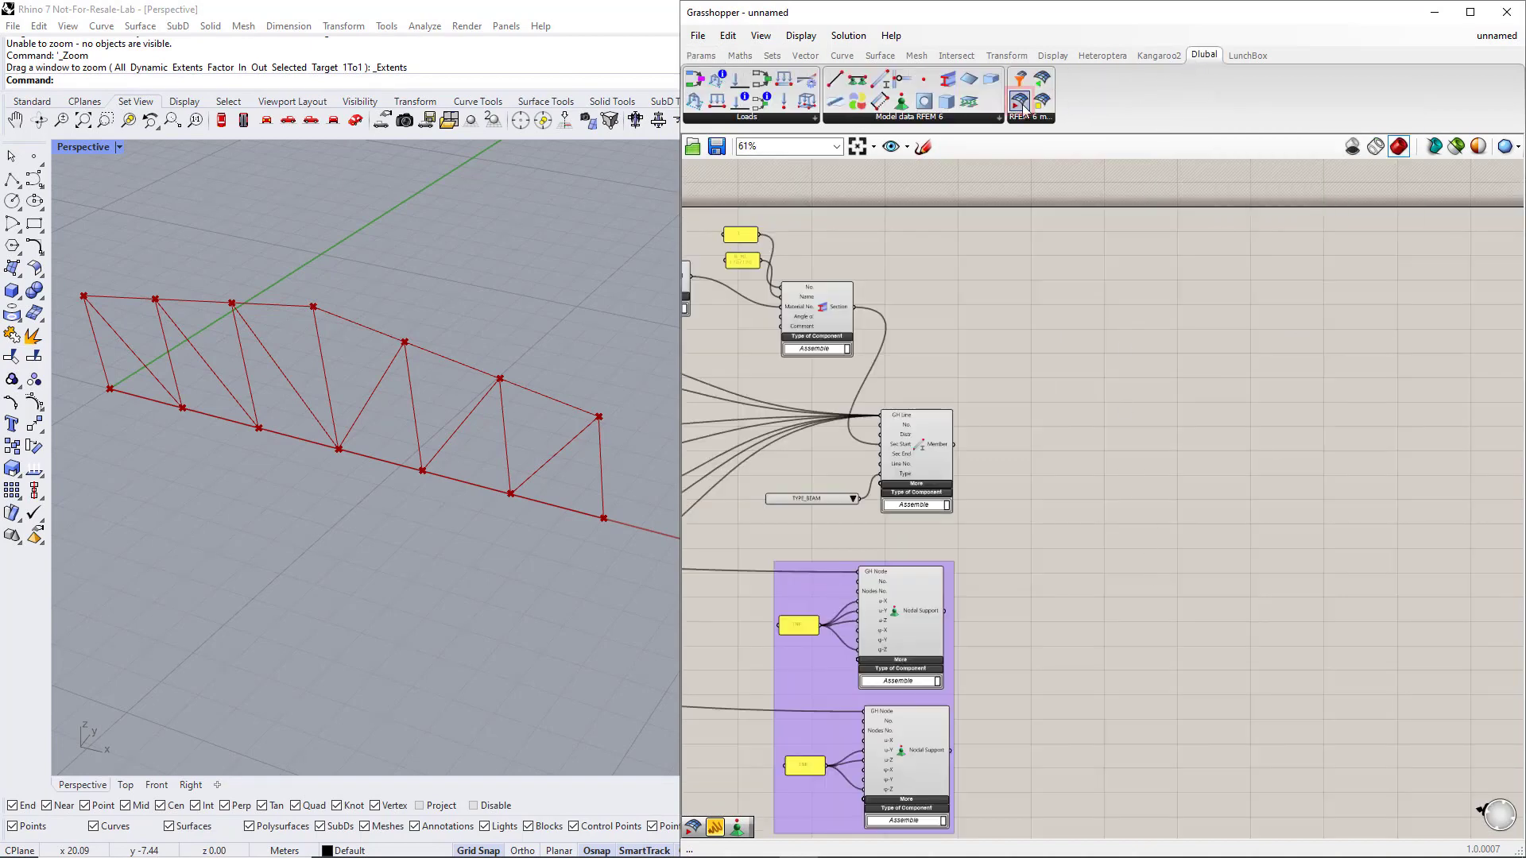
drag(1020, 101, 1221, 516)
drag(1217, 599, 1219, 601)
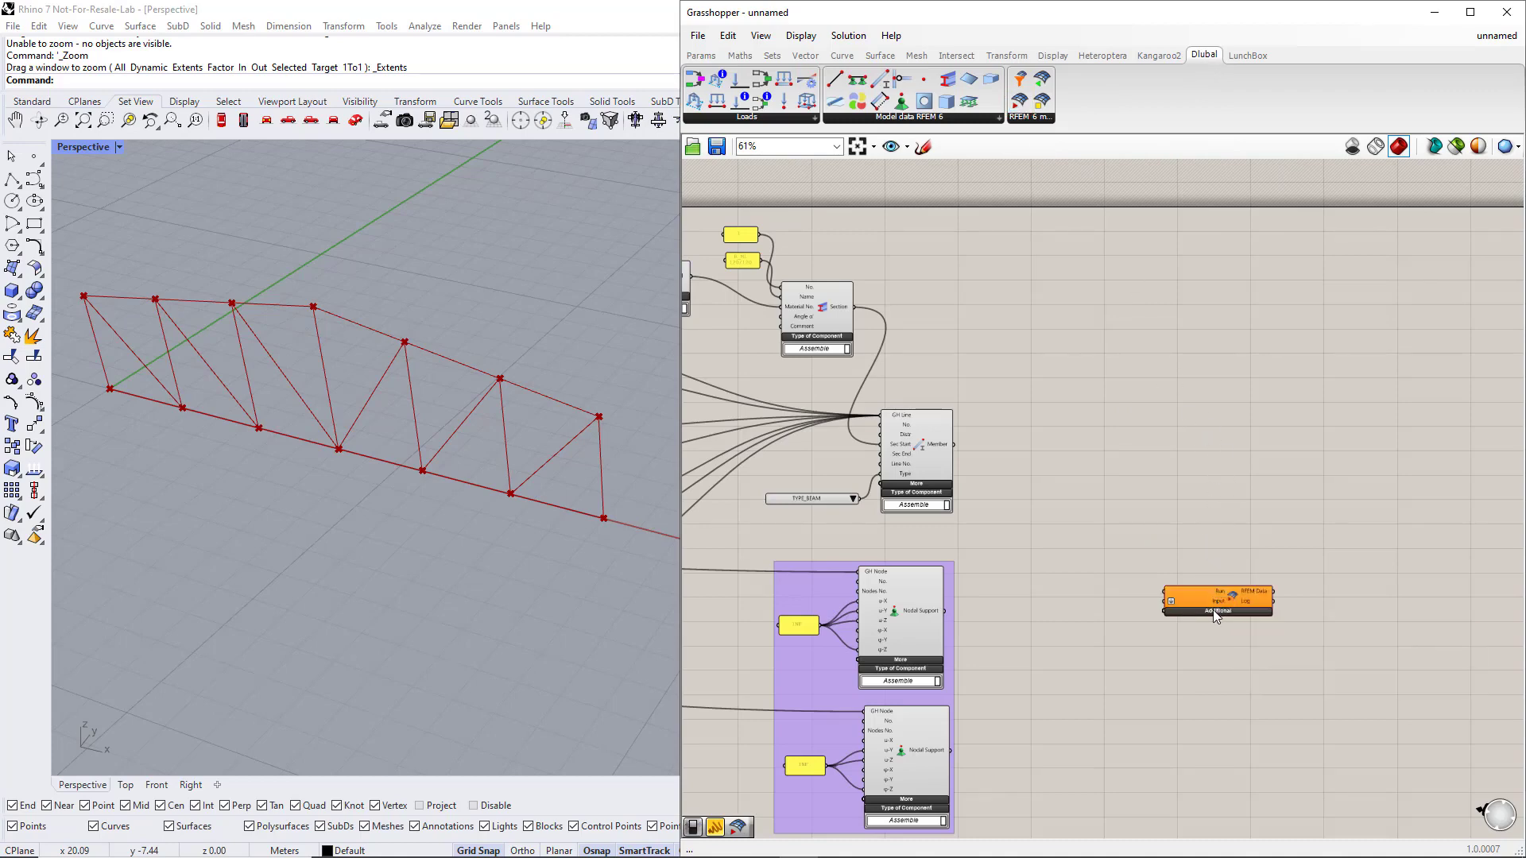
click(1212, 609)
click(1213, 613)
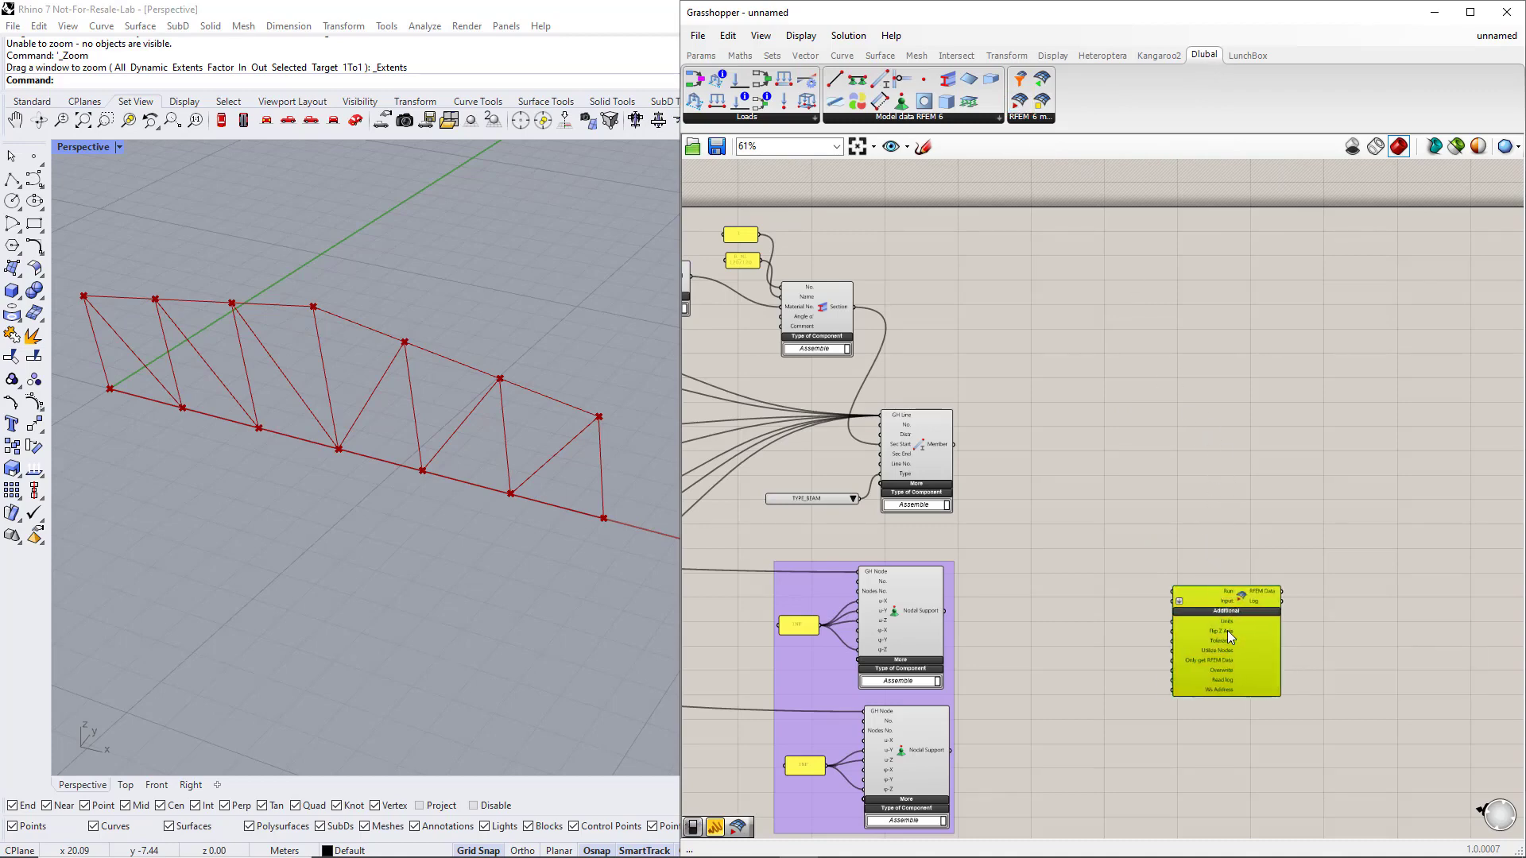
click(1142, 644)
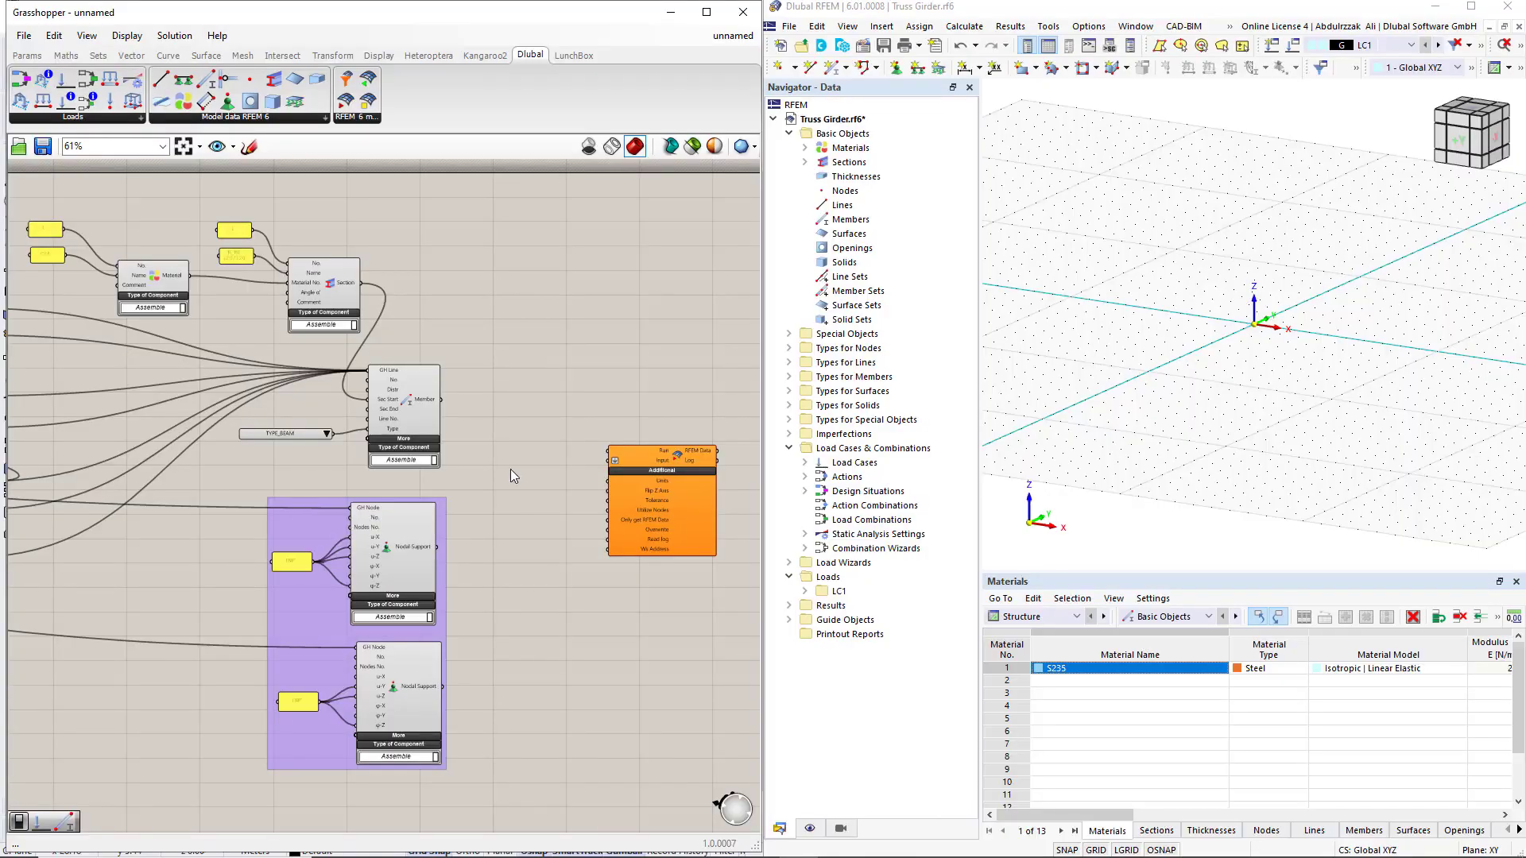
Add a Button component and connect it to the RFEM component's Run input
click(27, 54)
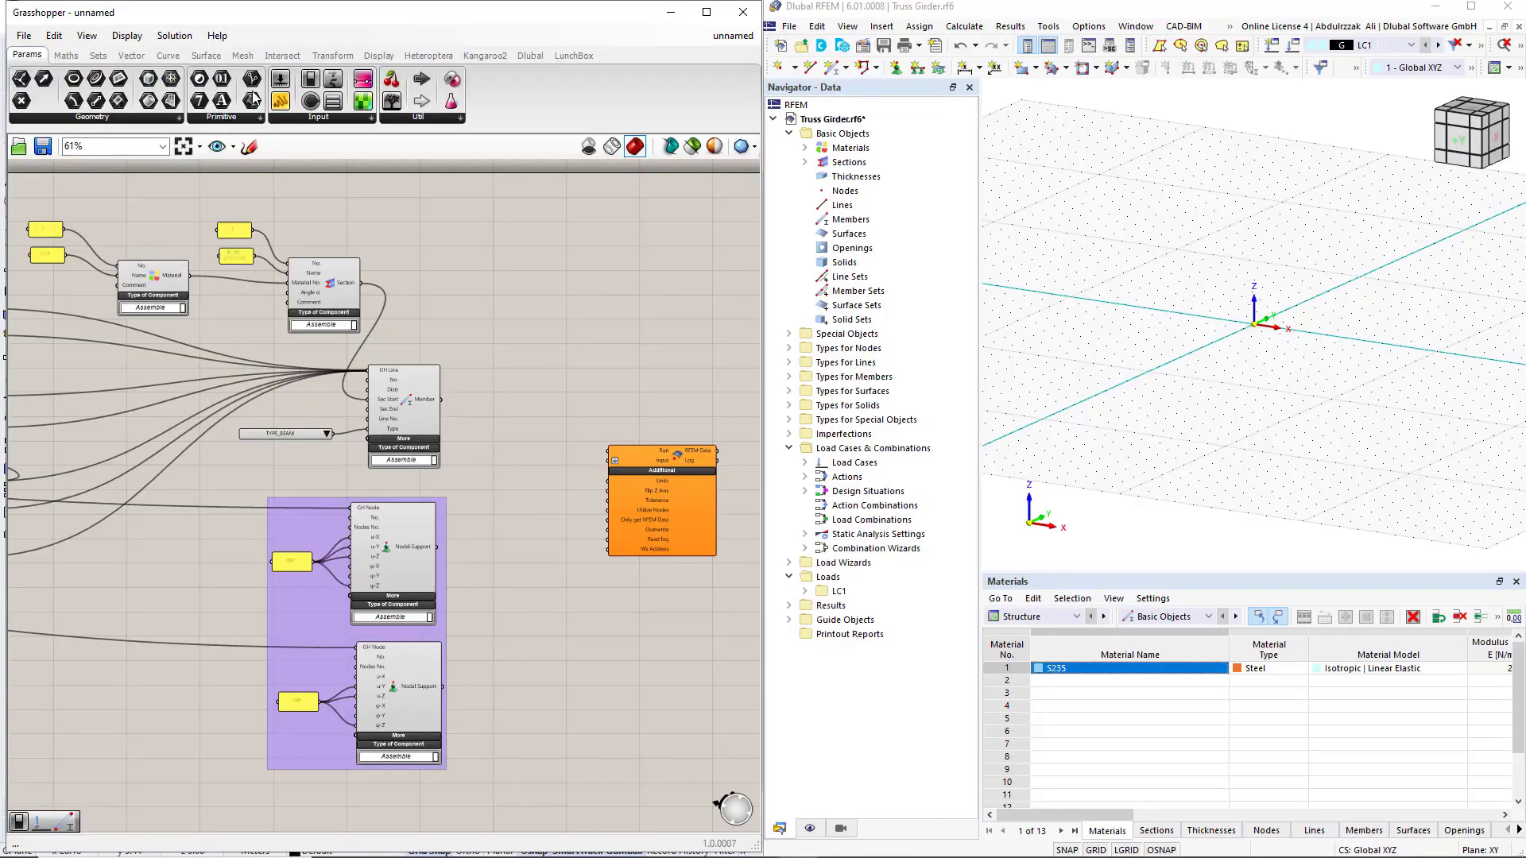
click(319, 118)
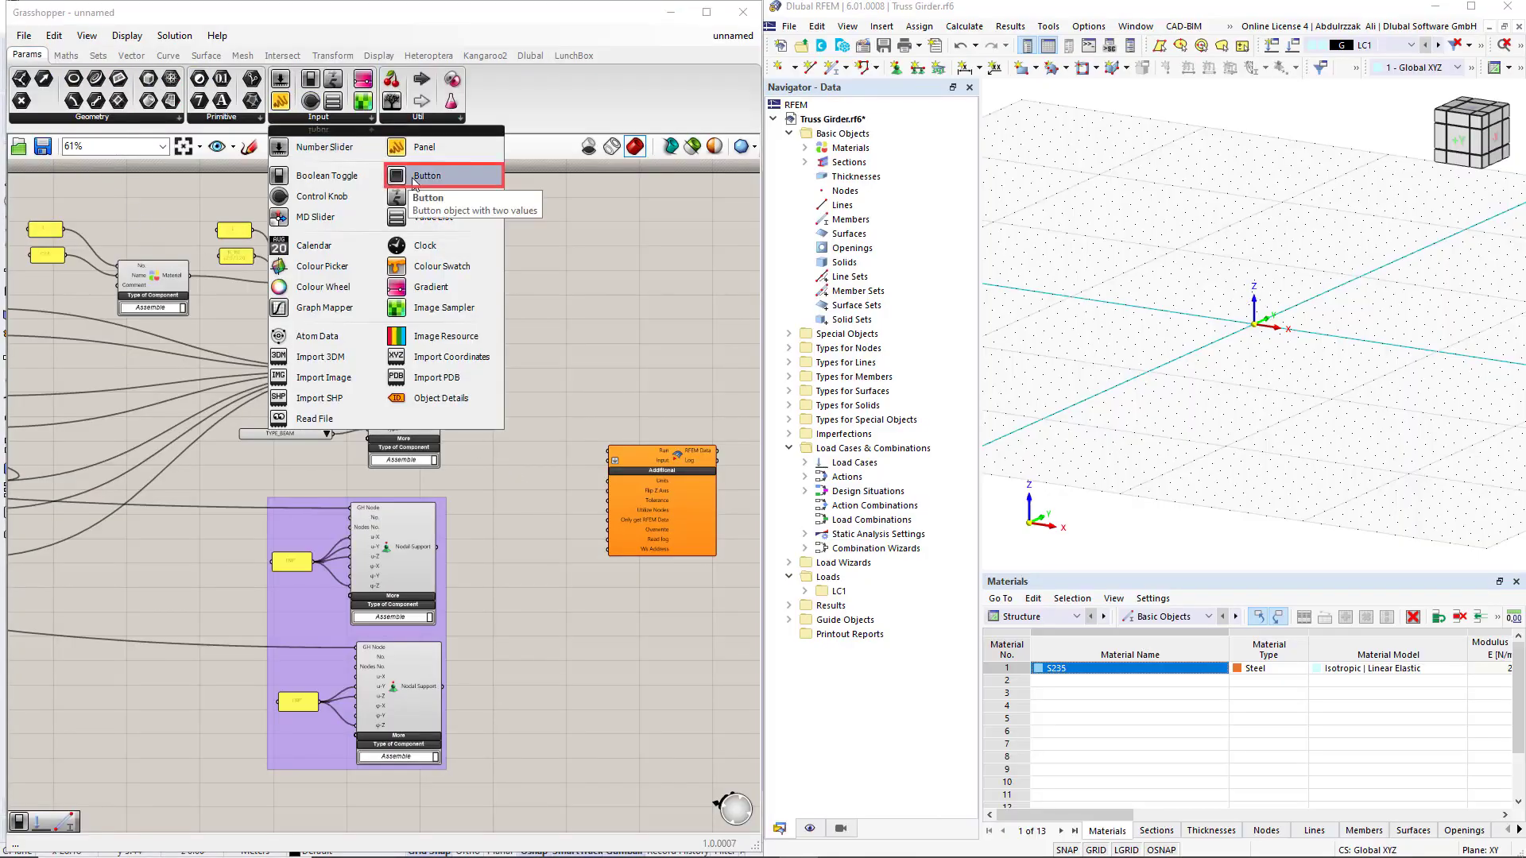
drag(415, 182, 524, 329)
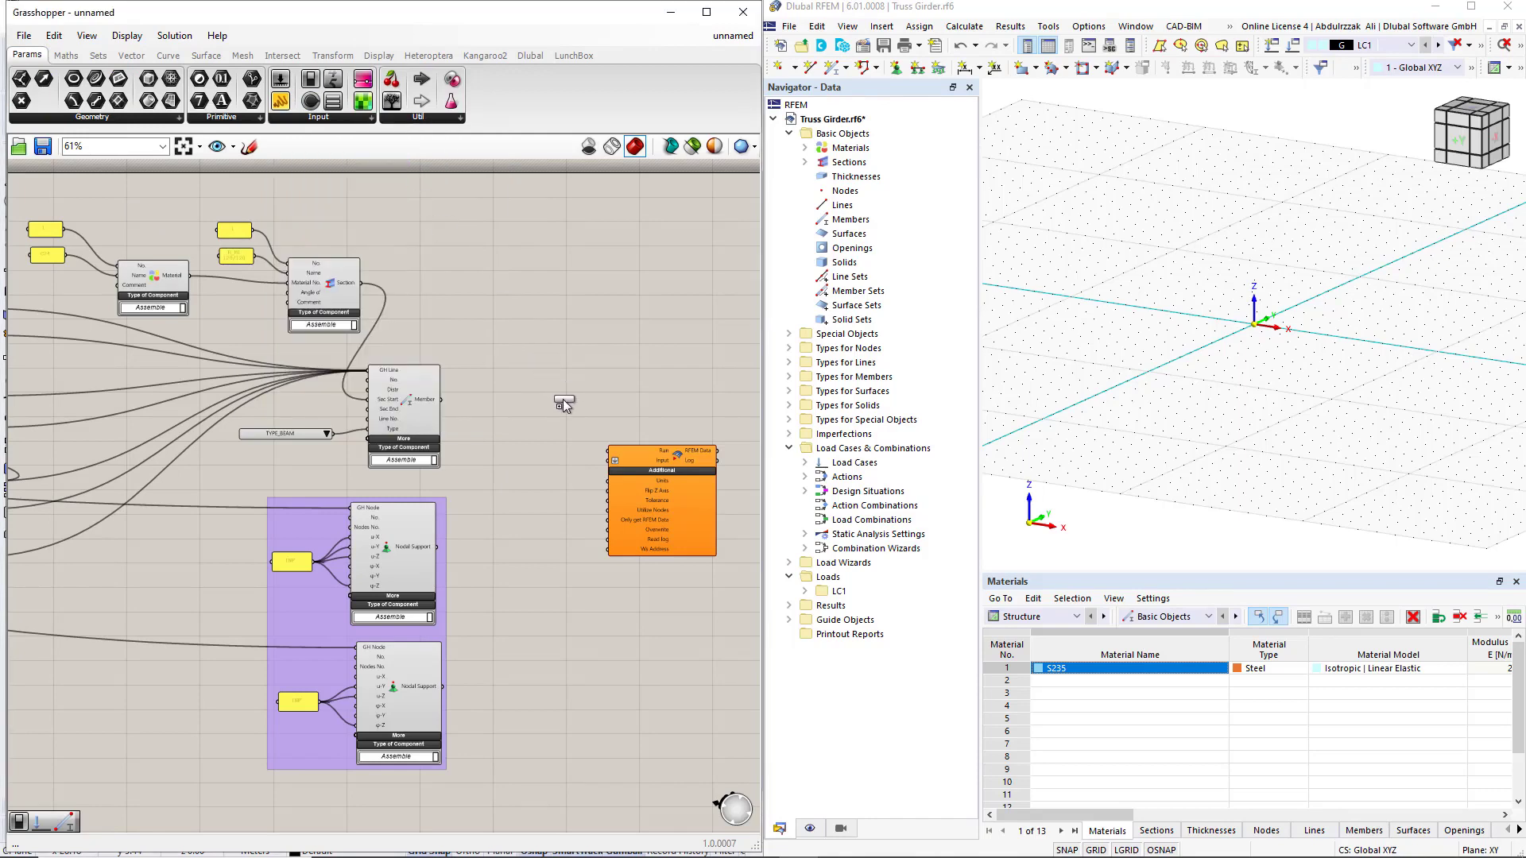
drag(562, 399, 607, 451)
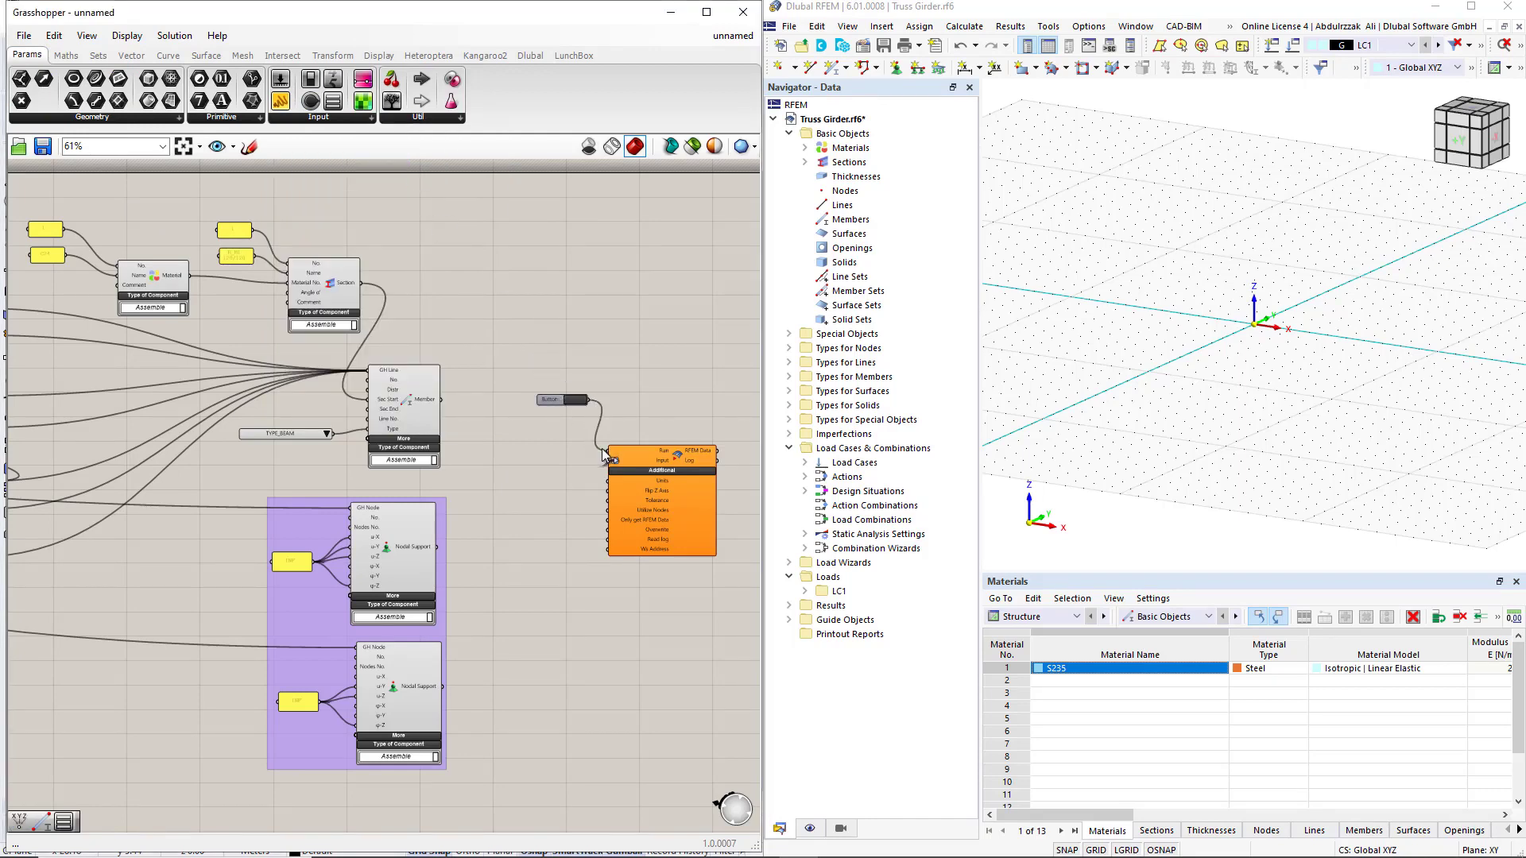
Add a Value List, connect it to the RFEM component's Units input, choose Meters and place it beside that input
double_click(541, 560)
text(value)
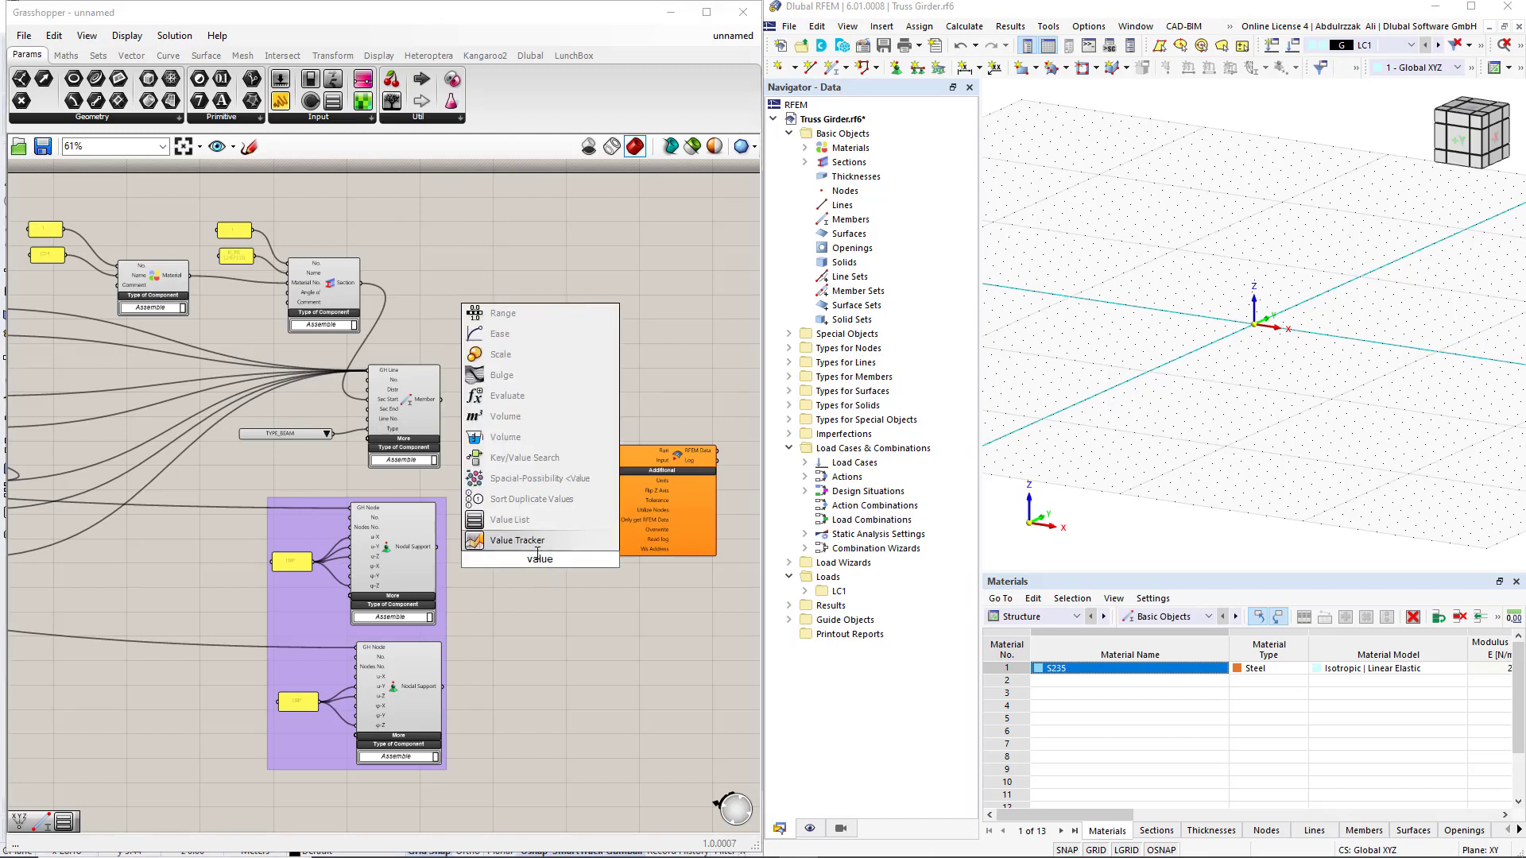
click(526, 541)
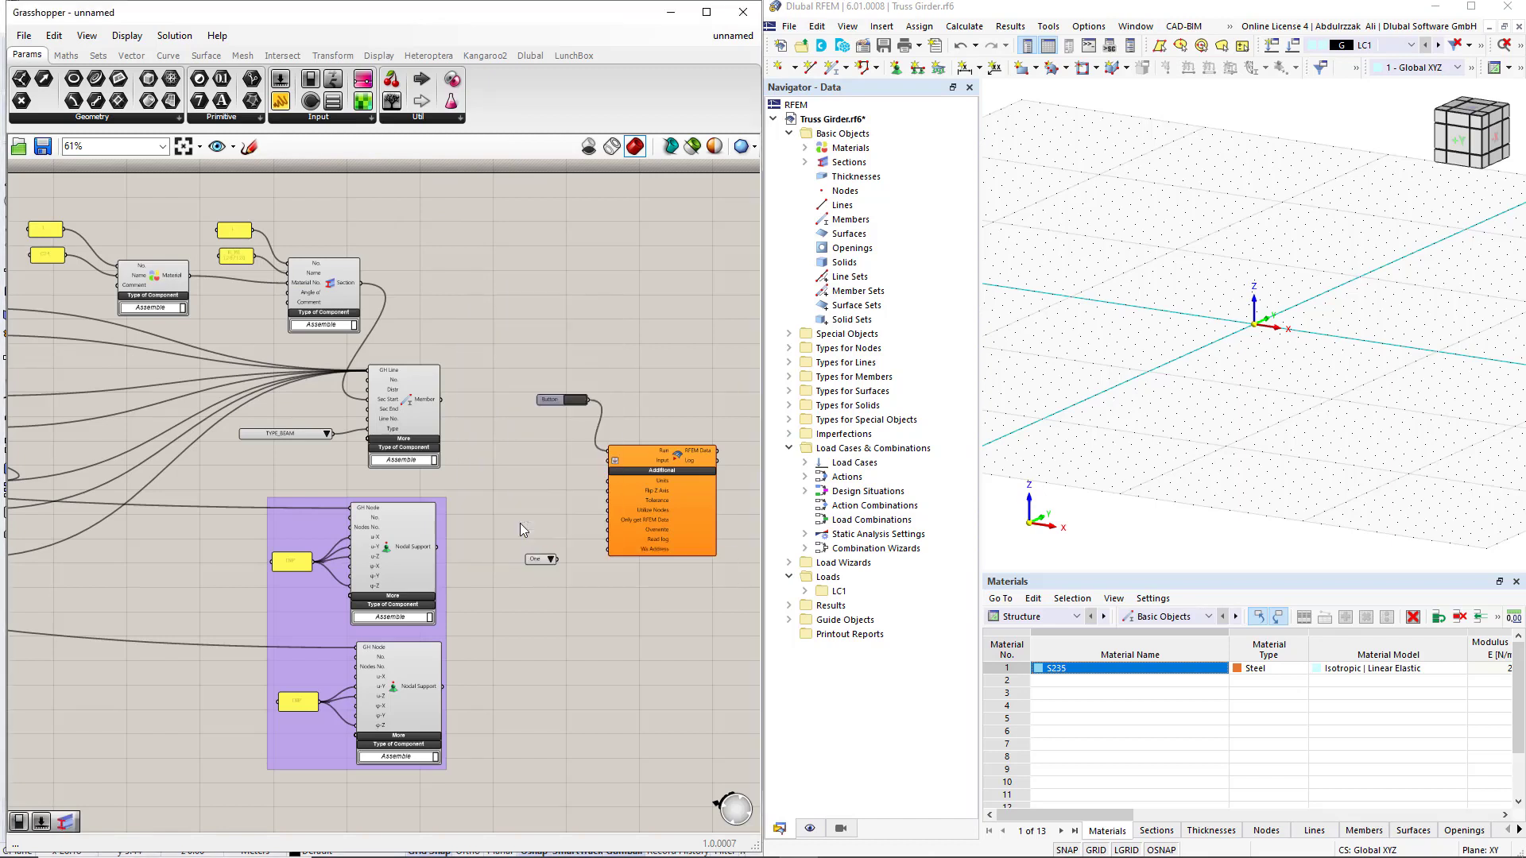
drag(558, 560, 608, 481)
click(582, 559)
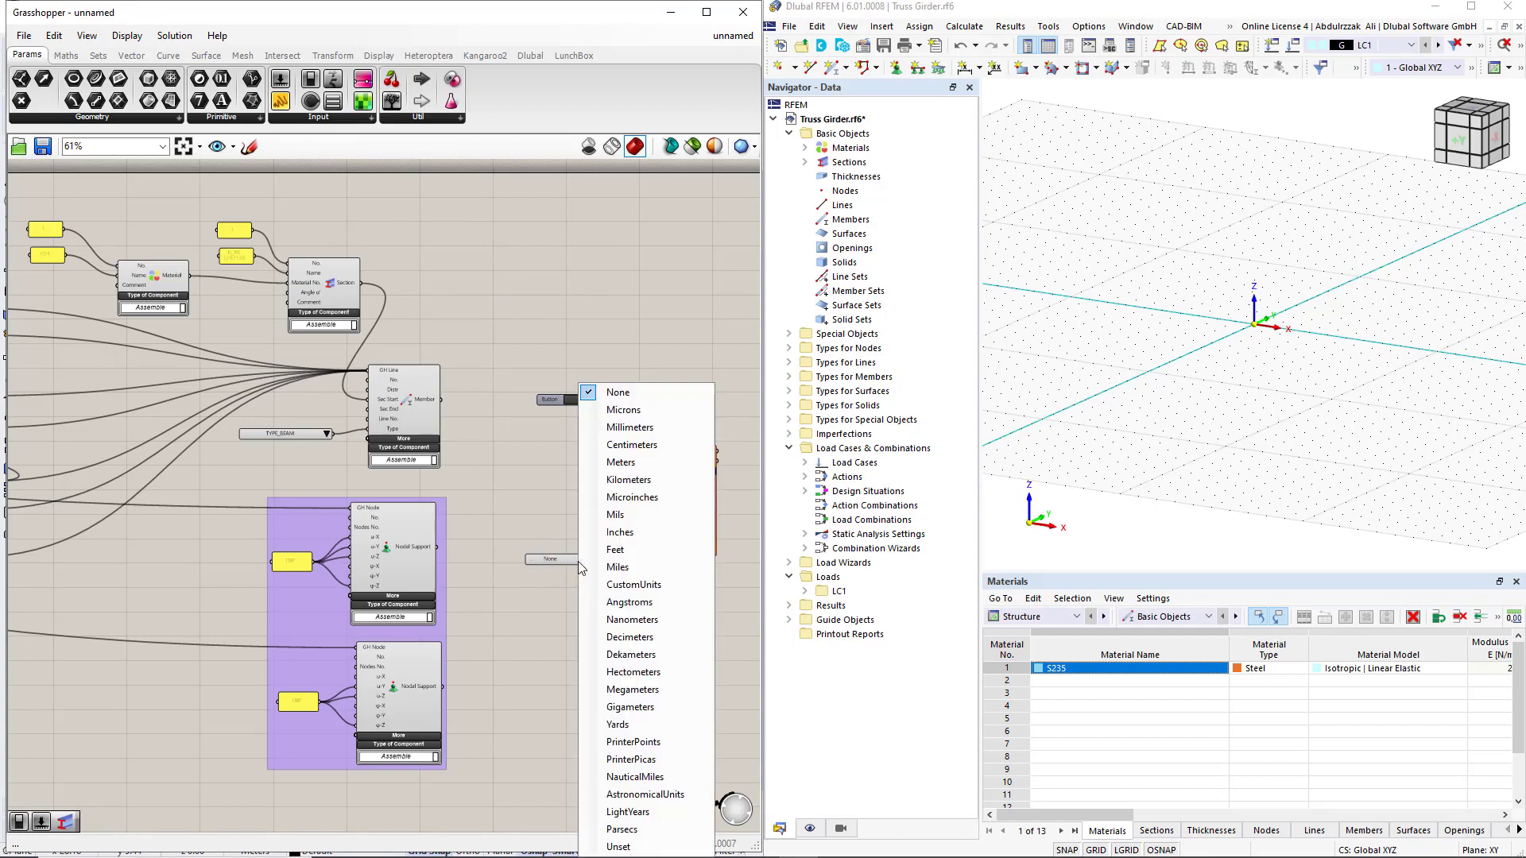
click(604, 462)
drag(555, 561, 545, 492)
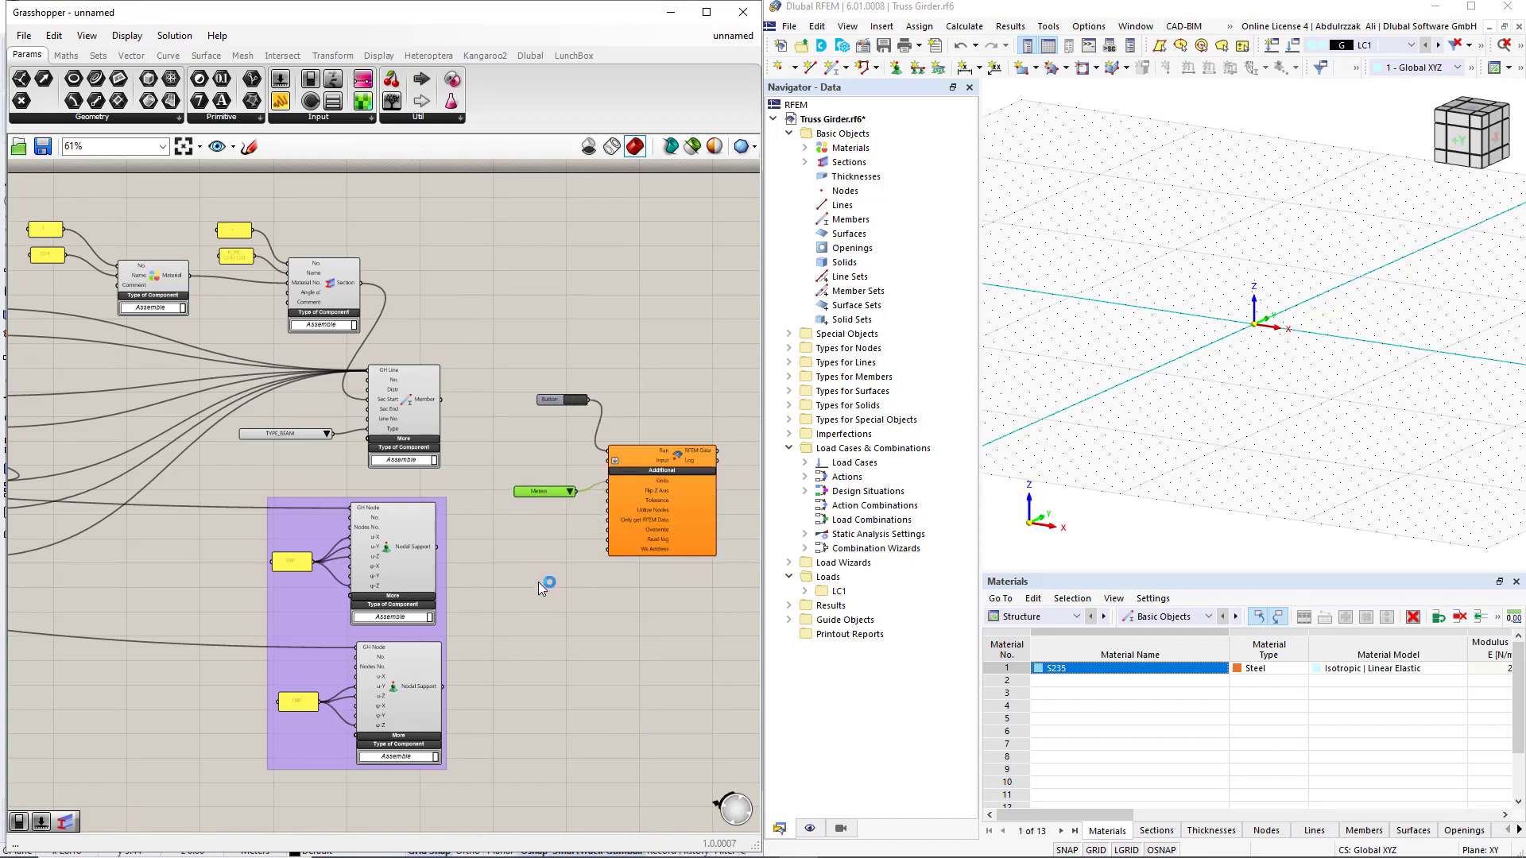
Add a Boolean Toggle, connect it to the RFEM component's Overwrite input and set it to True
double_click(532, 561)
text(b)
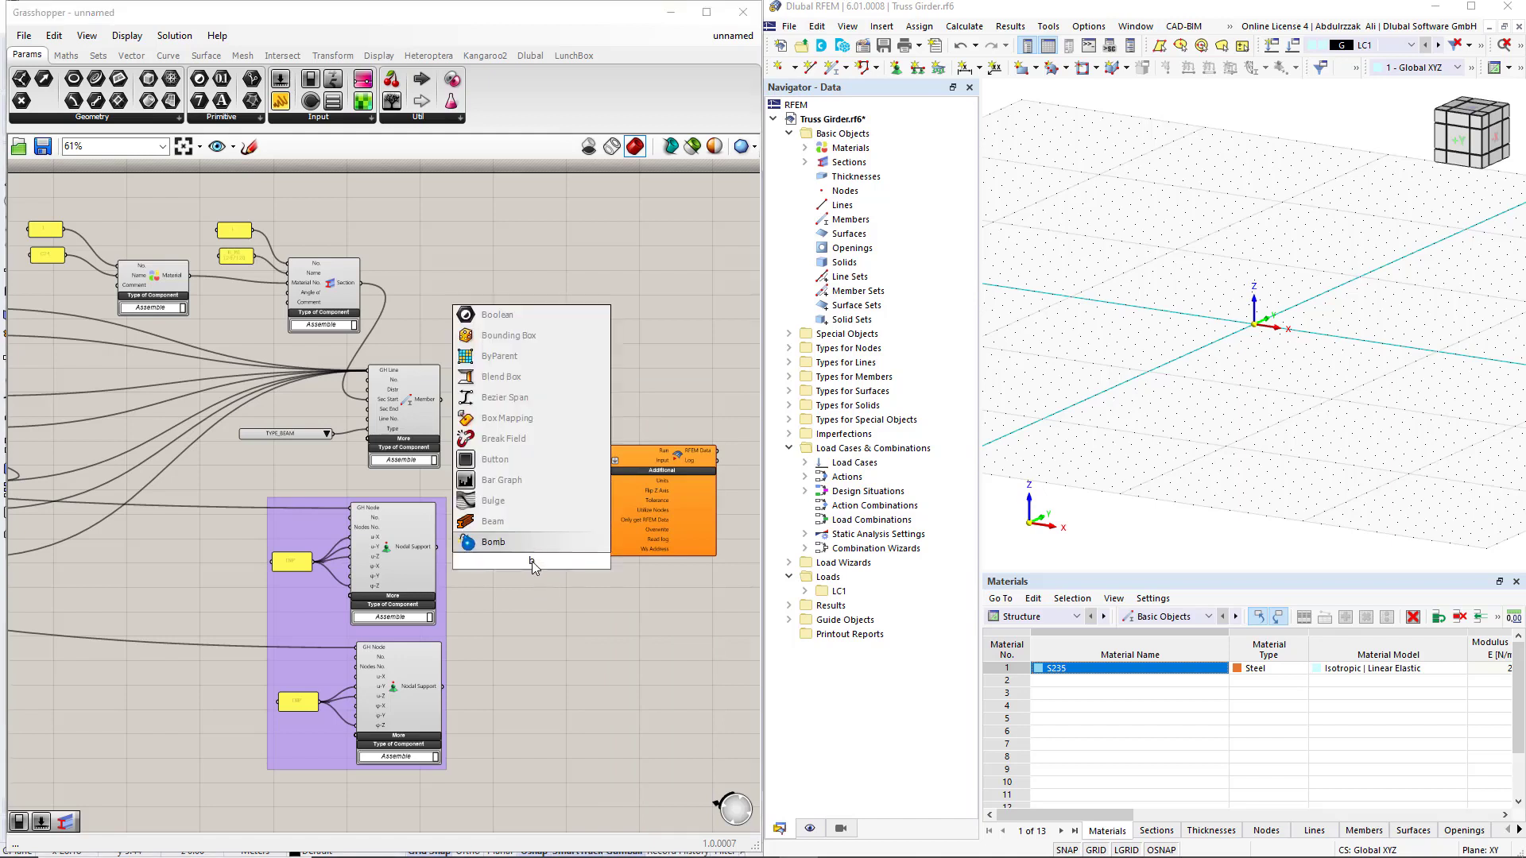
text( toggle)
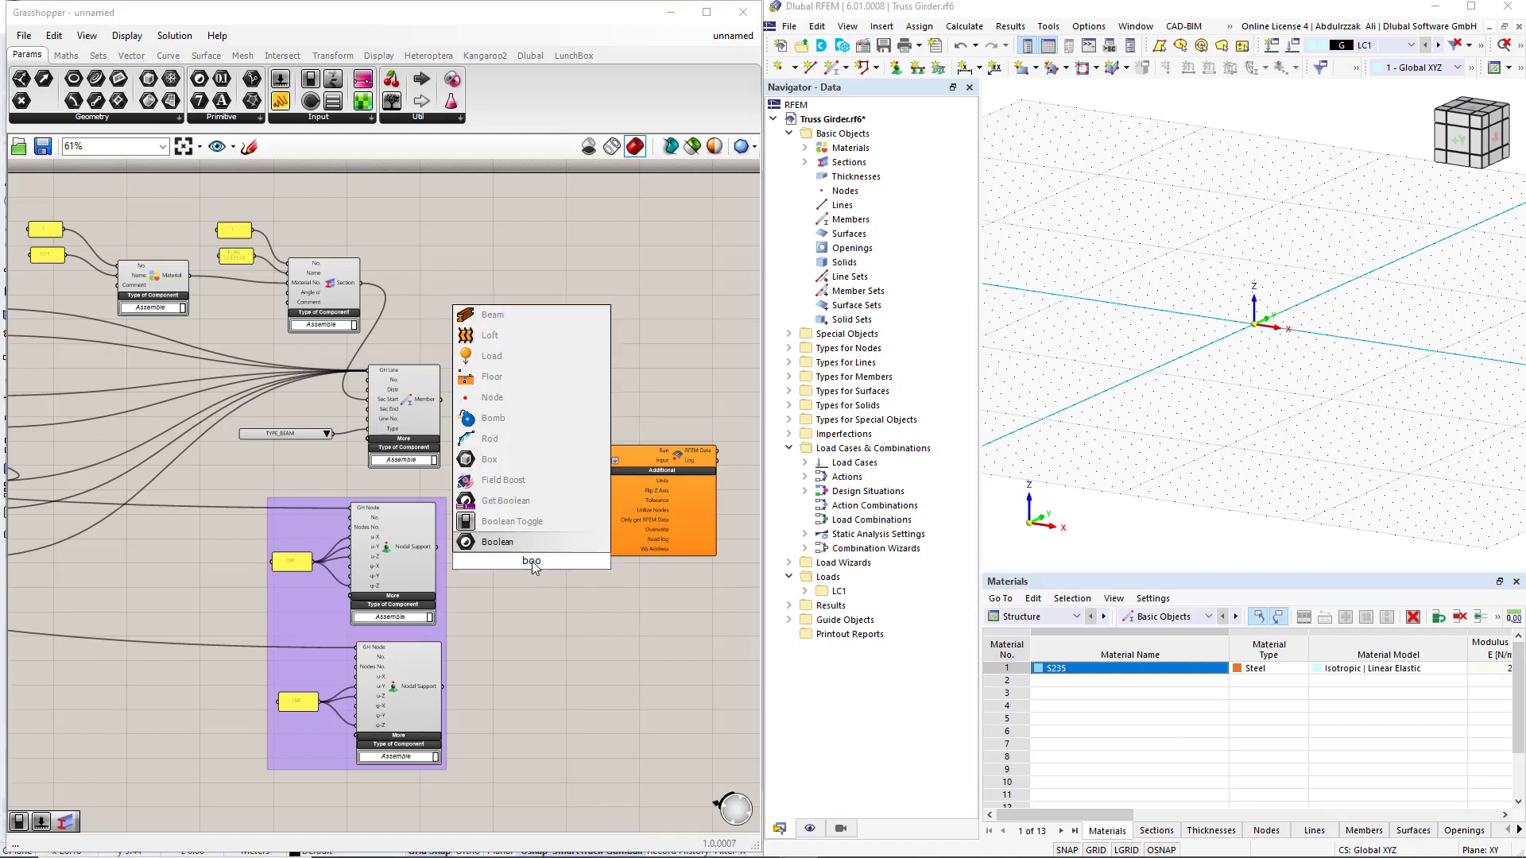
click(522, 537)
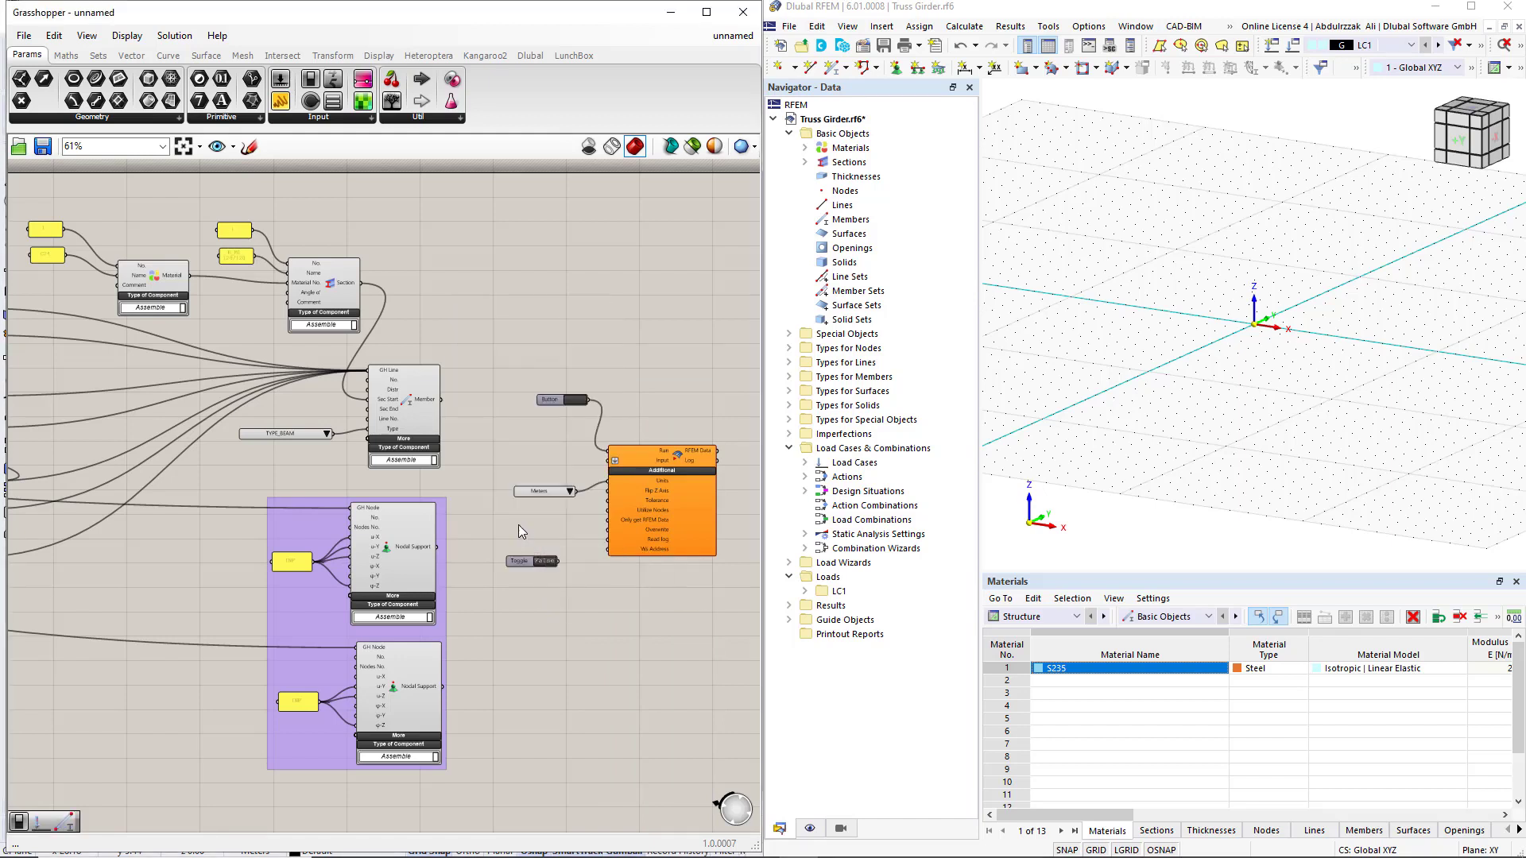
drag(558, 561, 607, 530)
double_click(547, 564)
Connect the Material, Section, Member and both Nodal Support outputs to the RFEM component's Input and run the export
drag(190, 276, 442, 406)
shift+drag(445, 545, 608, 461)
shift+drag(442, 688, 605, 466)
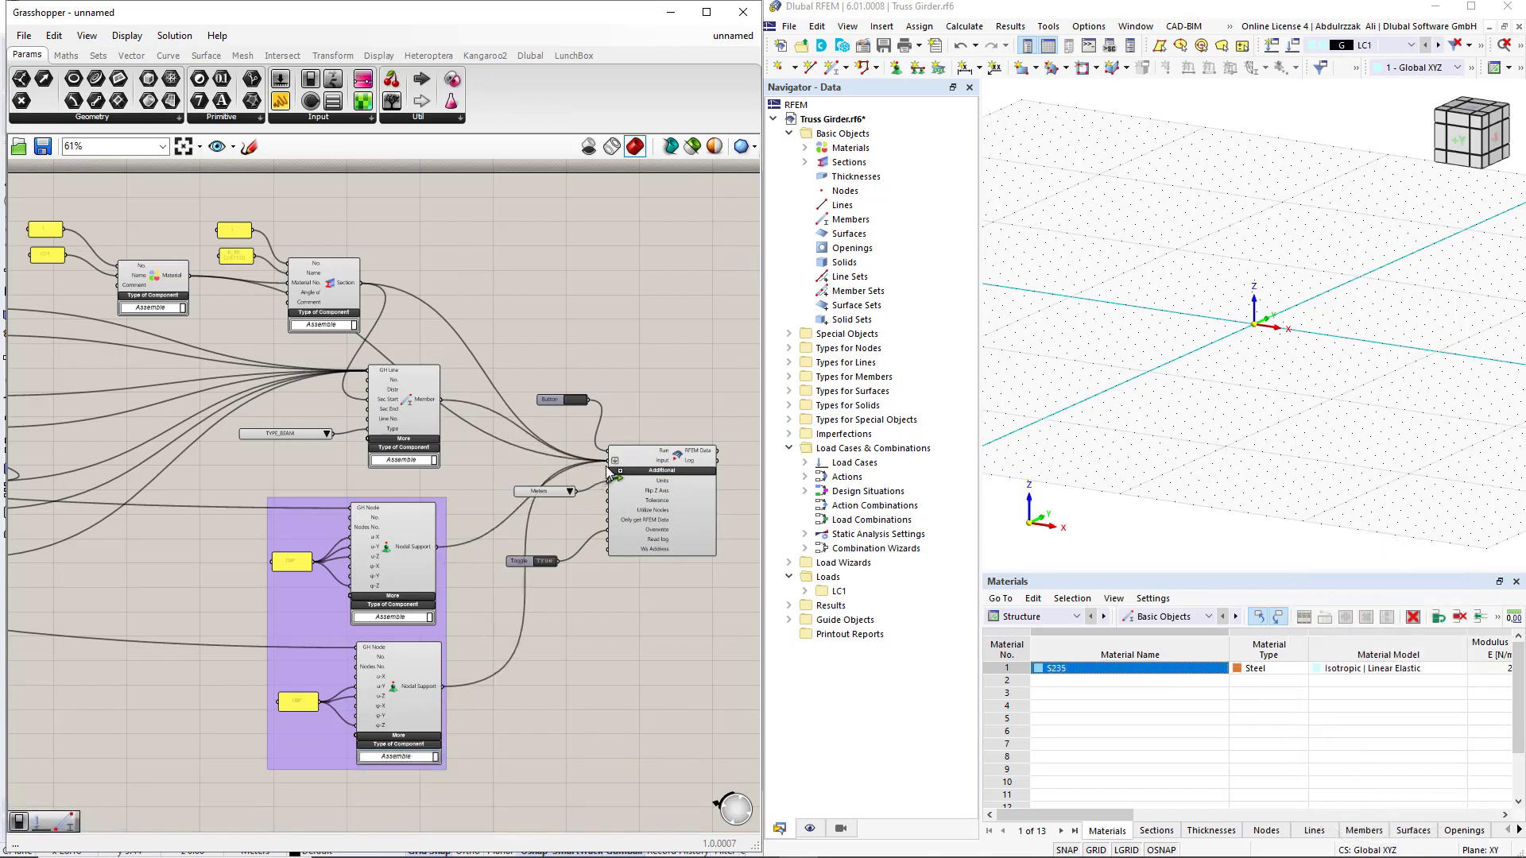
click(574, 399)
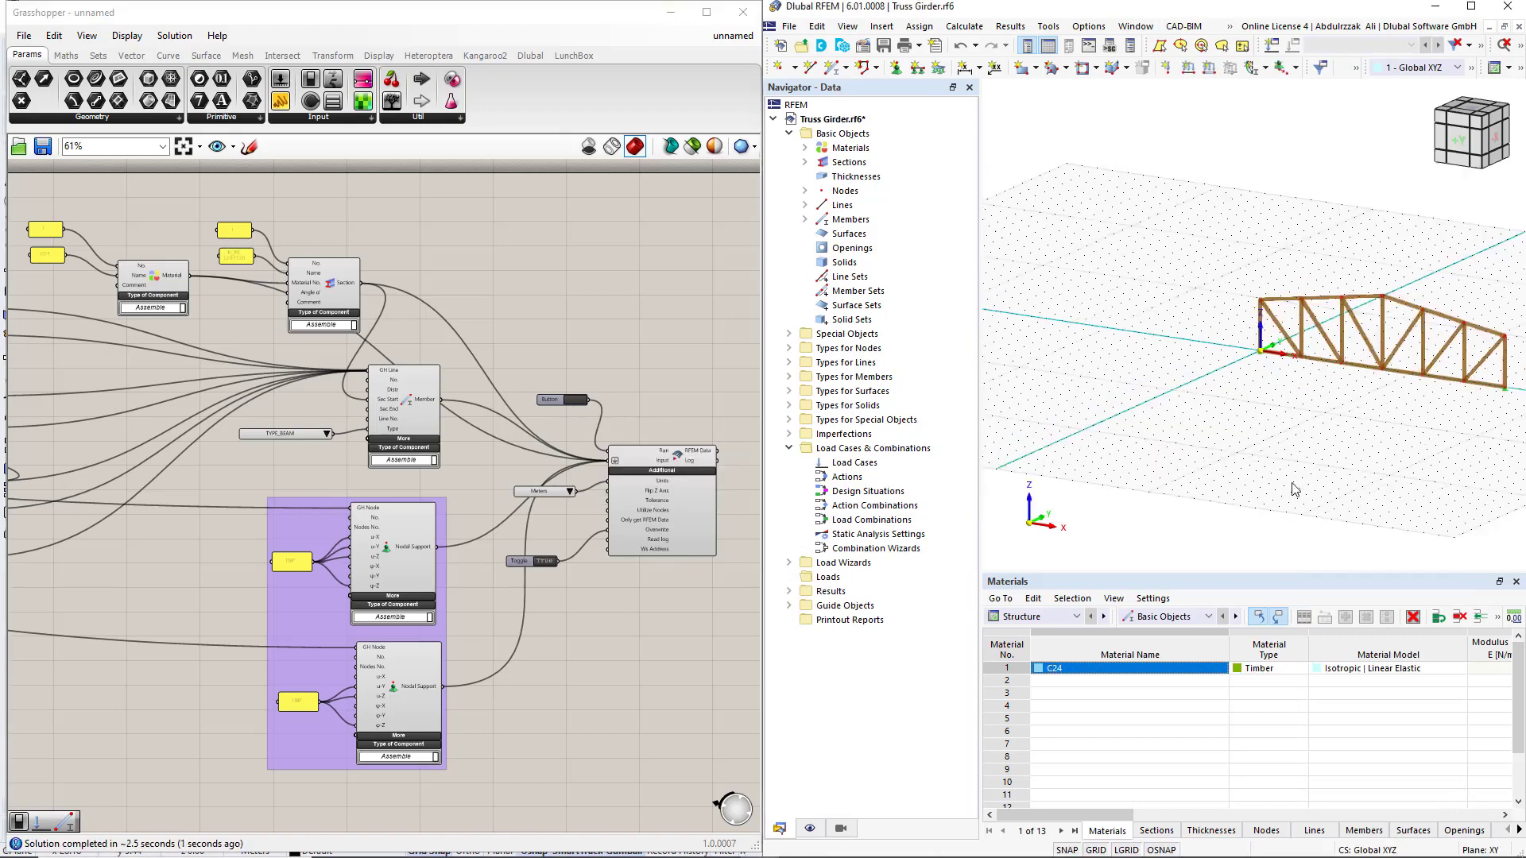
Set the Total length slider in the Parameters group to 20
scroll(1300, 400, up, 2)
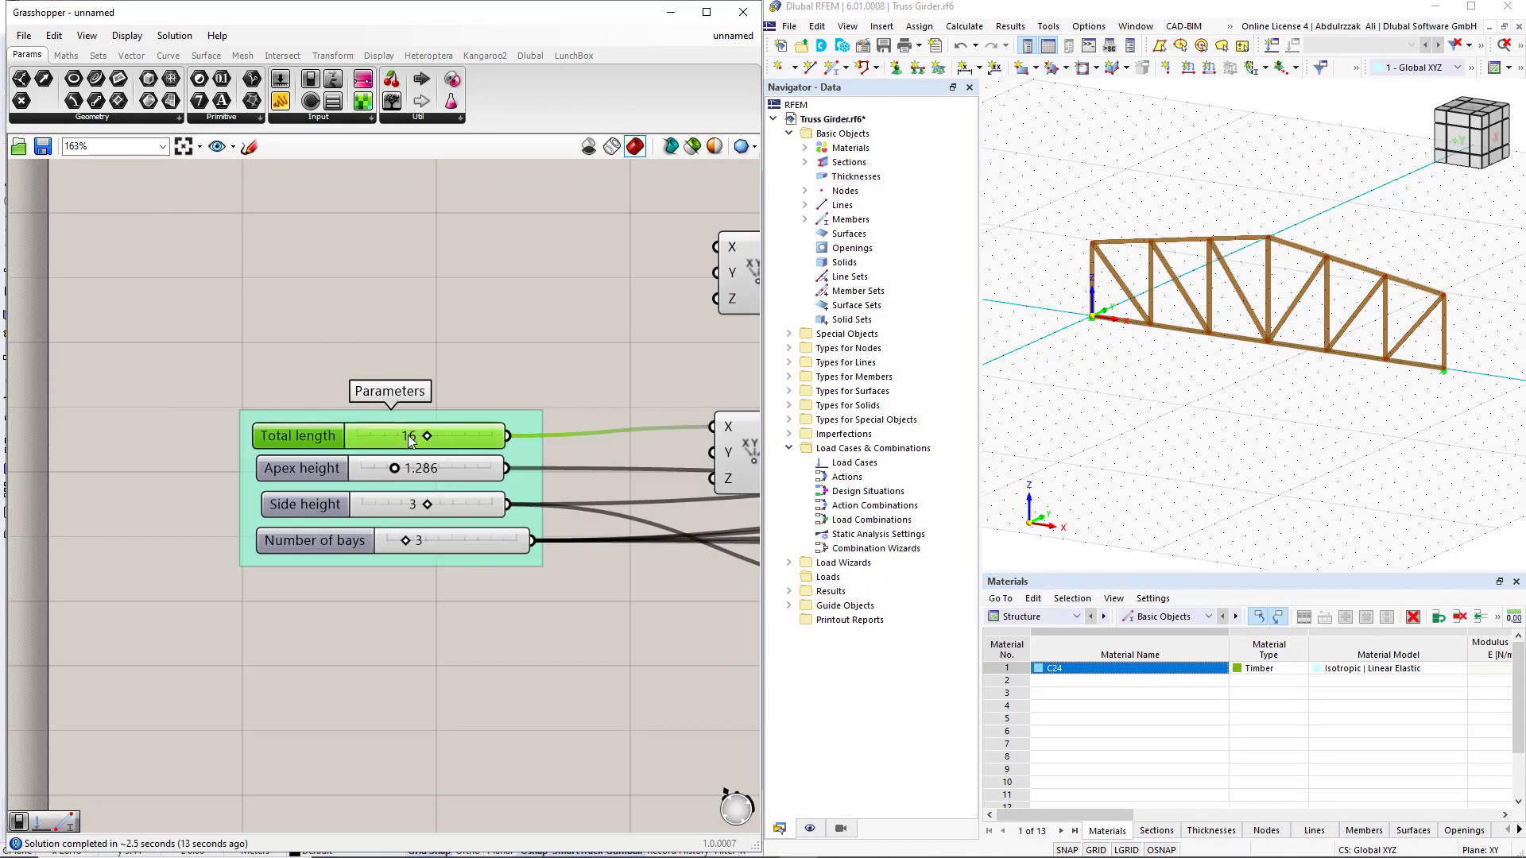
double_click(409, 437)
text(20)
key(Return)
scroll(408, 436, down, 5)
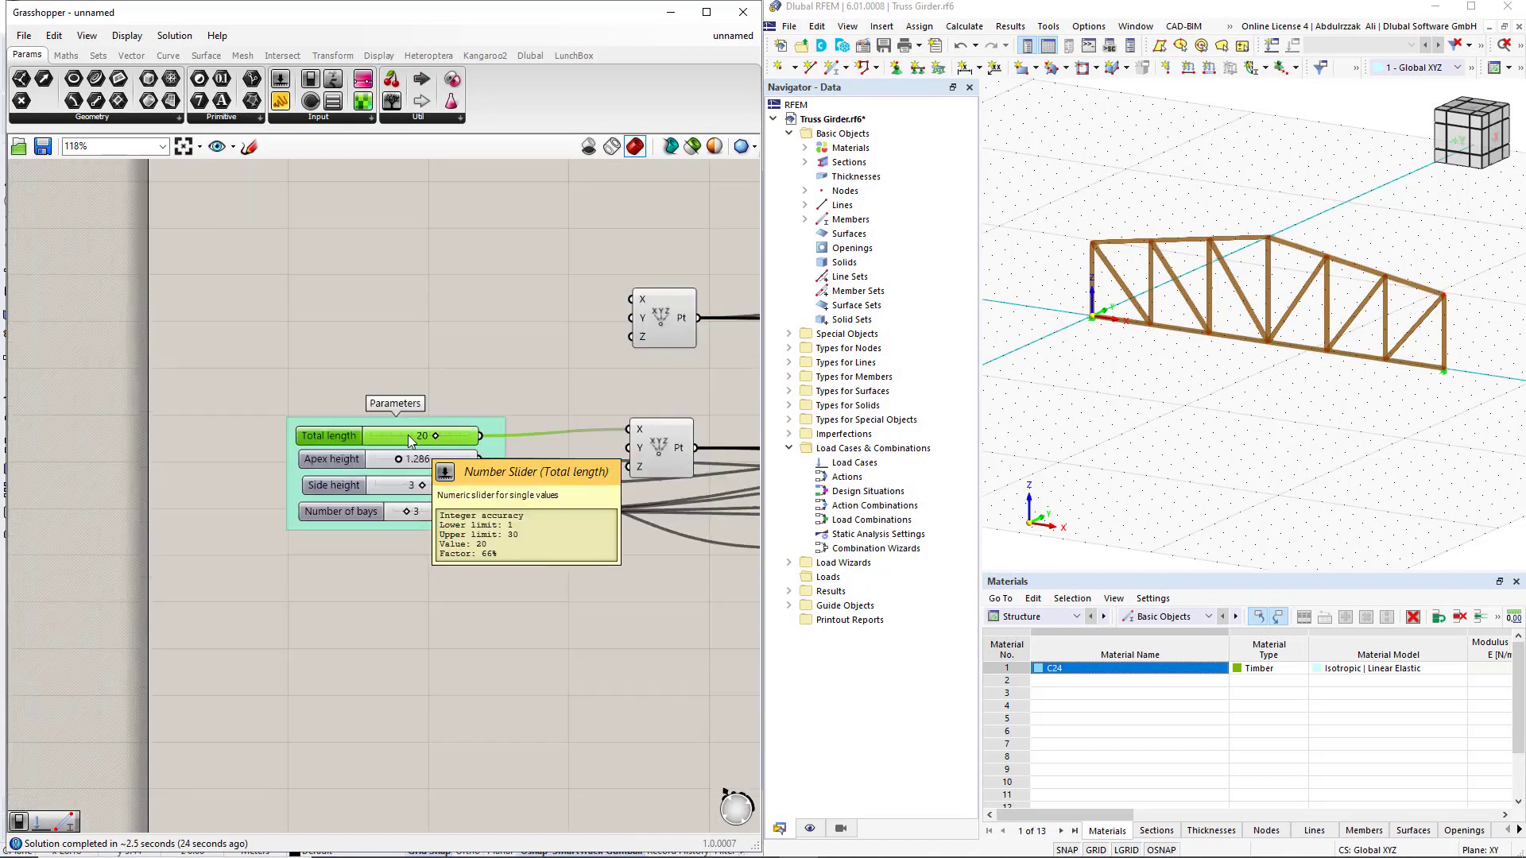
Run the export again to update the truss model in RFEM with the changed length
scroll(599, 507, up, 4)
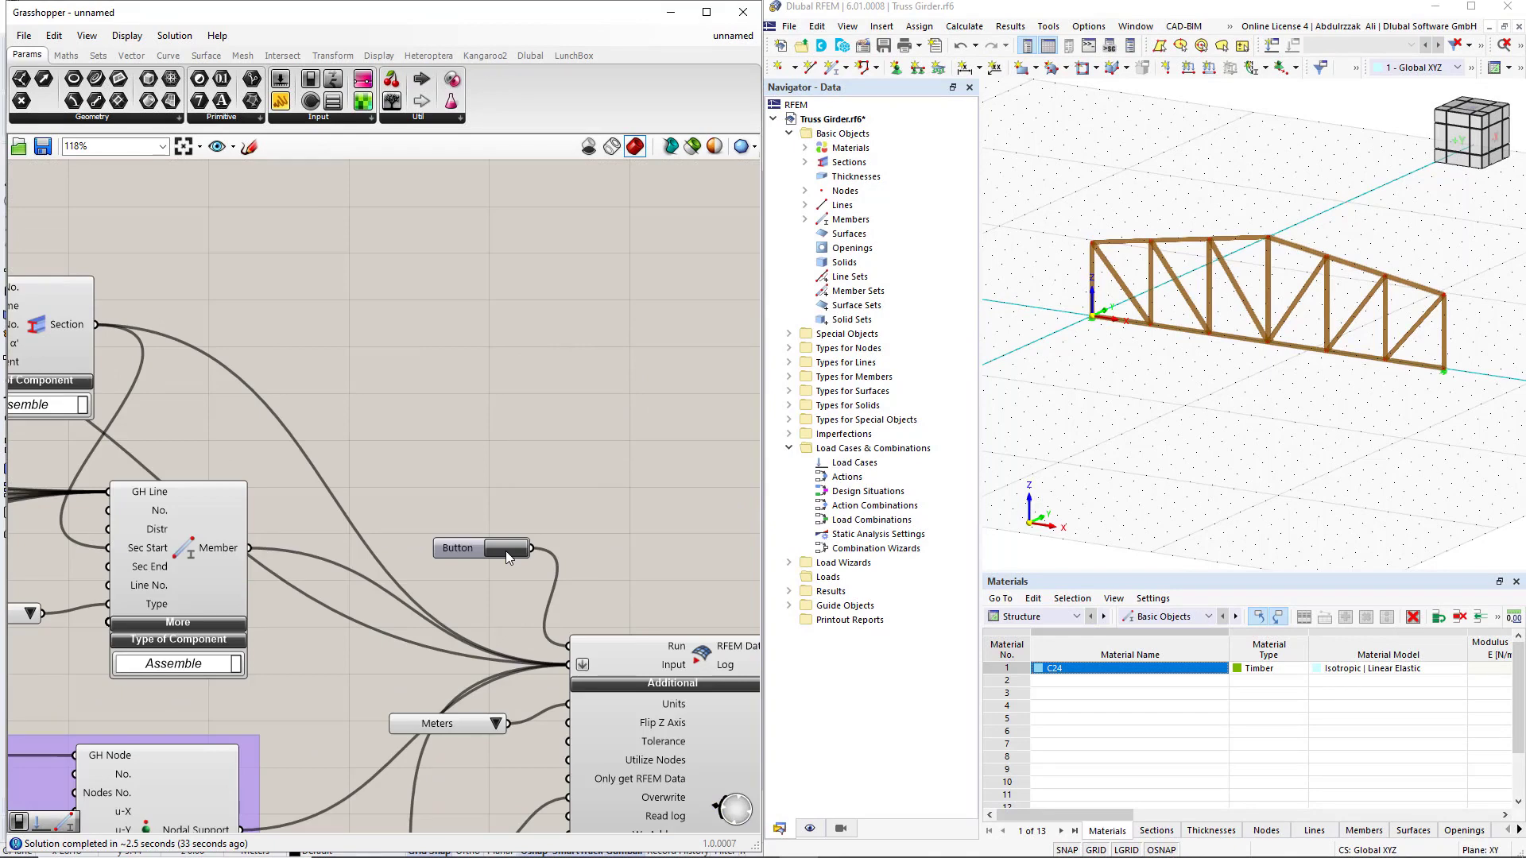
click(507, 549)
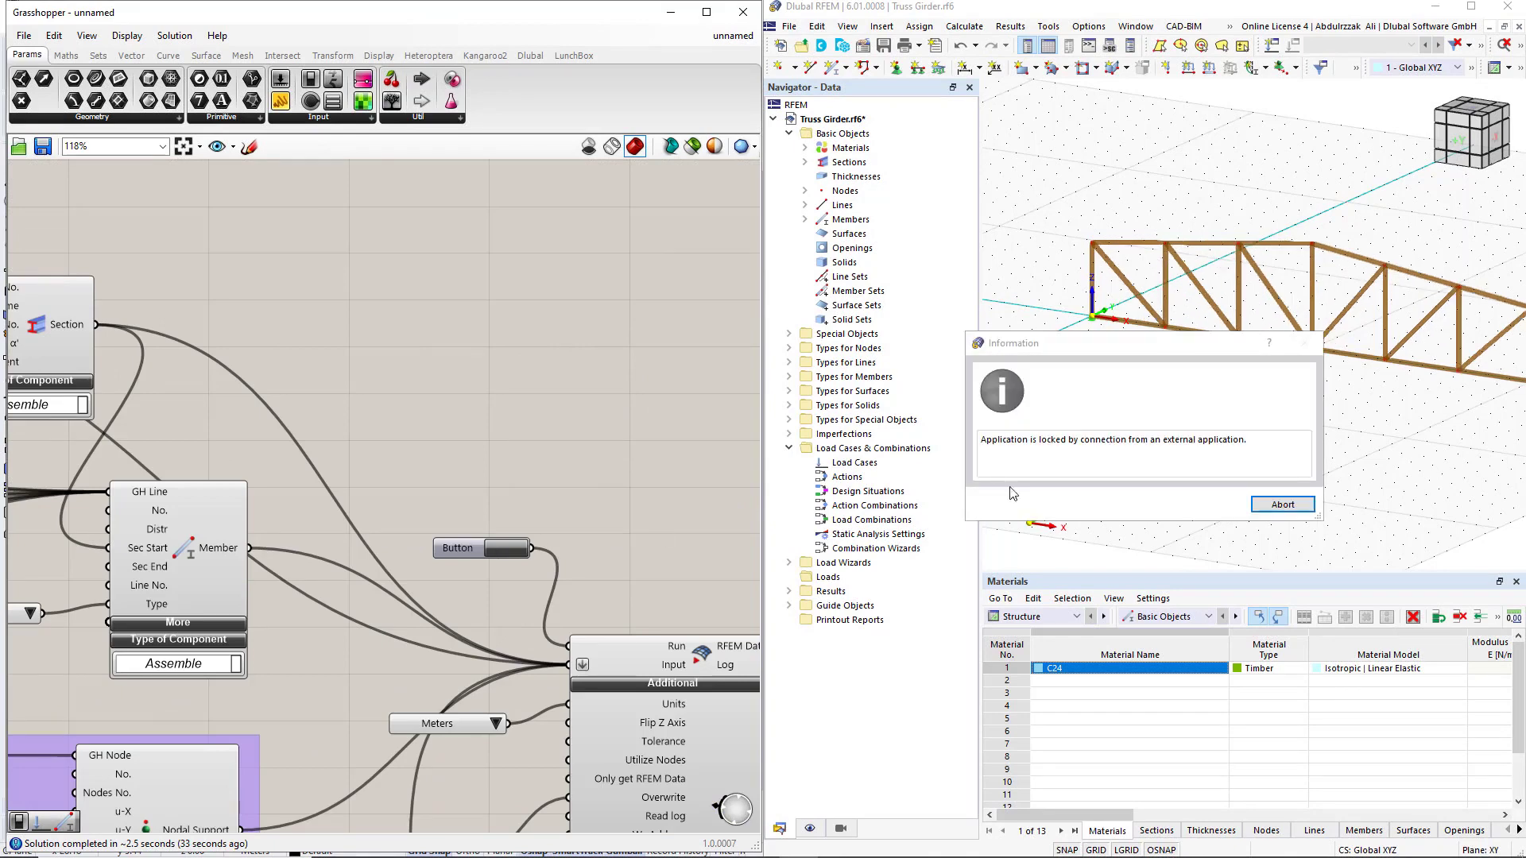
click(1279, 504)
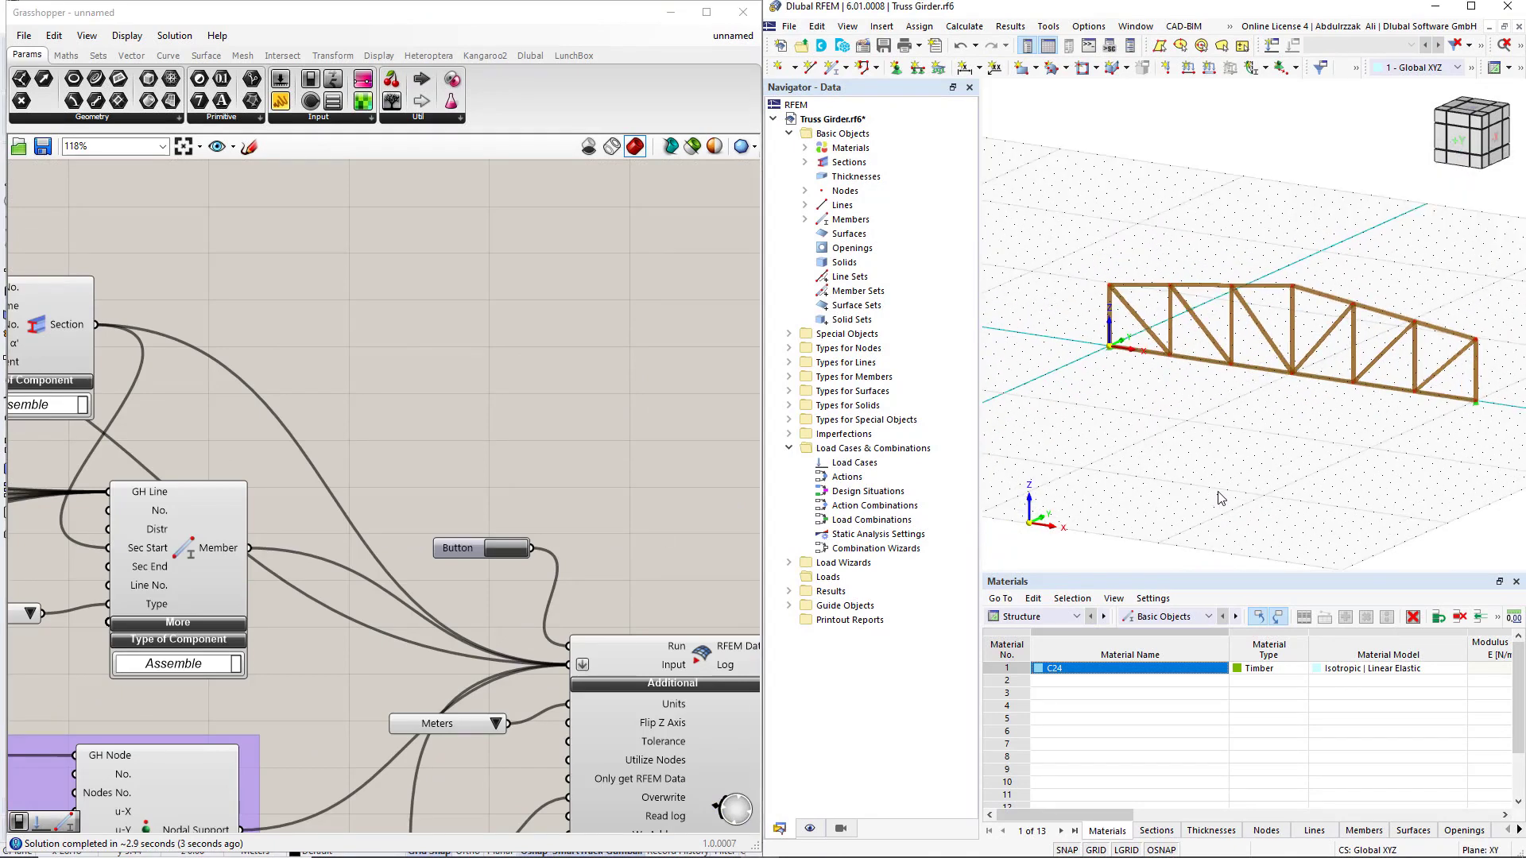